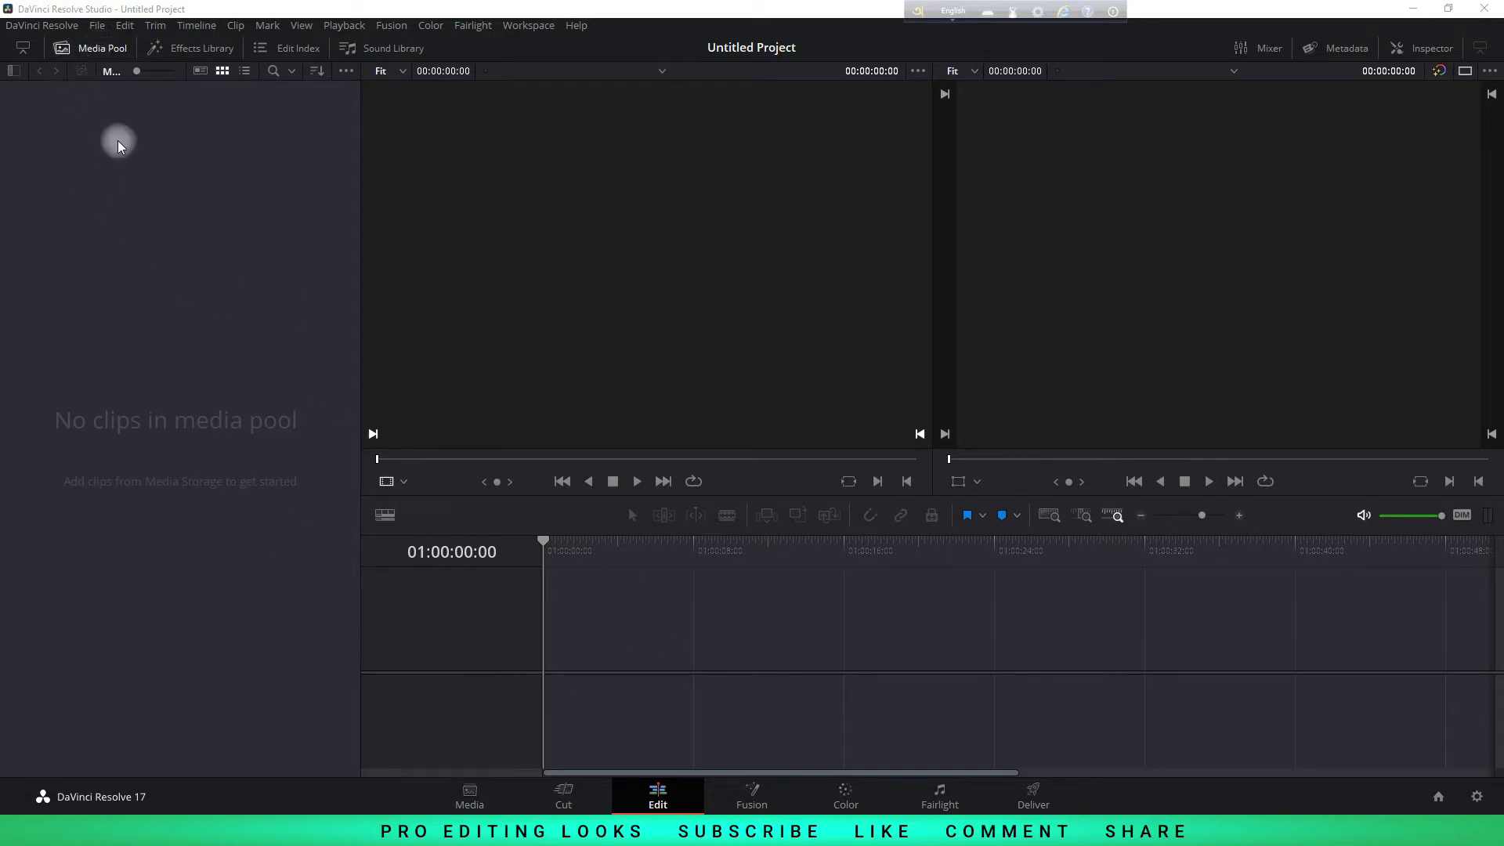
# Create a new empty Timeline 1 from the Media Pool's context menu
pyautogui.rightClick(177, 330)
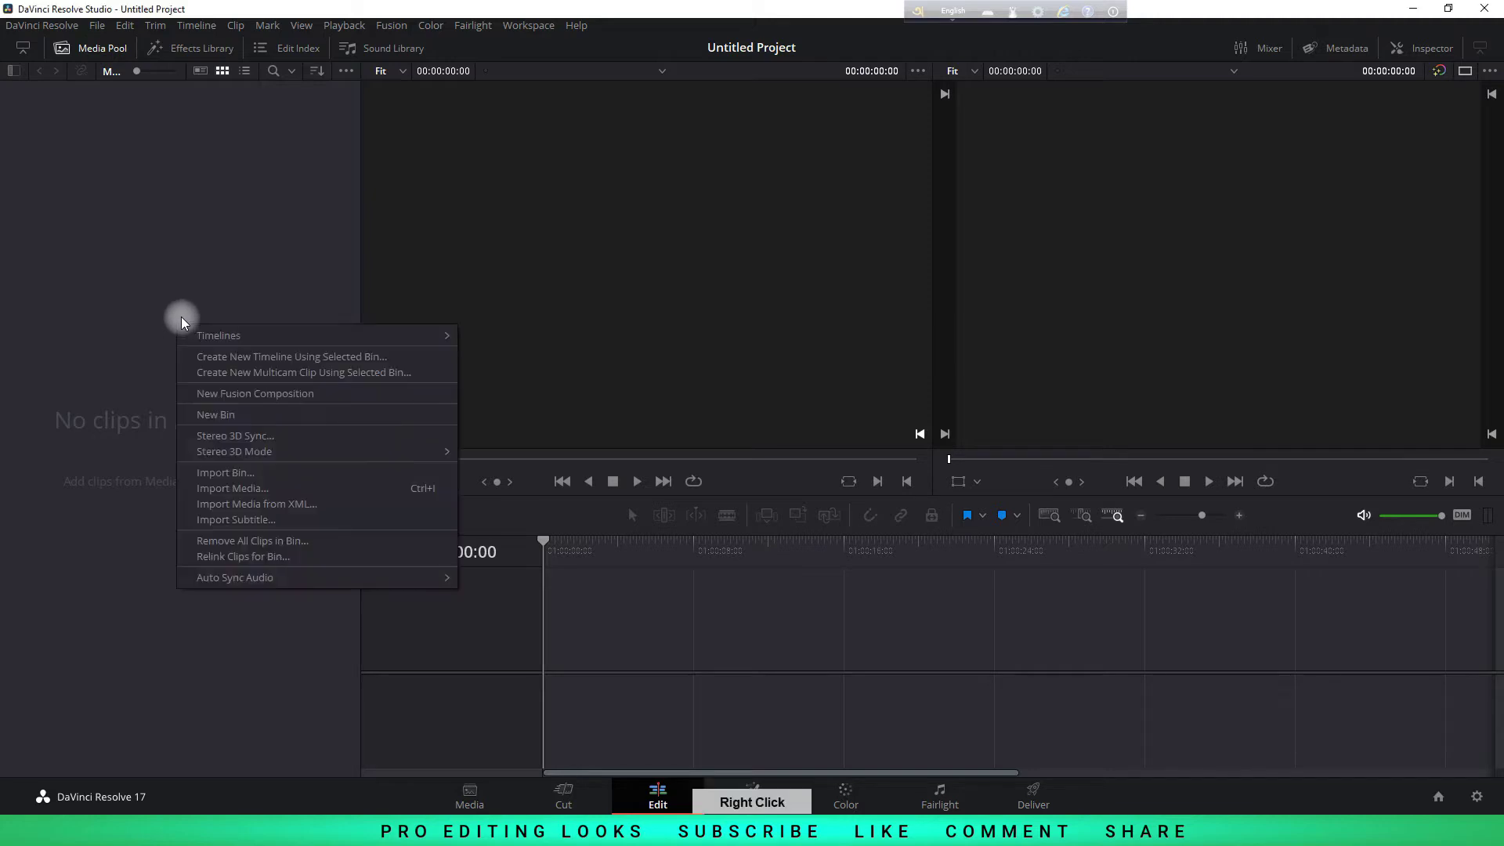
pyautogui.moveTo(225, 334)
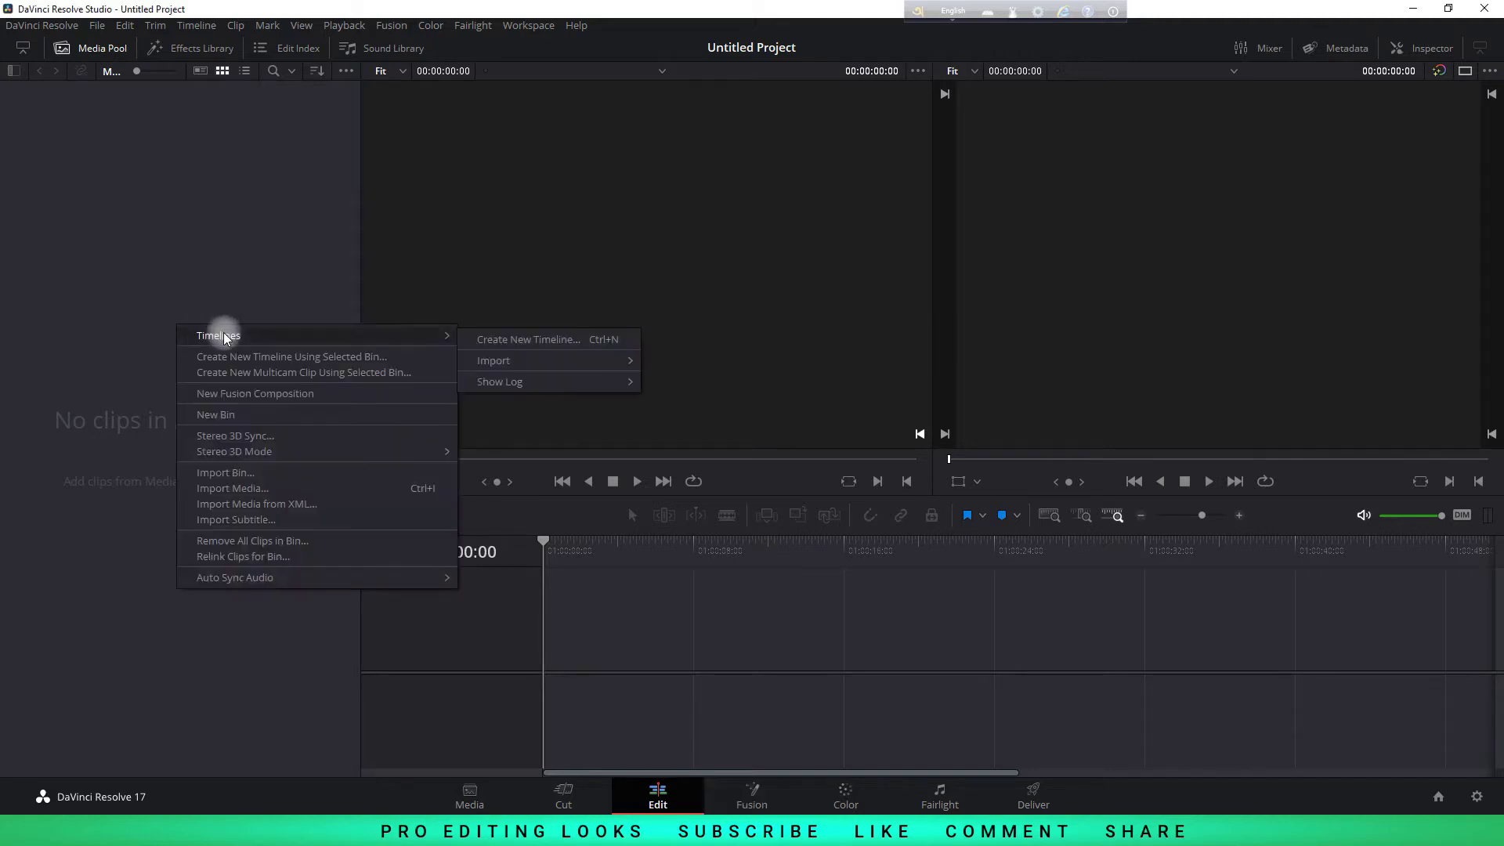
pyautogui.click(558, 340)
pyautogui.click(905, 495)
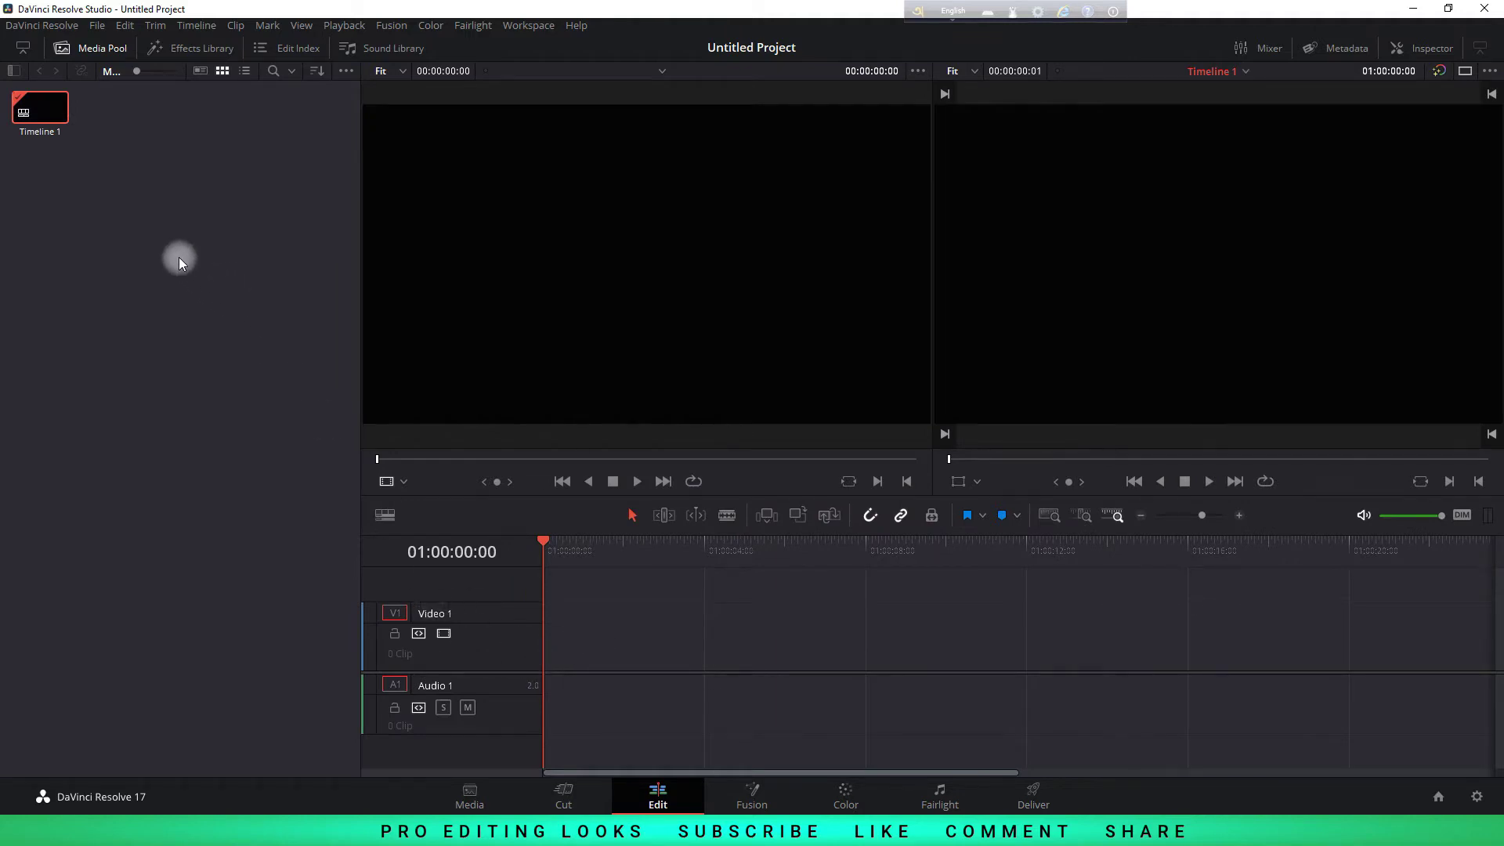
# Import the portrait _MG_2948.JPG into the media pool
pyautogui.rightClick(177, 271)
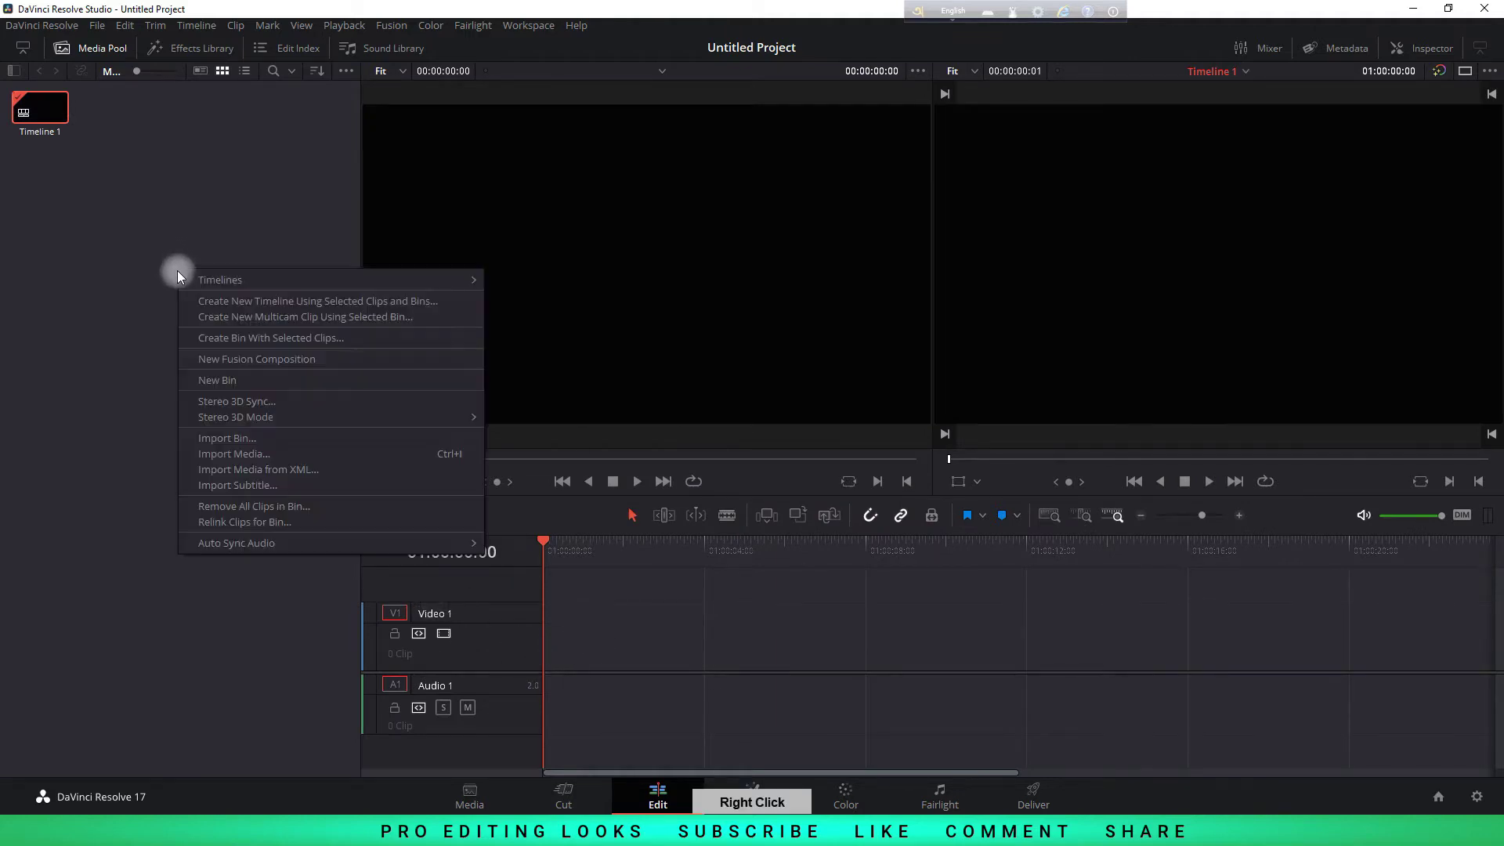
pyautogui.click(259, 454)
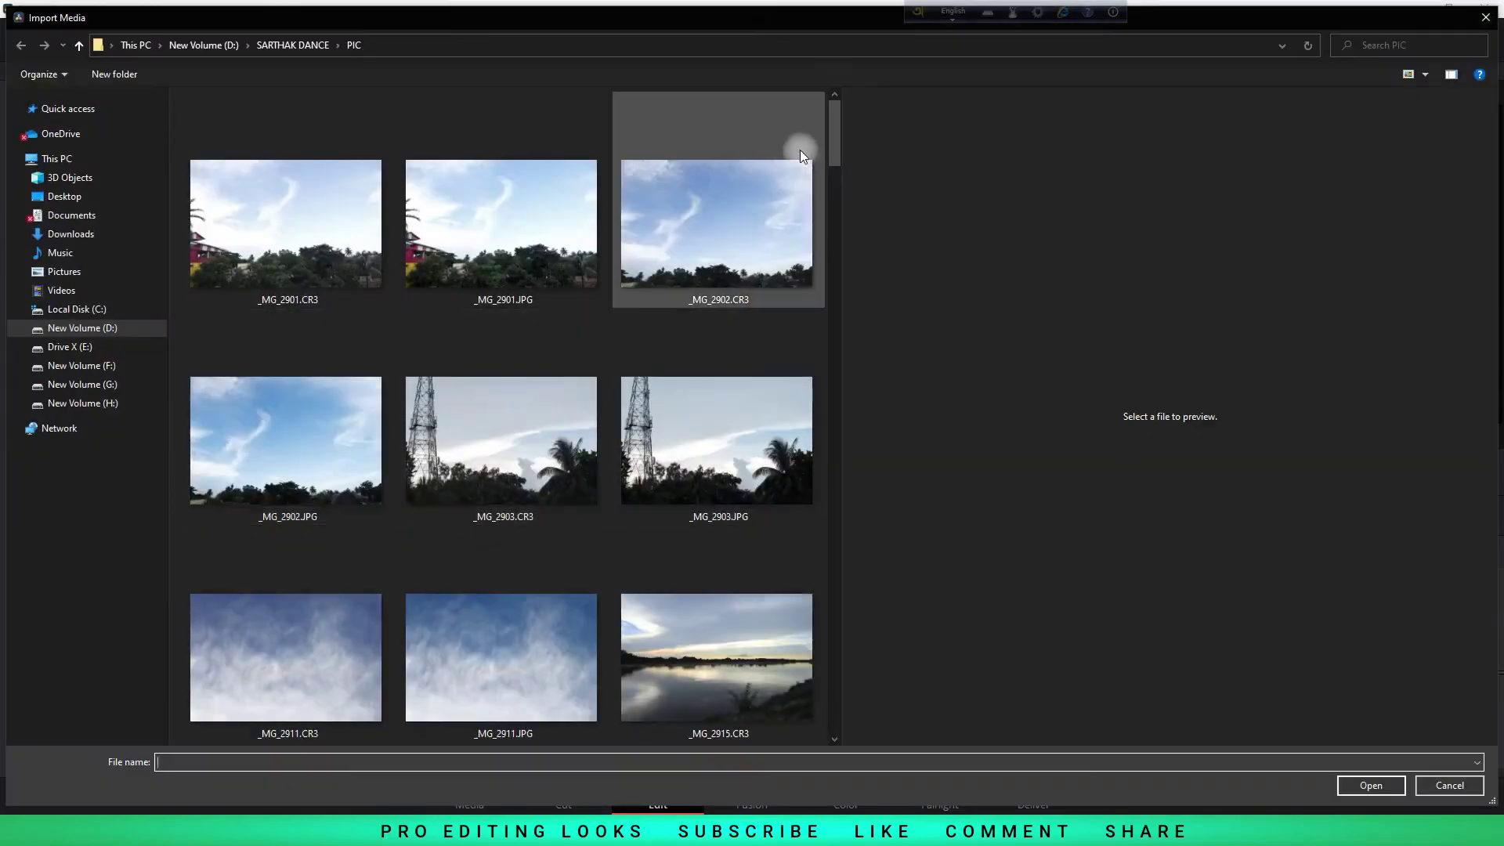
pyautogui.moveTo(831, 151); pyautogui.dragTo(882, 581)
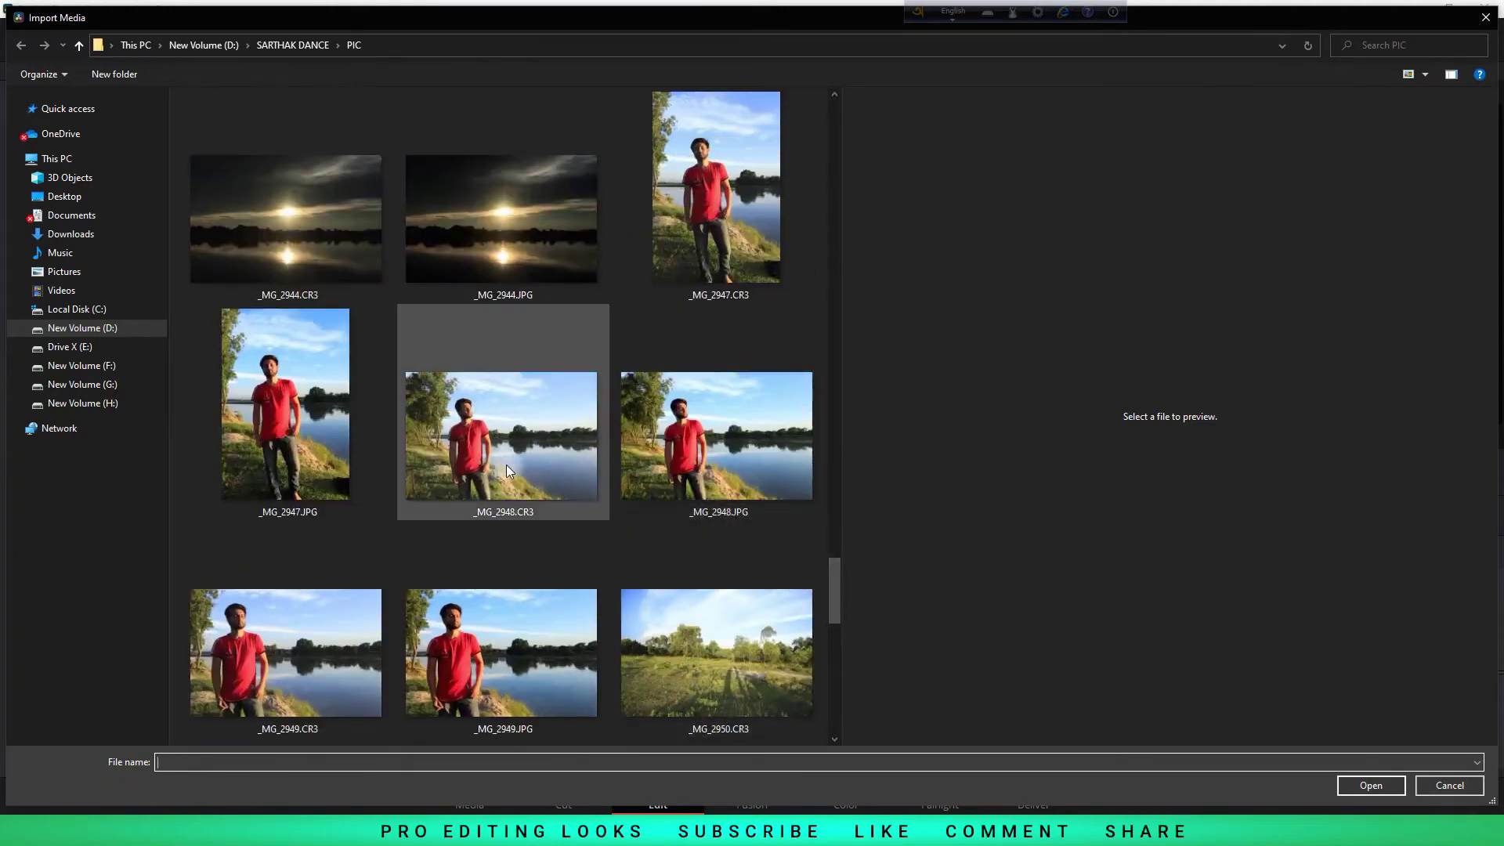
pyautogui.click(501, 462)
pyautogui.click(772, 493)
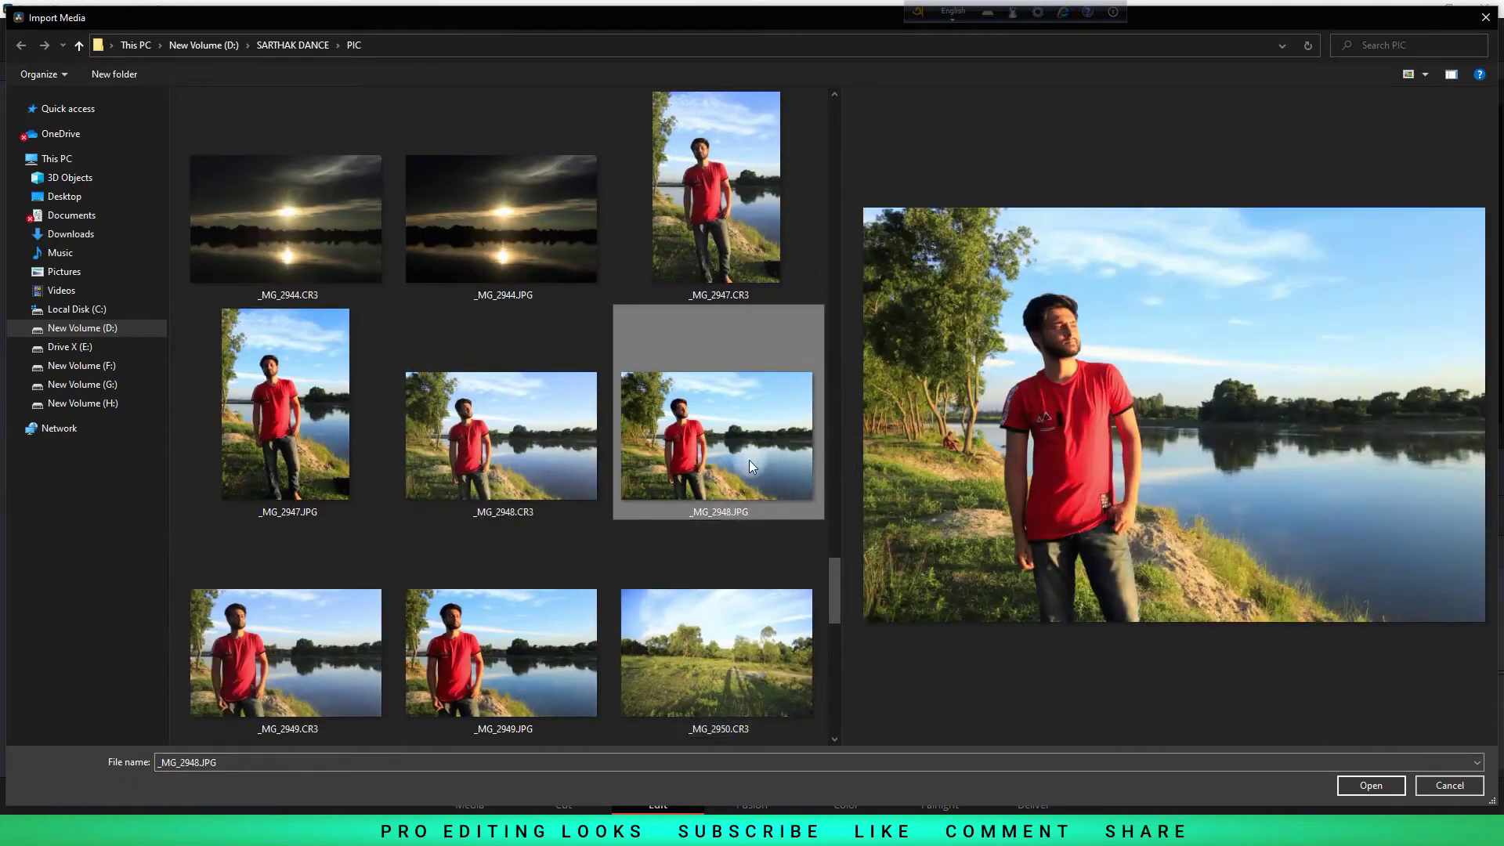
pyautogui.click(1373, 786)
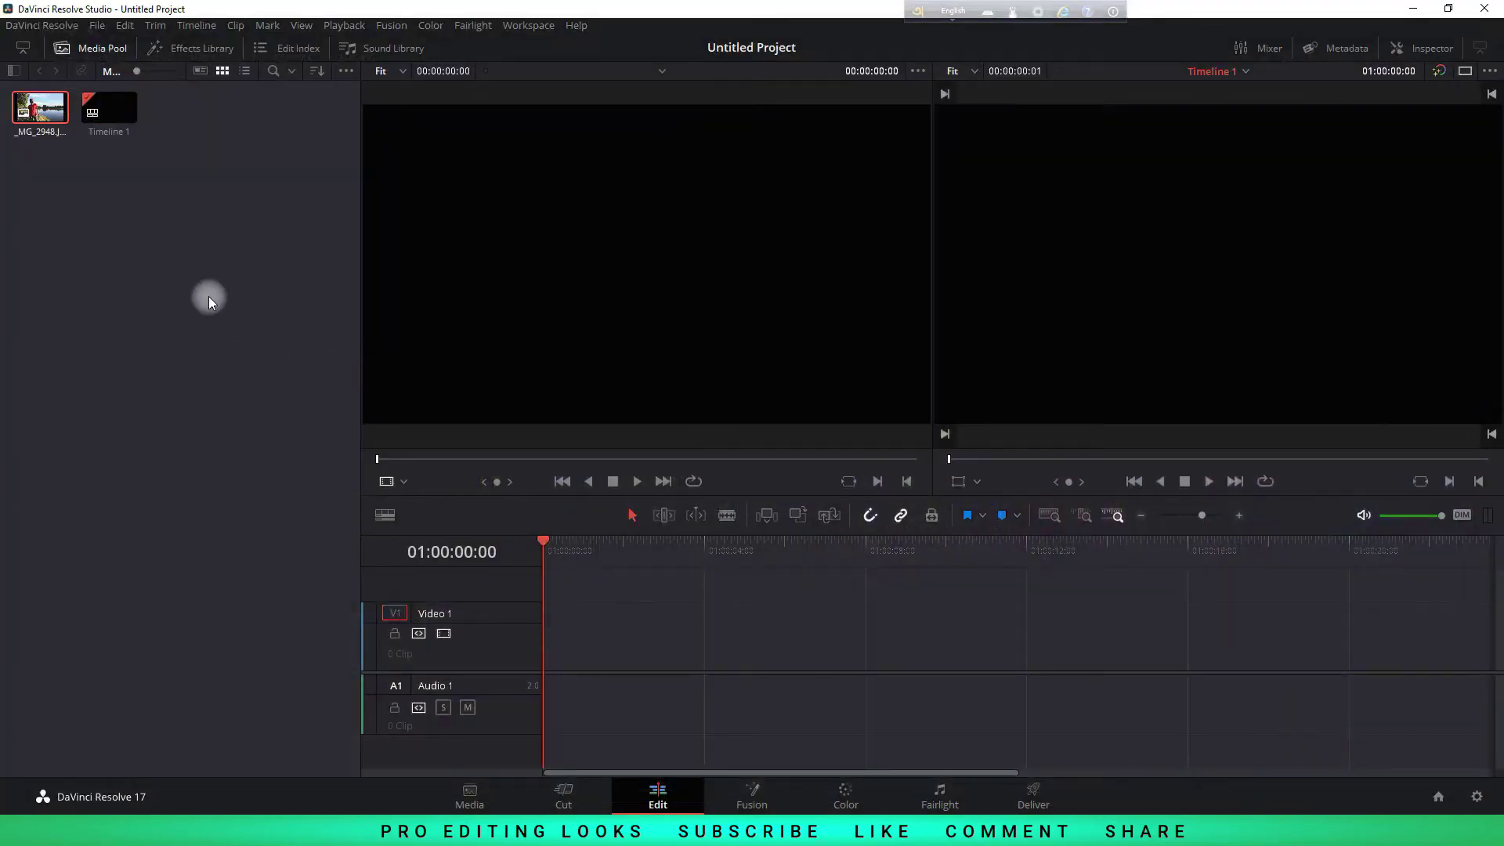
# Place _MG_2948.JPG at the start of Video 1, hide the Media Pool and go to the Color page
pyautogui.moveTo(39, 107)
pyautogui.mouseDown()
pyautogui.moveTo(574, 654)
pyautogui.moveTo(543, 643)
pyautogui.mouseUp()
pyautogui.click(638, 543)
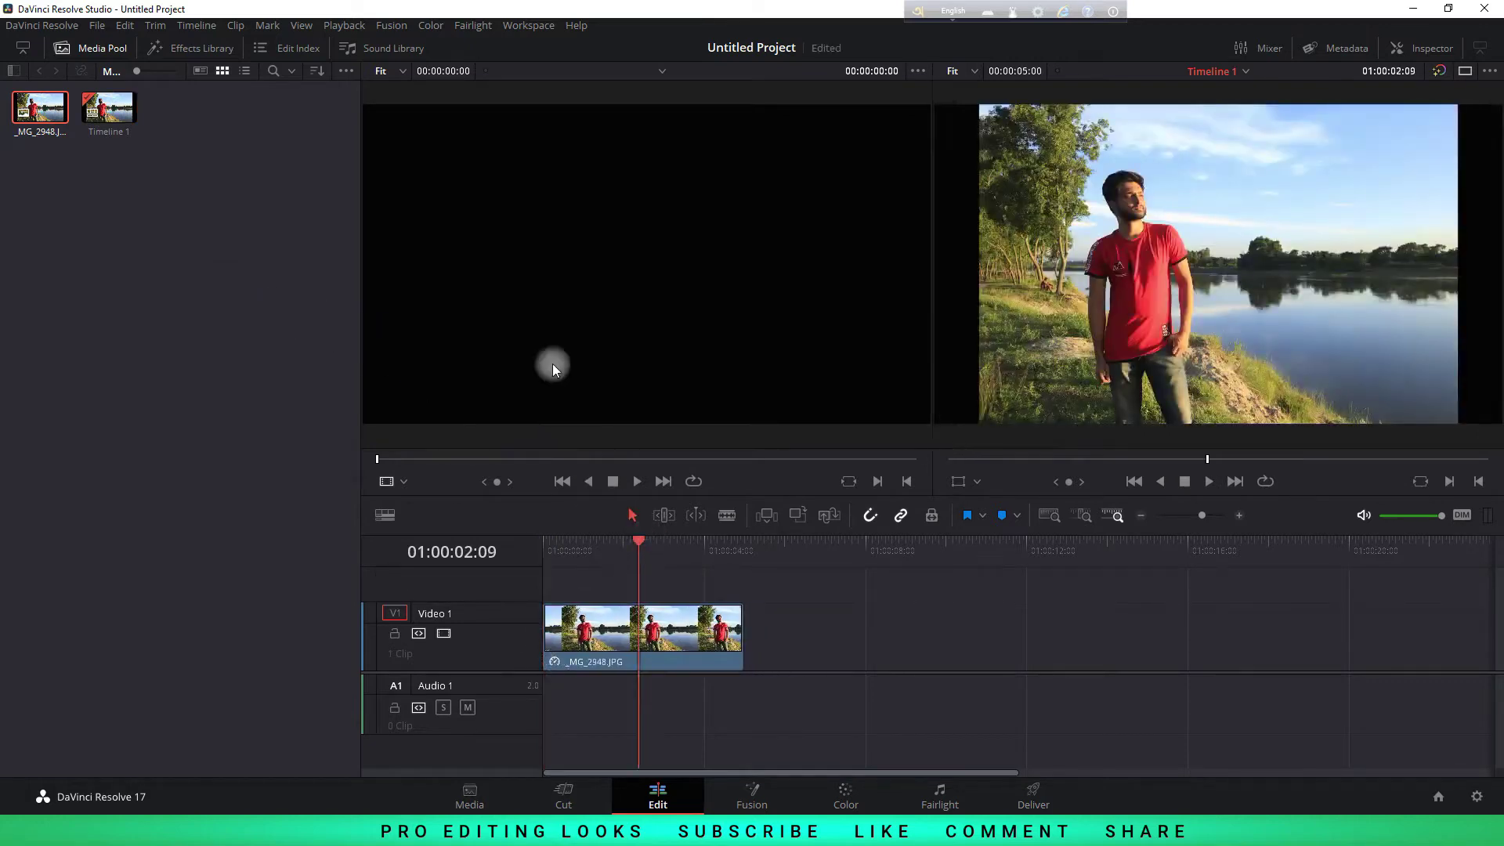
pyautogui.click(110, 48)
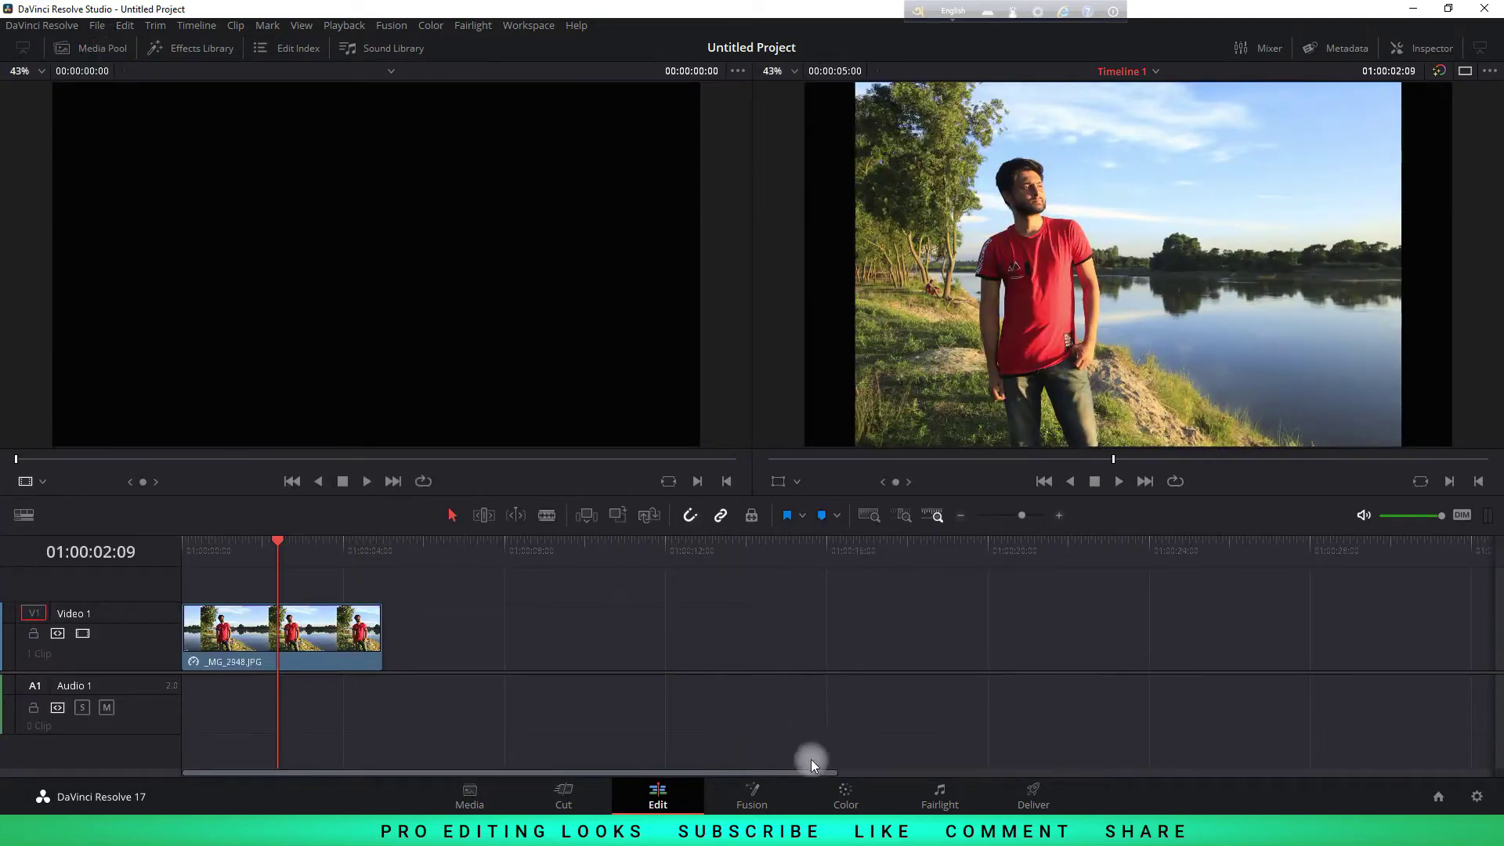
pyautogui.click(845, 792)
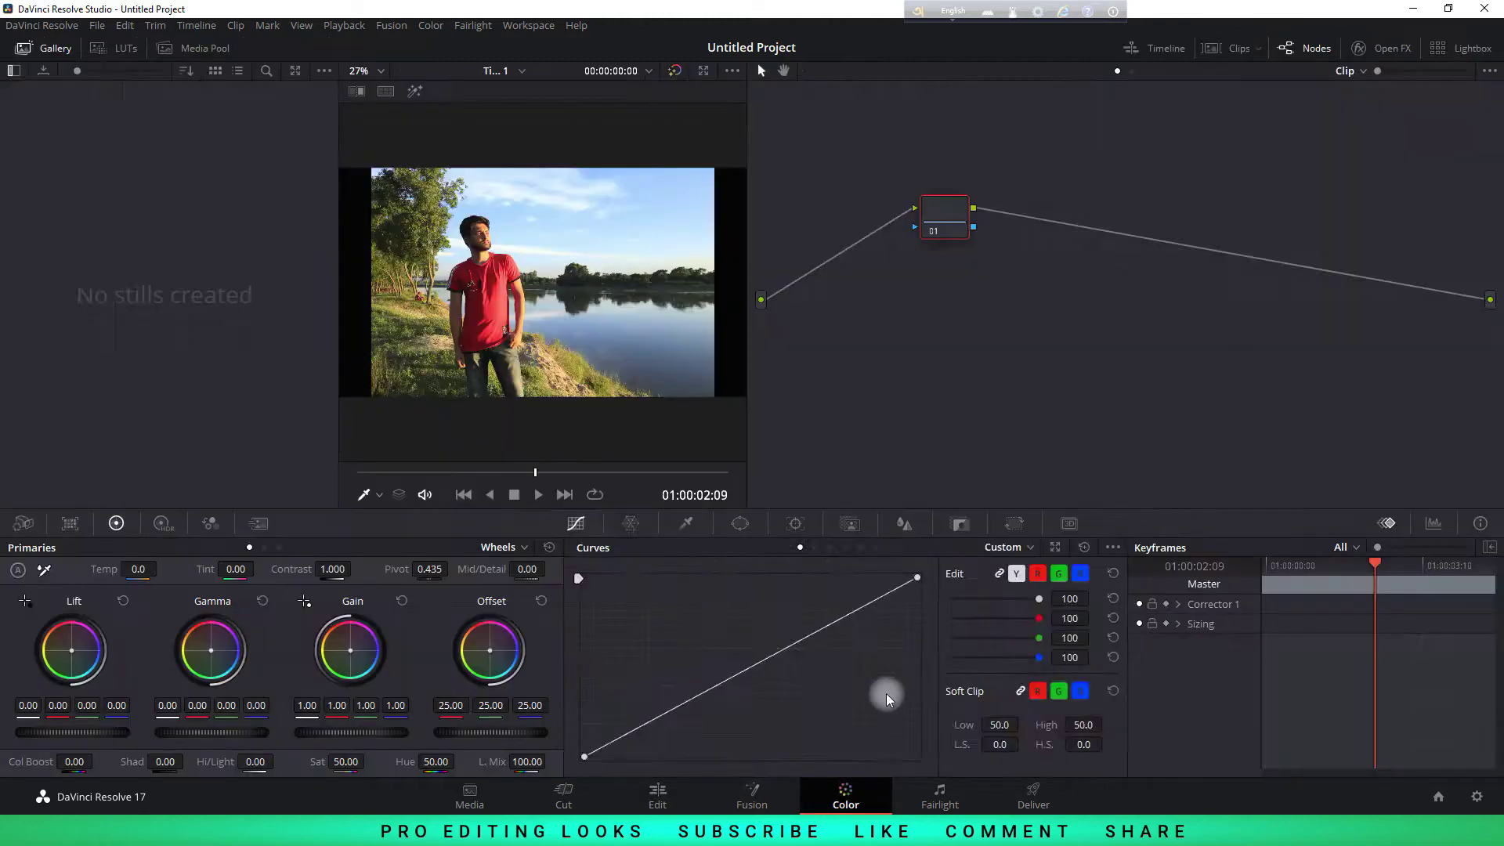
# Hide the stills gallery, move node 01 upper-left and scrub to a frame
pyautogui.click(66, 49)
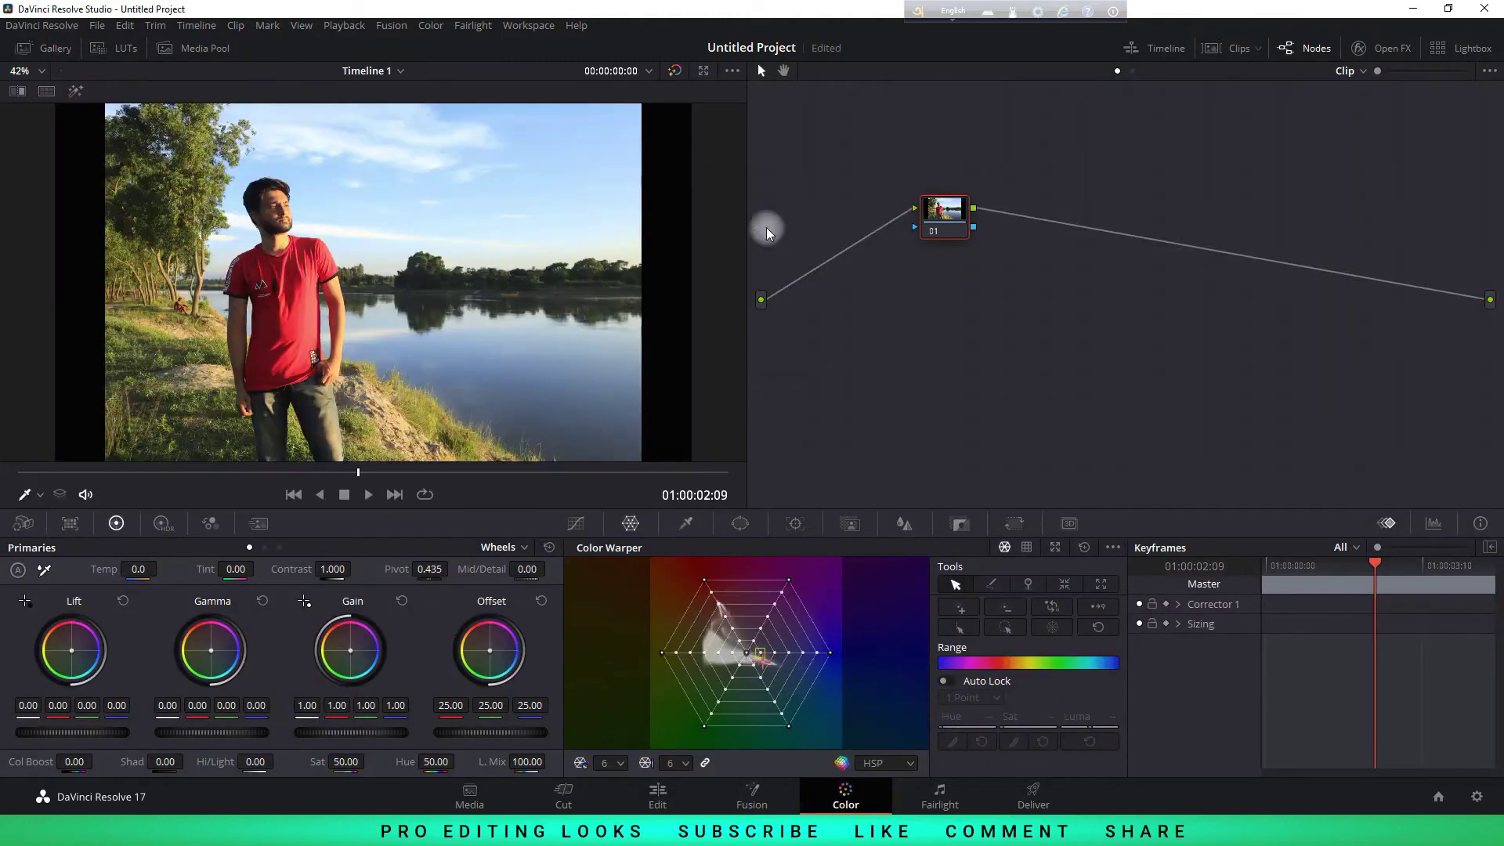
pyautogui.moveTo(947, 216); pyautogui.dragTo(832, 125)
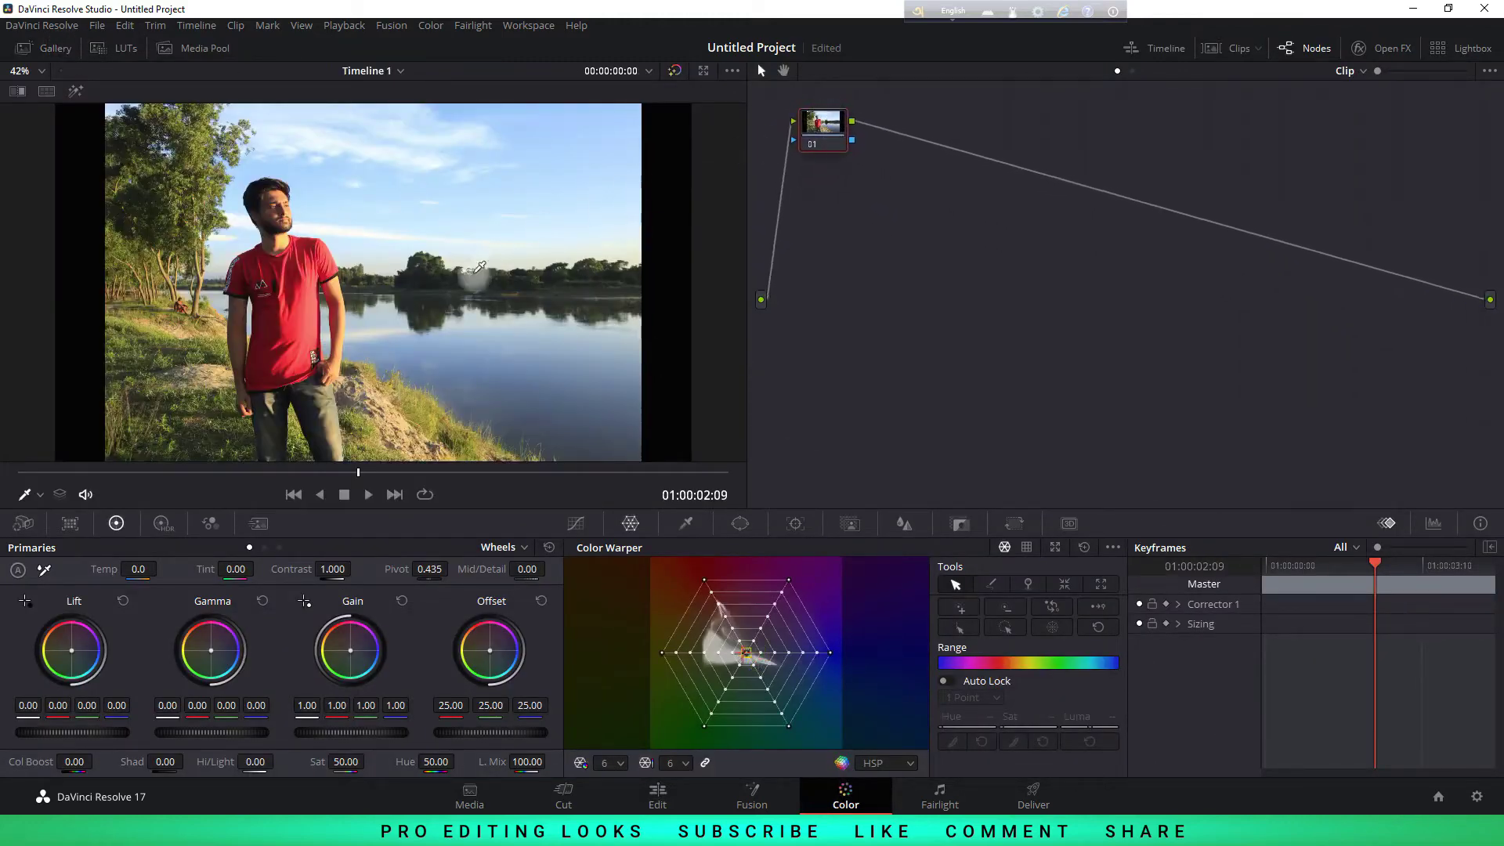
pyautogui.click(372, 473)
pyautogui.moveTo(373, 476); pyautogui.dragTo(266, 478)
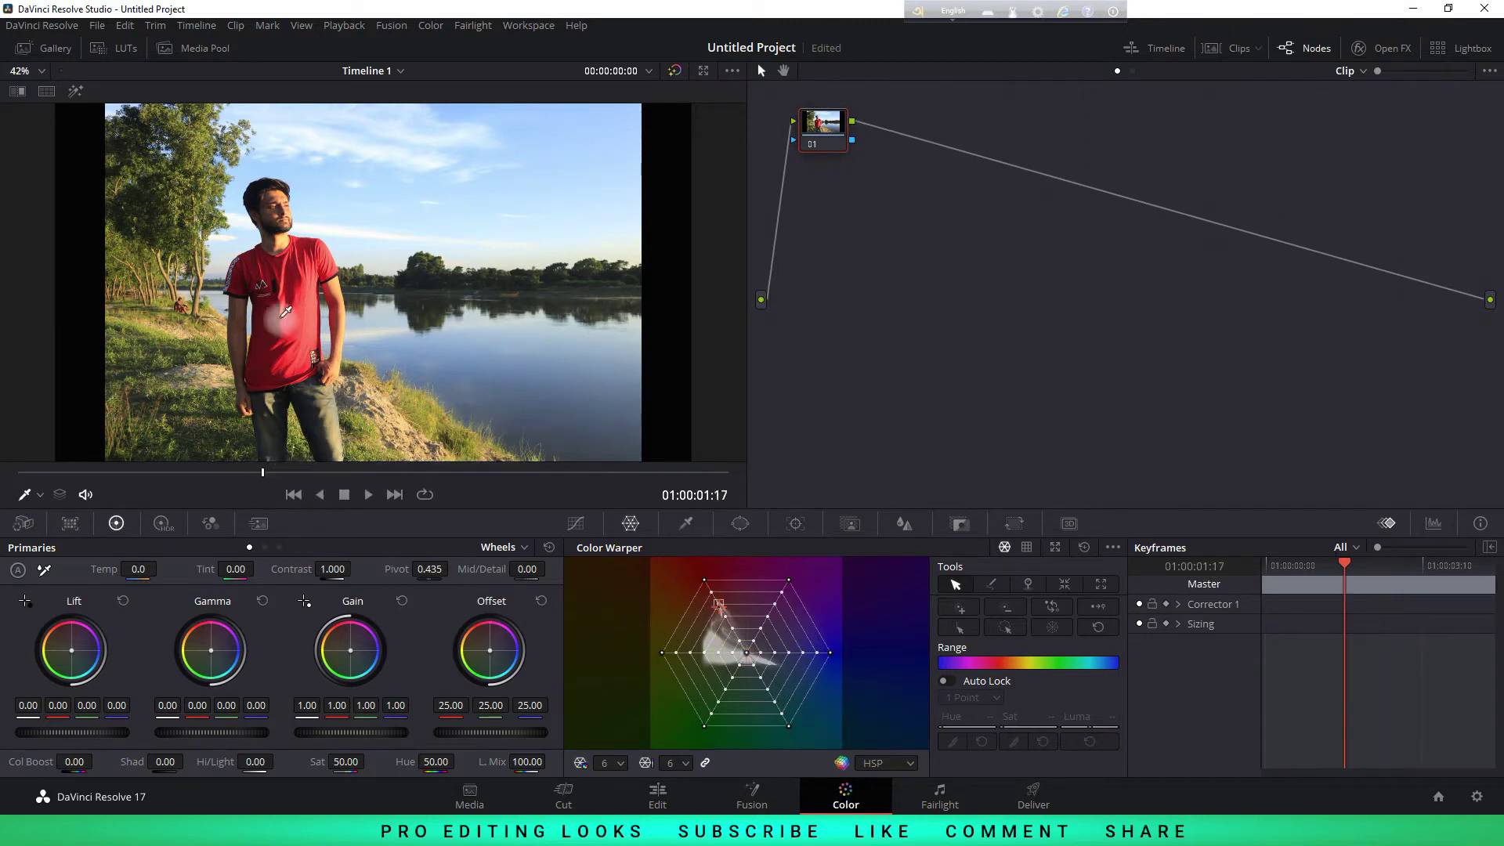
# Zoom the viewer to 200% and pan to inspect the background
pyautogui.click(26, 74)
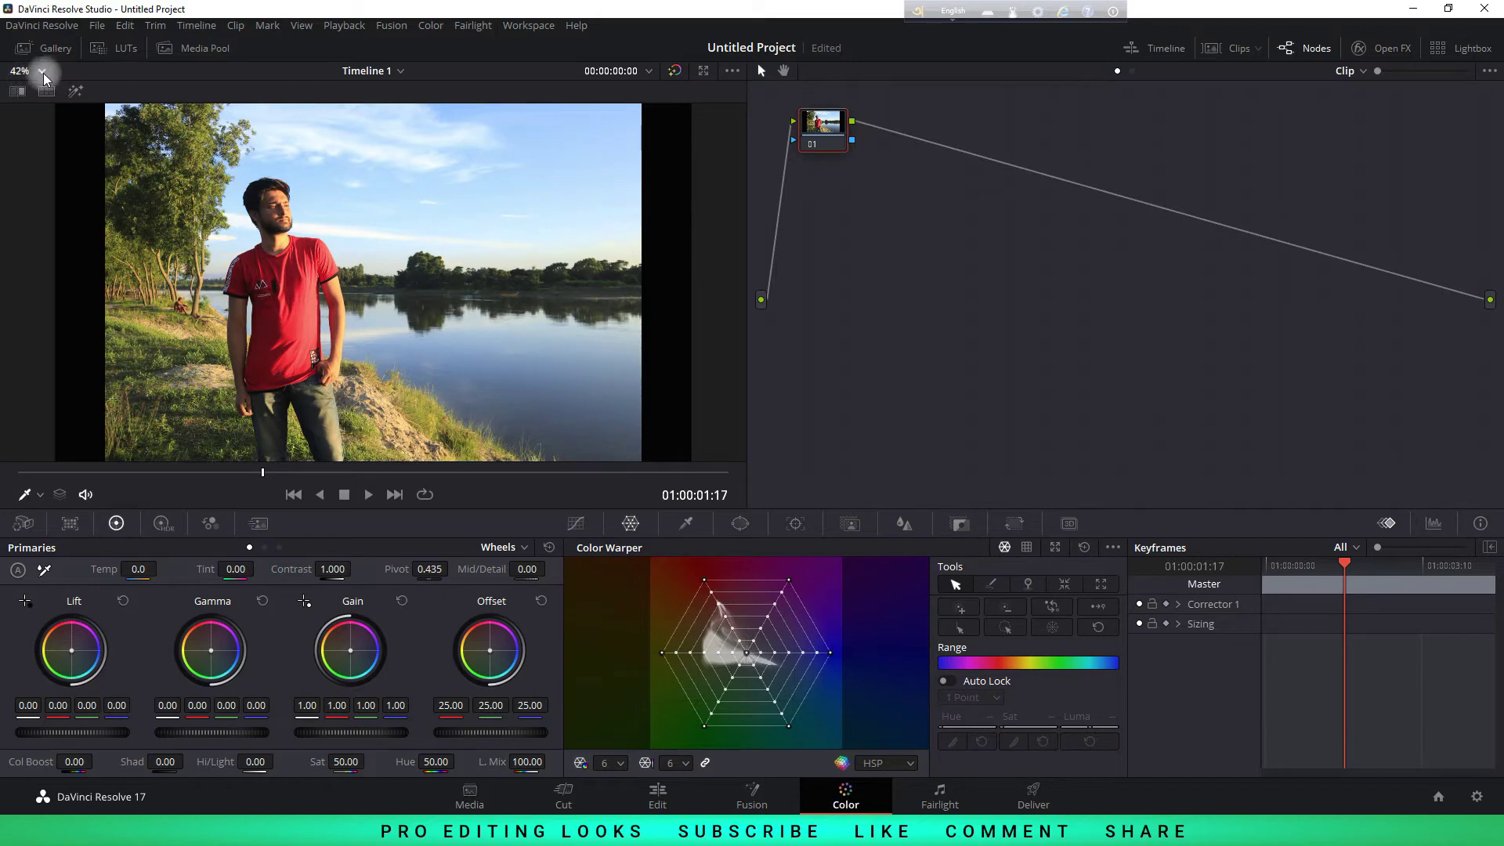
pyautogui.click(32, 200)
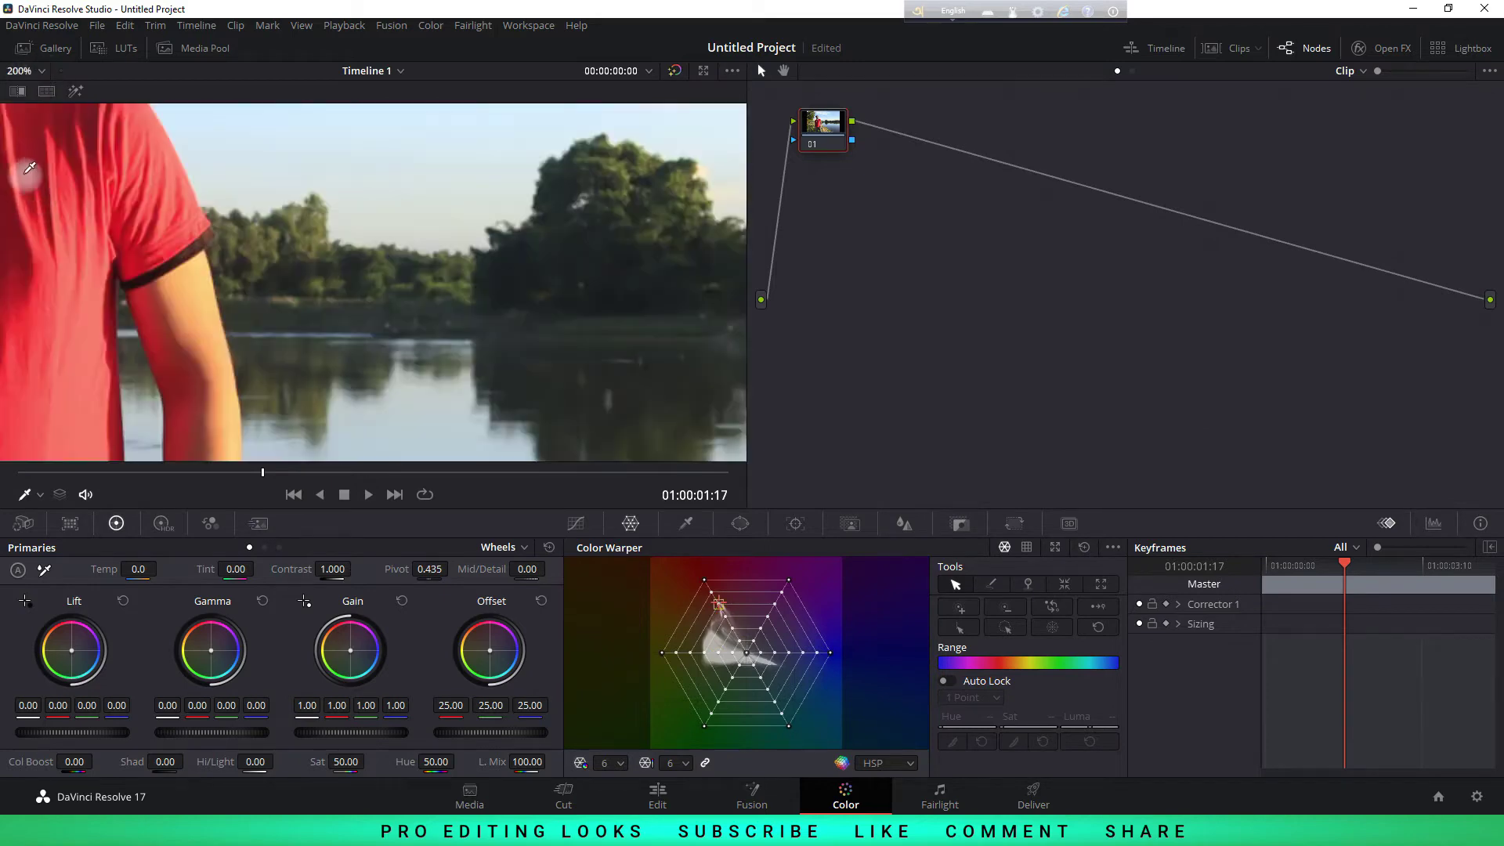
pyautogui.moveTo(174, 288)
pyautogui.mouseDown()
pyautogui.moveTo(564, 286)
pyautogui.moveTo(470, 324)
pyautogui.moveTo(460, 216)
pyautogui.mouseUp()
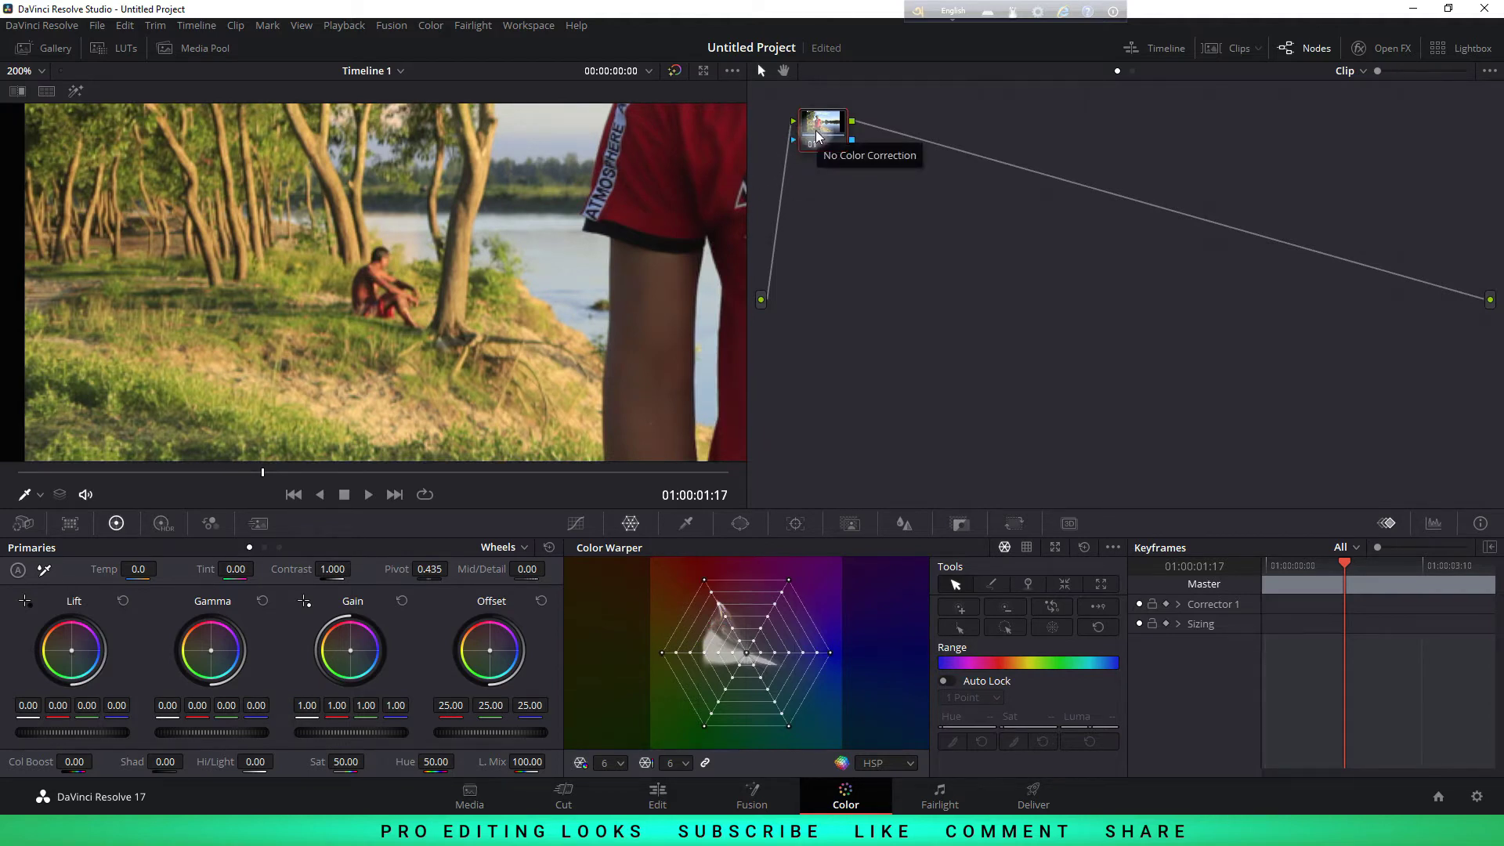
# Add two serial nodes with Alt+S and label node 01 'ob rem'
pyautogui.hotkey('alt', 's')
pyautogui.hotkey('alt', 's')
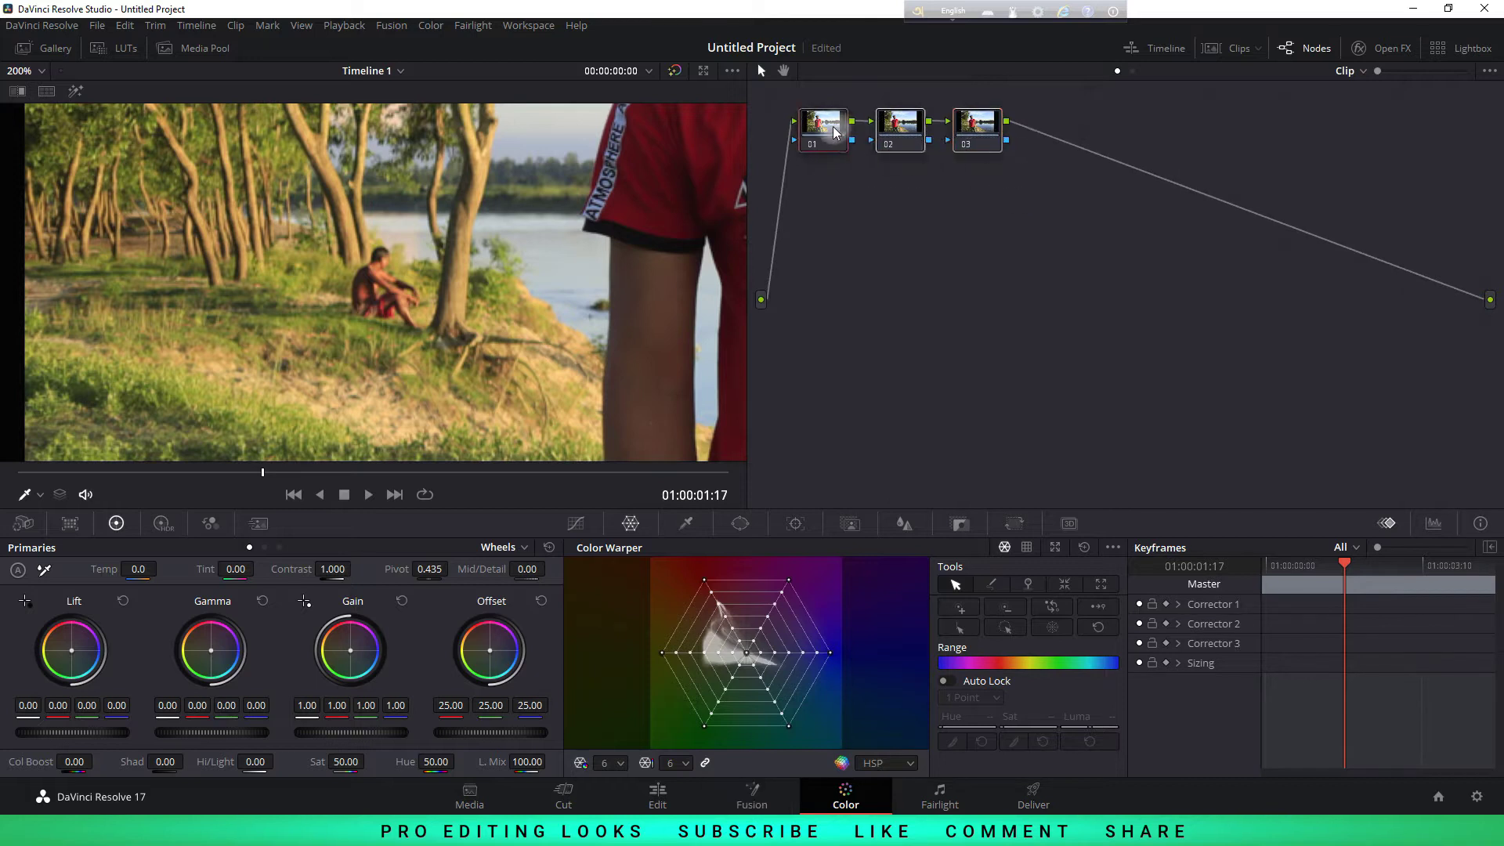
pyautogui.click(820, 129)
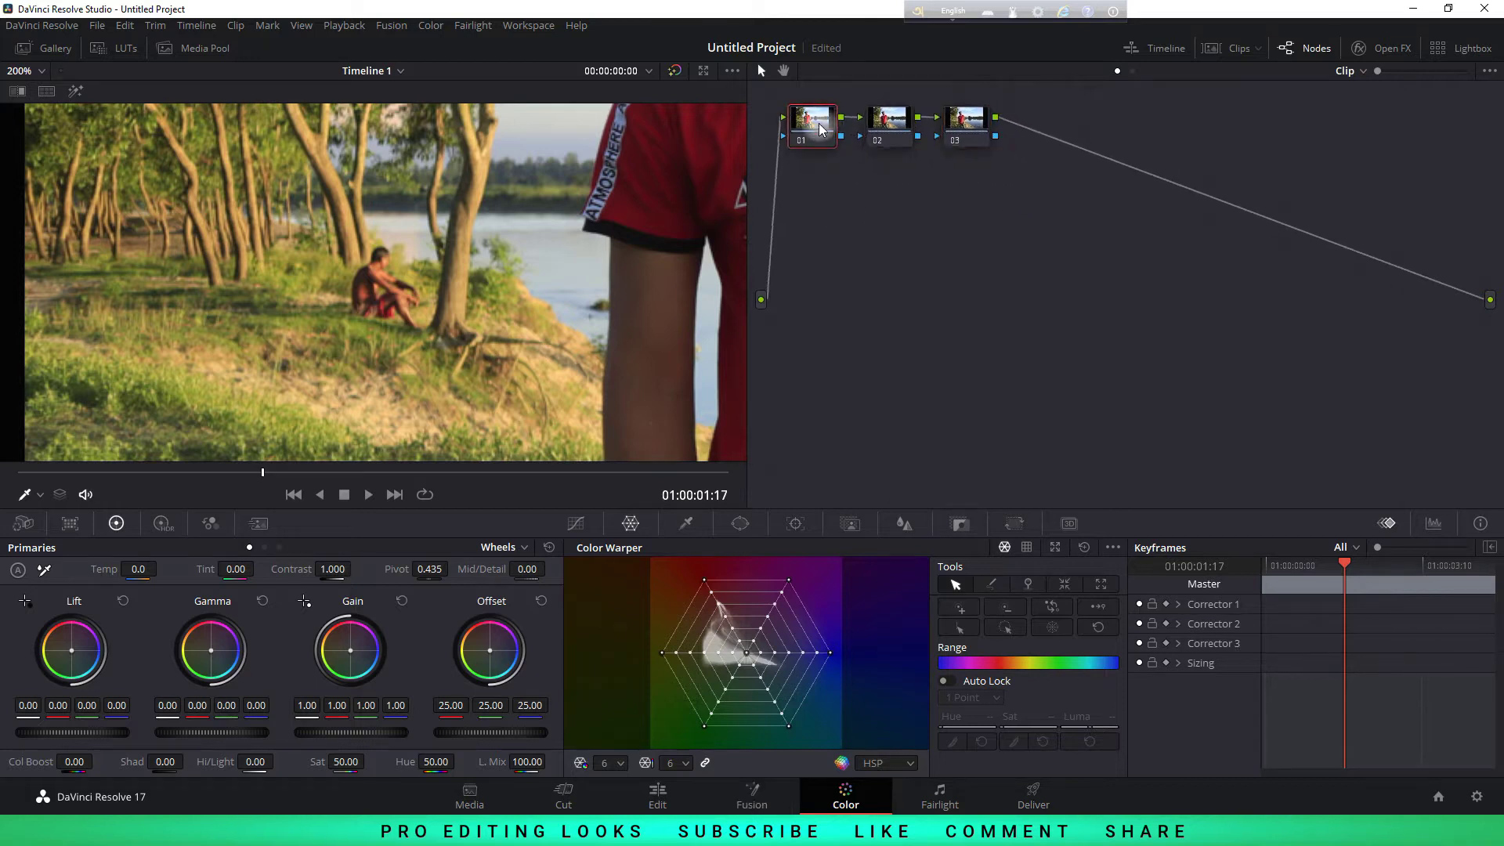
pyautogui.press('Tab')
pyautogui.write('re')
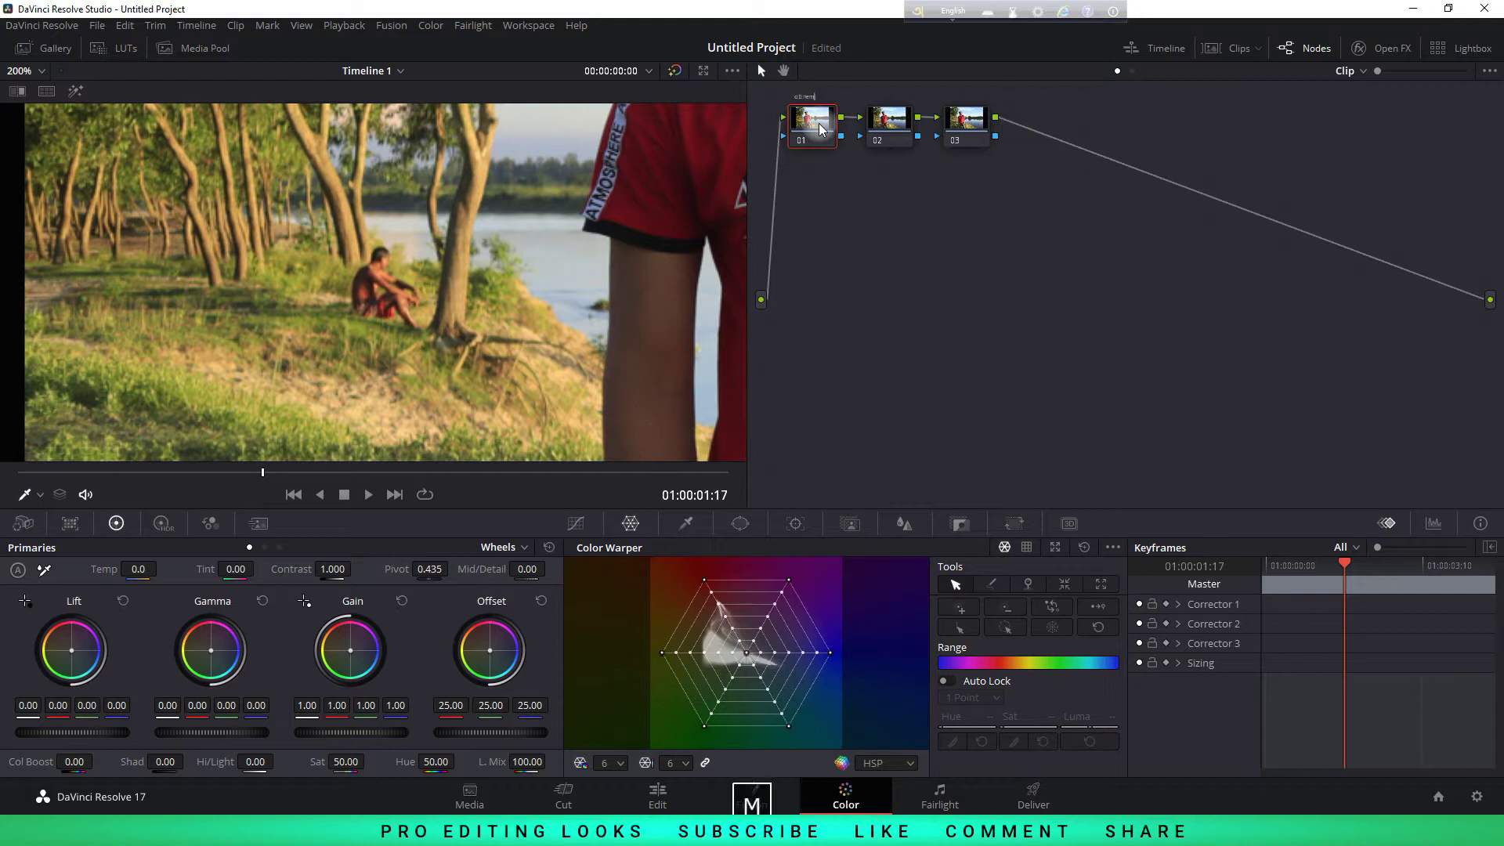
pyautogui.click(900, 120)
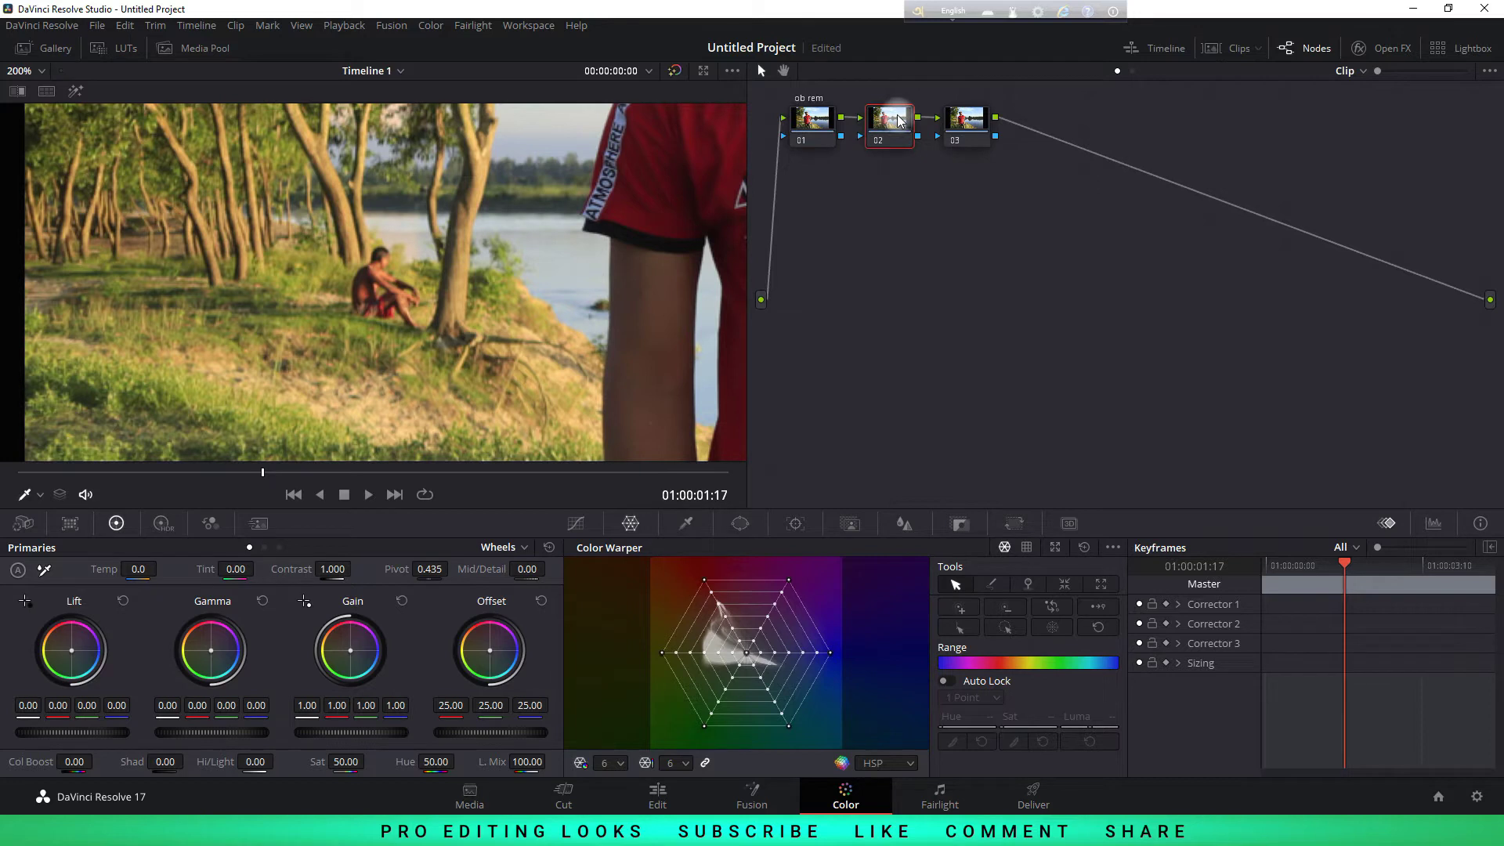
# Label nodes 02 'b cnt' and 03 'st', then move both below node 01
pyautogui.press('Tab')
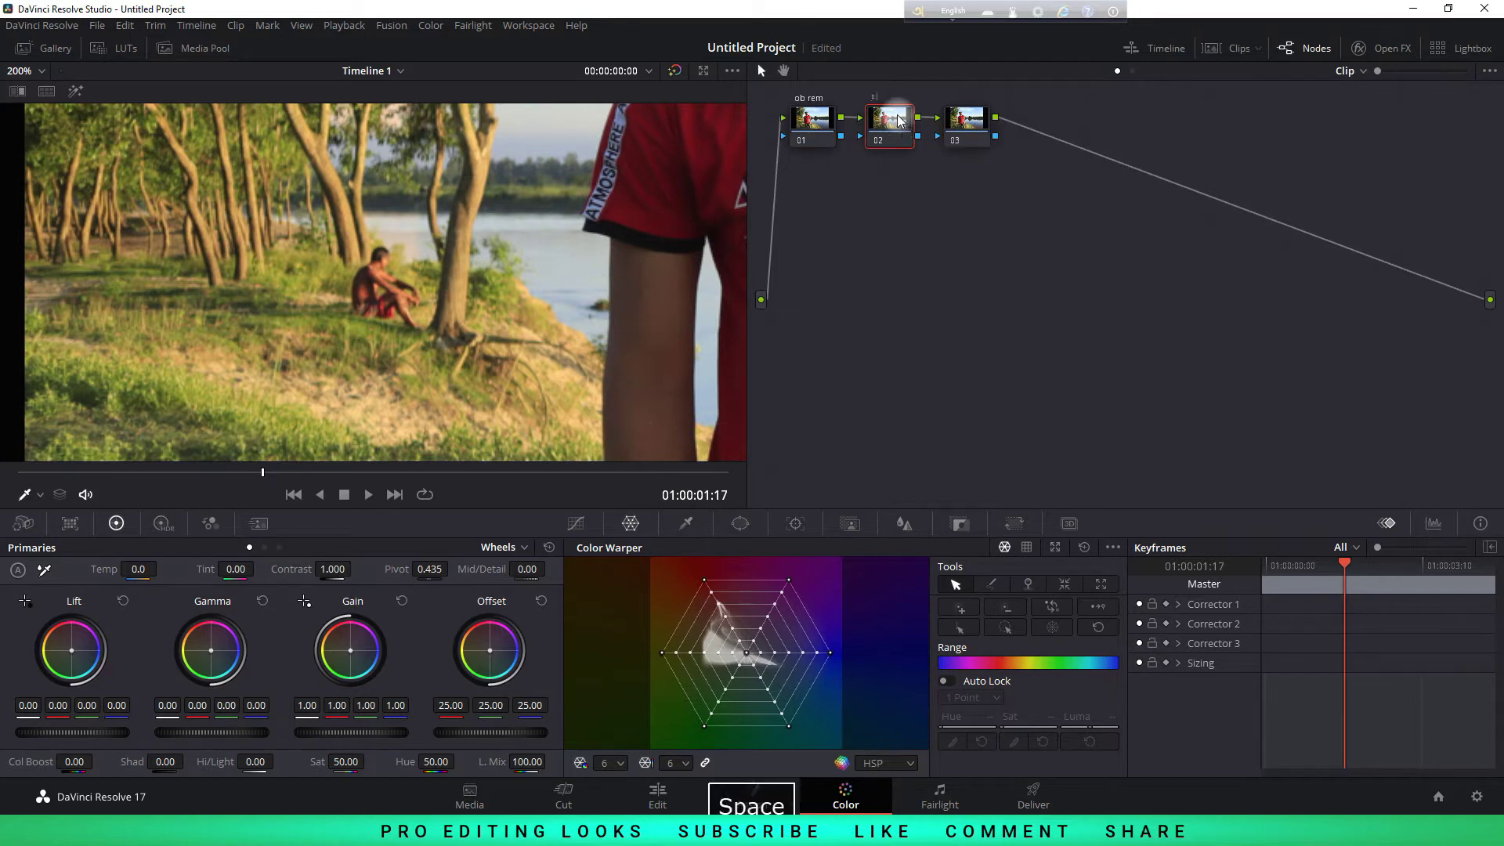
pyautogui.write('c')
pyautogui.write('nt')
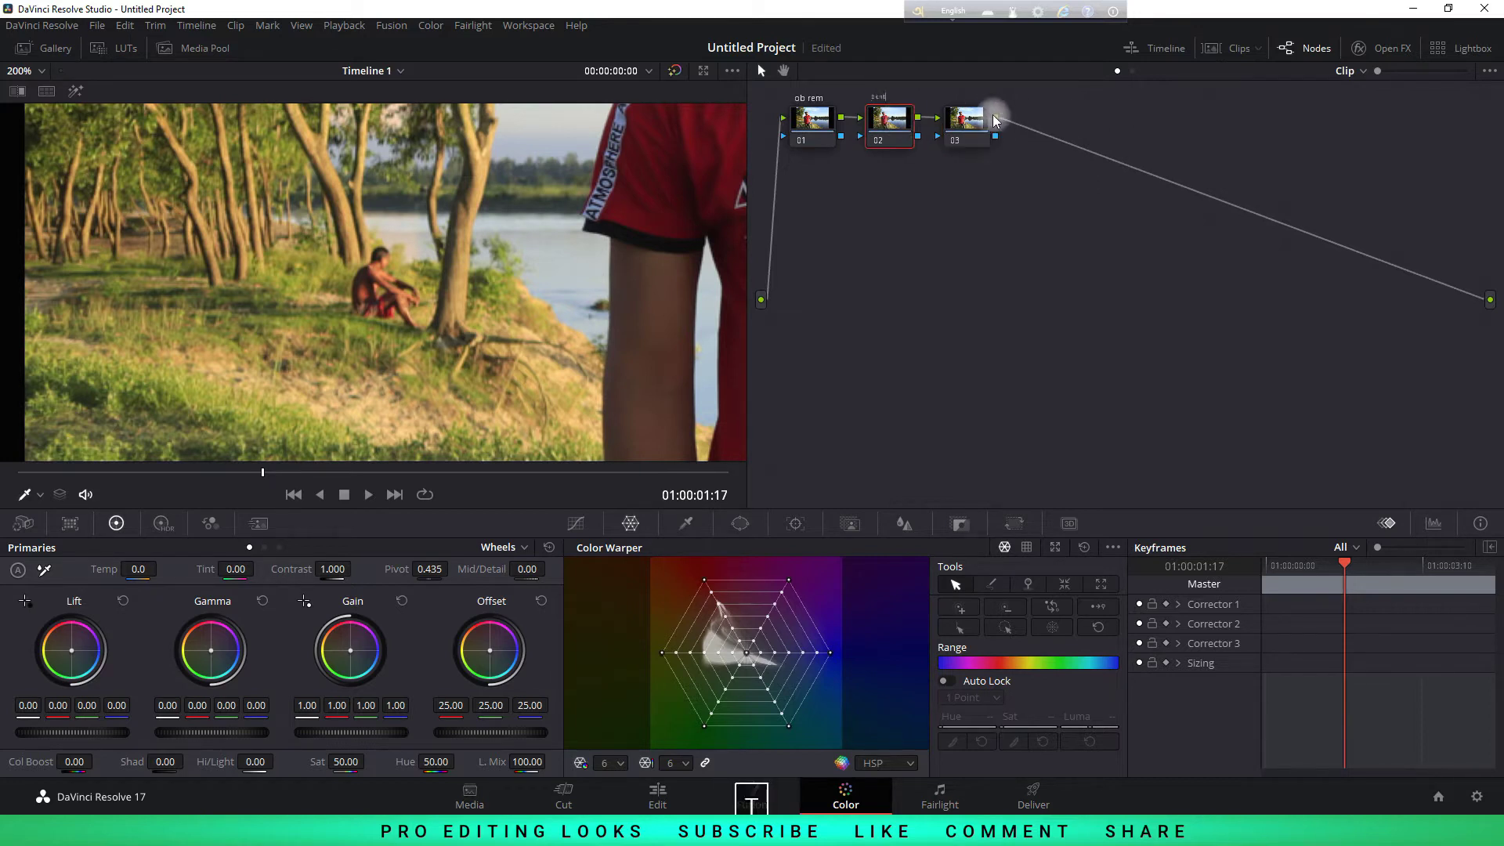
pyautogui.click(977, 120)
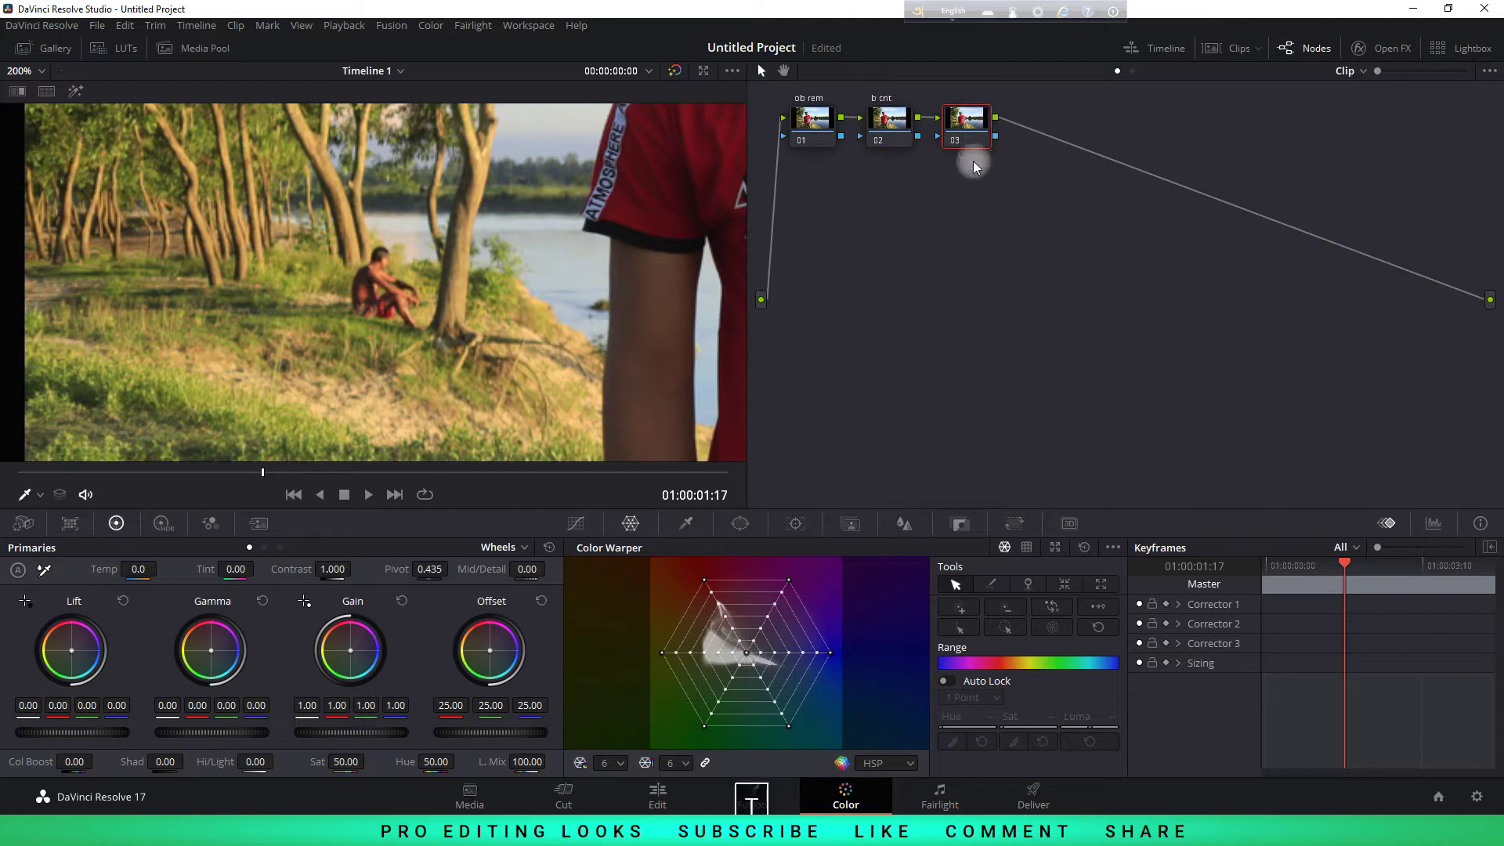
pyautogui.doubleClick(978, 122)
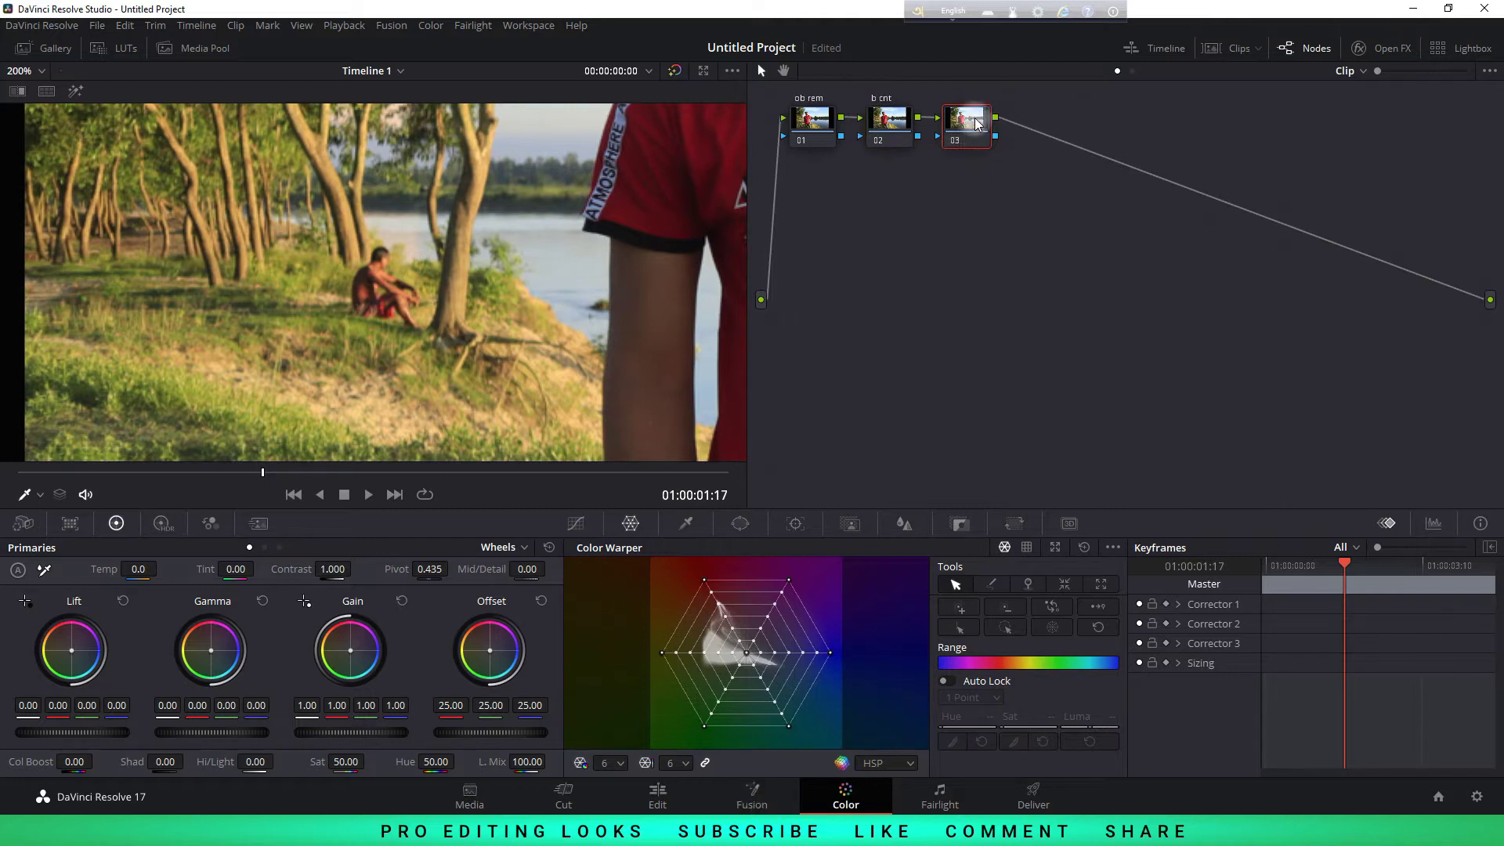
pyautogui.write('st')
pyautogui.press('Return')
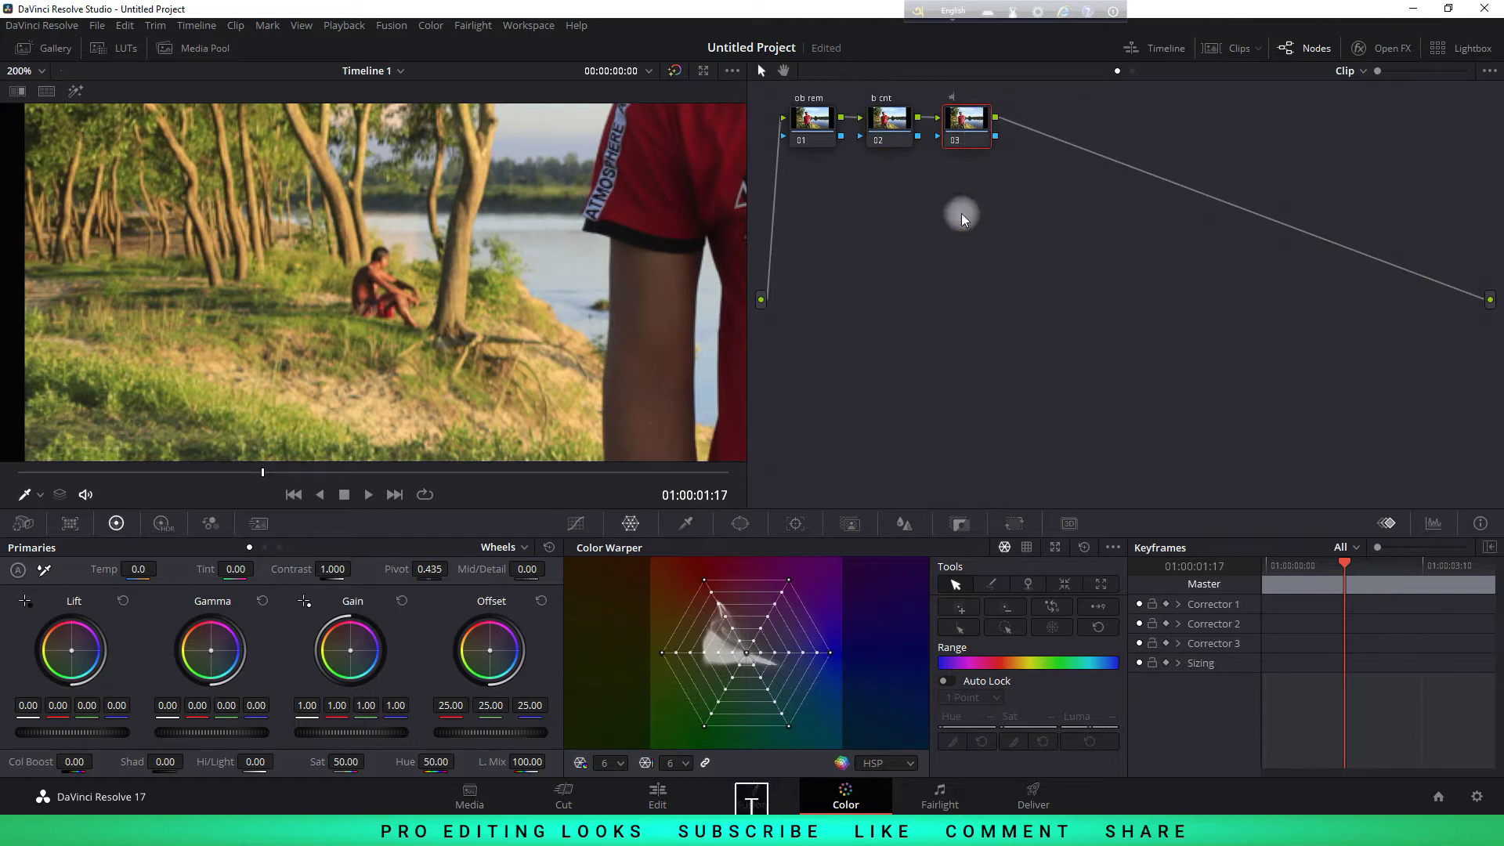
pyautogui.moveTo(1026, 192)
pyautogui.mouseDown()
pyautogui.moveTo(887, 120)
pyautogui.moveTo(811, 195)
pyautogui.mouseUp()
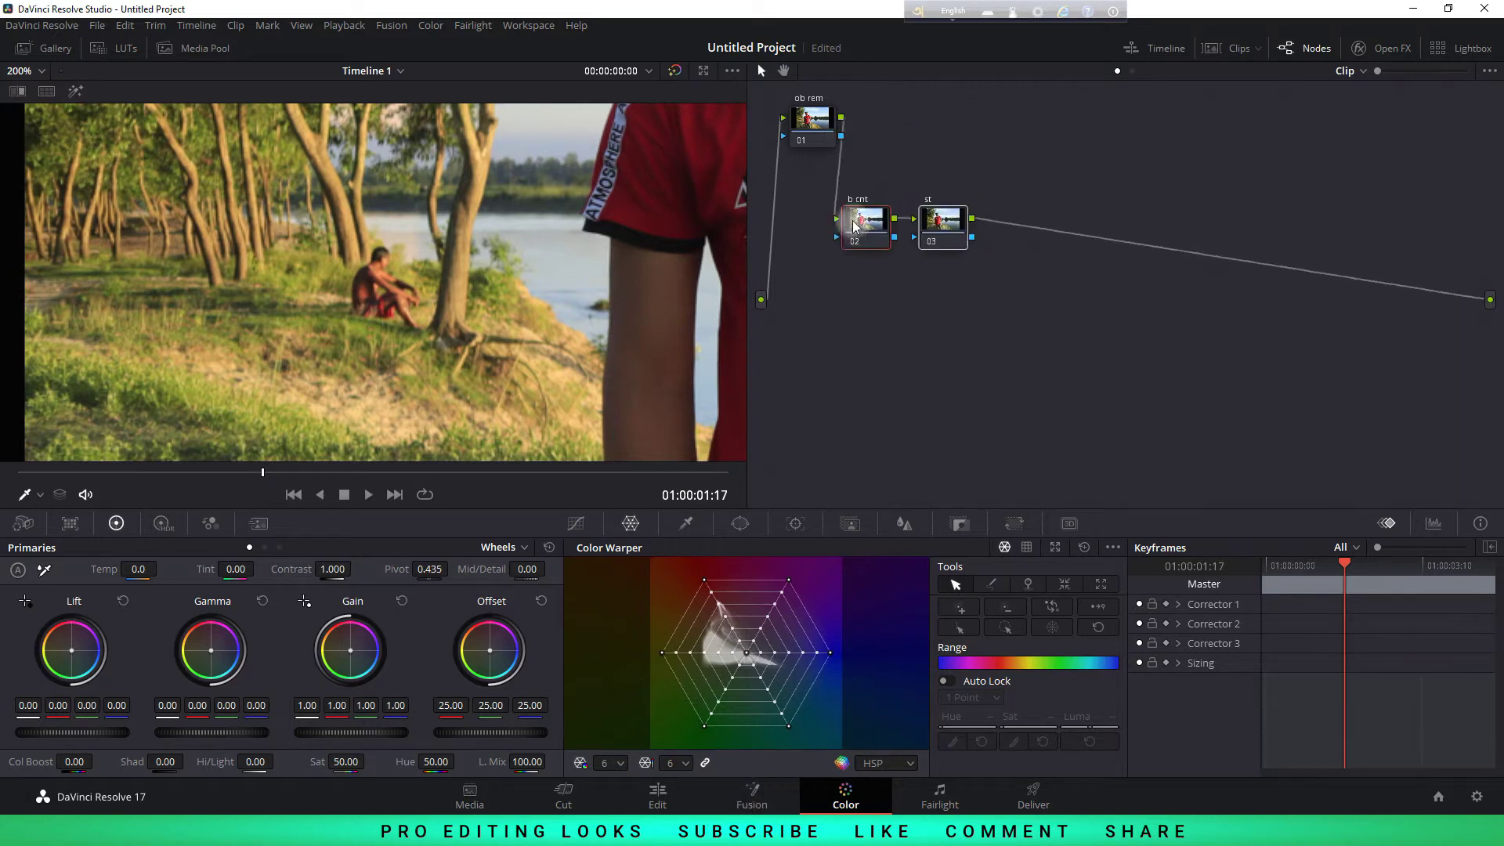
pyautogui.moveTo(815, 121); pyautogui.dragTo(835, 119)
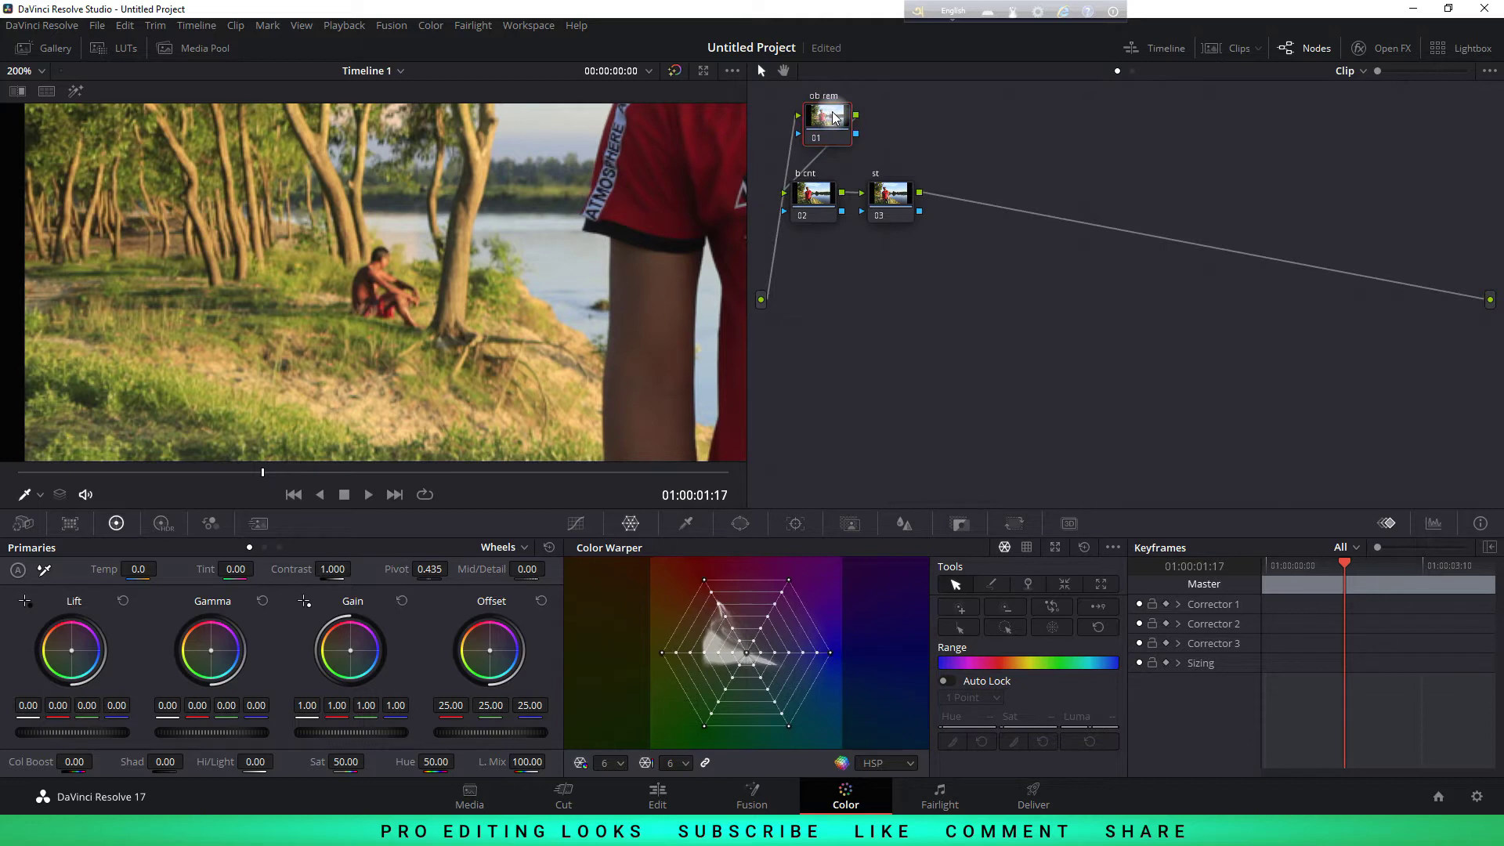
# Search 'obj' in the Open FX Library and drop Resolve FX Object Removal onto node 01 'ob rem'
pyautogui.click(1388, 51)
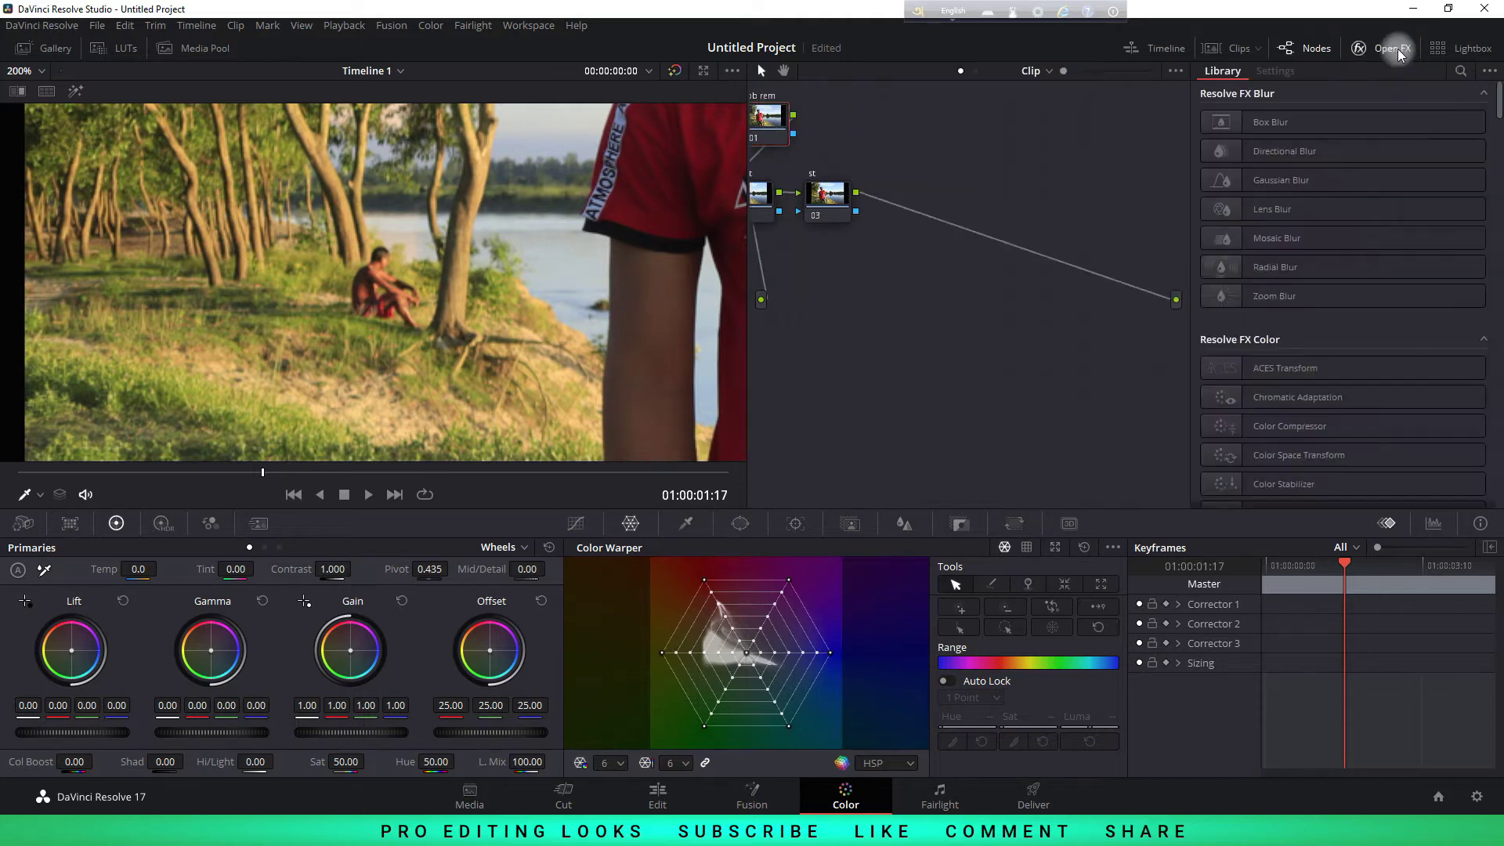
pyautogui.click(1462, 72)
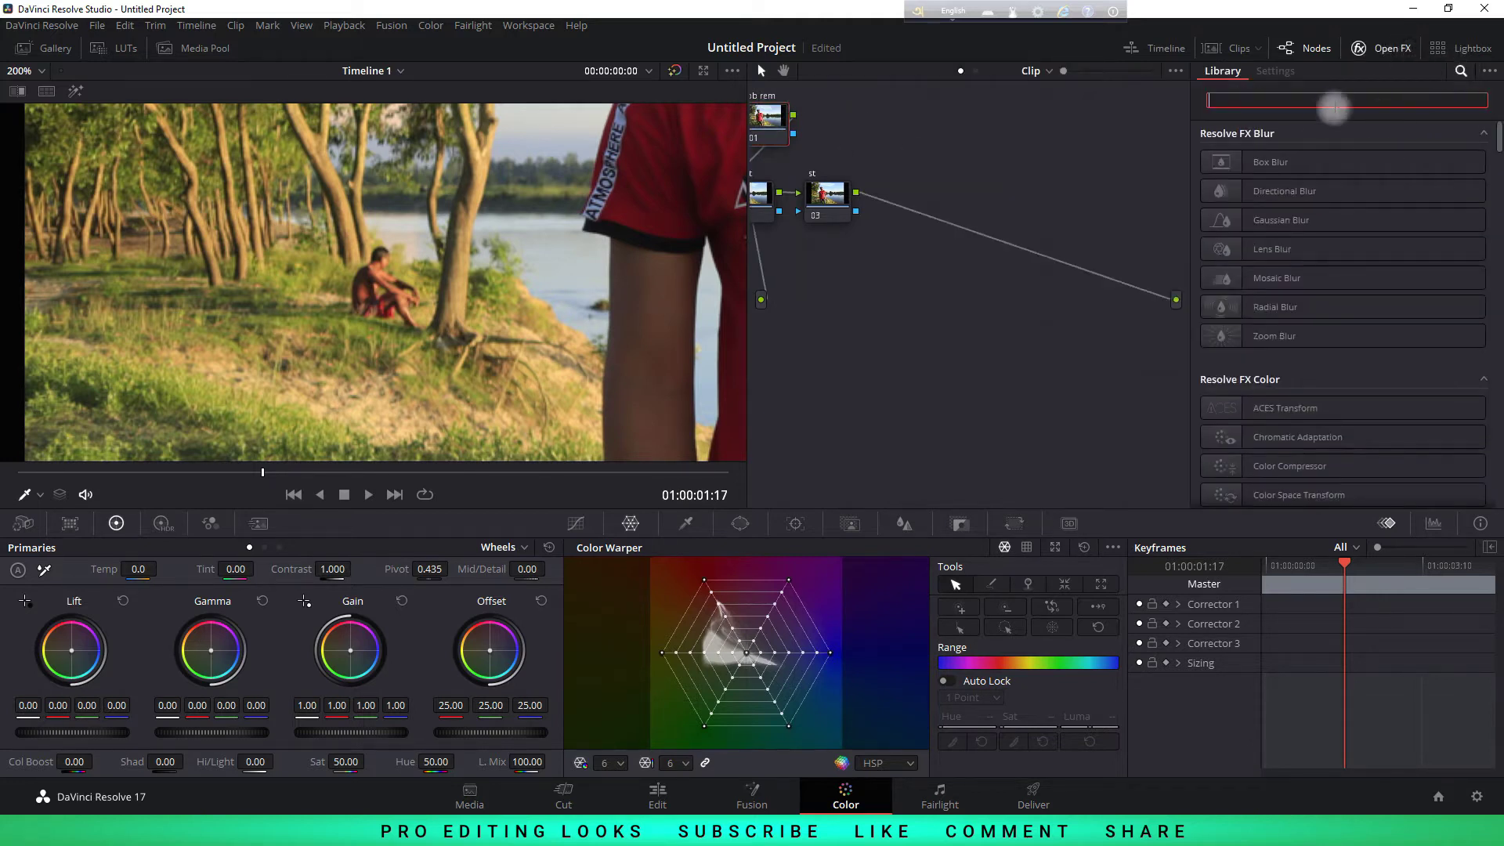
pyautogui.write('o')
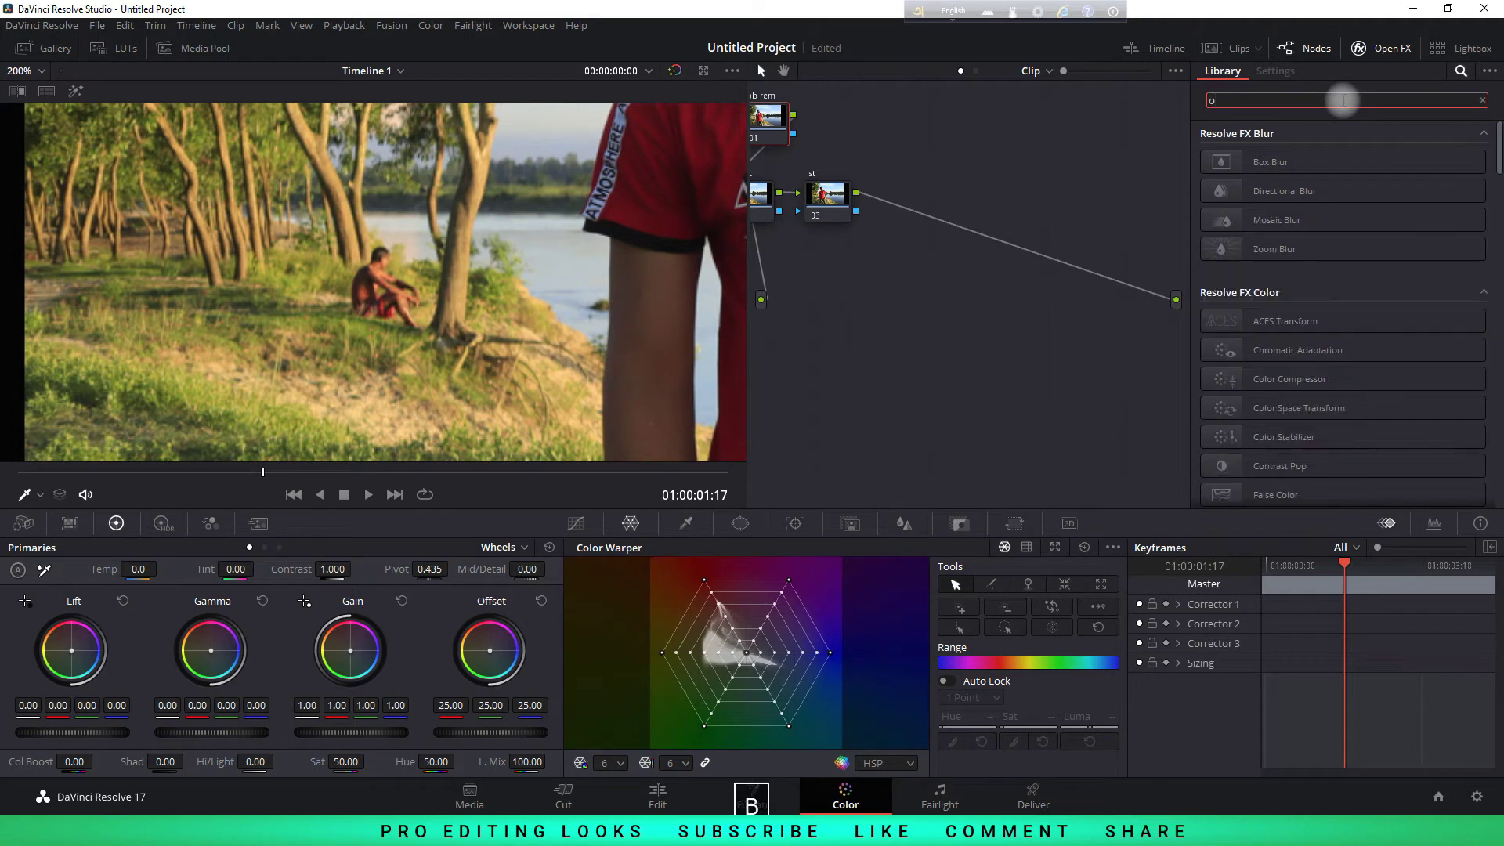
pyautogui.write('bl')
pyautogui.press('BackSpace')
pyautogui.write('j')
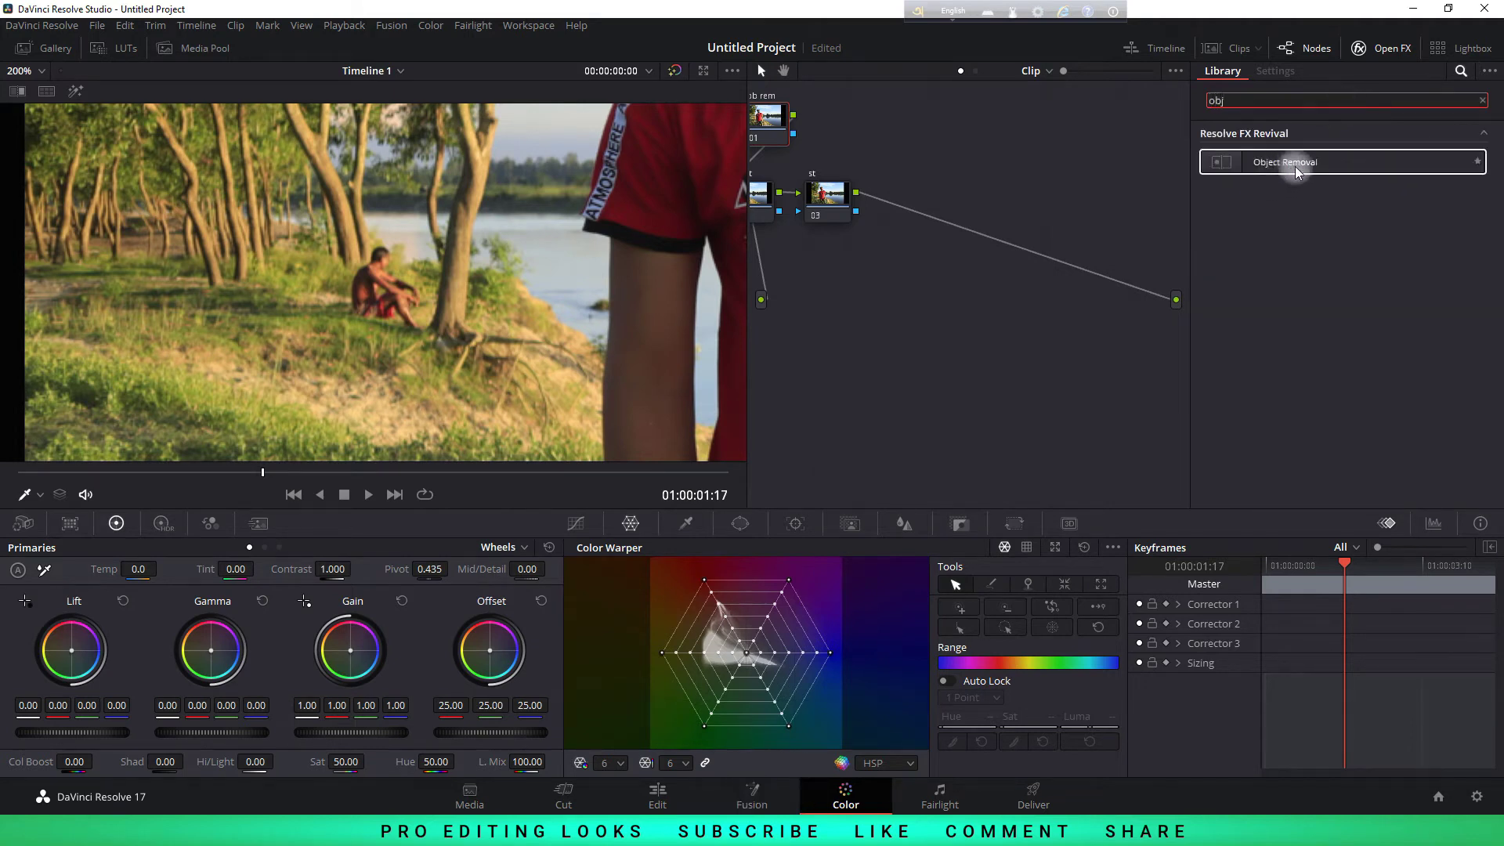
pyautogui.moveTo(1296, 171); pyautogui.dragTo(795, 126)
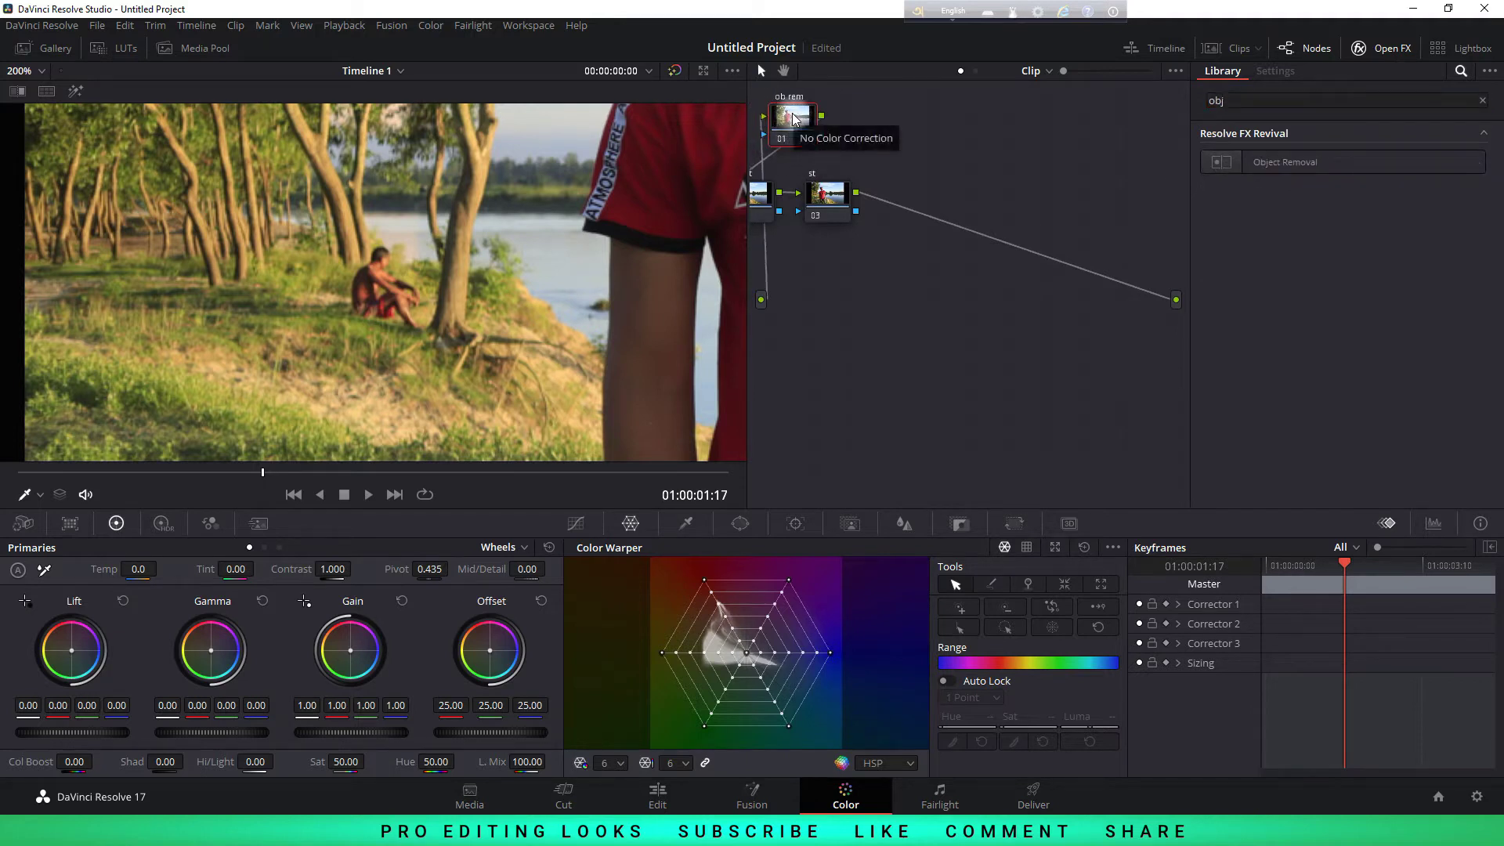
pyautogui.moveTo(1323, 161); pyautogui.dragTo(794, 122)
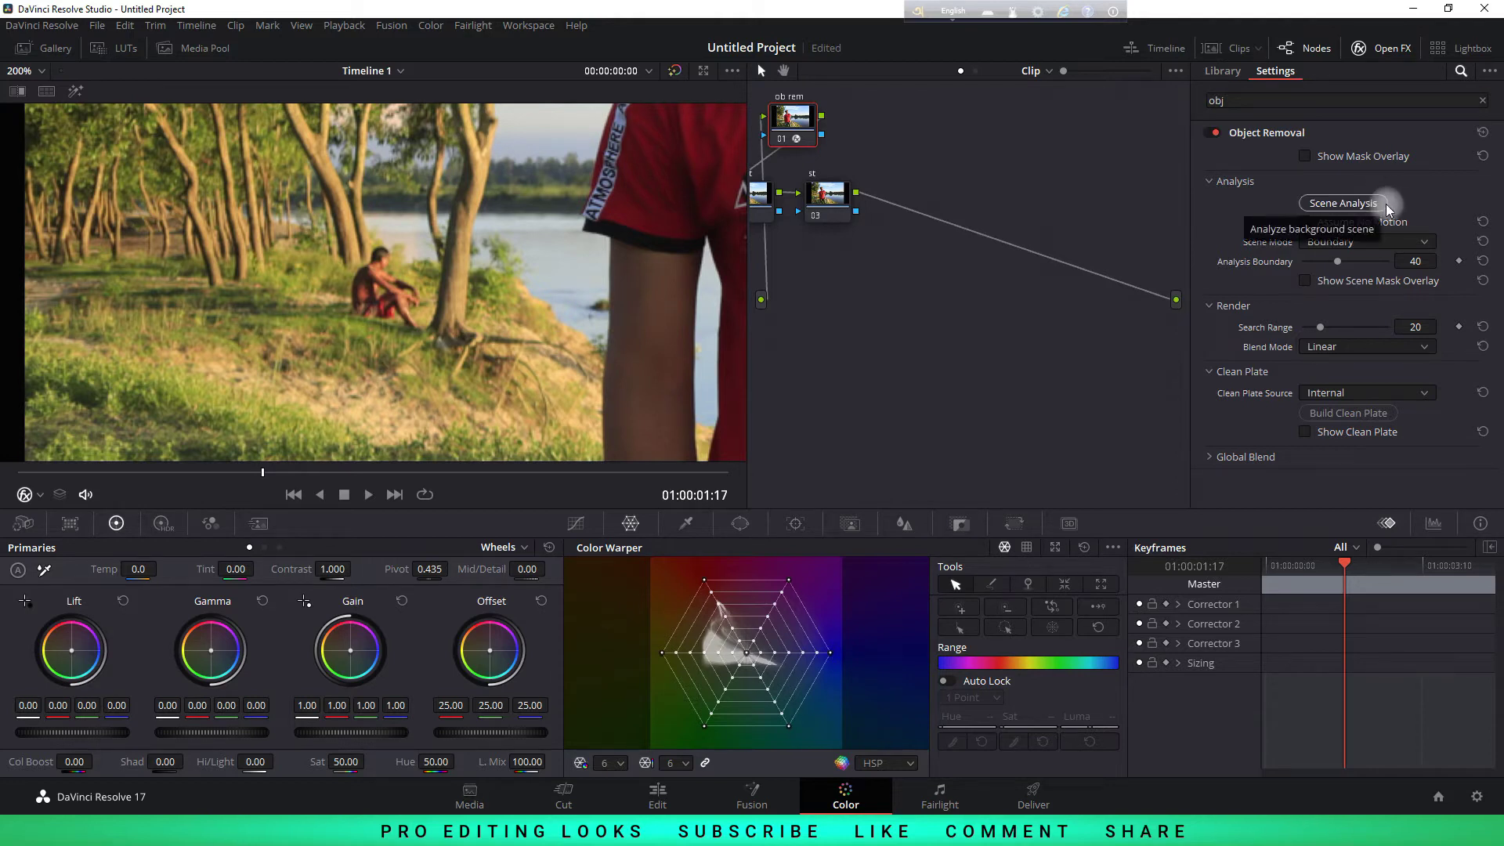
# Run Scene Analysis and pick the Curve window shape for masking
pyautogui.click(1344, 202)
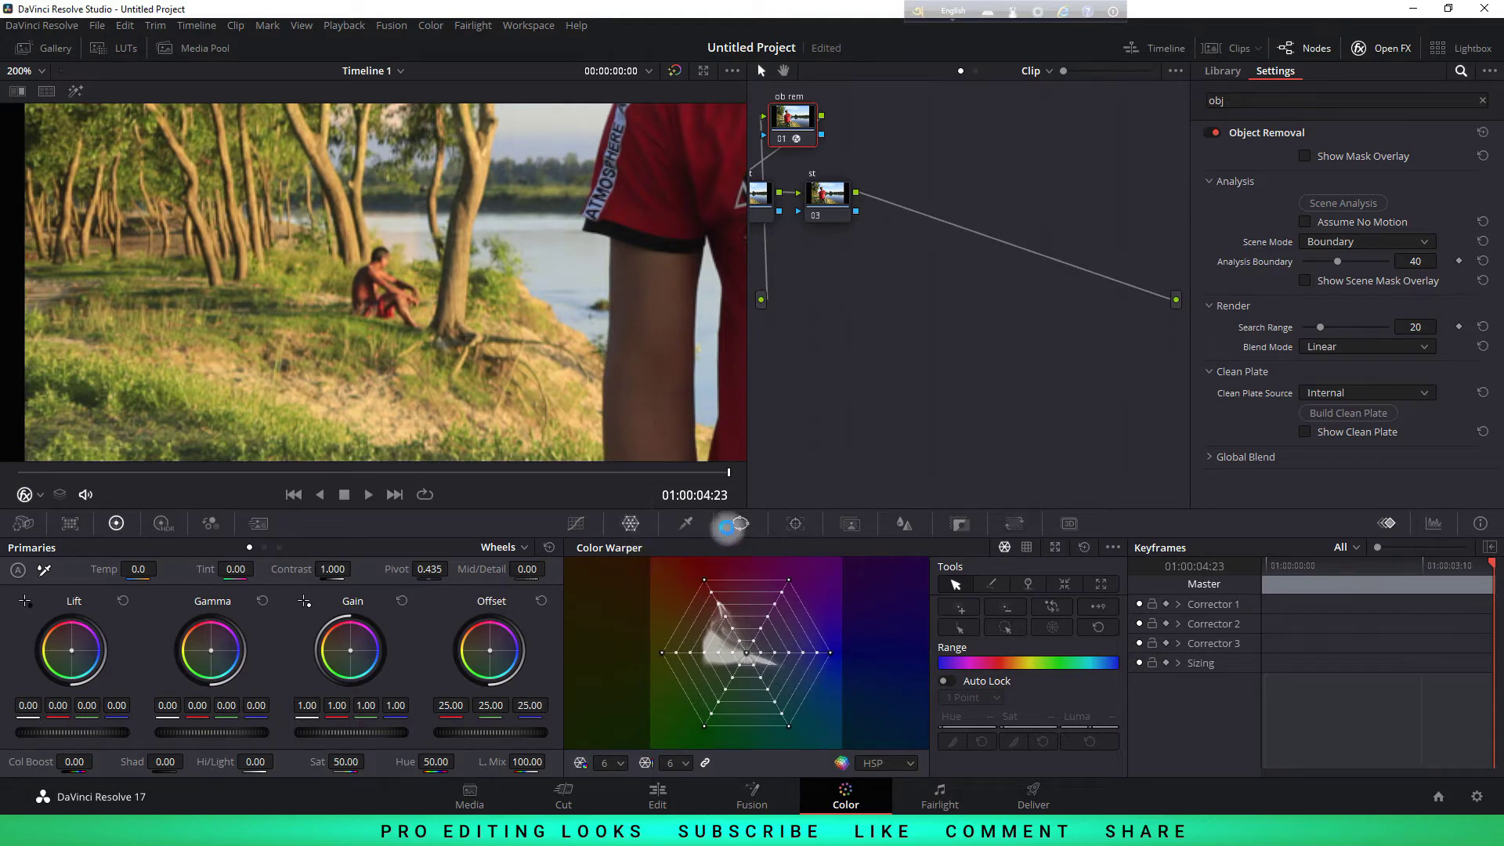
pyautogui.click(740, 526)
pyautogui.click(599, 731)
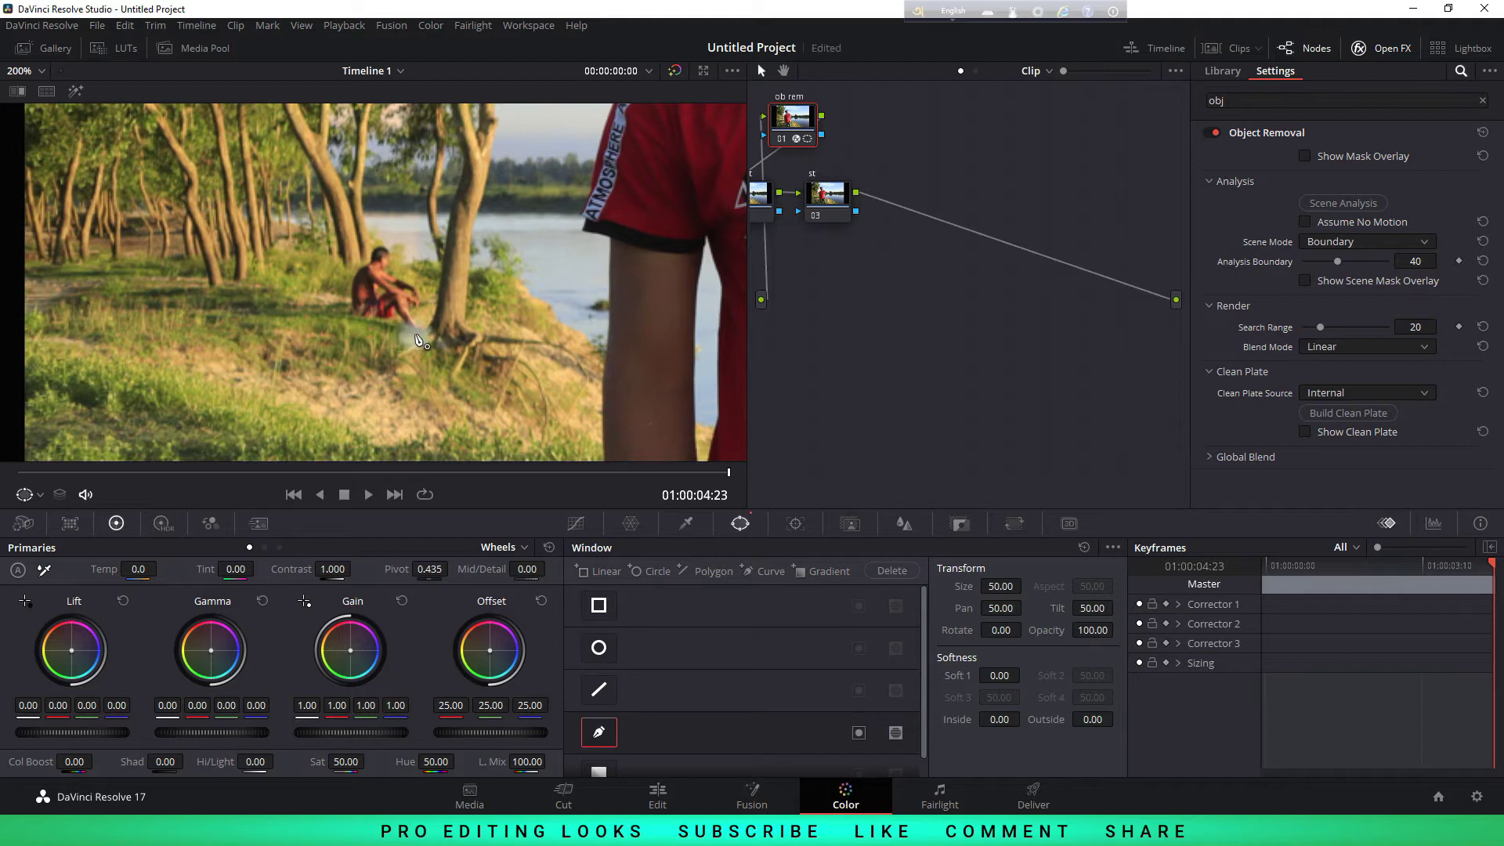
# Trace a closed ten-point curve mask around the man seated on the riverbank
pyautogui.click(415, 335)
pyautogui.click(389, 331)
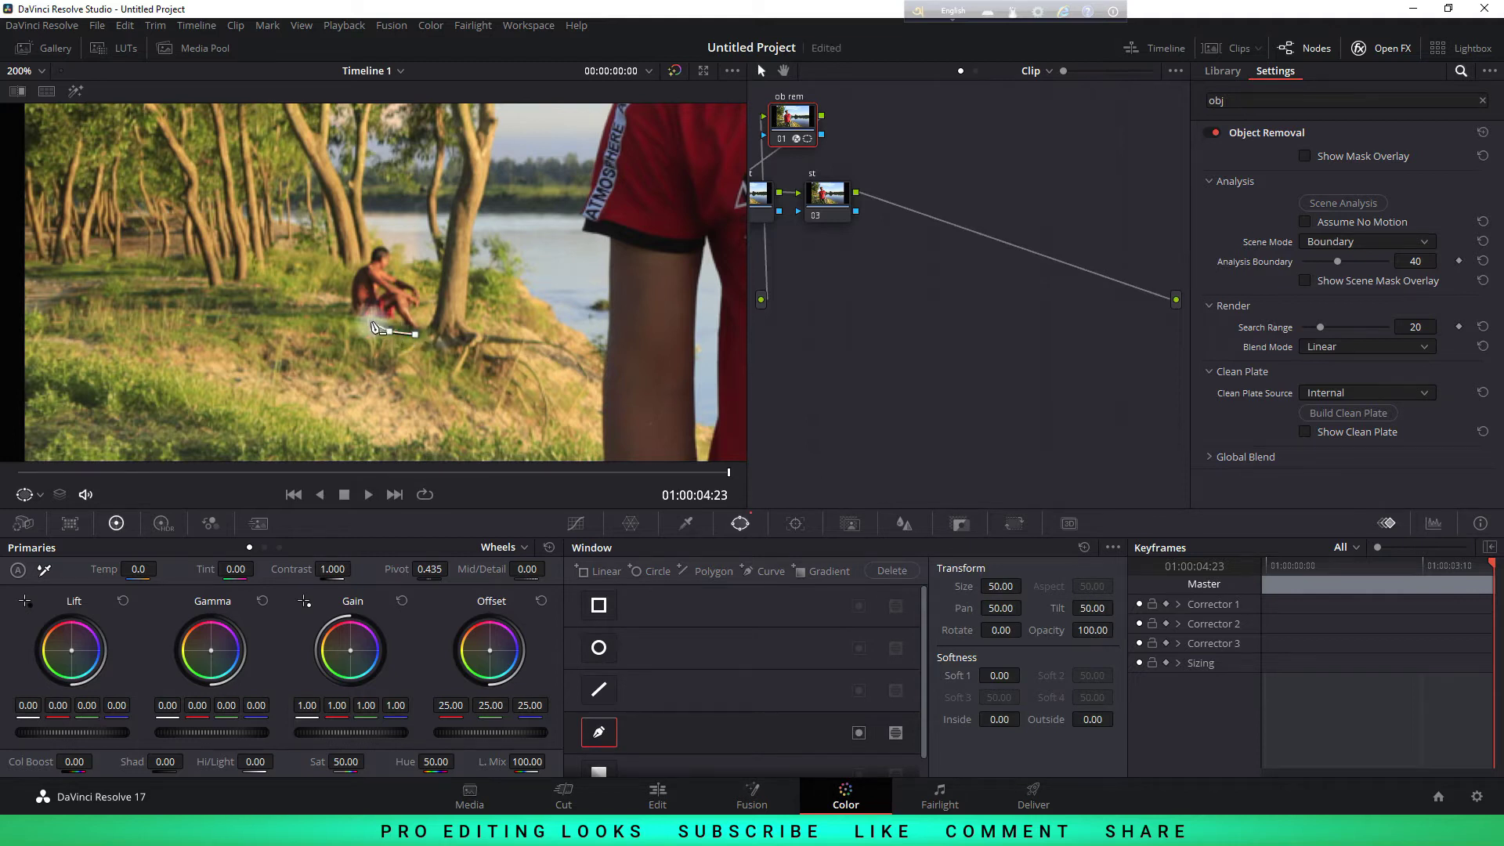
pyautogui.click(372, 322)
pyautogui.click(347, 321)
pyautogui.click(347, 296)
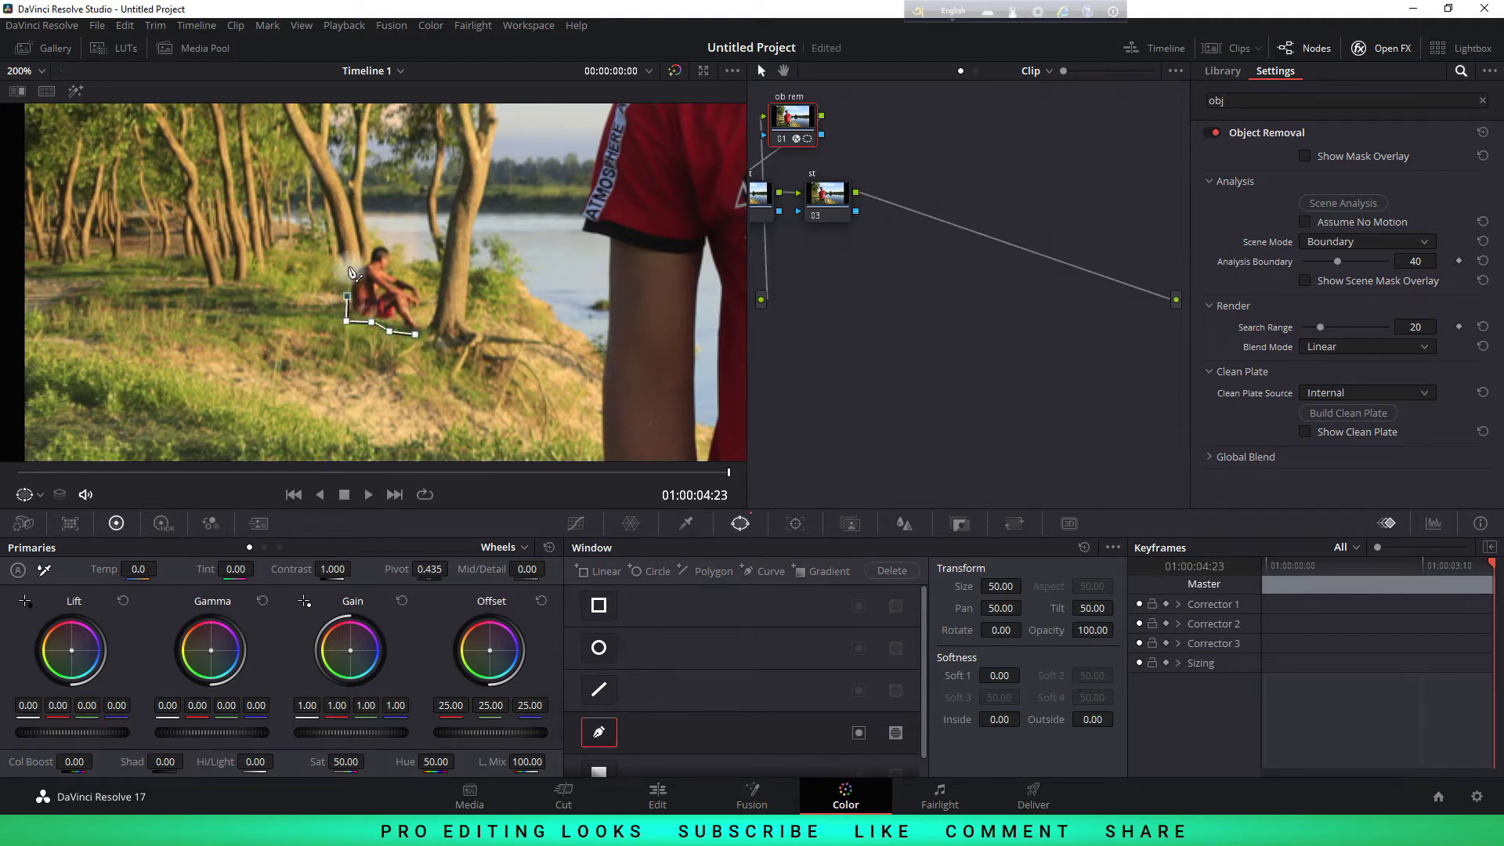
pyautogui.click(350, 267)
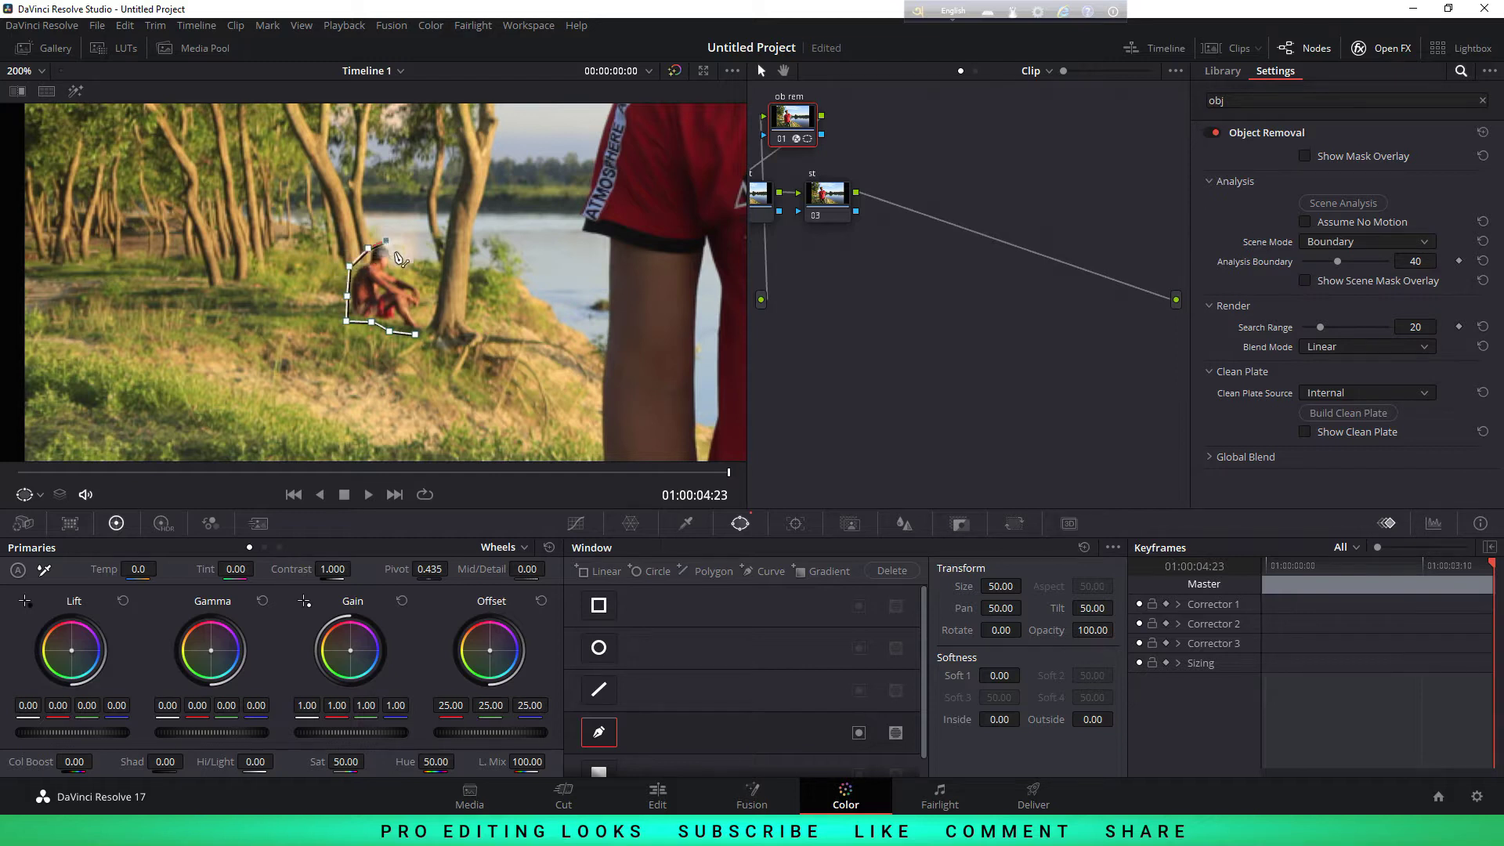
pyautogui.click(397, 257)
pyautogui.click(422, 284)
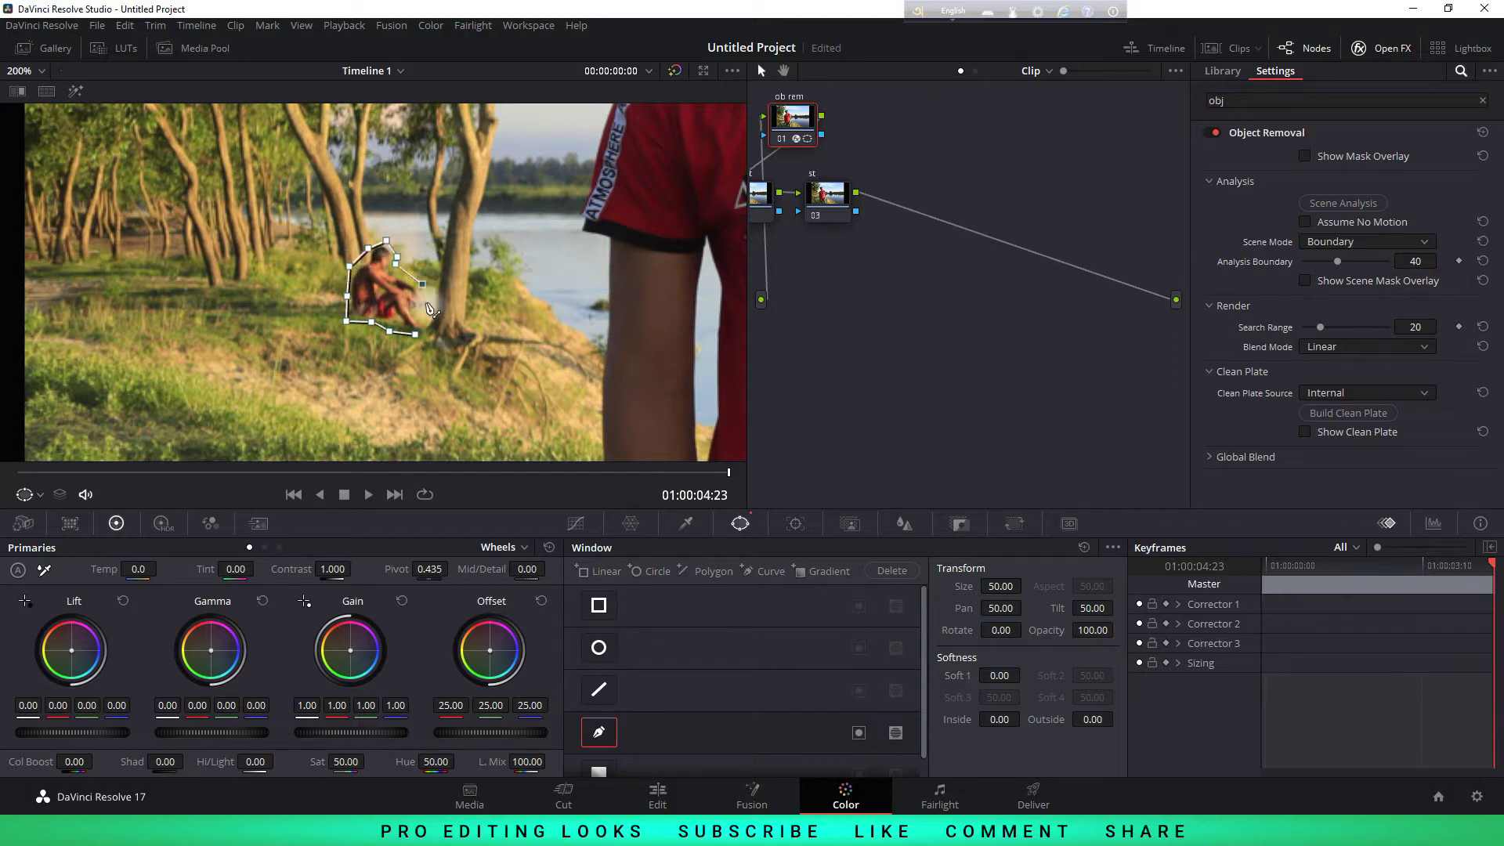
pyautogui.click(425, 303)
pyautogui.click(419, 335)
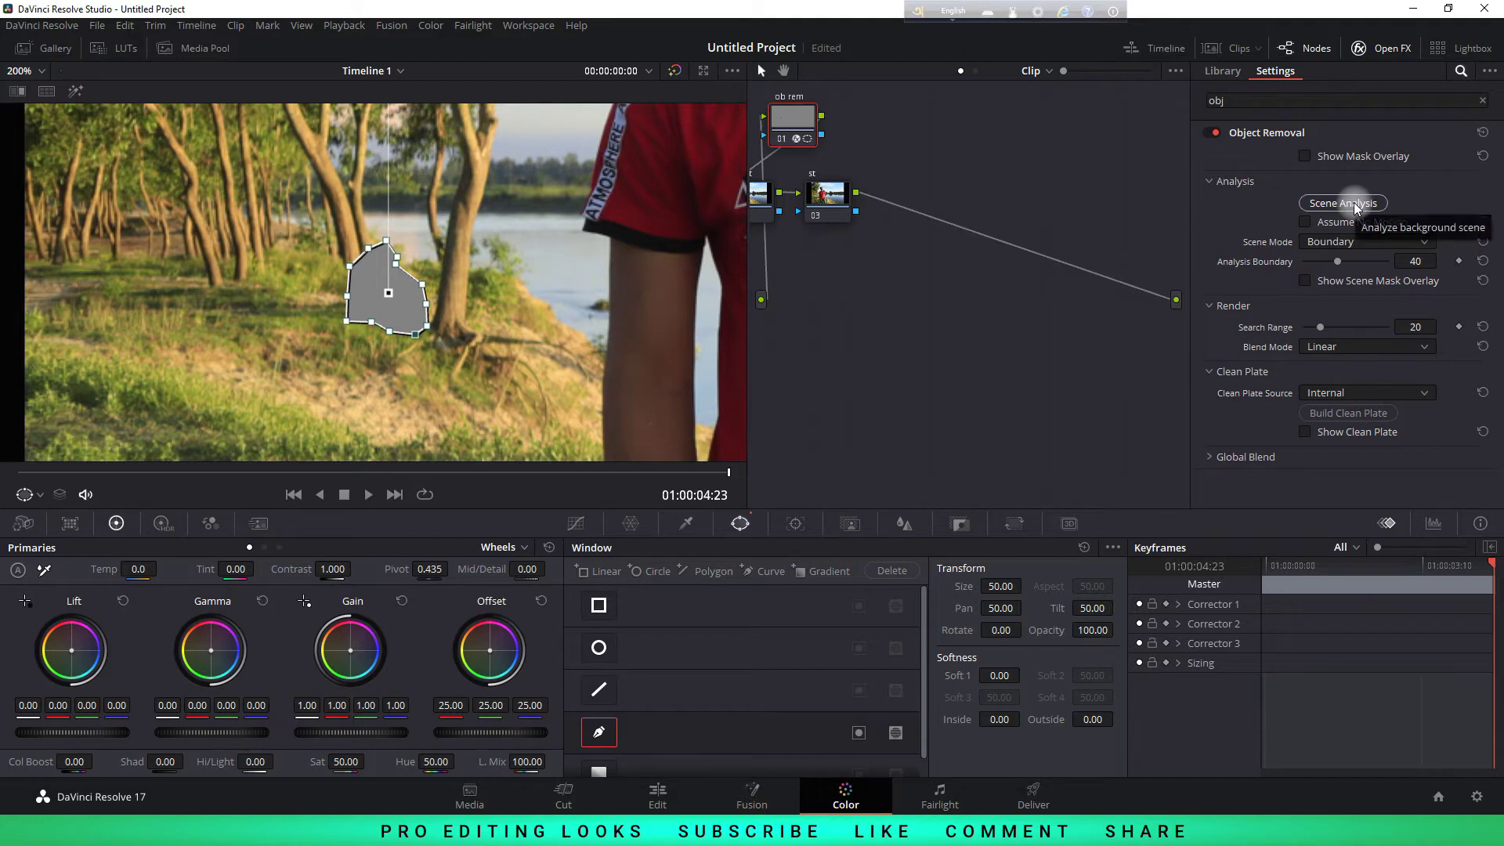
# Run Scene Analysis and Build Clean Plate to erase the man, then show Curves
pyautogui.click(1356, 205)
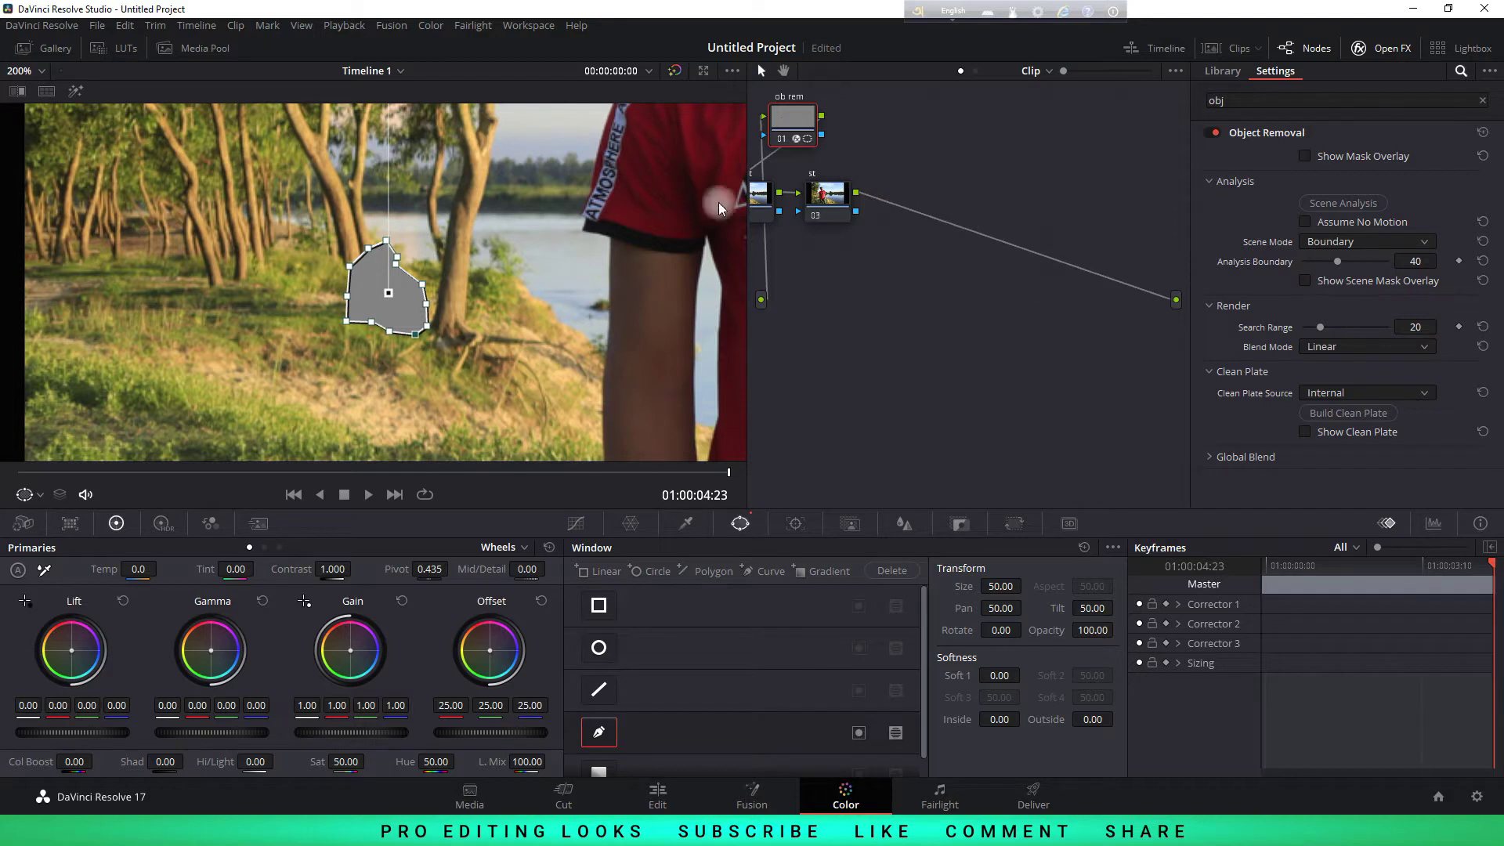
pyautogui.click(1360, 415)
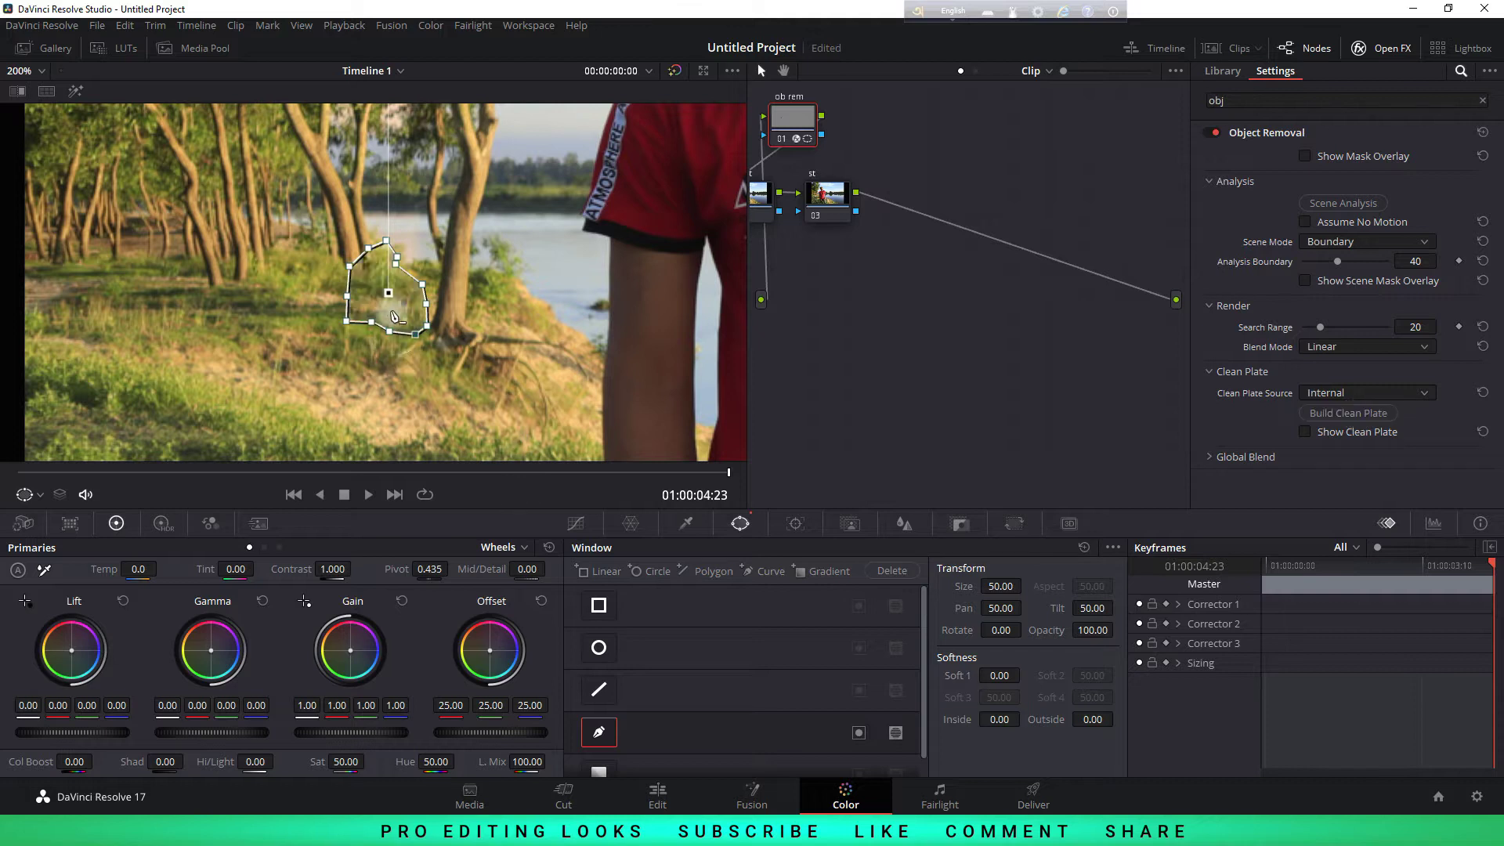
pyautogui.click(577, 523)
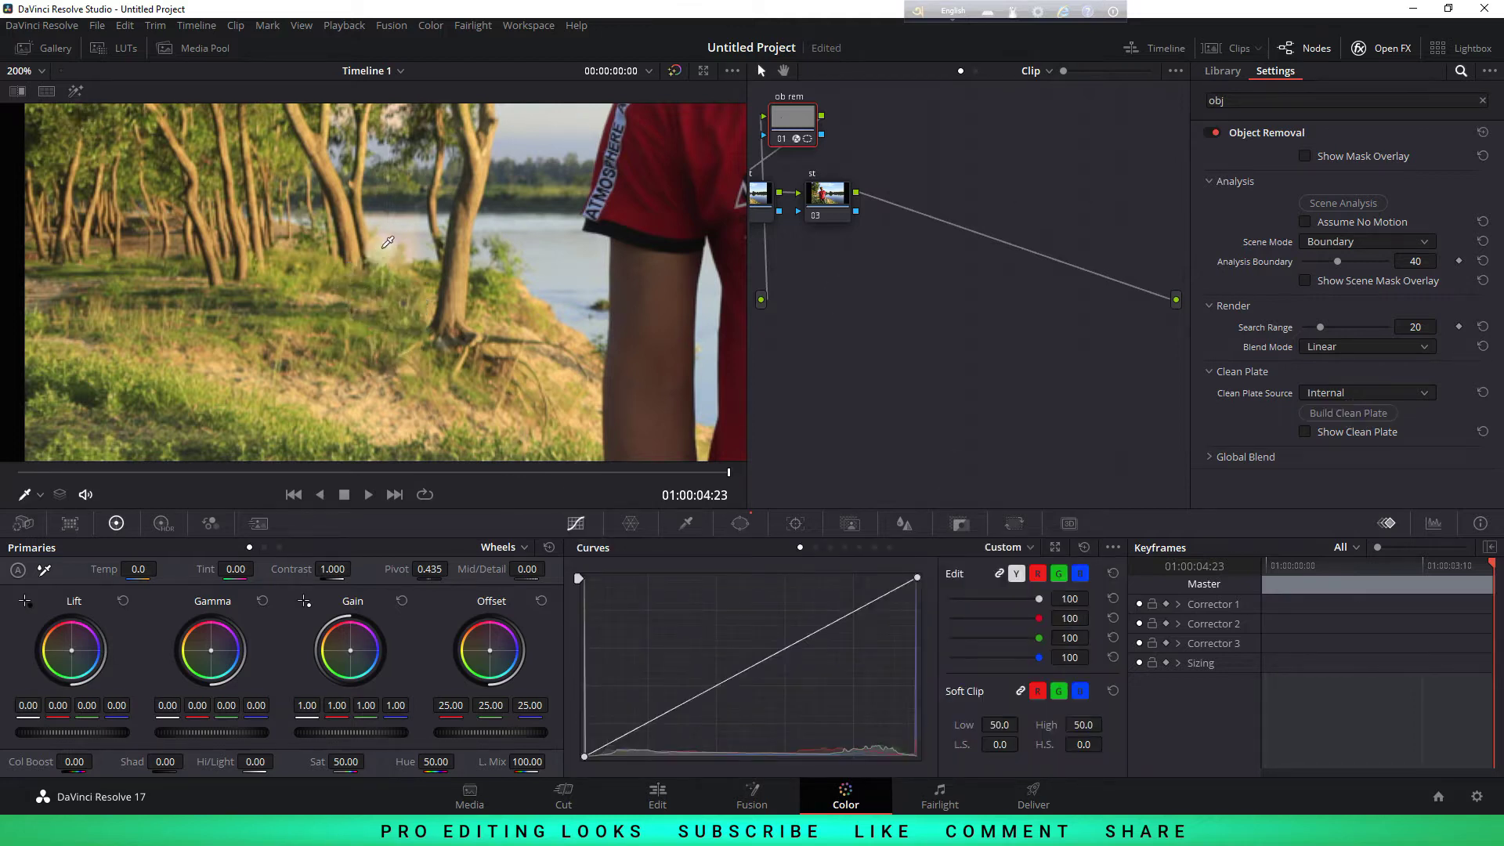
# Fit the viewer at 42%, close Open FX and regroup nodes 01–03 in the graph
pyautogui.click(31, 78)
pyautogui.click(30, 103)
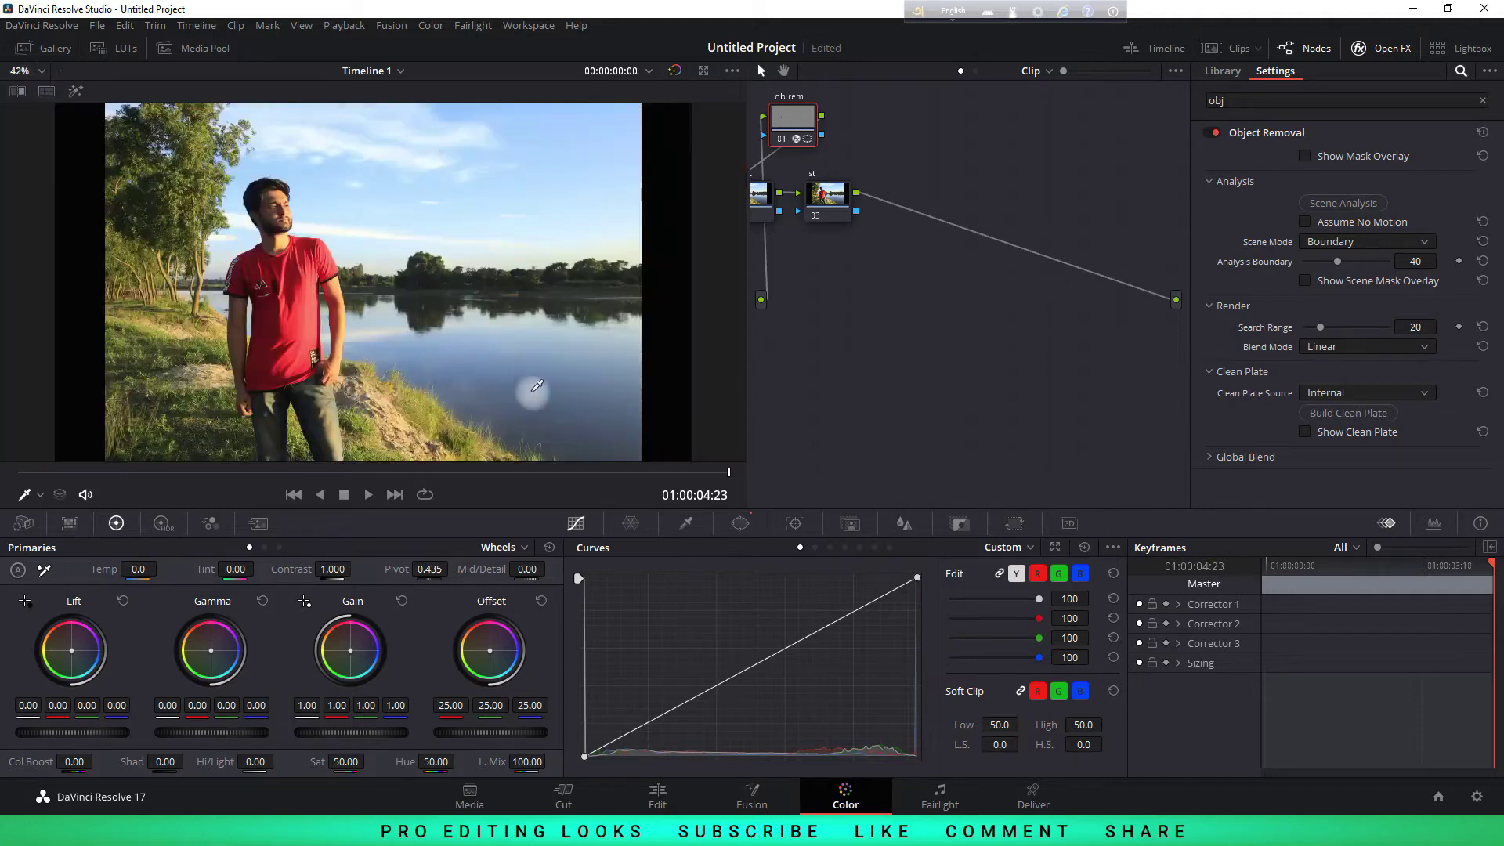
pyautogui.click(1393, 52)
pyautogui.moveTo(814, 195); pyautogui.dragTo(873, 227)
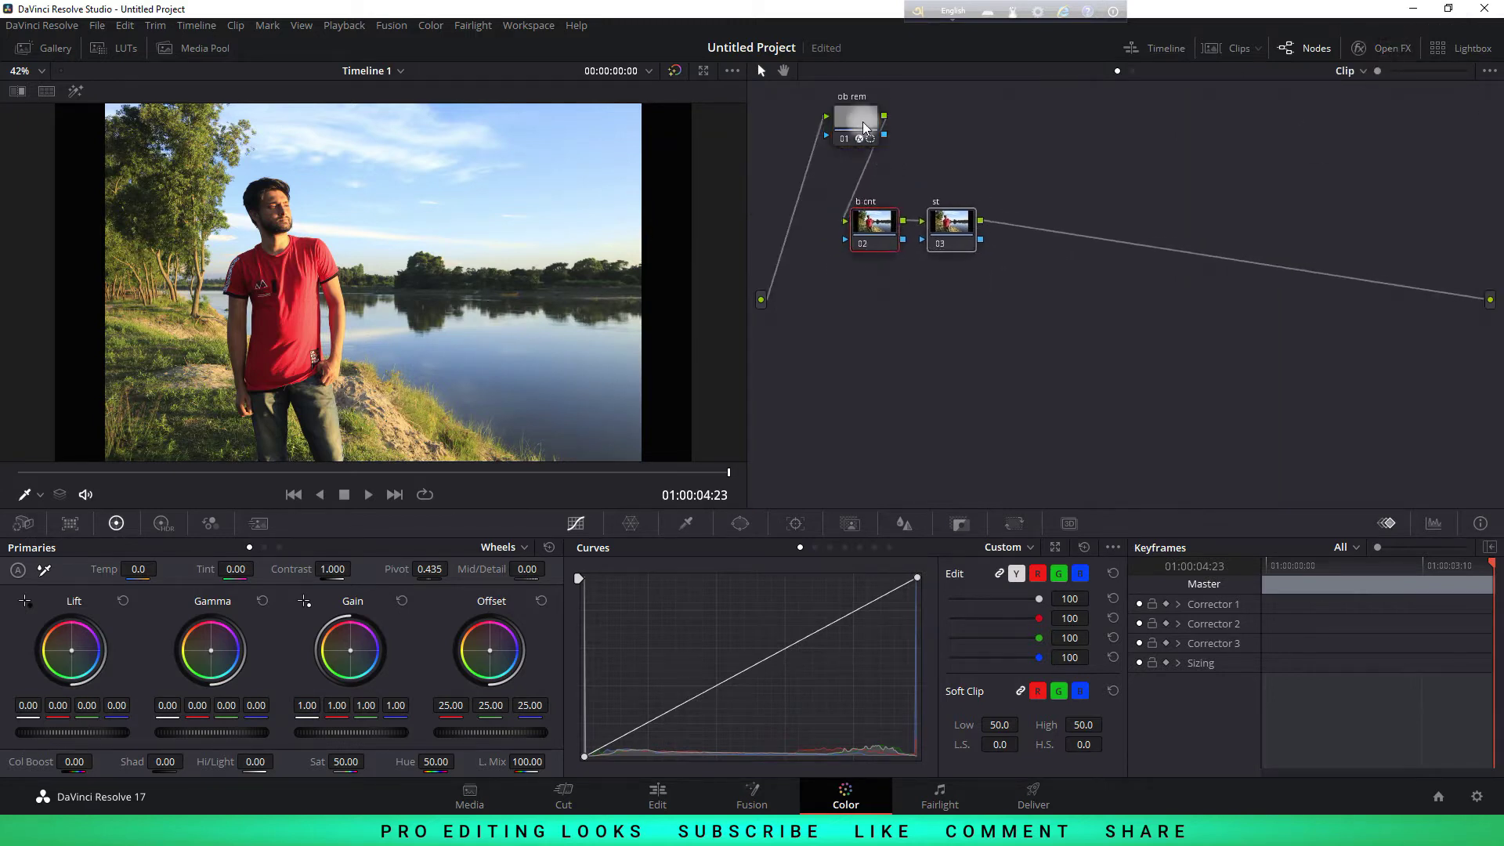
pyautogui.moveTo(863, 120); pyautogui.dragTo(801, 112)
pyautogui.moveTo(1042, 357)
pyautogui.mouseDown()
pyautogui.moveTo(854, 204)
pyautogui.moveTo(810, 188)
pyautogui.mouseUp()
# Open floating scopes over the node graph in 4-up layout: Waveform, Parade, Vectorscope, Histogram
pyautogui.click(799, 335)
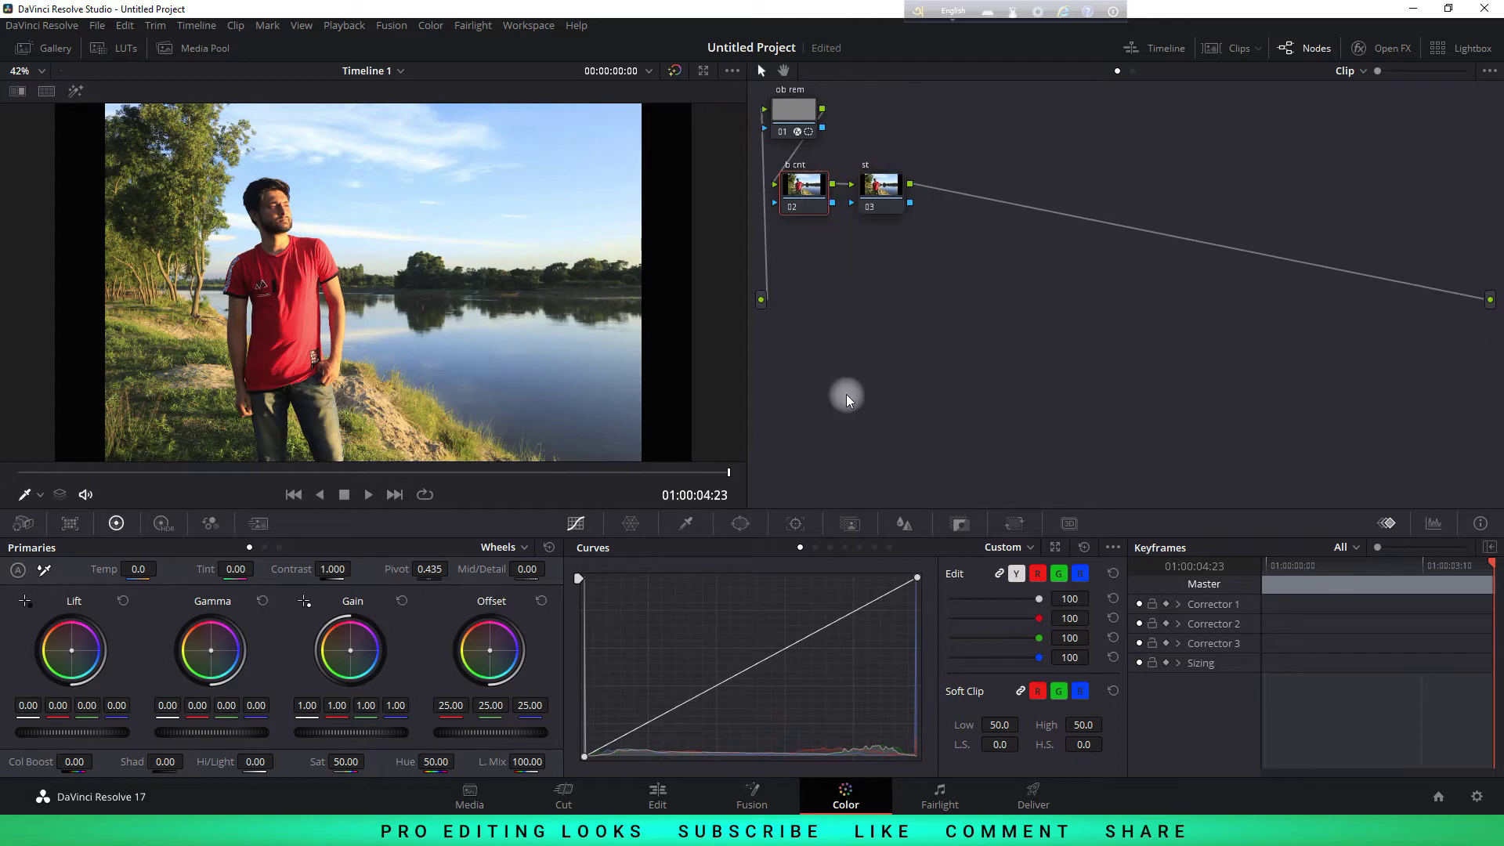
pyautogui.click(1442, 524)
pyautogui.click(1460, 550)
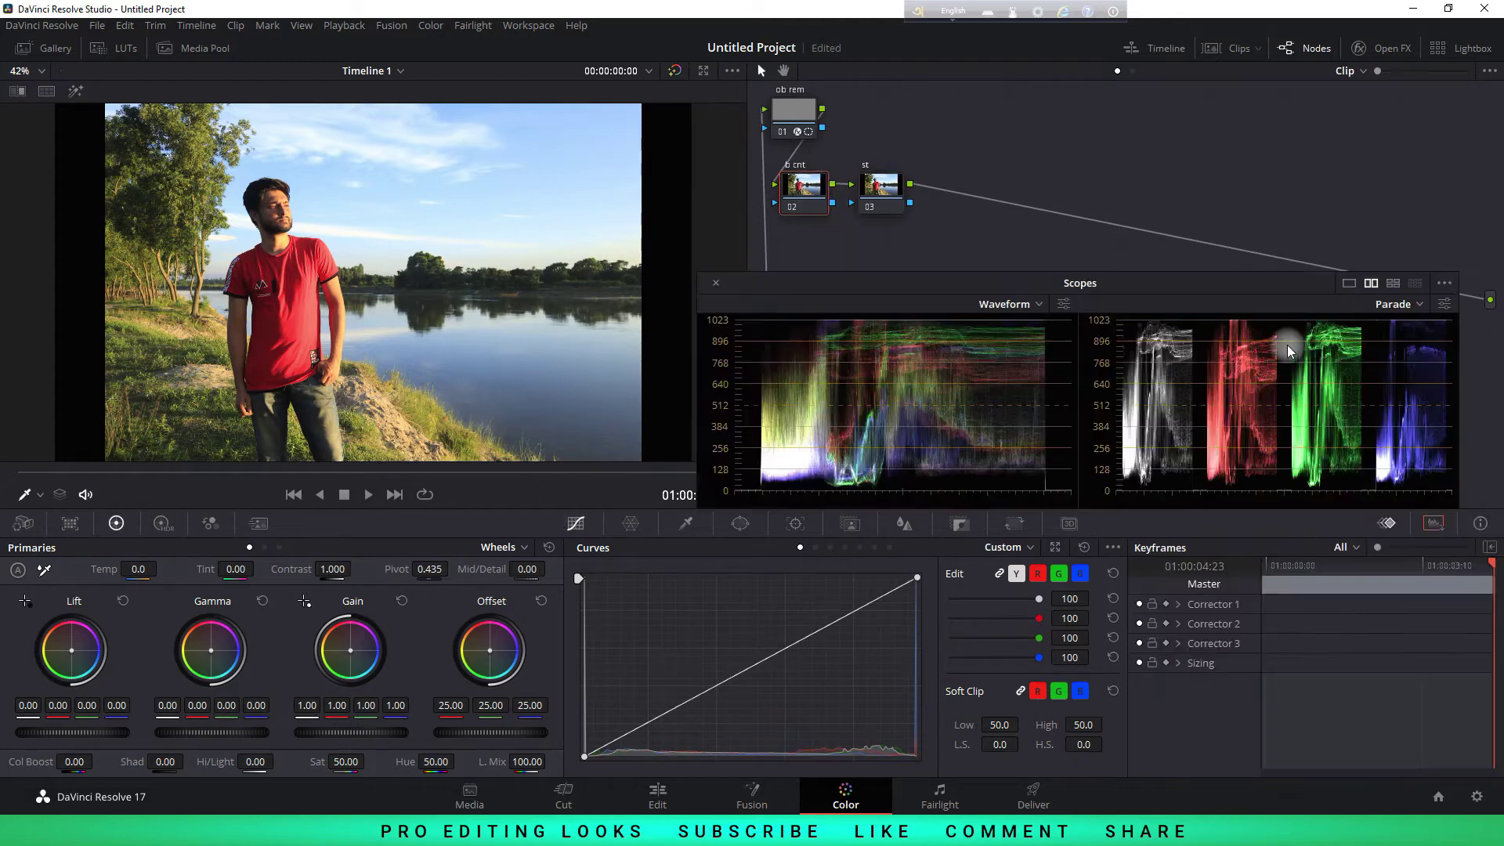
pyautogui.moveTo(1222, 268); pyautogui.dragTo(1249, 266)
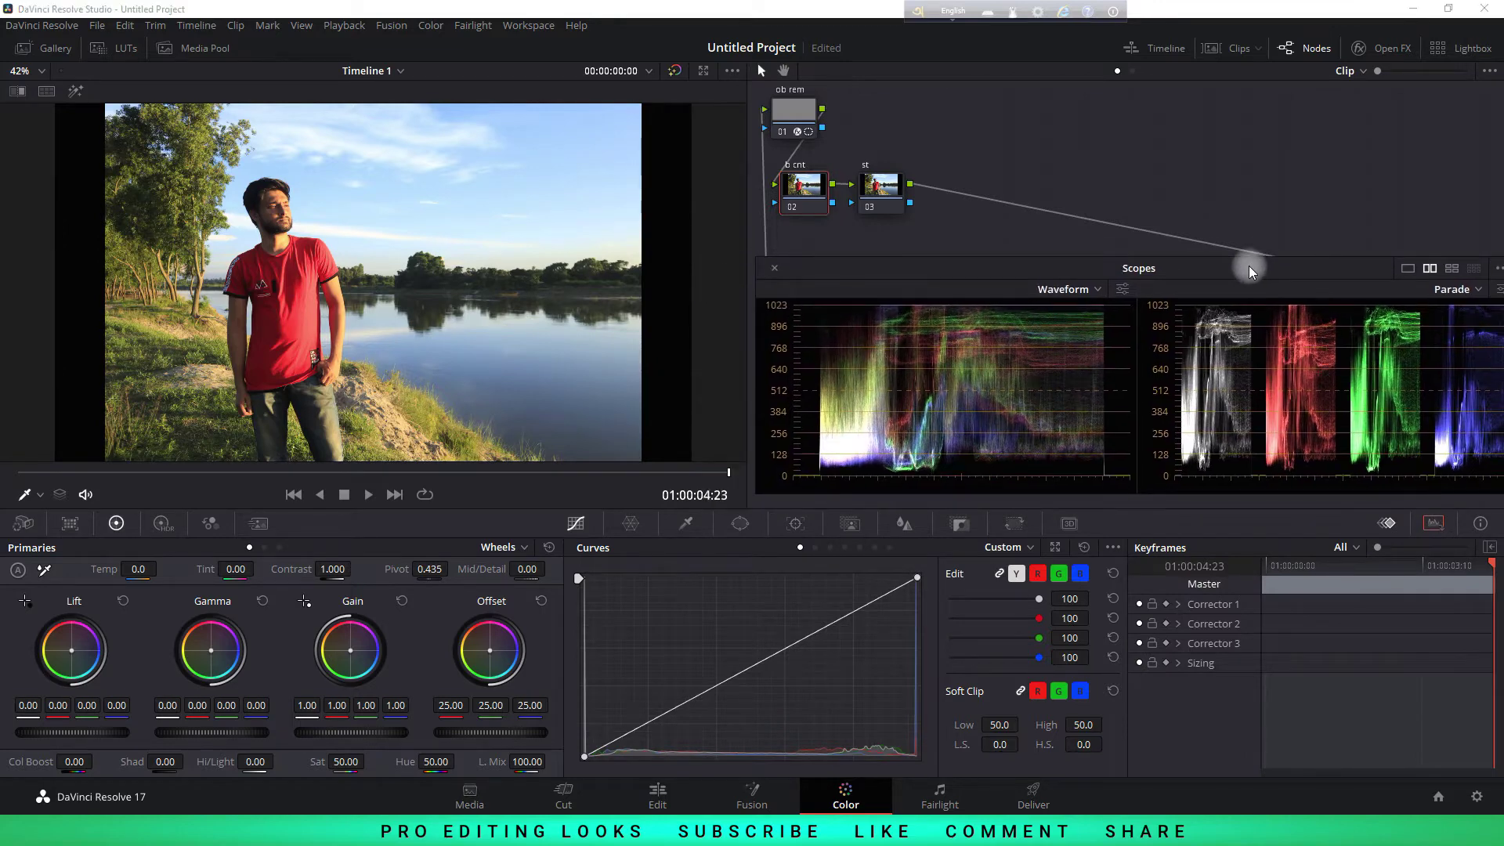
pyautogui.click(1451, 268)
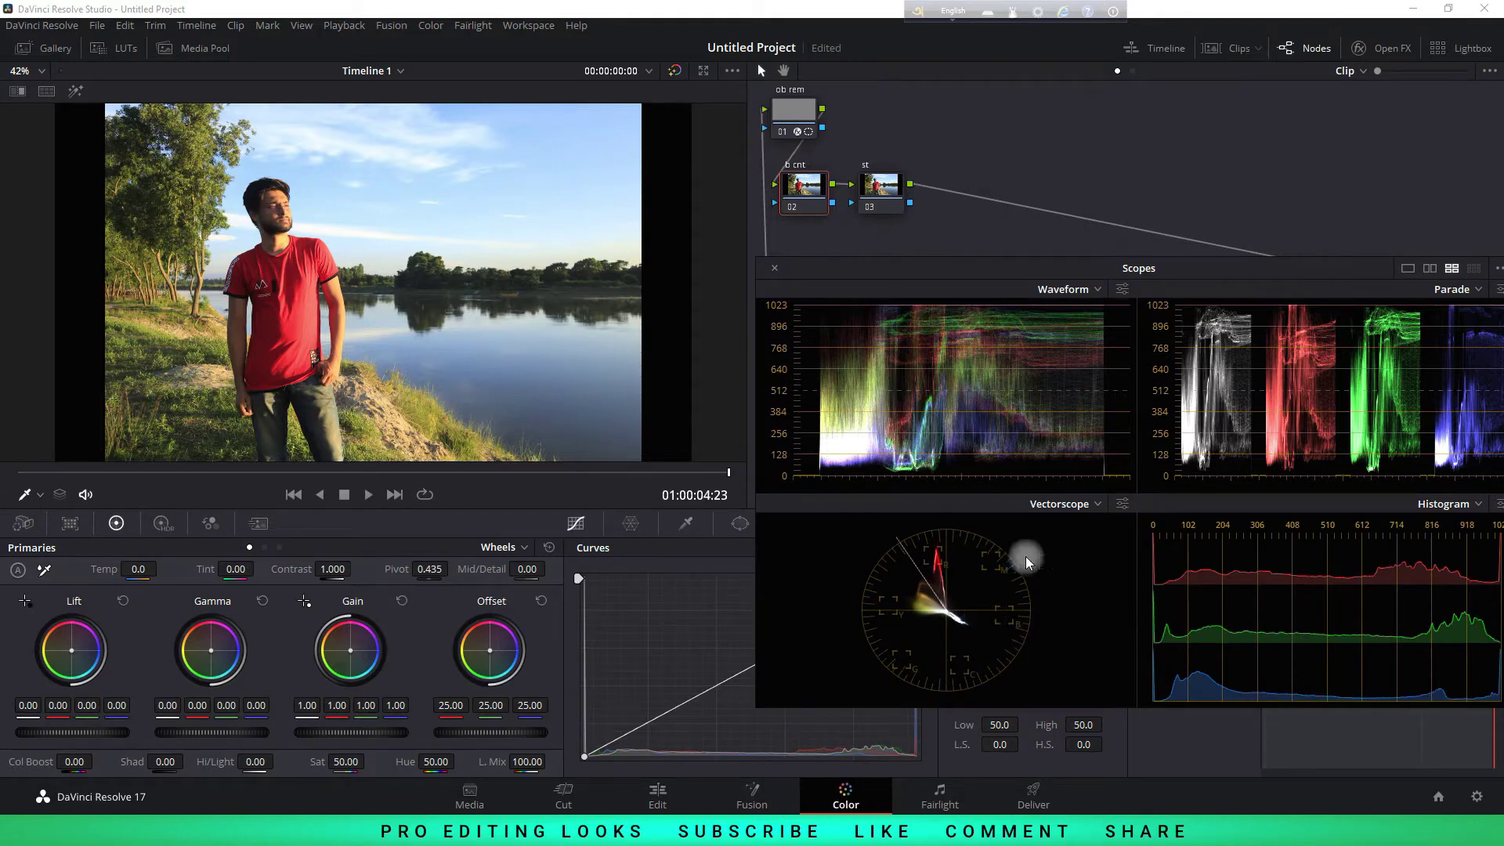
# Darken Lift slightly, set Gain to 0.98 and Gamma to 0.02 with the master wheels
pyautogui.moveTo(1286, 266); pyautogui.dragTo(1288, 241)
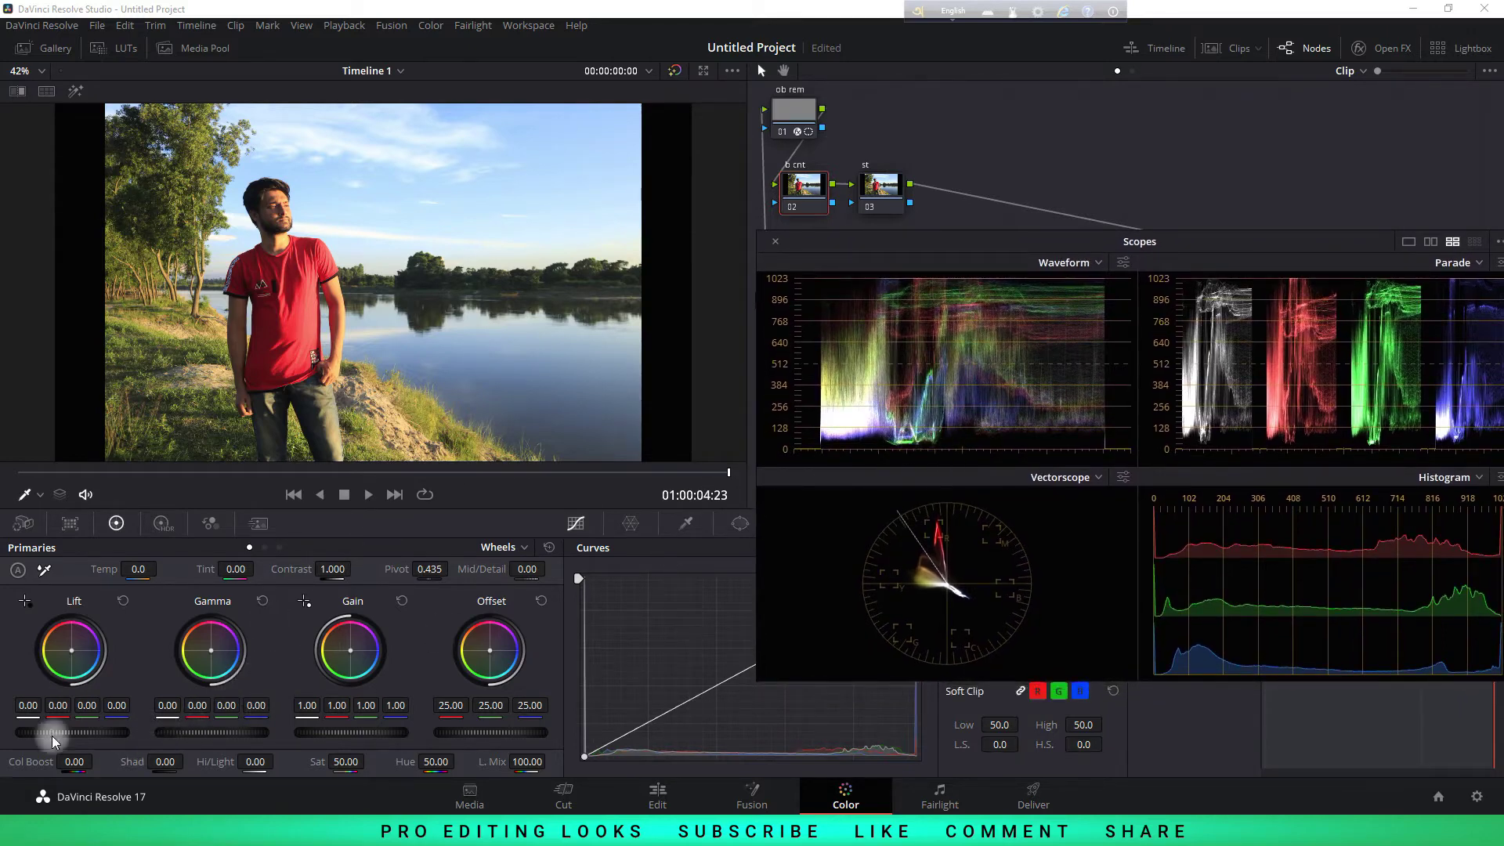
pyautogui.moveTo(75, 735)
pyautogui.mouseDown()
pyautogui.moveTo(55, 732)
pyautogui.moveTo(75, 733)
pyautogui.mouseUp()
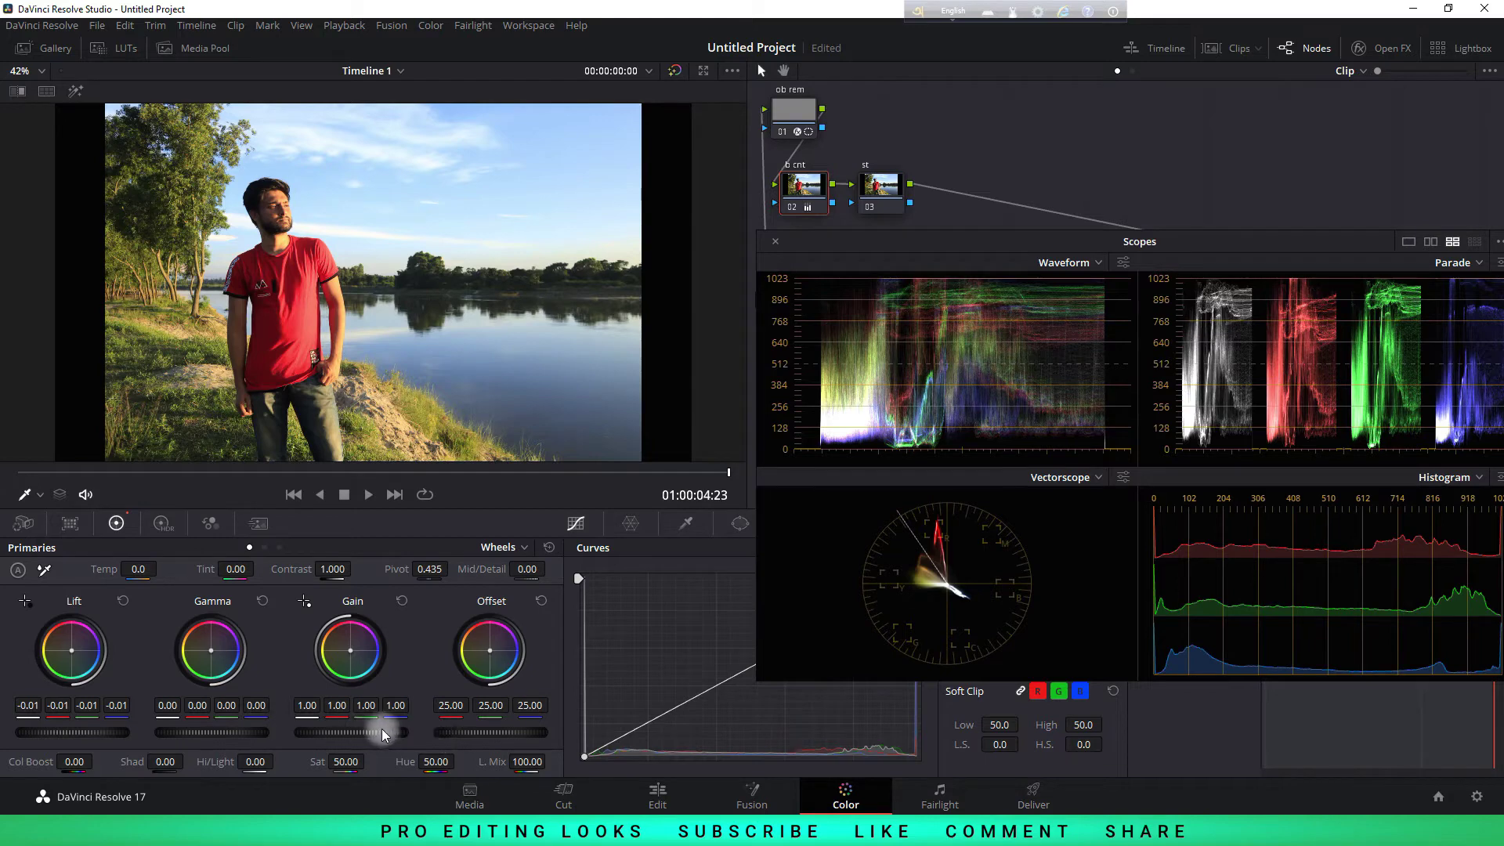
pyautogui.moveTo(382, 730); pyautogui.dragTo(355, 733)
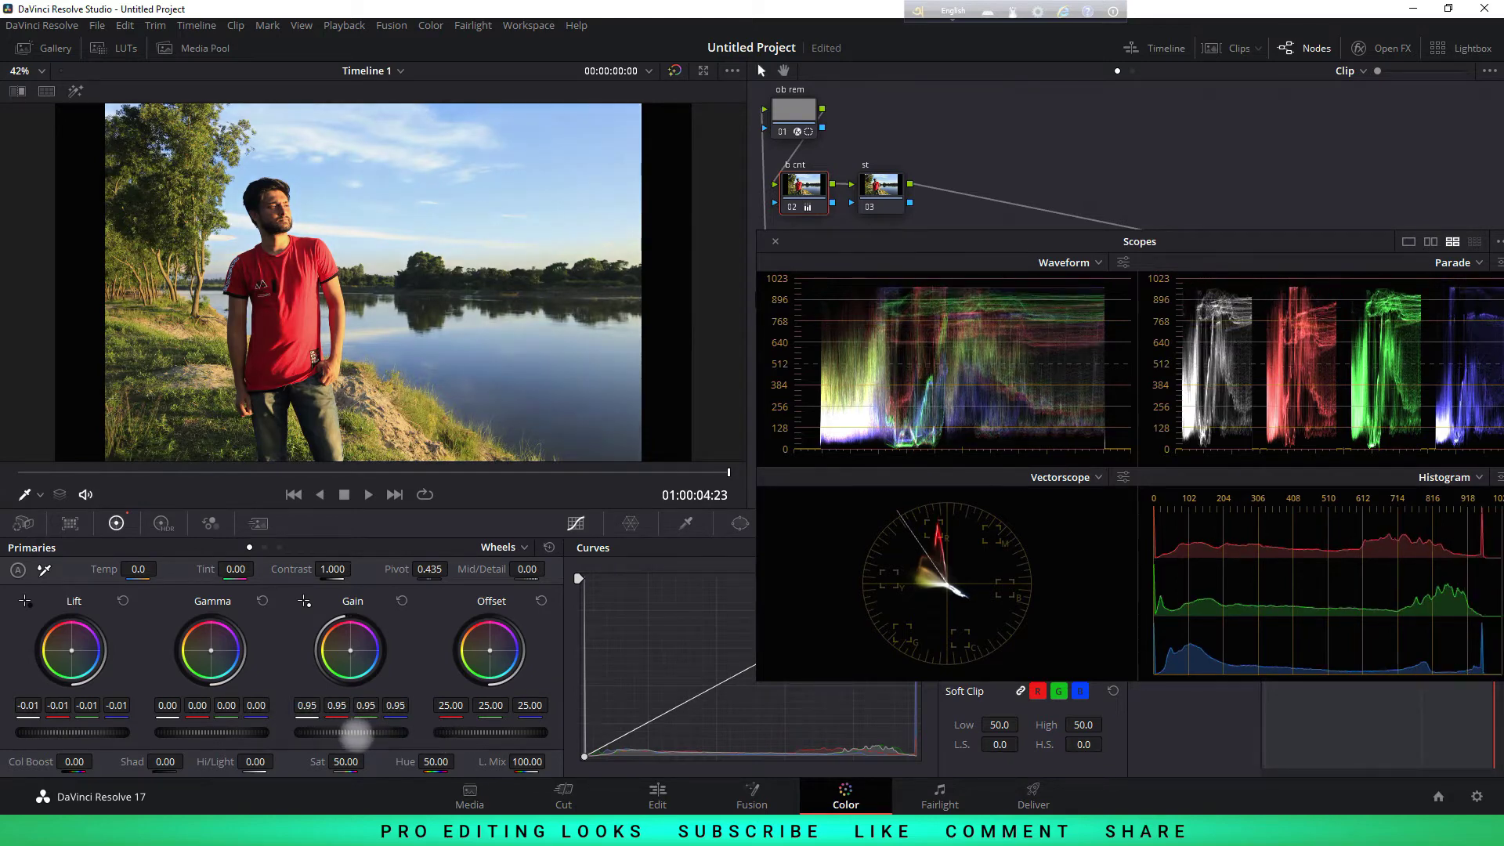
pyautogui.moveTo(354, 733); pyautogui.dragTo(380, 734)
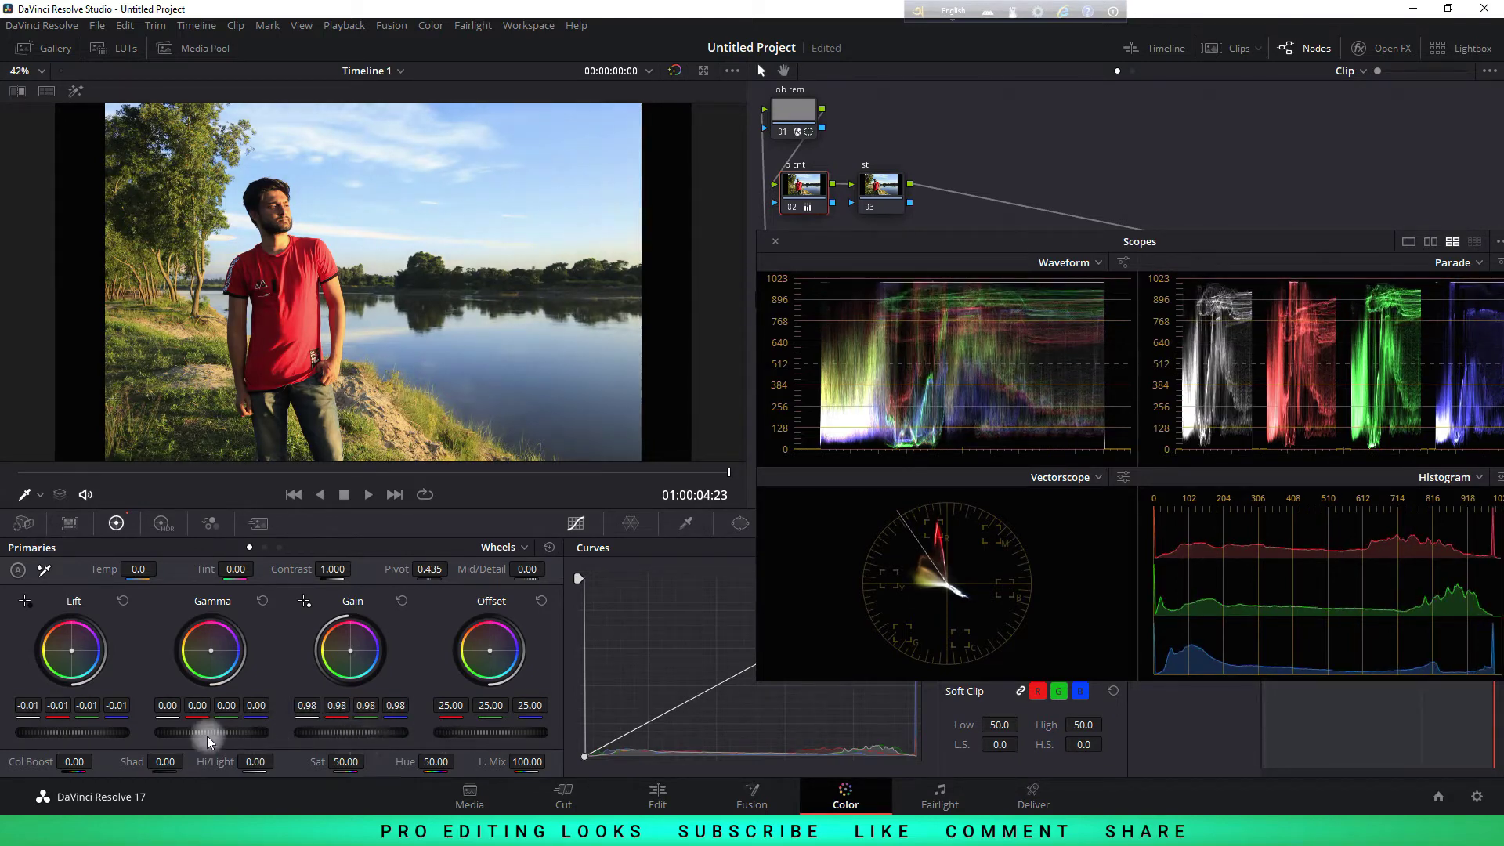
pyautogui.moveTo(207, 740); pyautogui.dragTo(251, 734)
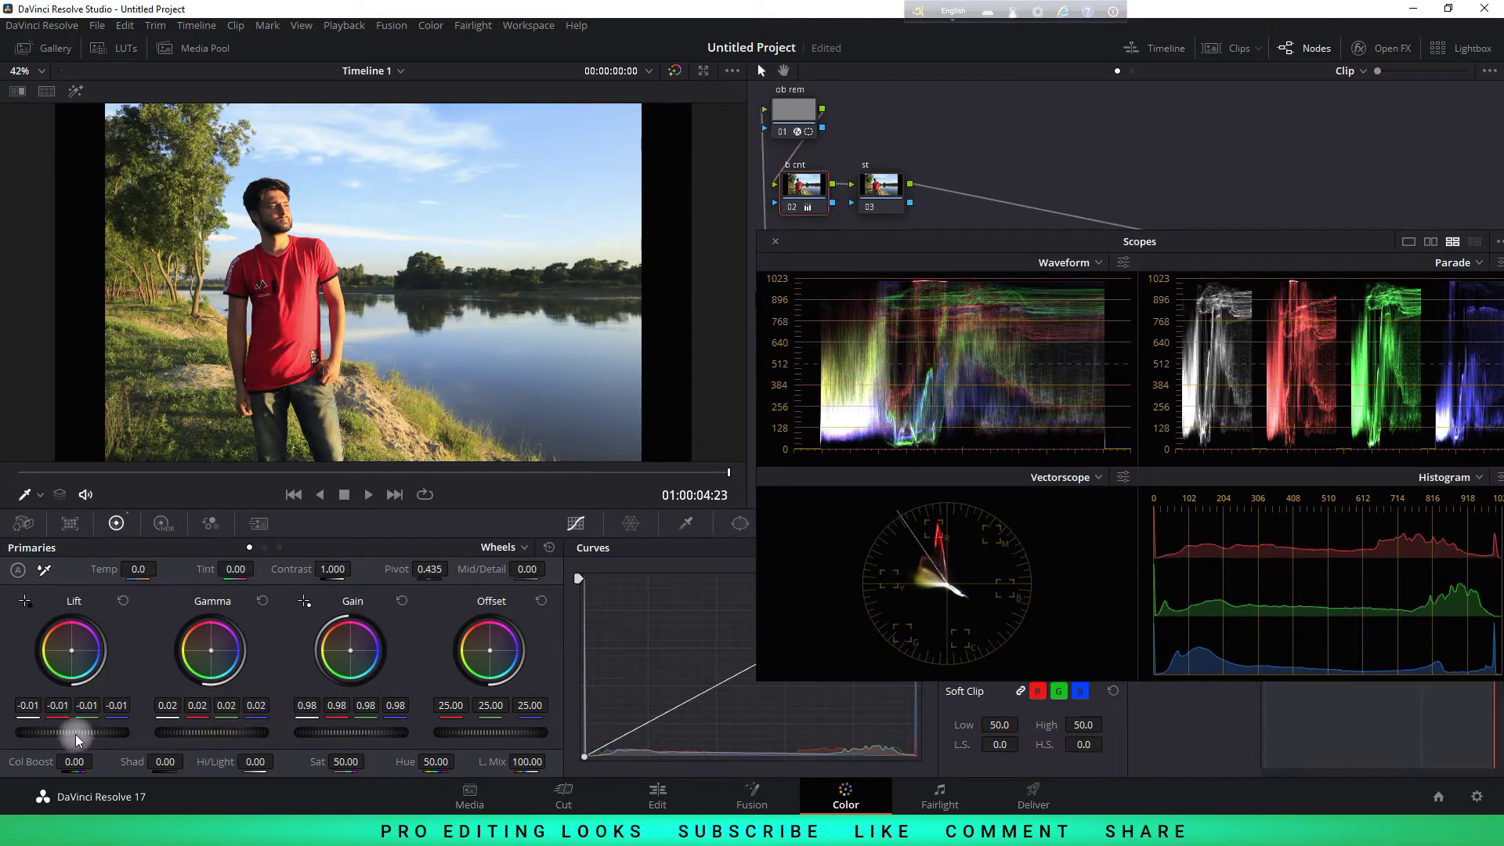
# Deepen Lift to -0.02 and raise Contrast to 1.102
pyautogui.moveTo(71, 732); pyautogui.dragTo(57, 734)
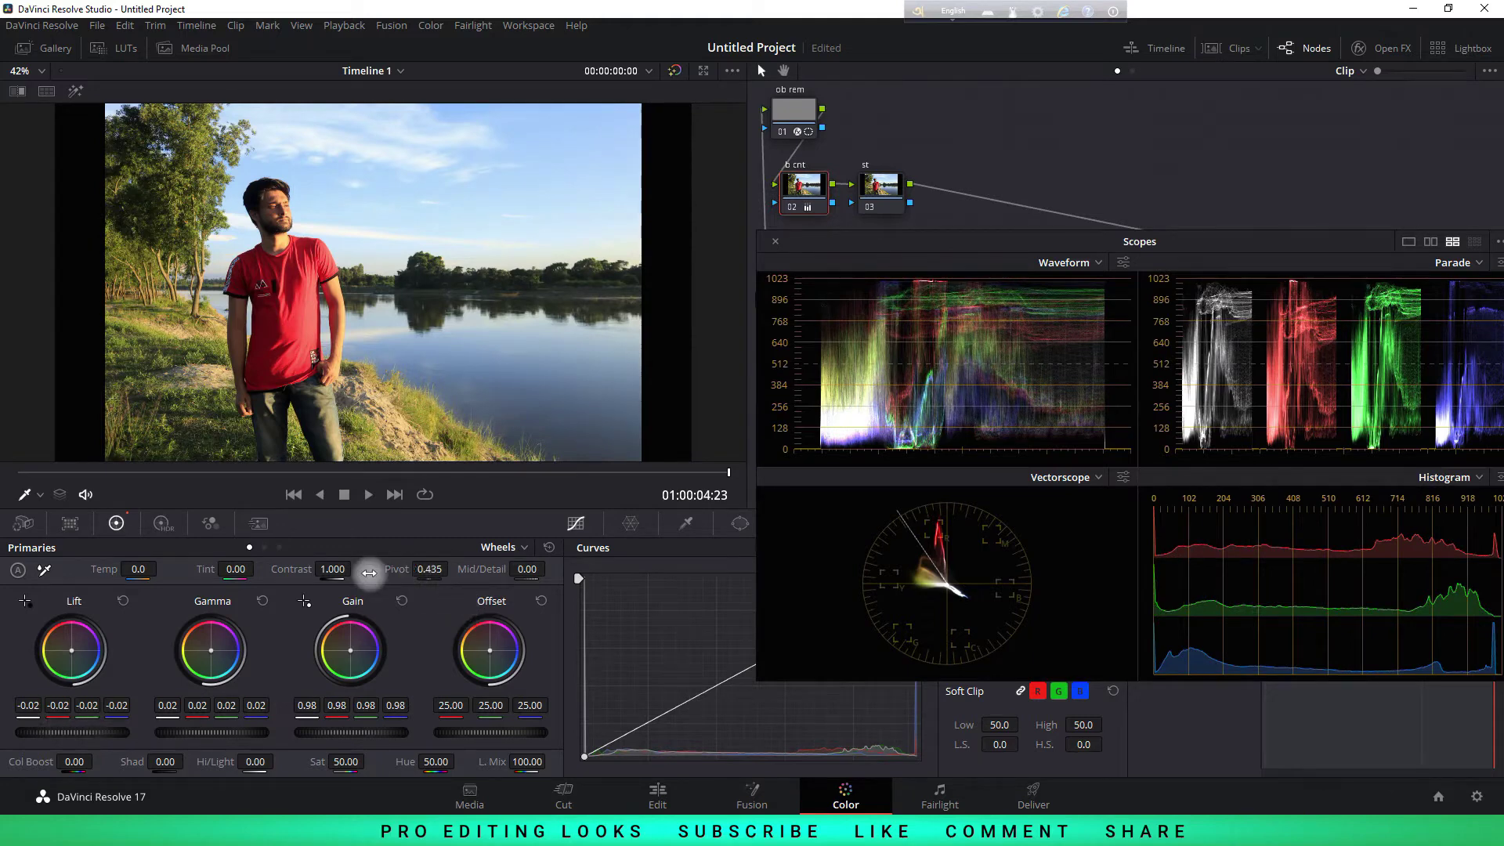
pyautogui.moveTo(364, 571)
pyautogui.mouseDown()
pyautogui.moveTo(420, 583)
pyautogui.moveTo(383, 577)
pyautogui.mouseUp()
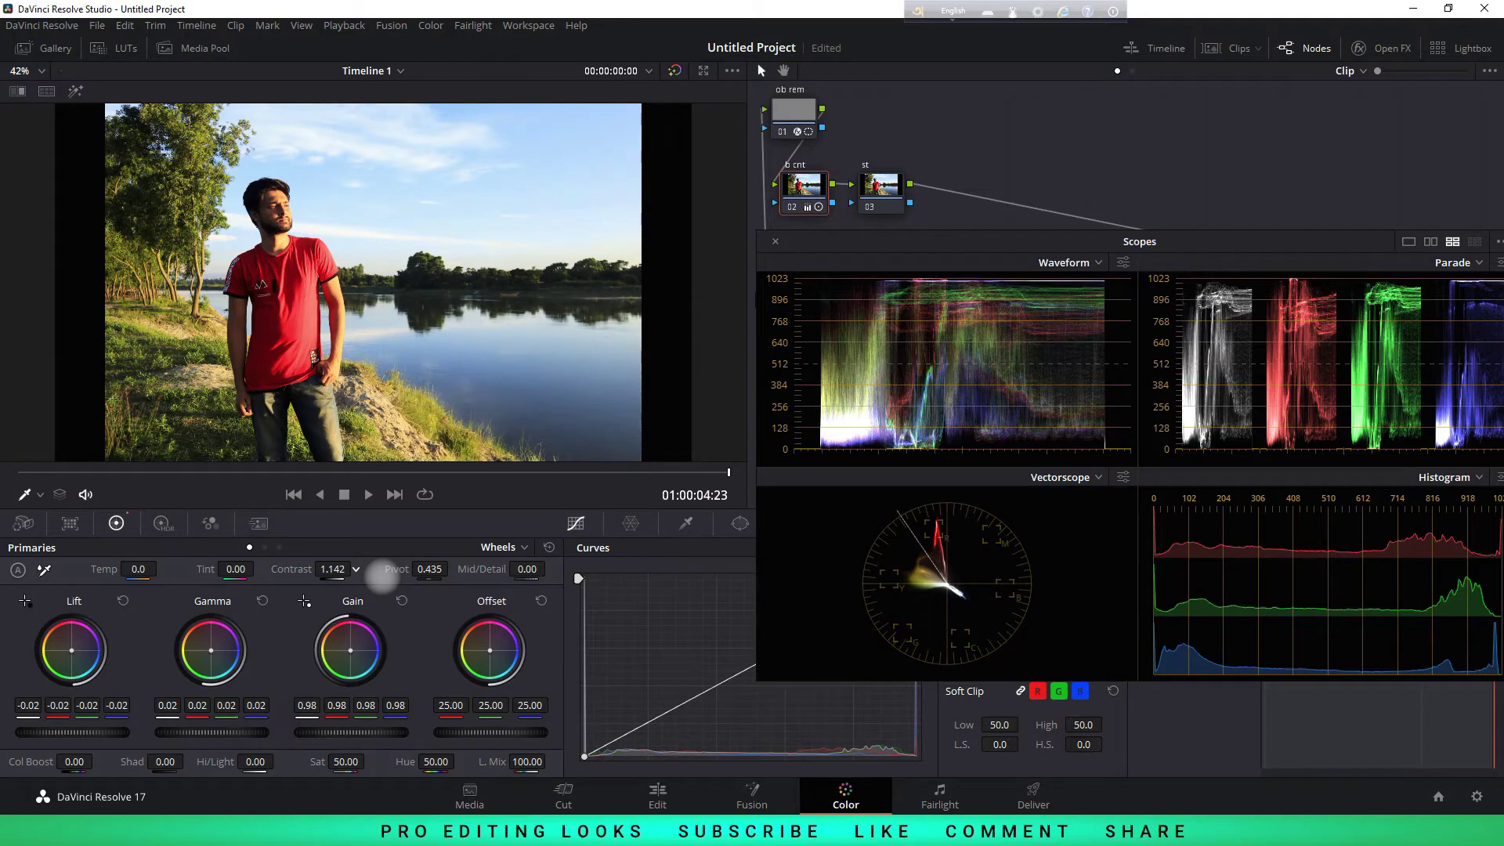
pyautogui.moveTo(366, 579); pyautogui.dragTo(365, 578)
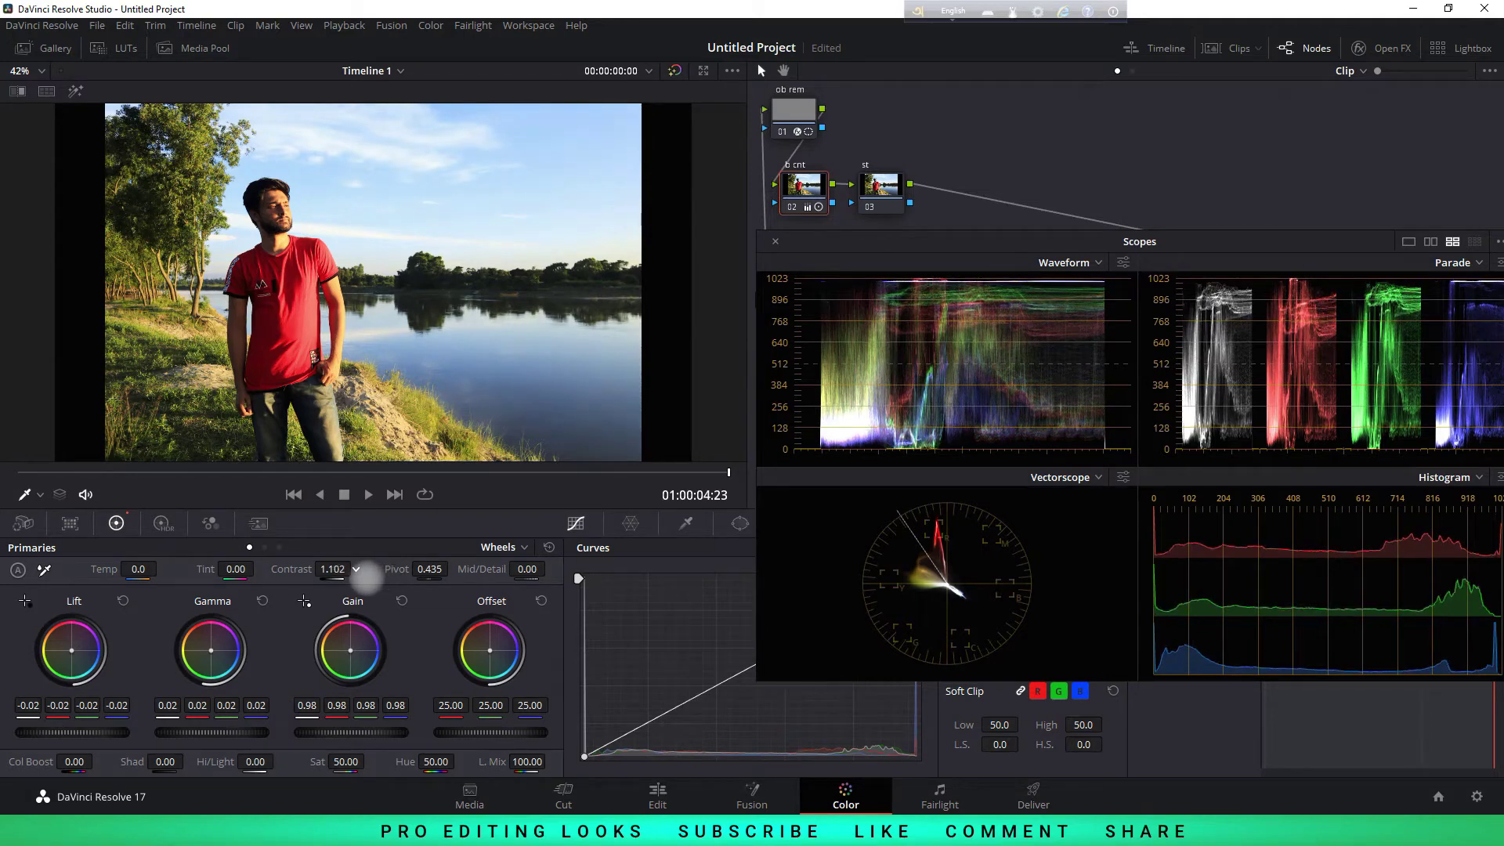
# On the st node drag Saturation to 62.20, reposition it and add serial node 04
pyautogui.click(880, 185)
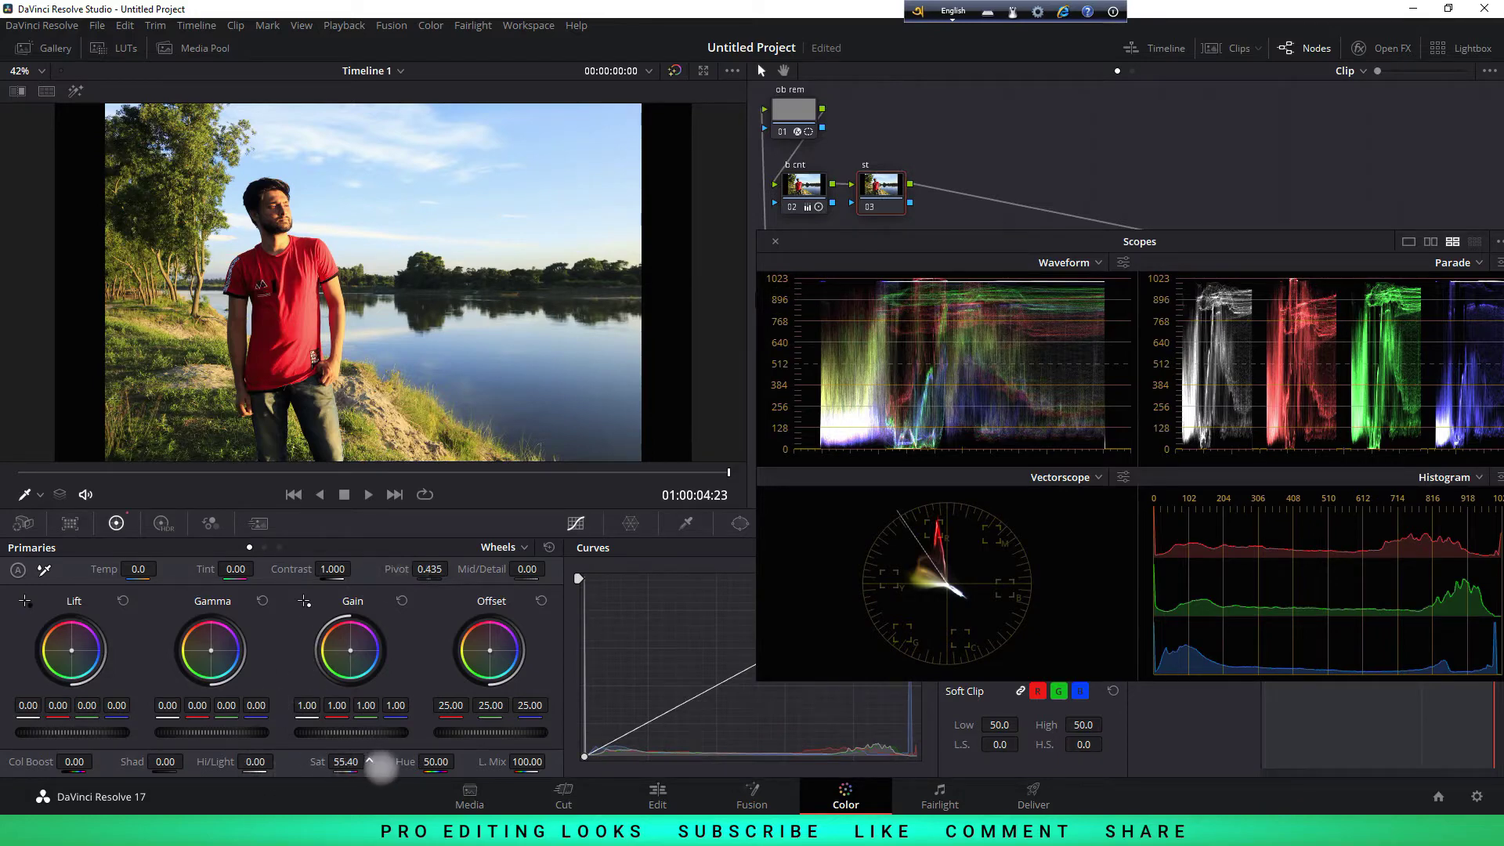
pyautogui.moveTo(345, 761); pyautogui.dragTo(399, 771)
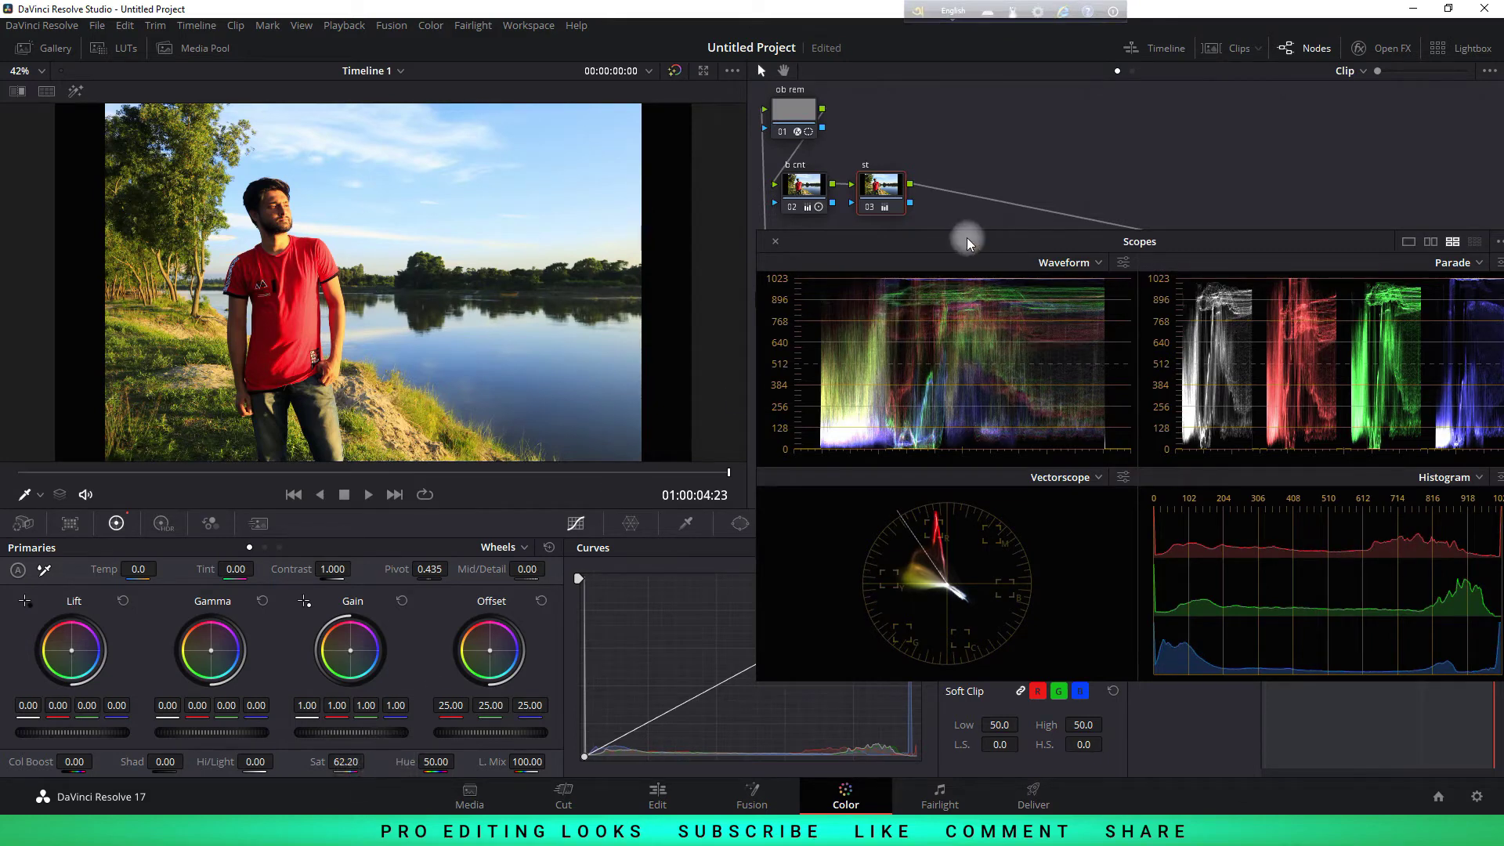
pyautogui.moveTo(968, 243); pyautogui.dragTo(971, 252)
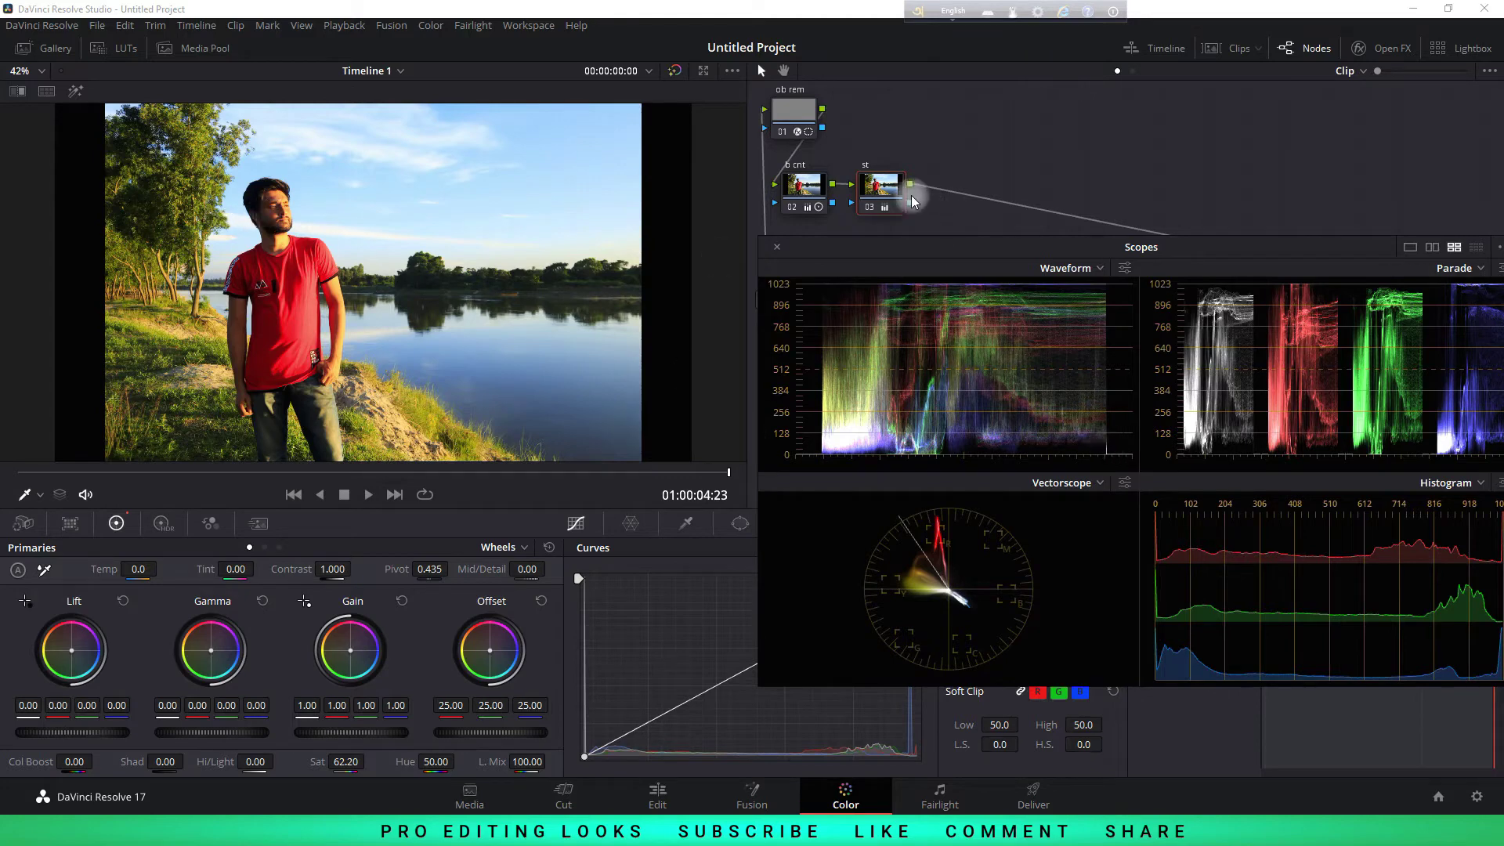
pyautogui.moveTo(882, 185); pyautogui.dragTo(965, 102)
pyautogui.hotkey('alt', 's')
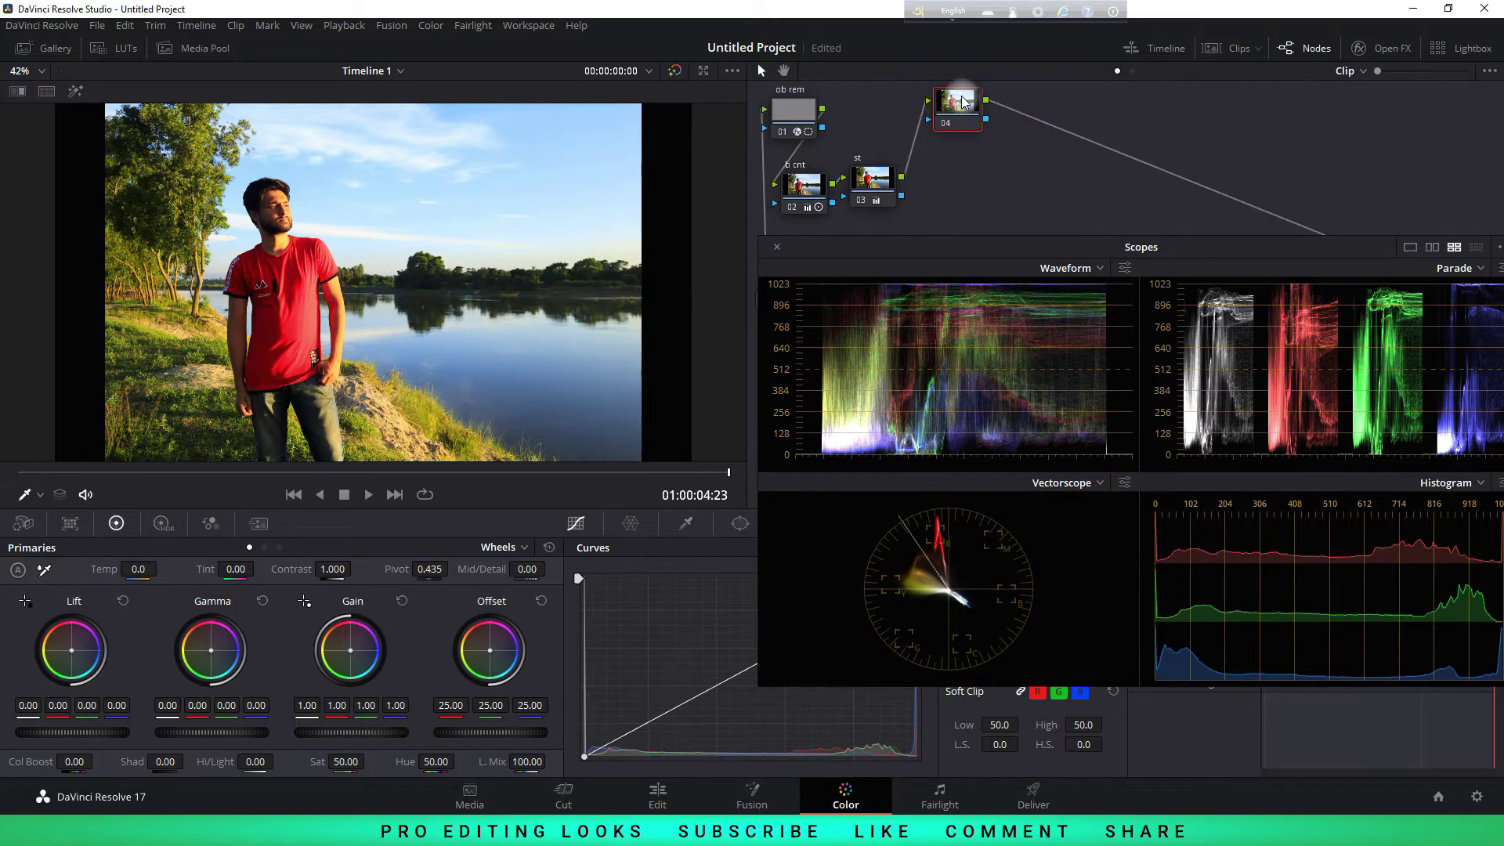
# Add parallel node 05 beside node 04, moving the scopes lower to uncover the graph
pyautogui.rightClick(963, 101)
pyautogui.moveTo(1031, 175)
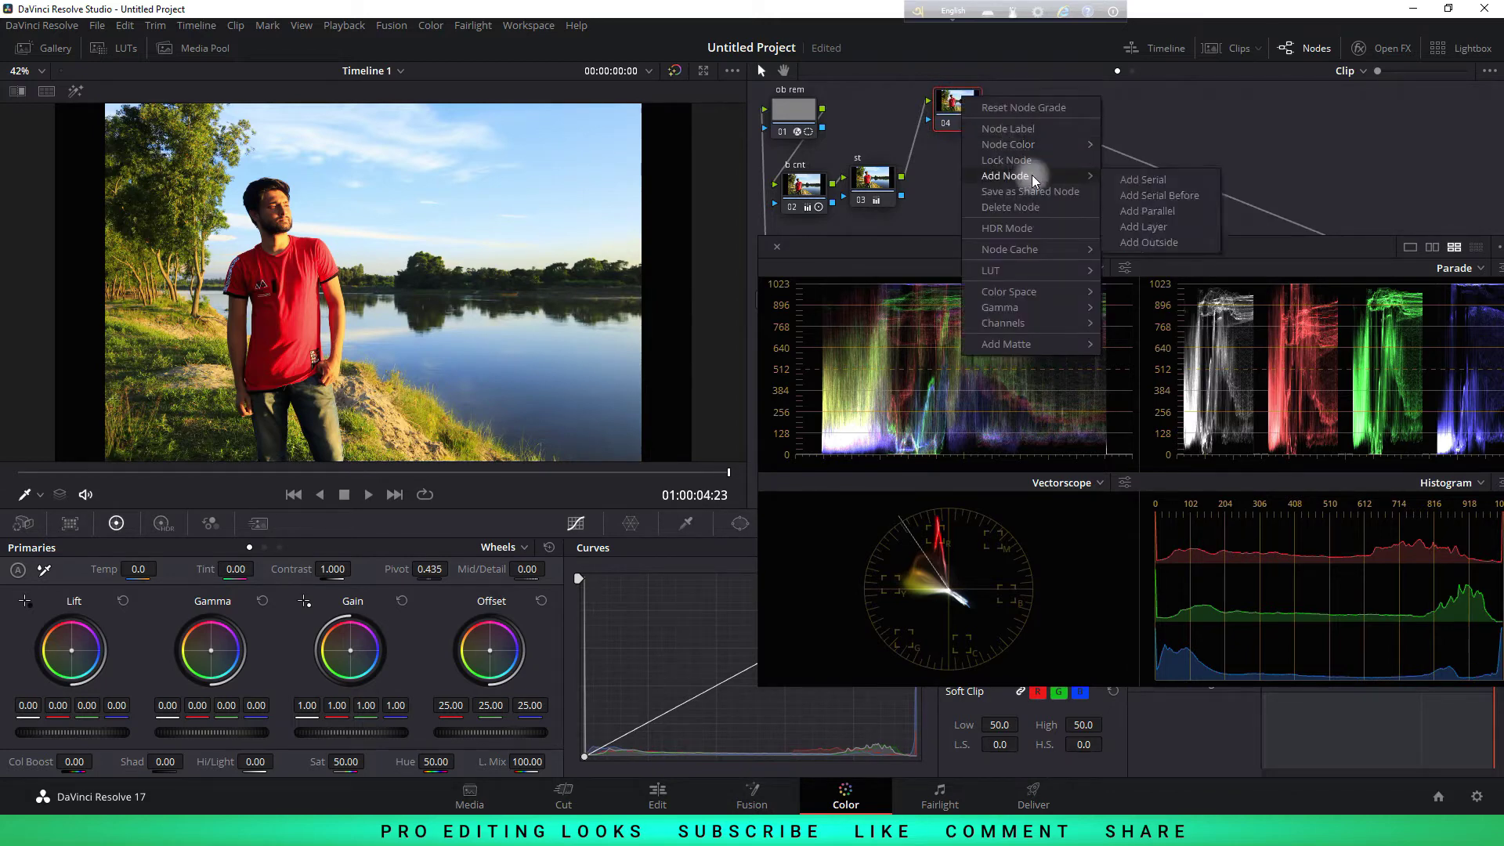
pyautogui.click(1168, 228)
pyautogui.click(962, 163)
pyautogui.moveTo(1014, 247); pyautogui.dragTo(1024, 480)
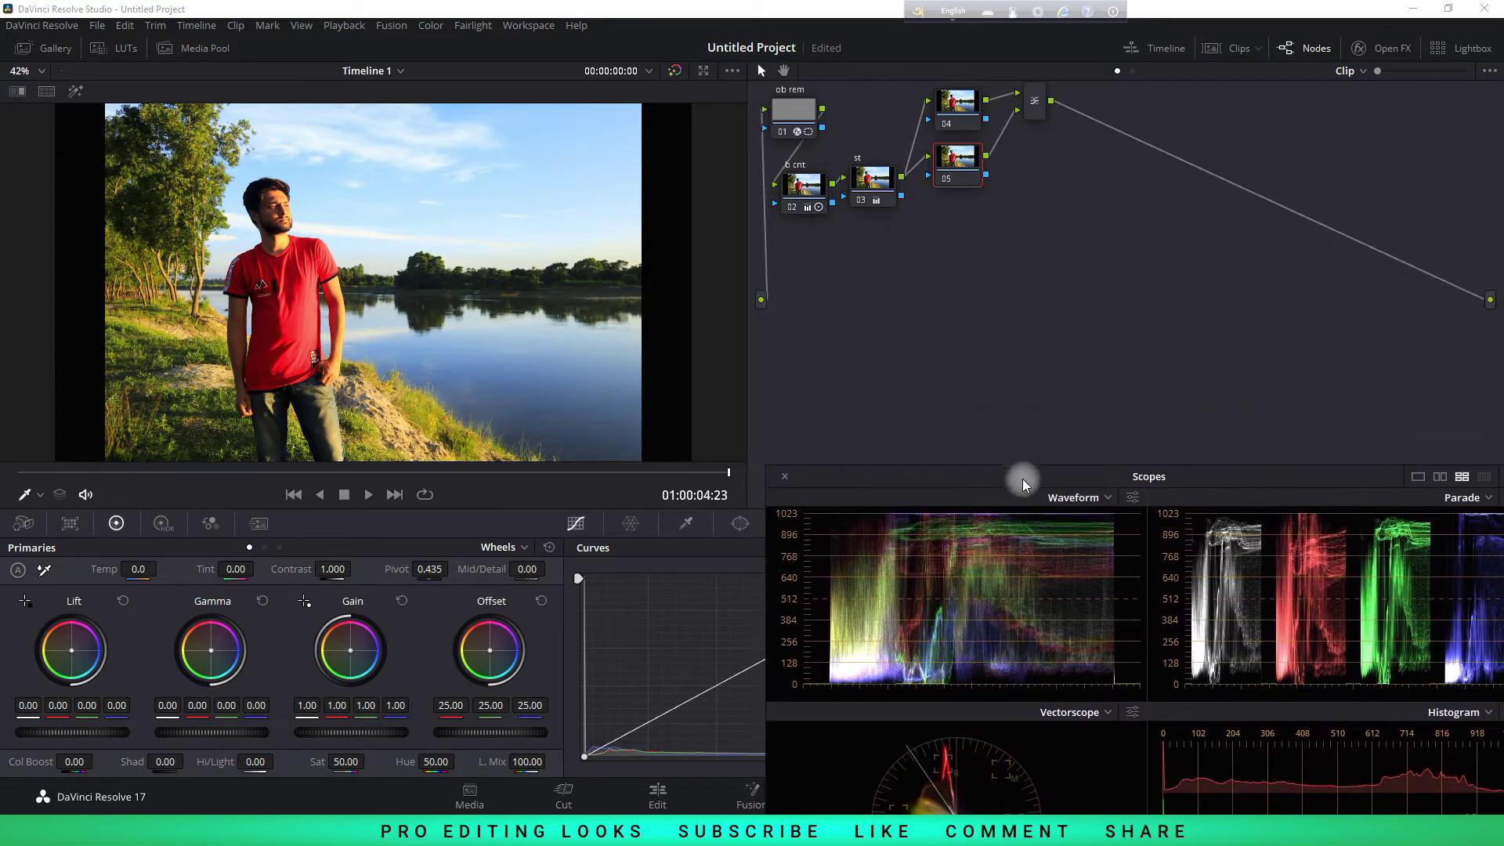
pyautogui.moveTo(957, 160)
pyautogui.mouseDown()
pyautogui.moveTo(963, 196)
pyautogui.moveTo(951, 173)
pyautogui.mouseUp()
pyautogui.click(394, 280)
# Add parallel nodes 06 and 07 below node 05 and align node 07
pyautogui.rightClick(961, 166)
pyautogui.moveTo(1027, 245)
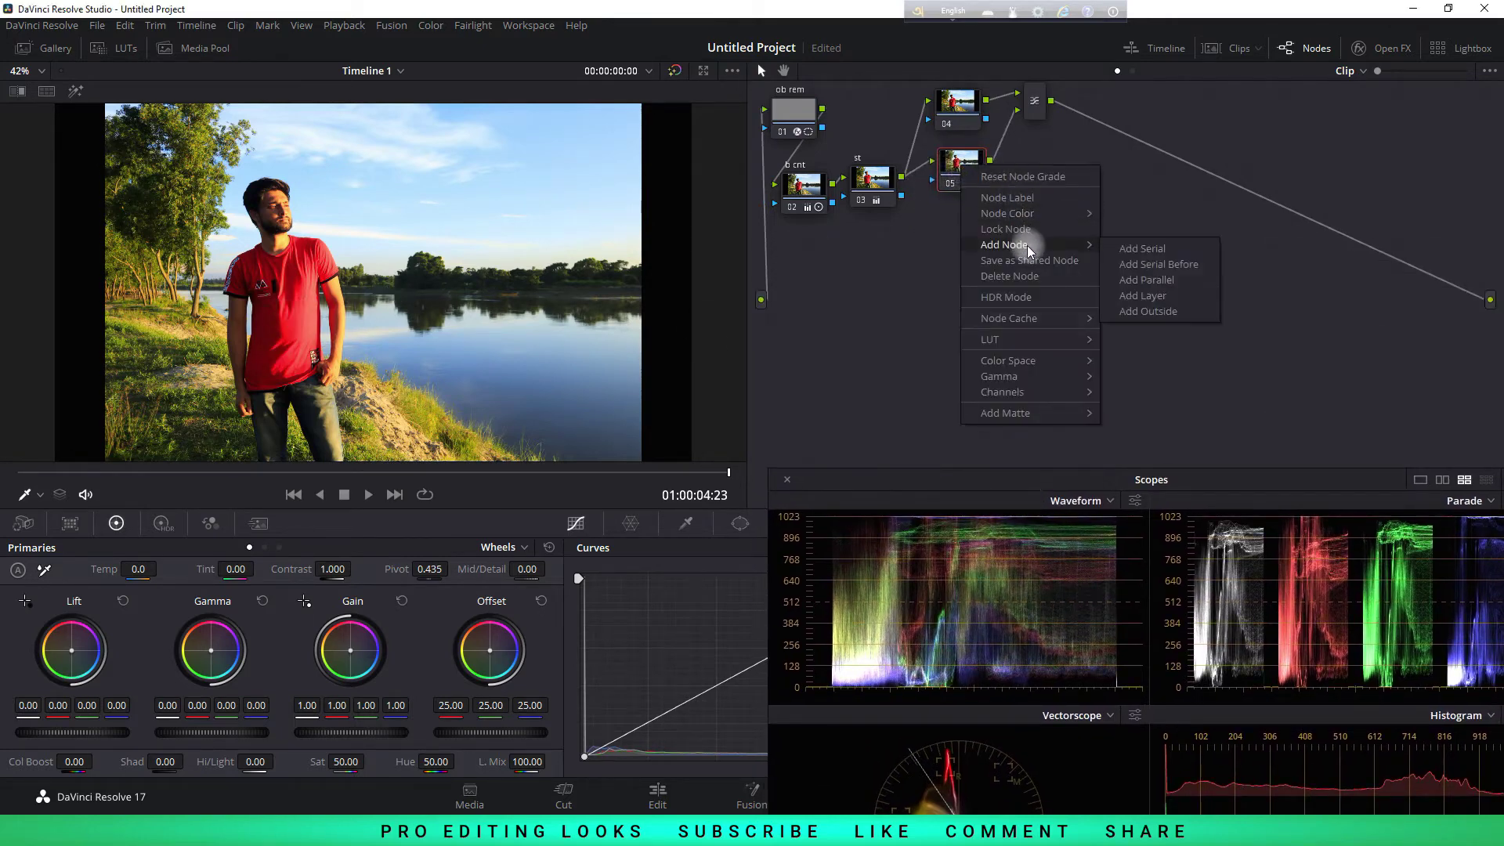
pyautogui.click(1156, 280)
pyautogui.rightClick(968, 219)
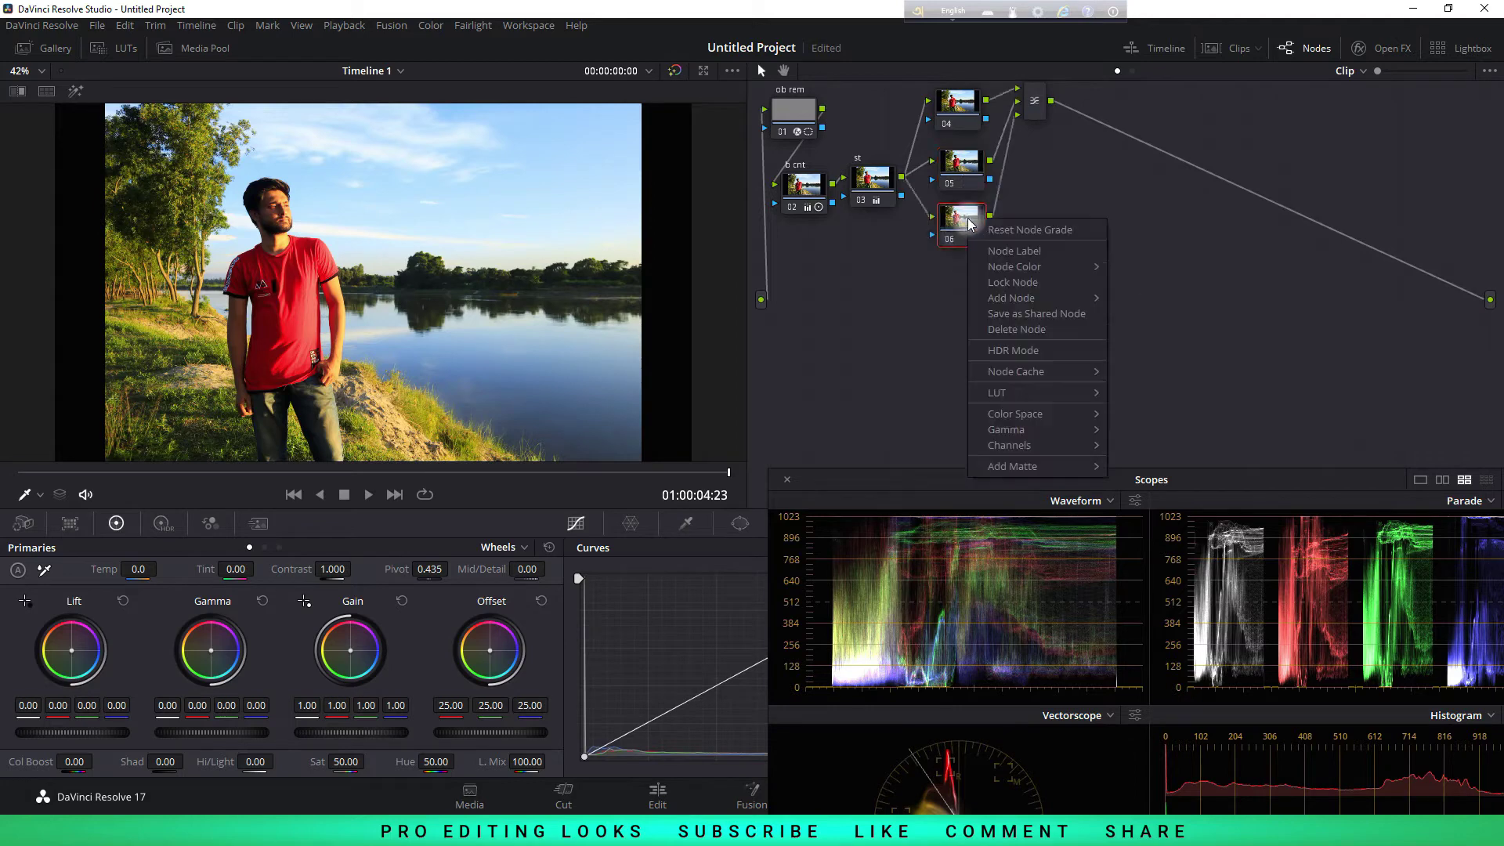
pyautogui.moveTo(1031, 298)
pyautogui.click(1153, 341)
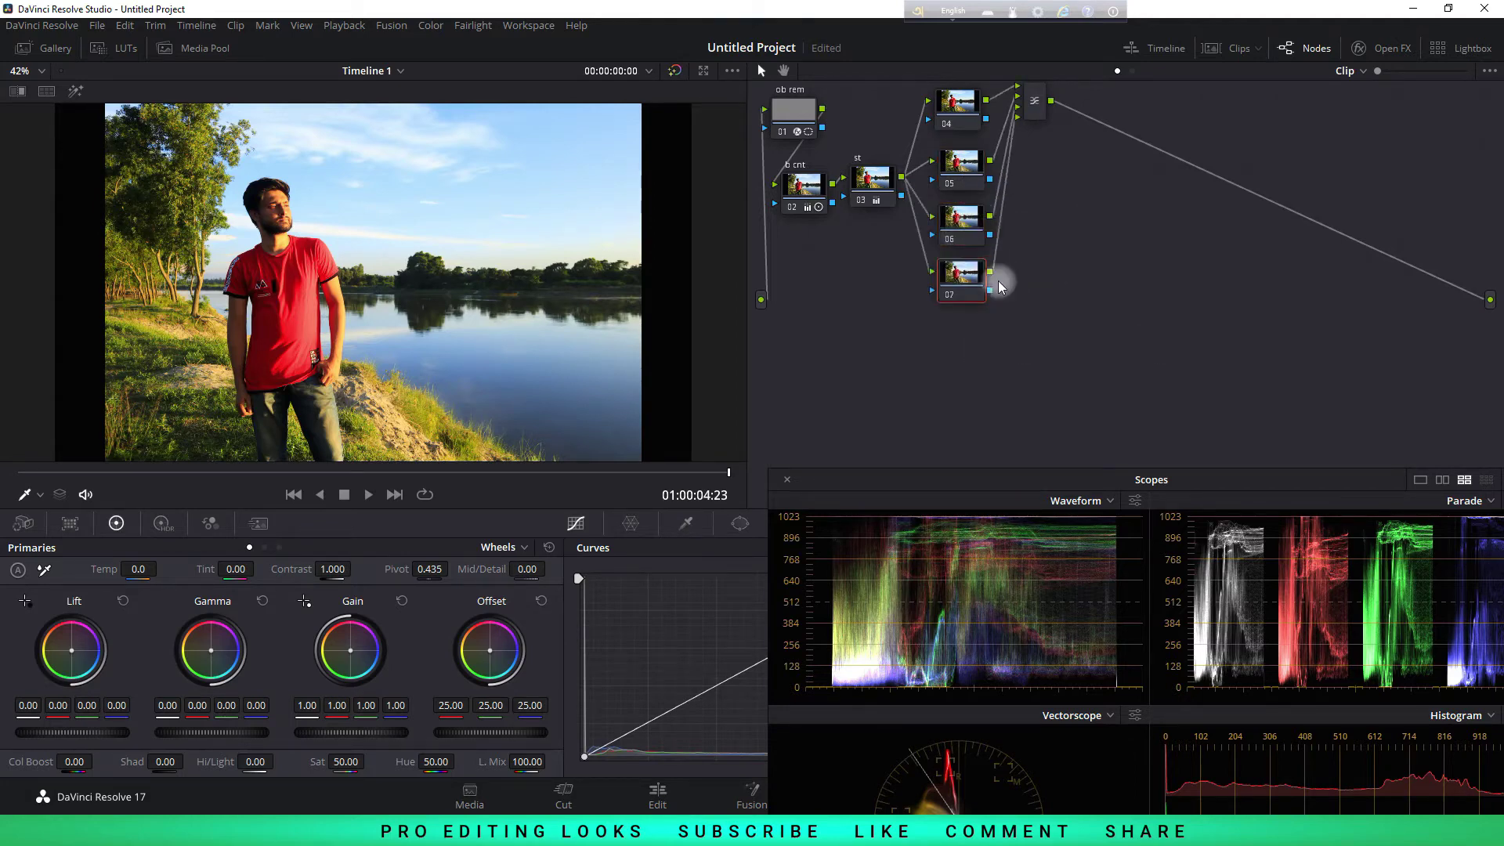
pyautogui.moveTo(972, 286); pyautogui.dragTo(975, 291)
# Move the parallel mixer down beside the four parallel nodes
pyautogui.click(1035, 102)
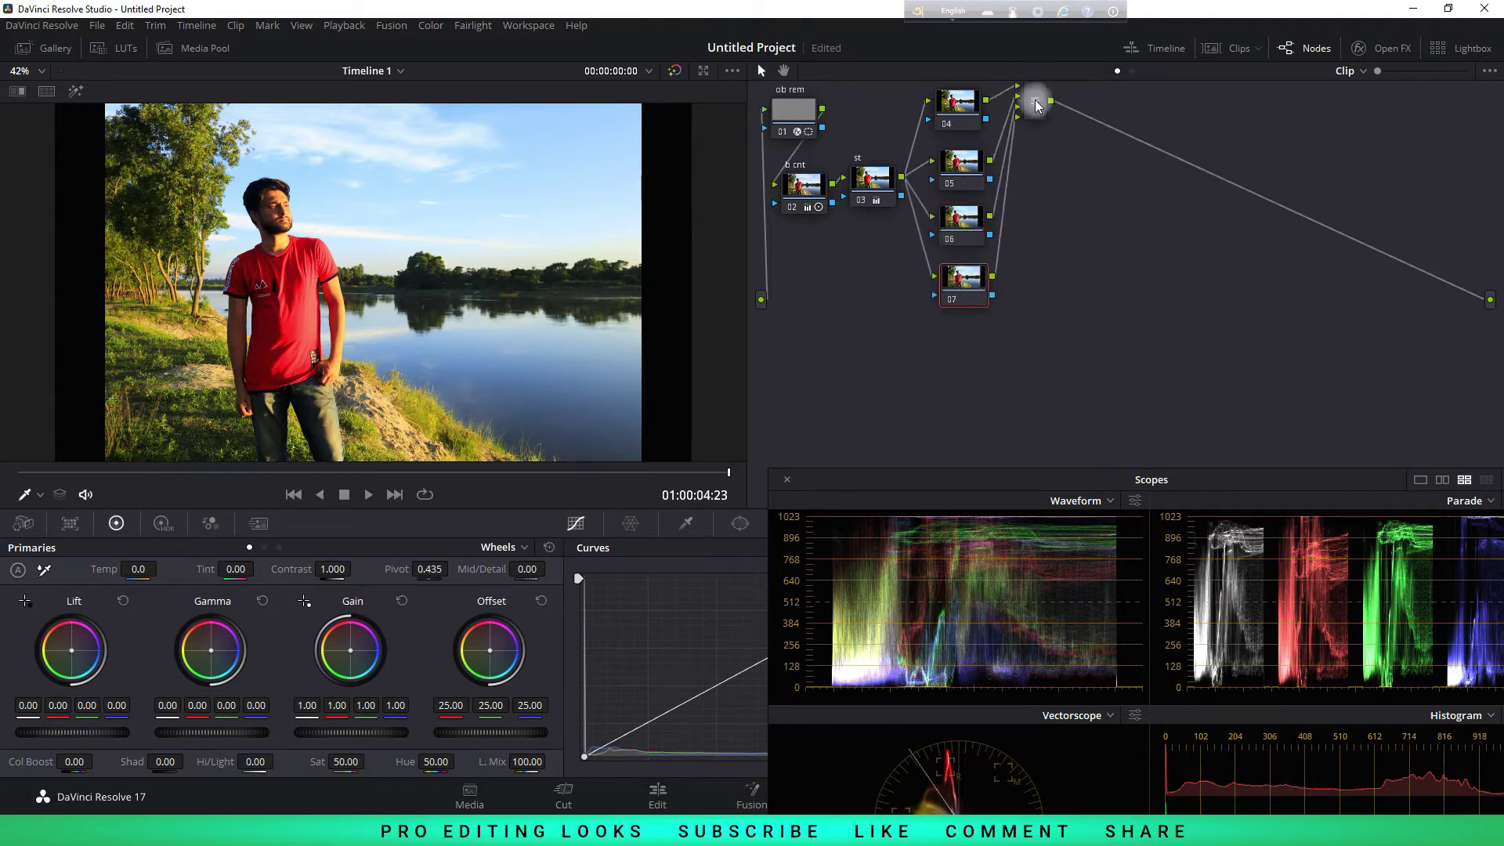
pyautogui.moveTo(1046, 140); pyautogui.dragTo(1045, 143)
pyautogui.click(971, 281)
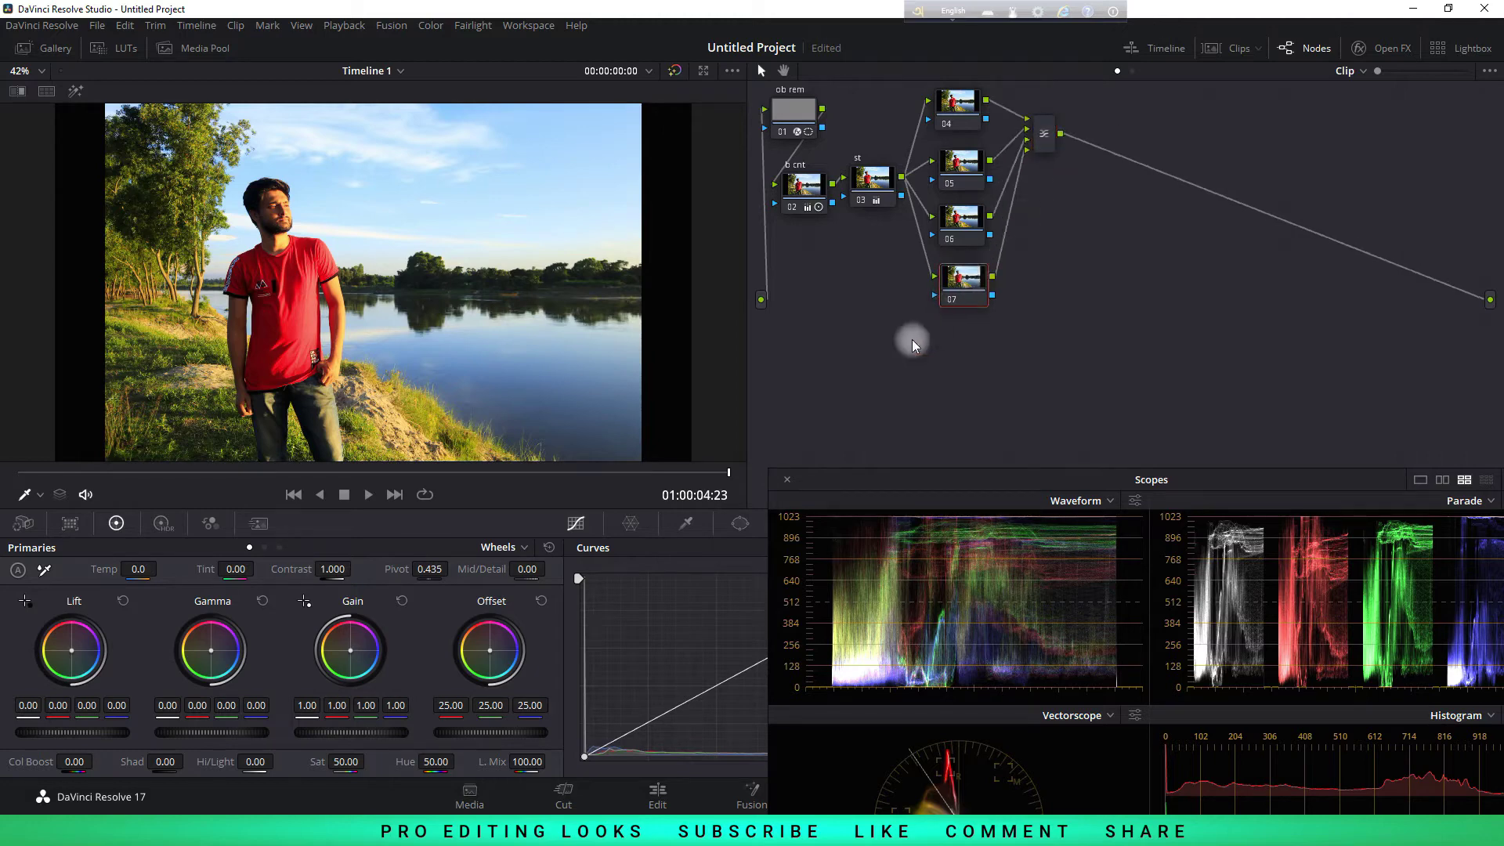
pyautogui.click(35, 72)
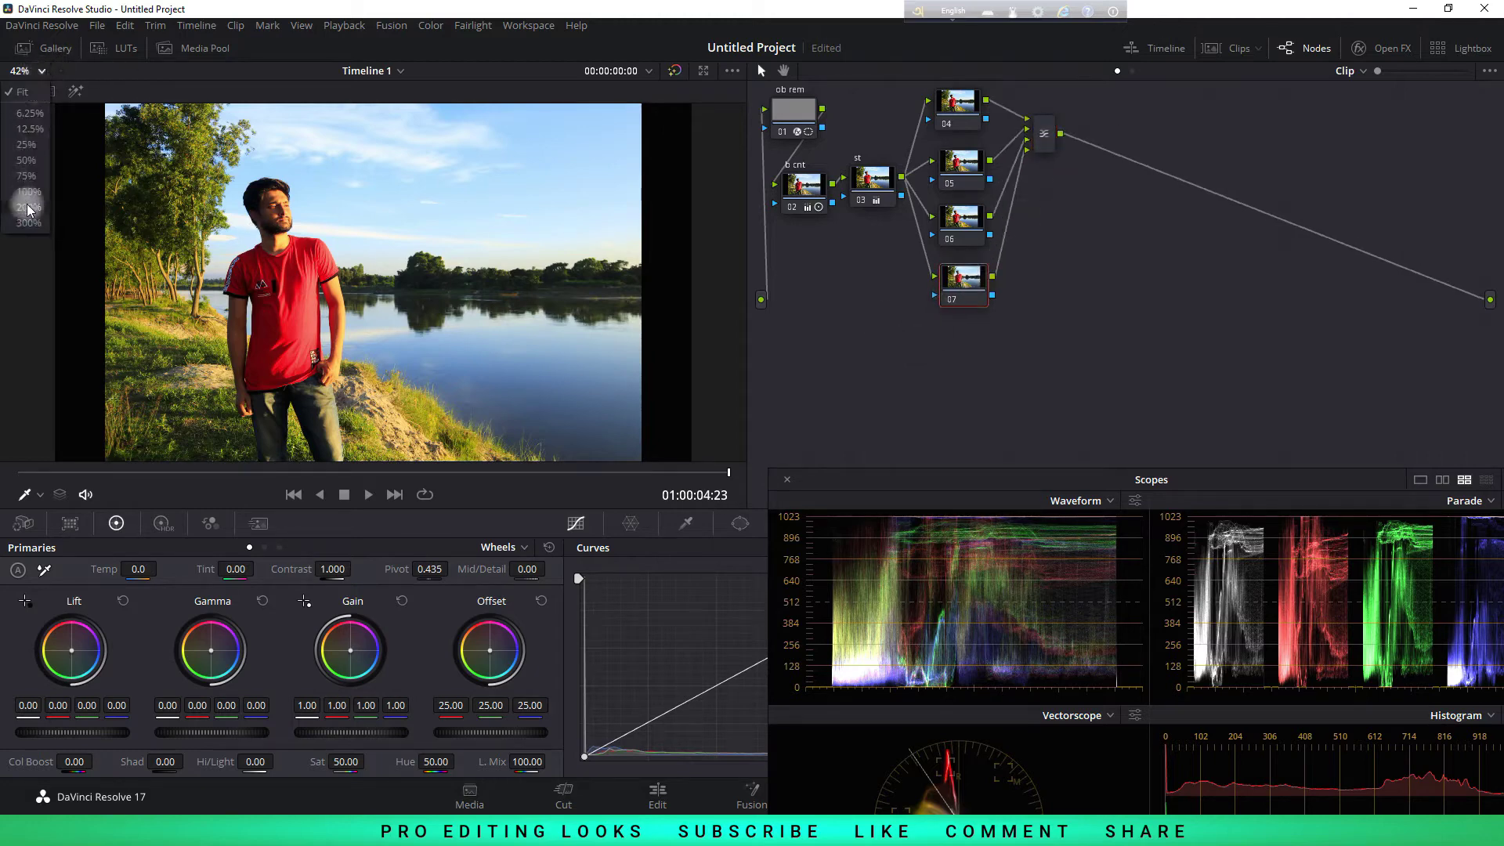
# Zoom the viewer to 200%, dock the scopes in a 2-up layout, and open the Qualifier palette
pyautogui.click(22, 202)
pyautogui.scroll(-3, 609, 362)
pyautogui.scroll(2, 487, 293)
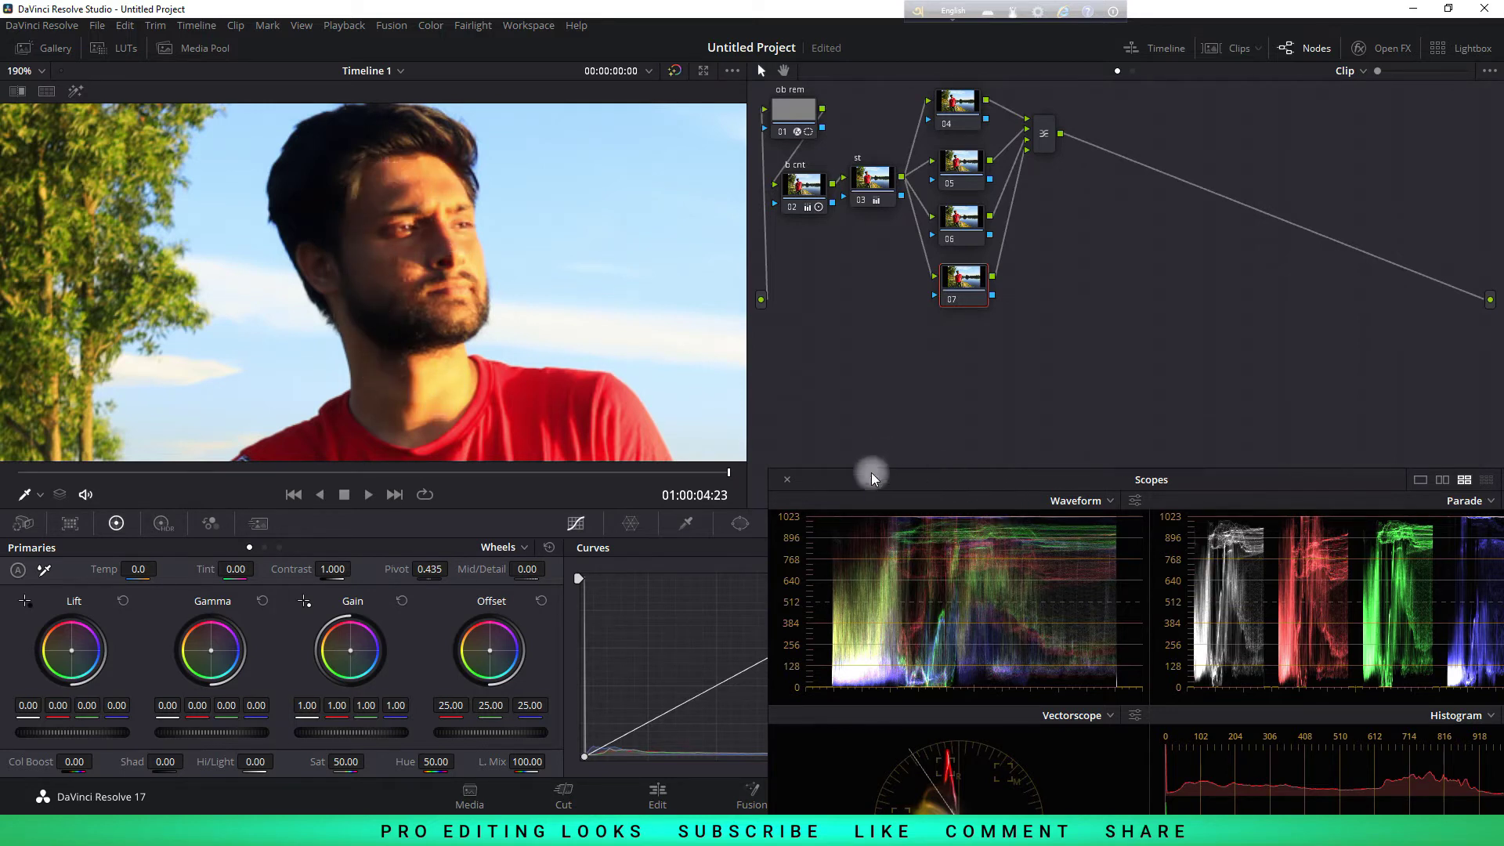
pyautogui.click(1442, 479)
pyautogui.moveTo(1234, 474); pyautogui.dragTo(1222, 274)
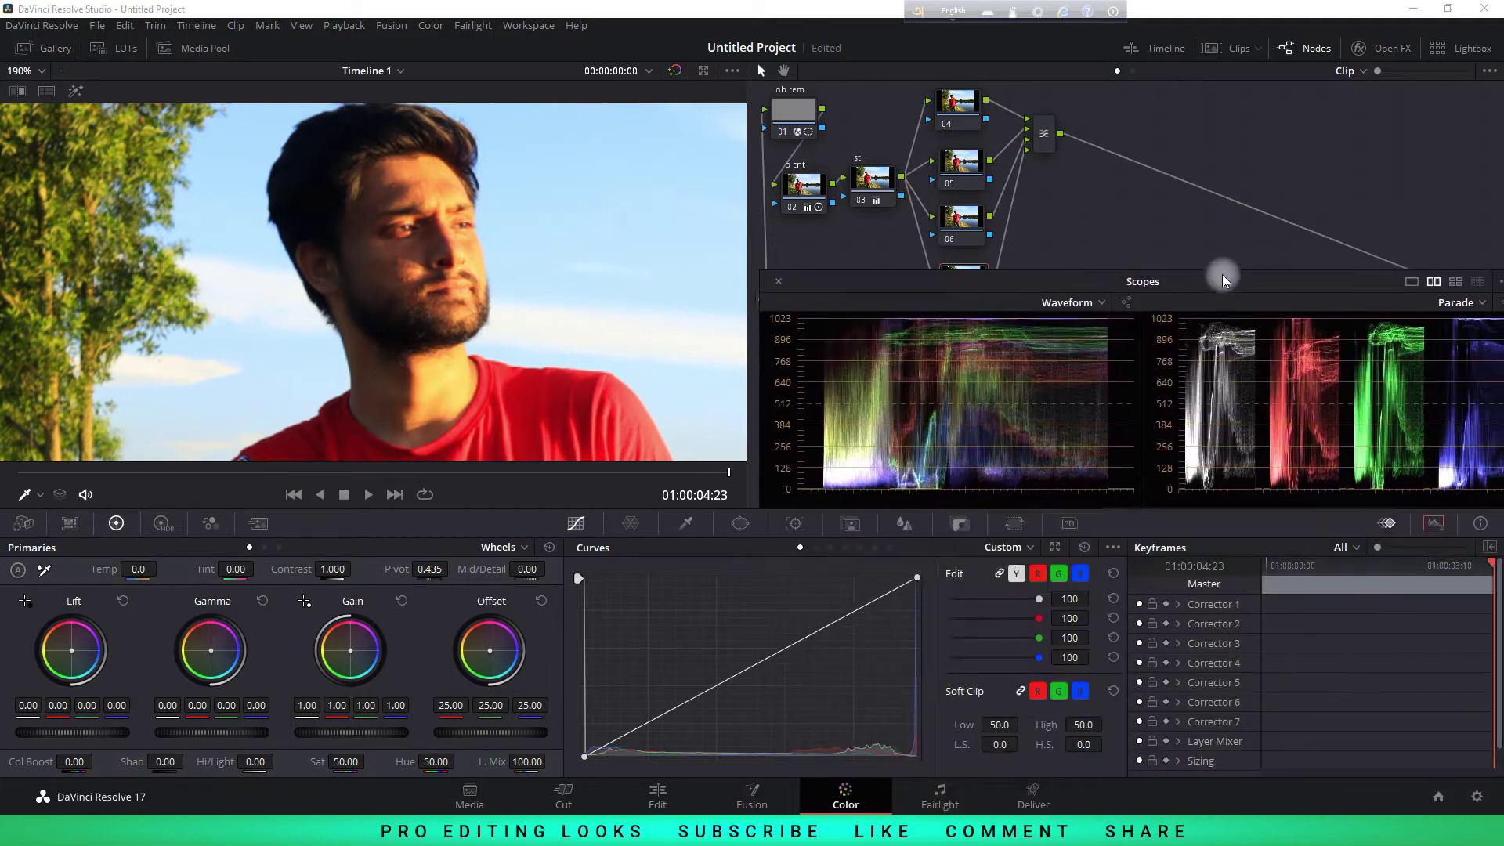
pyautogui.click(687, 526)
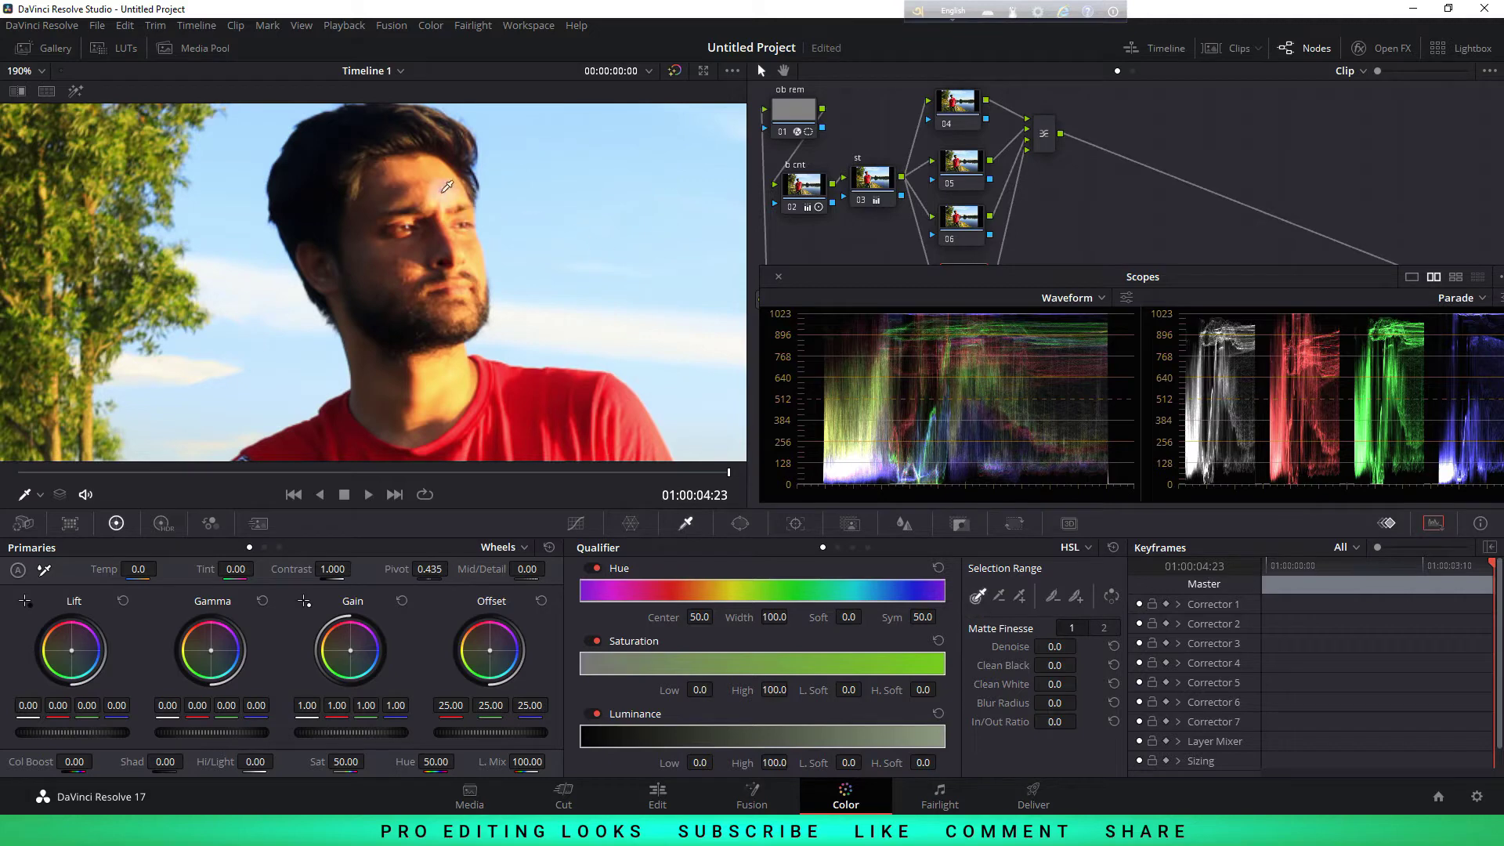
# With Highlight on, qualify the face skin on node 07 with Denoise 4 and Blur Radius 6.5
pyautogui.click(72, 87)
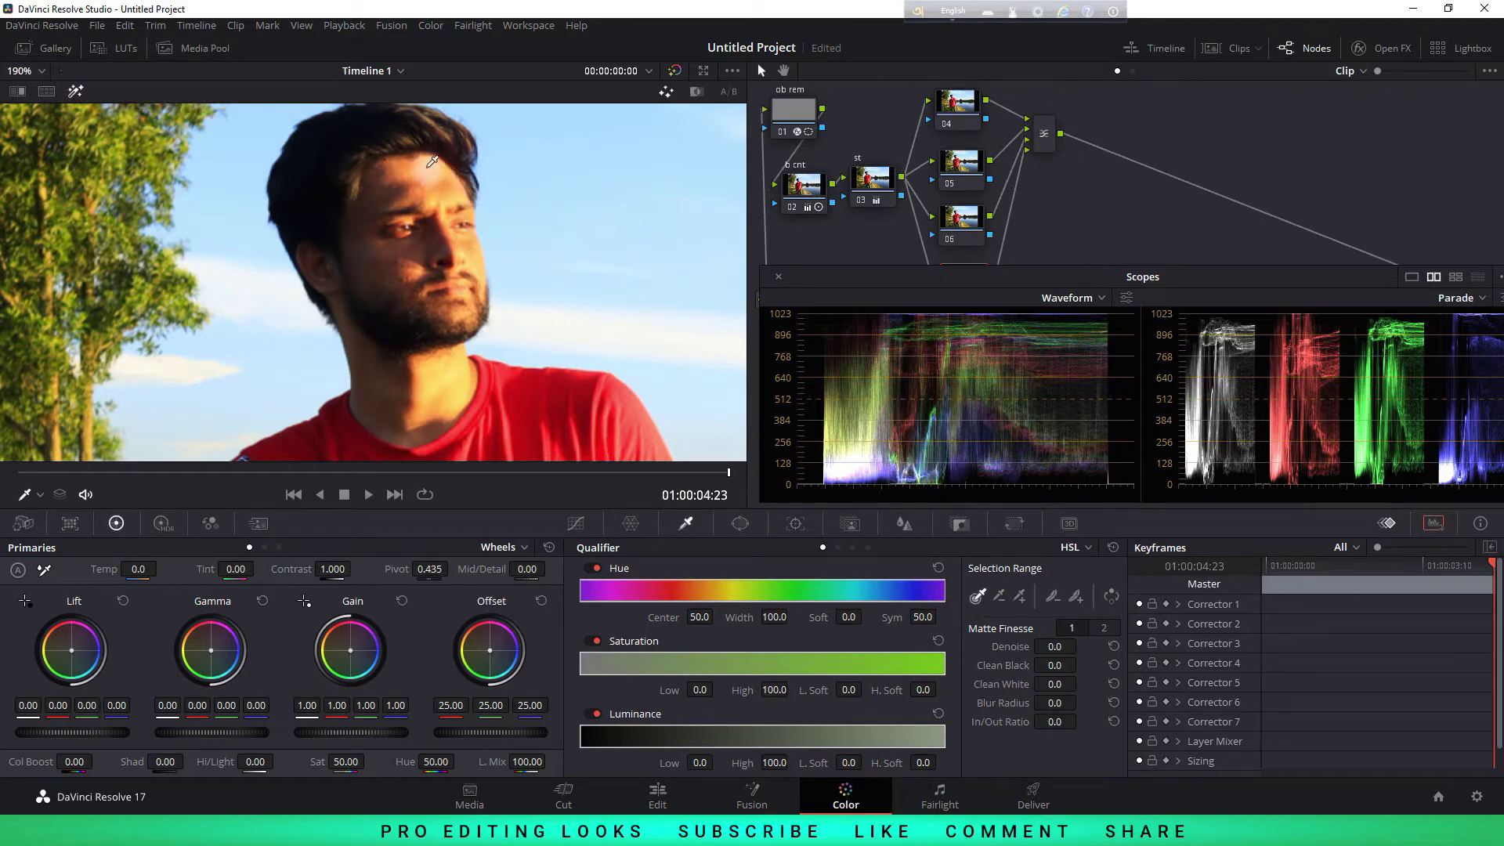
pyautogui.moveTo(431, 161); pyautogui.dragTo(477, 275)
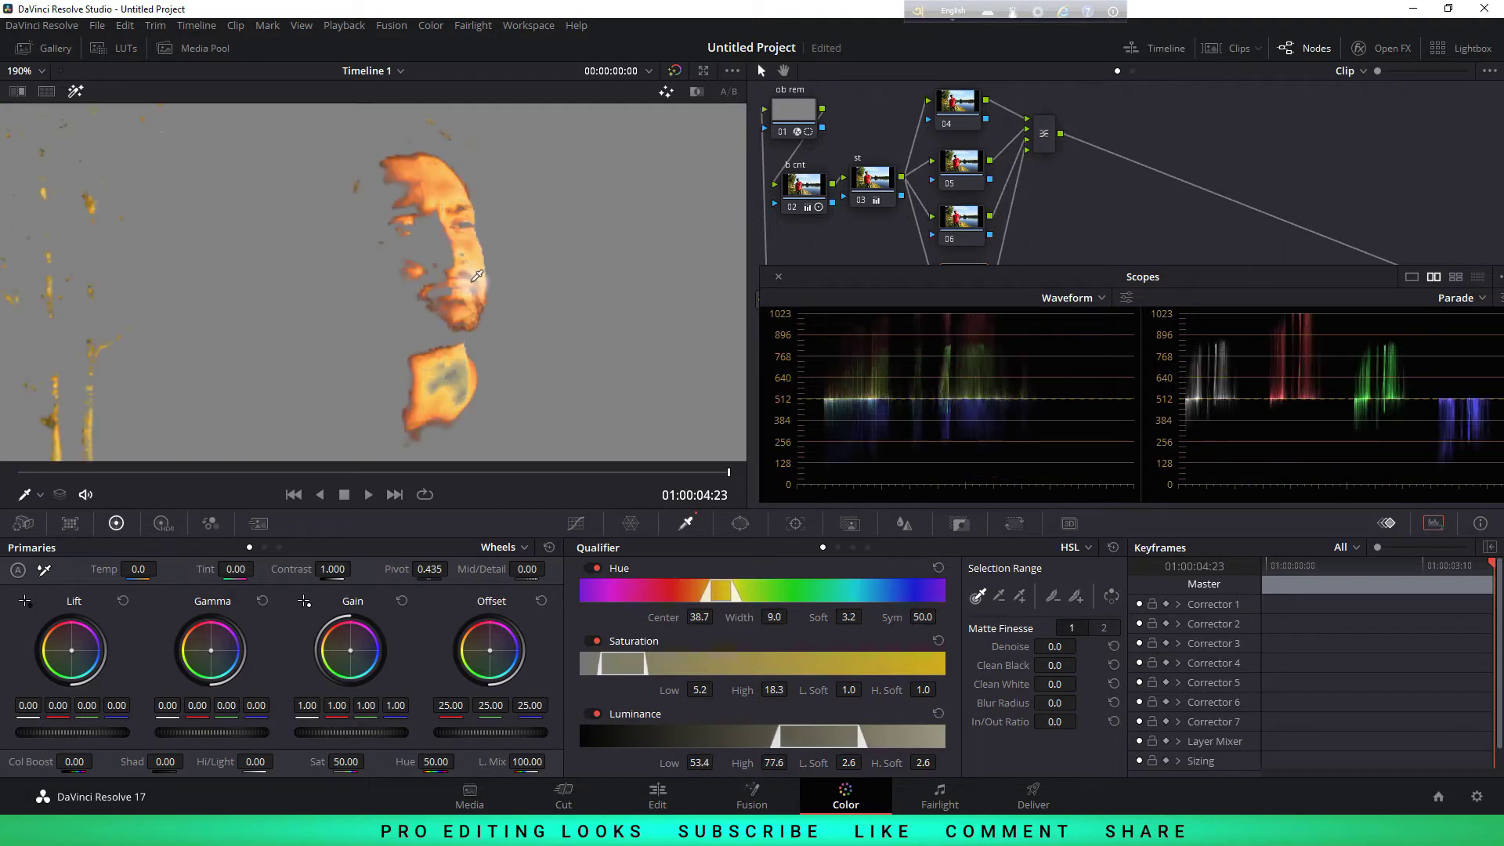
pyautogui.moveTo(476, 276); pyautogui.dragTo(474, 294)
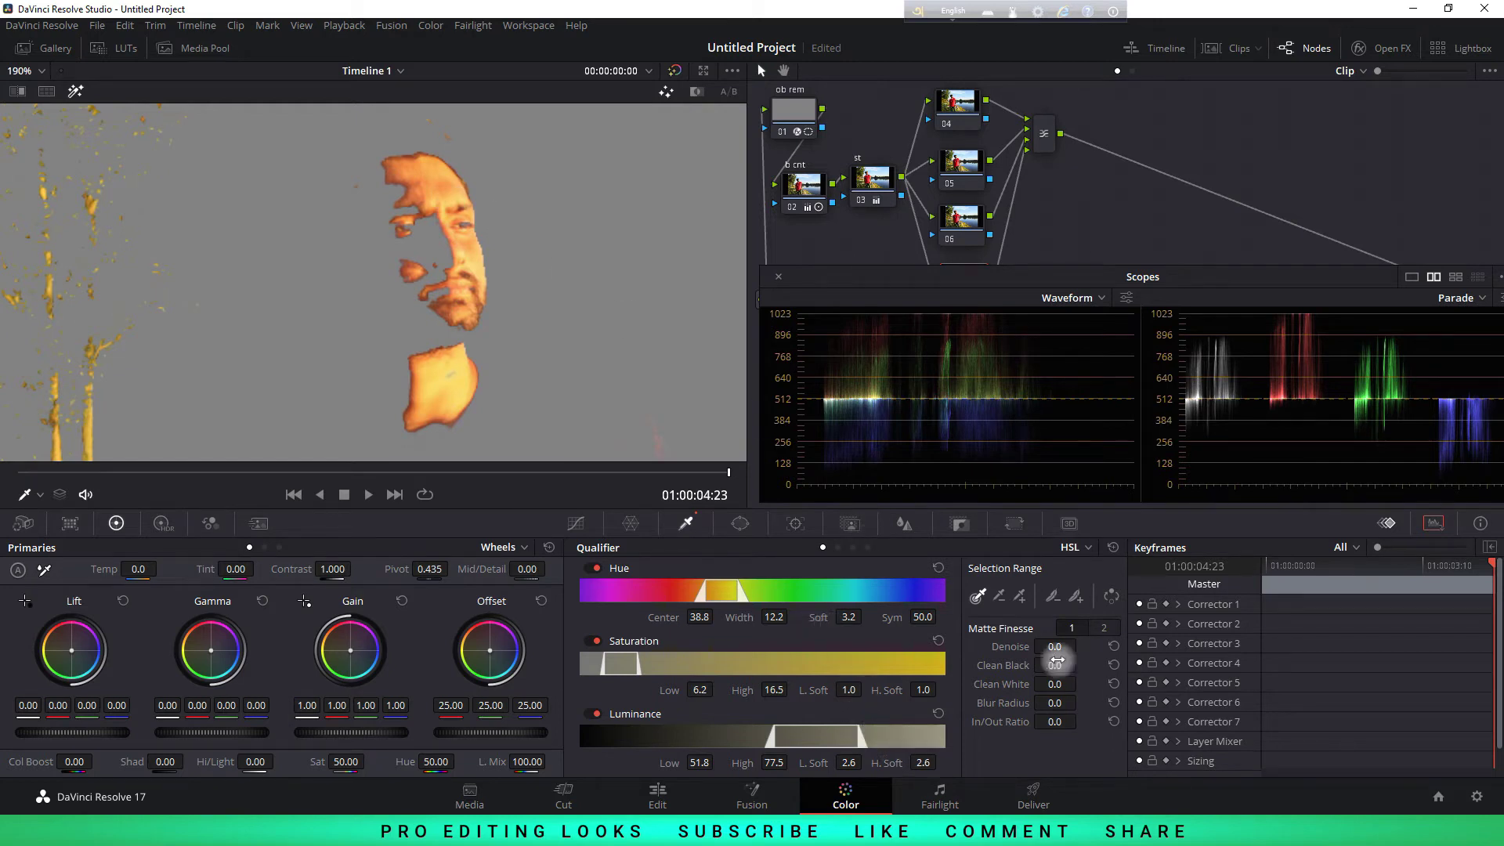
pyautogui.moveTo(1056, 646); pyautogui.dragTo(1079, 644)
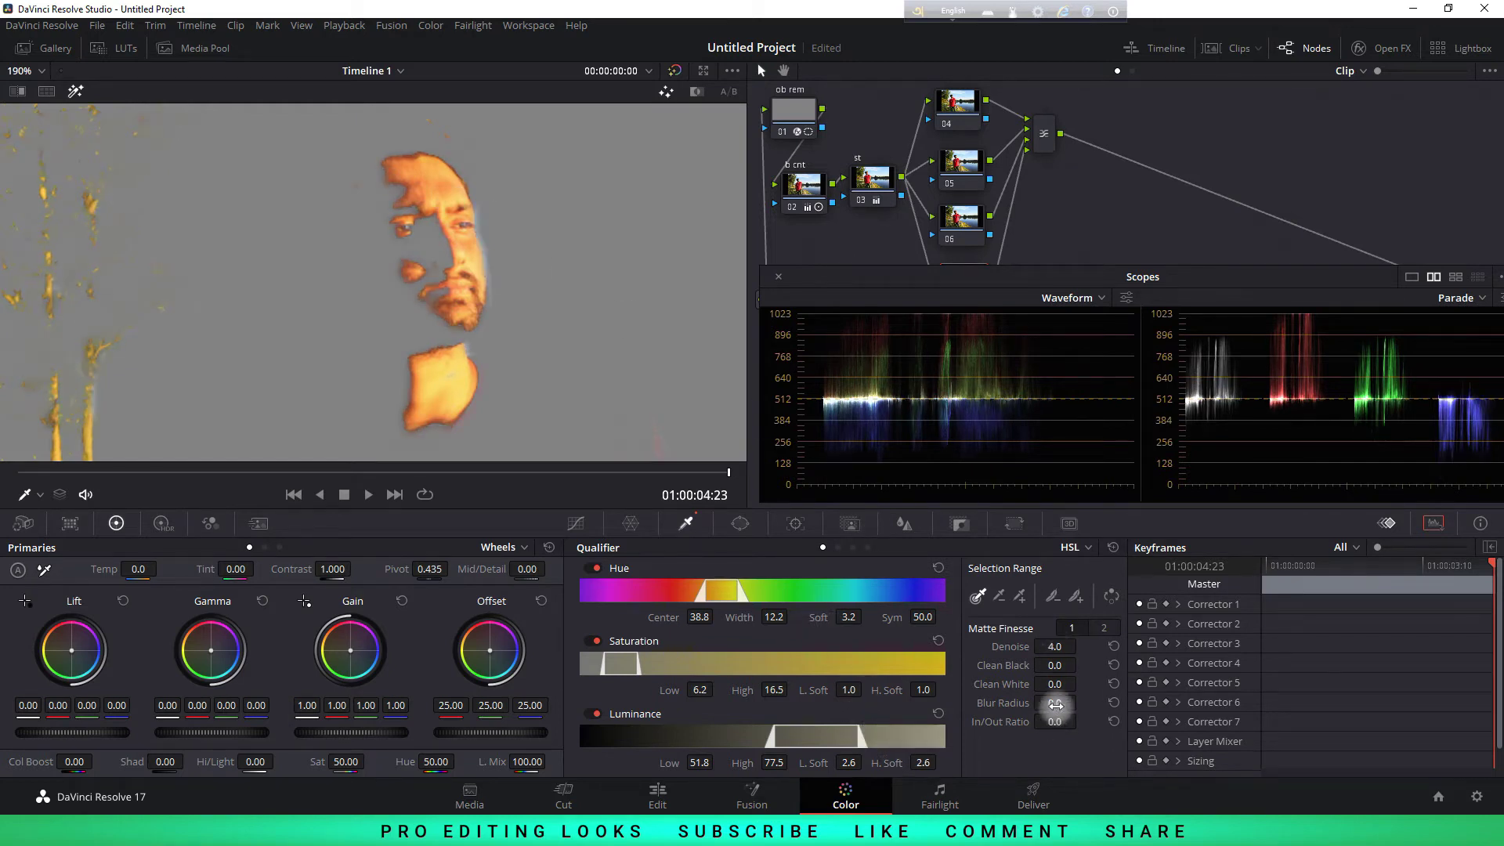
pyautogui.moveTo(1056, 697); pyautogui.dragTo(1105, 709)
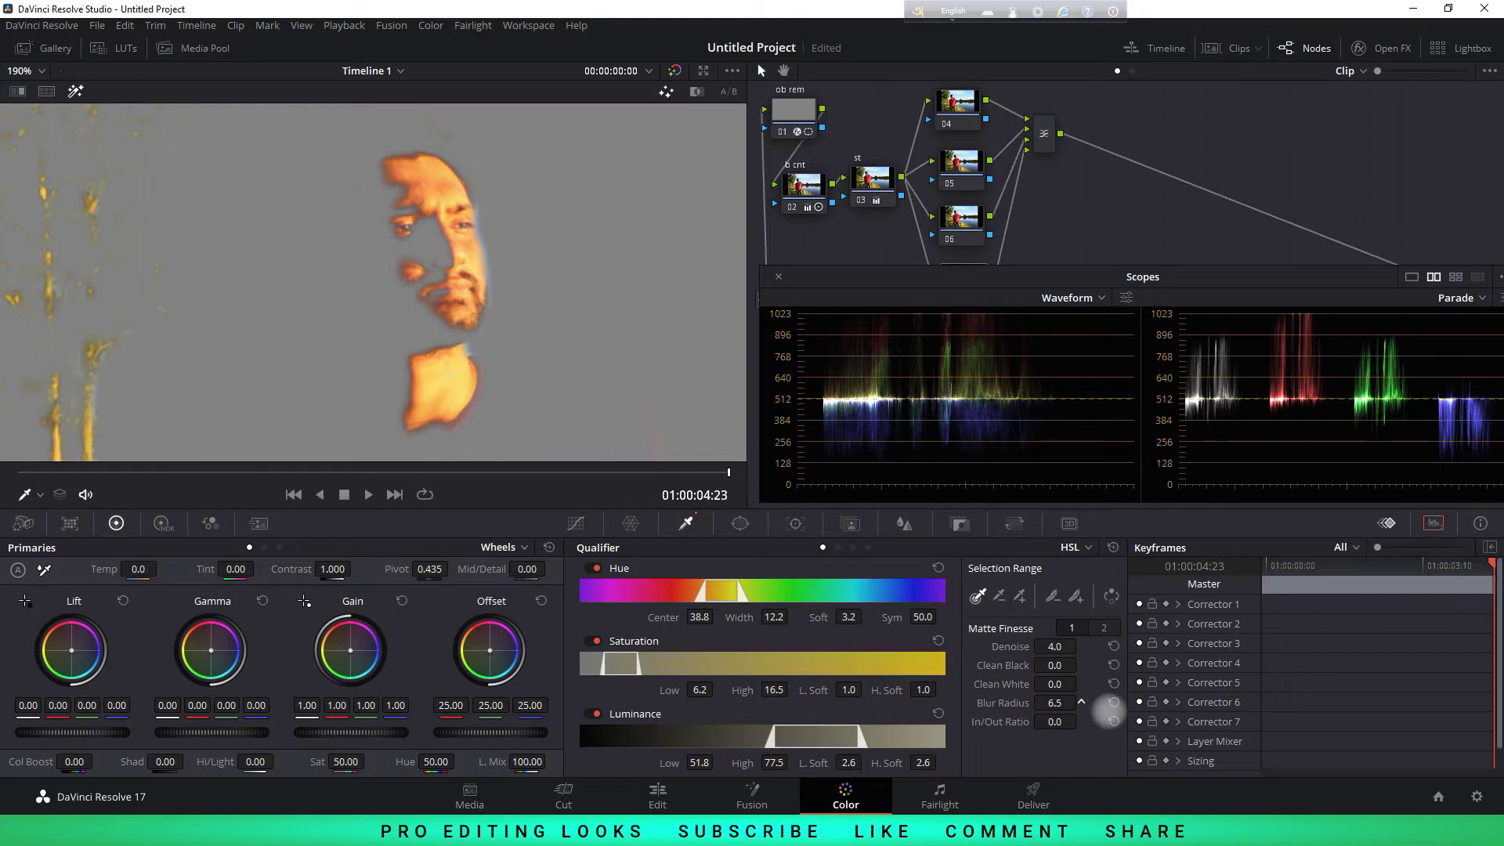
# Qualify the face skin on node 06 with Denoise 7.9 and Blur Radius 4.5
pyautogui.click(972, 226)
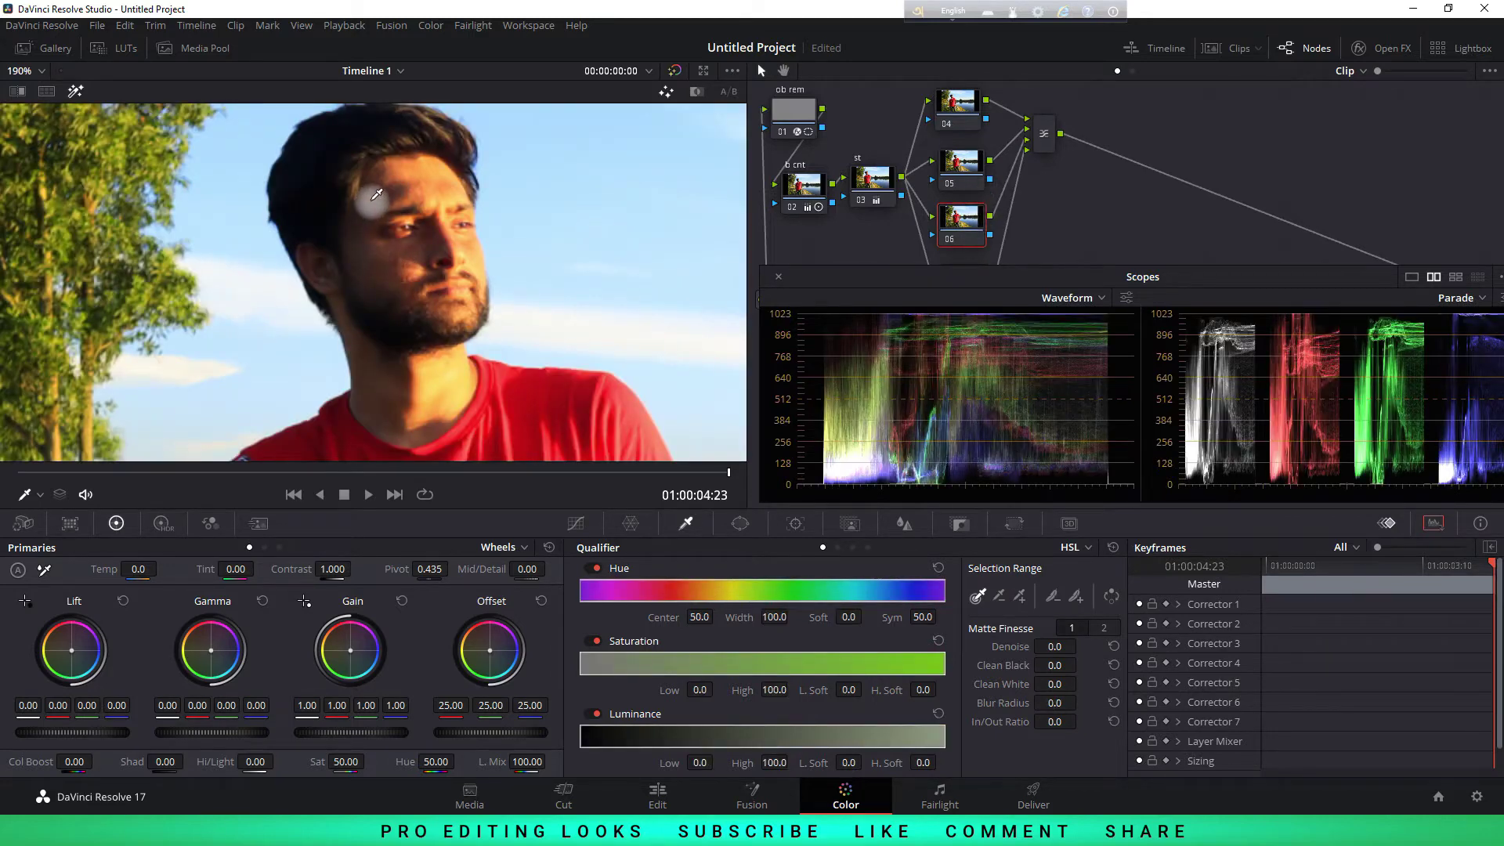
pyautogui.moveTo(376, 194); pyautogui.dragTo(368, 235)
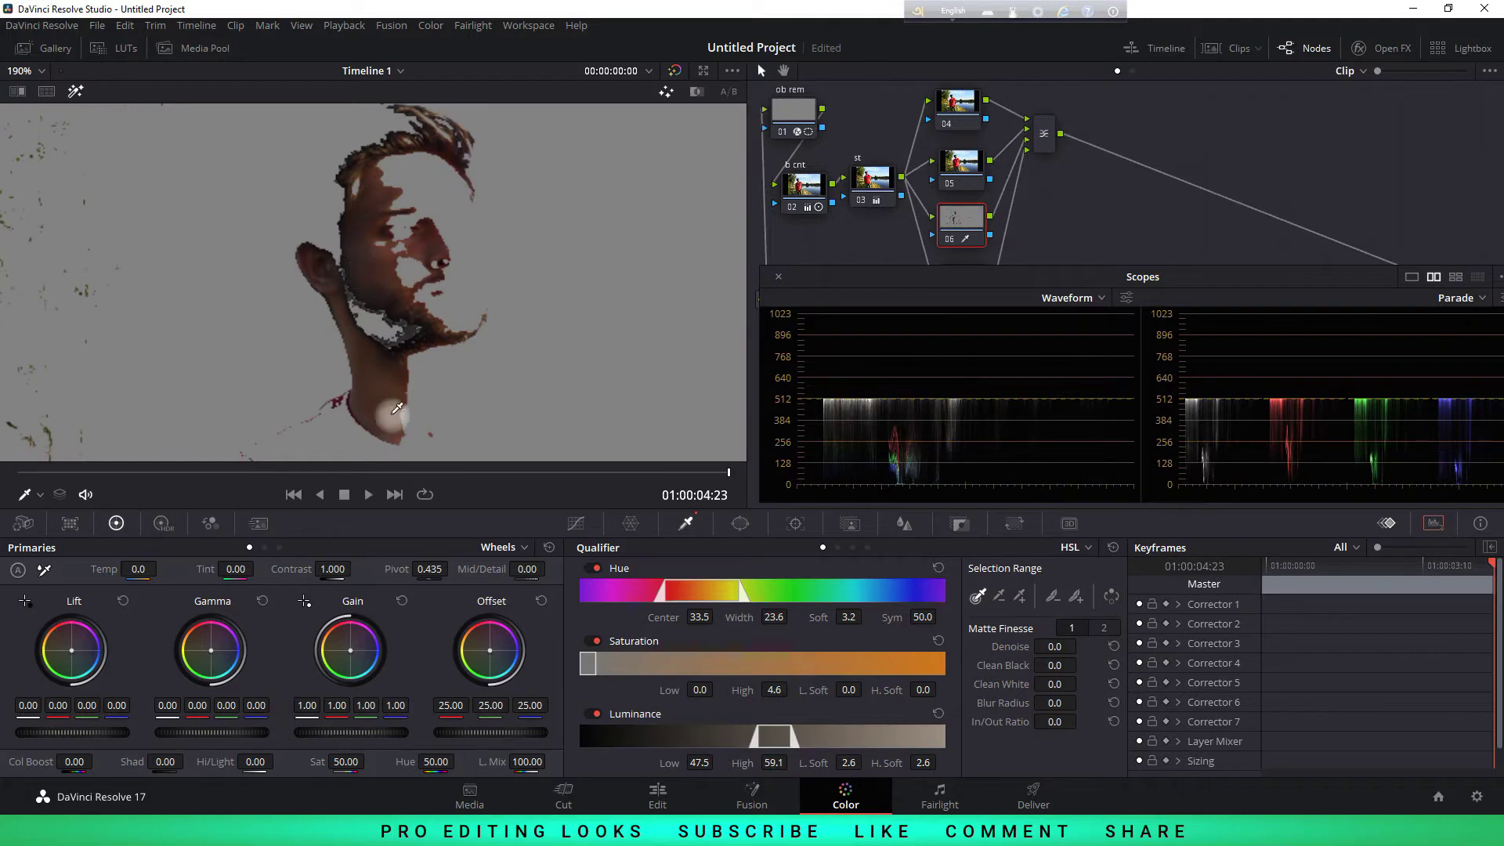
pyautogui.moveTo(1069, 644); pyautogui.dragTo(1125, 653)
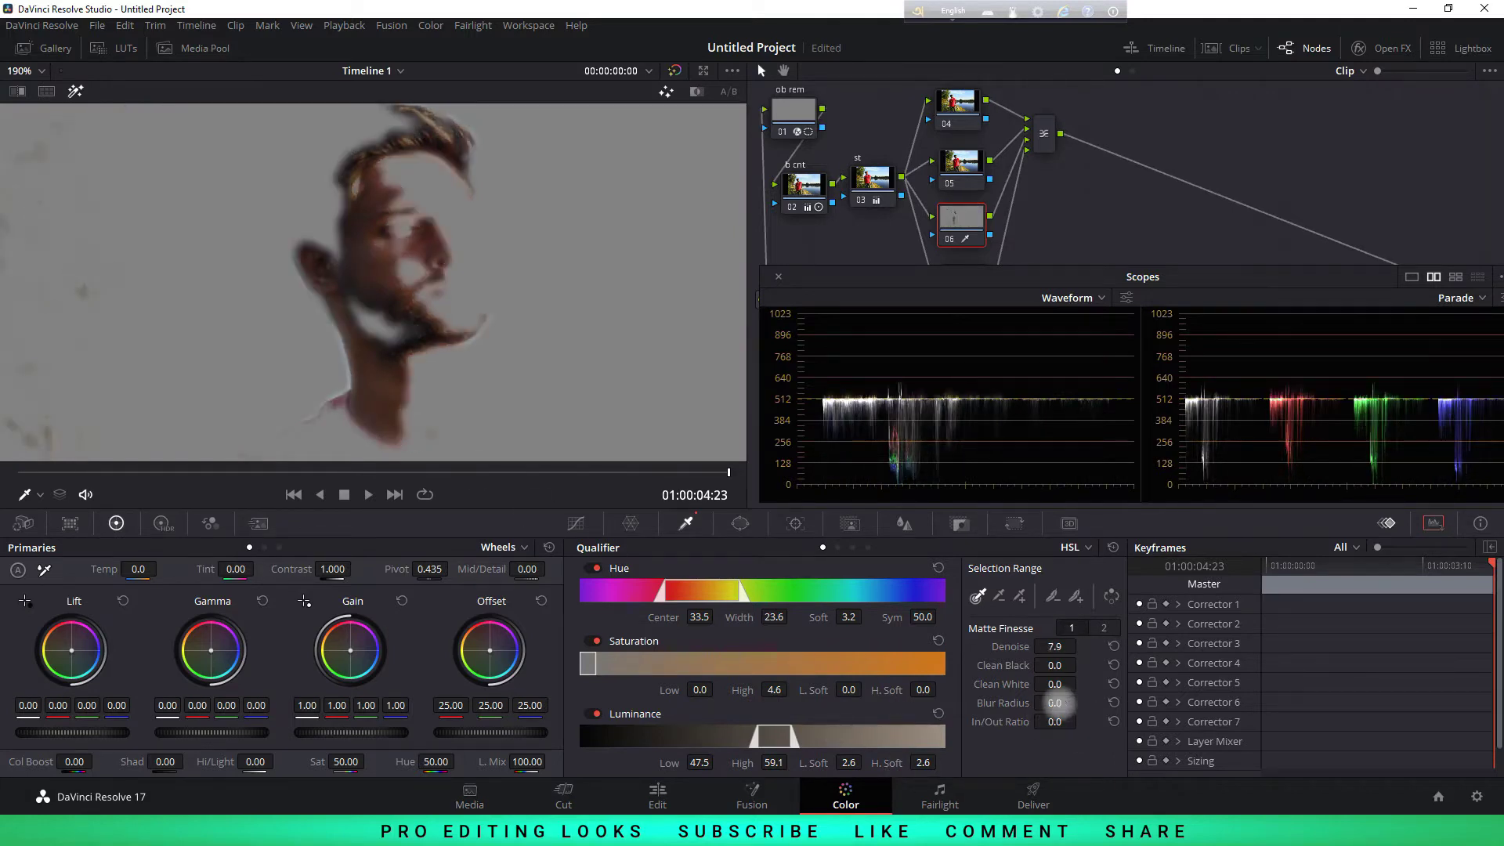
pyautogui.moveTo(1050, 702); pyautogui.dragTo(1081, 701)
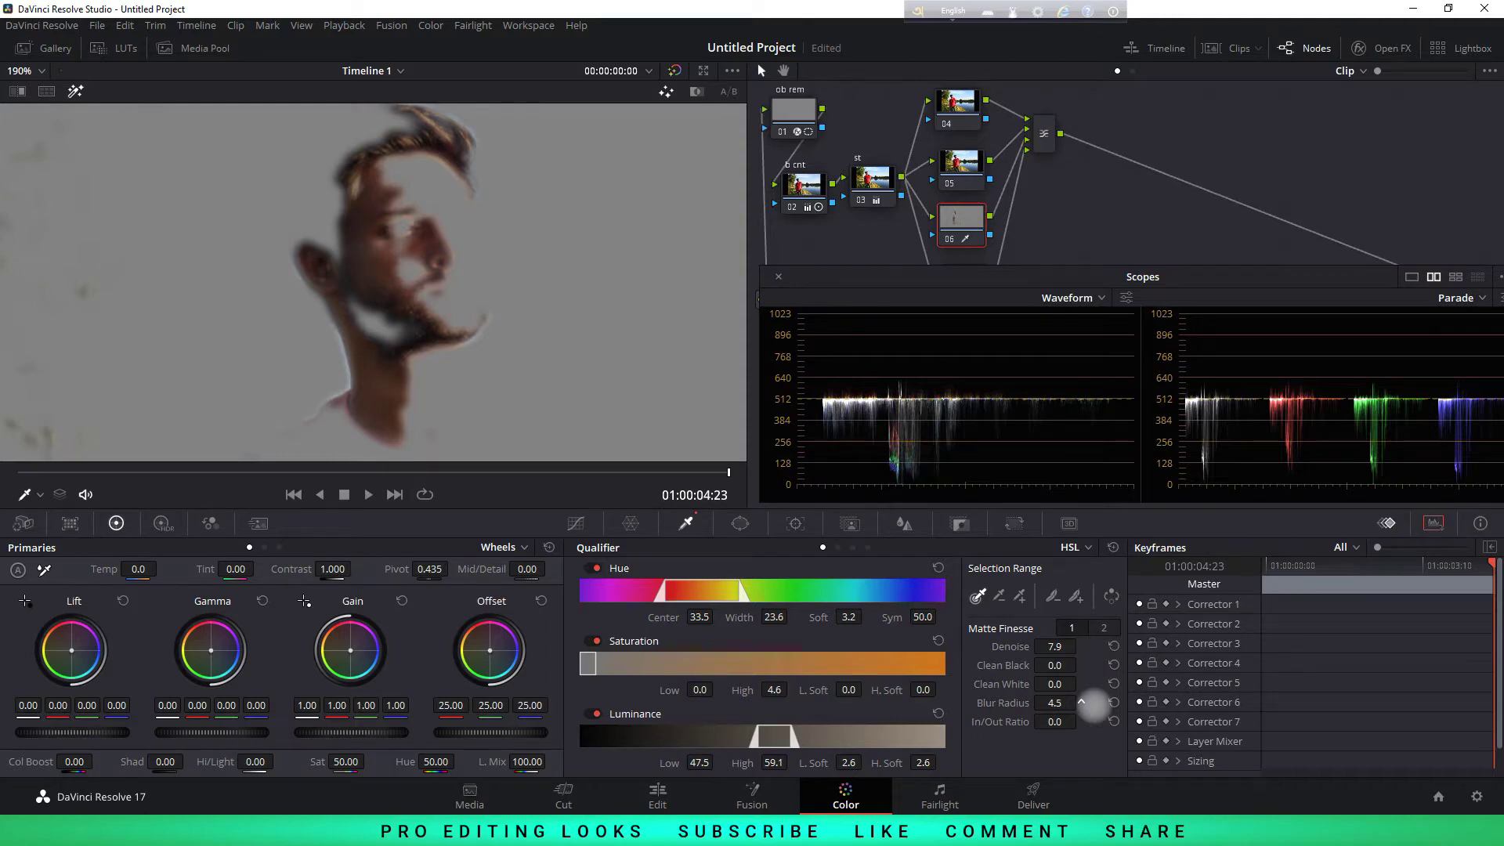
pyautogui.click(961, 166)
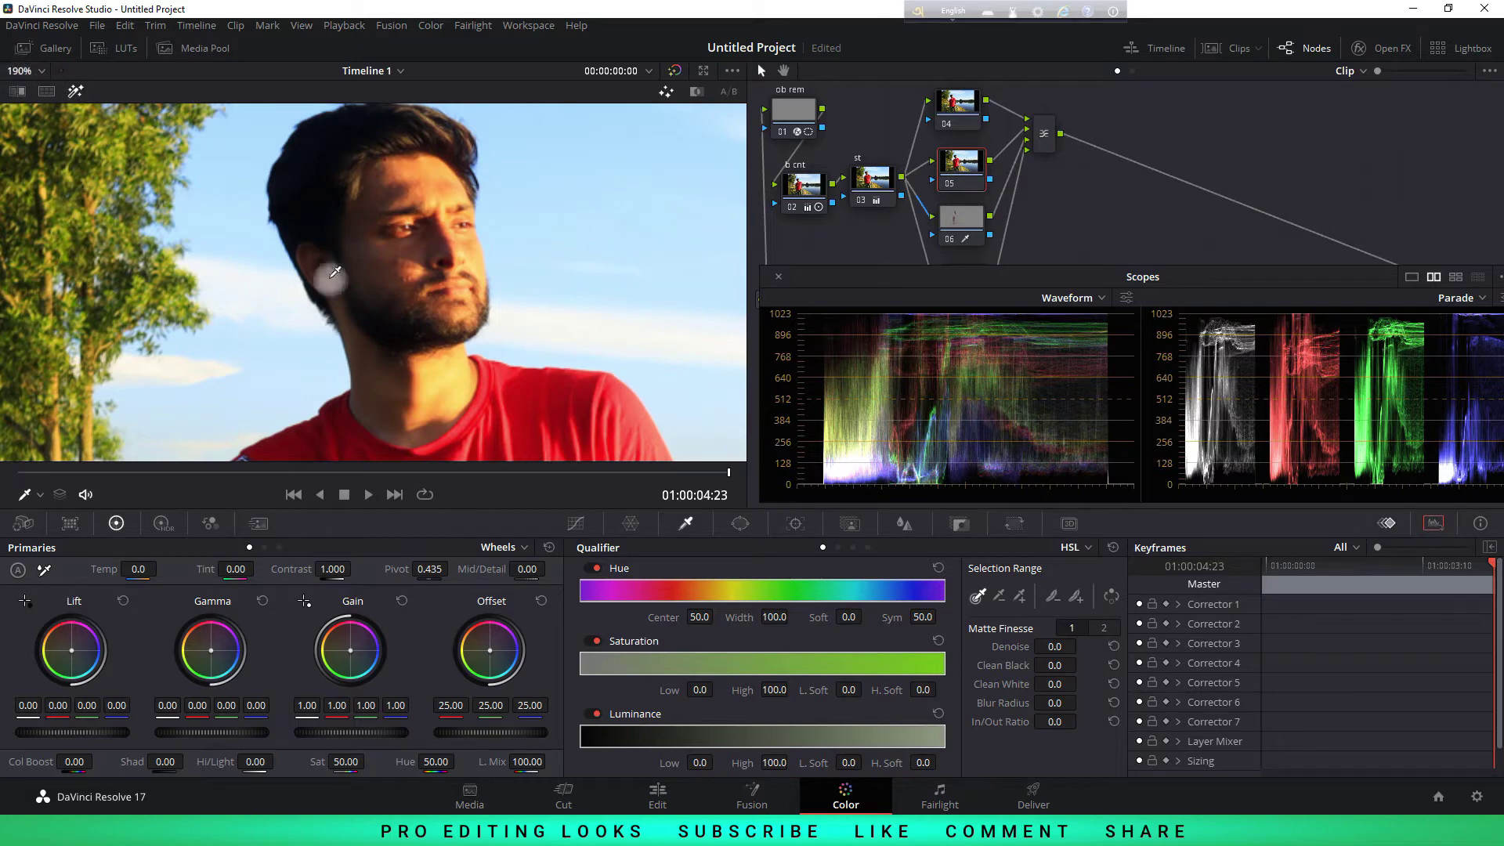
# Eyedrop the red shirt on node 05 with Denoise 5.8 and Blur Radius 5.0, then fit the viewer
pyautogui.moveTo(490, 357); pyautogui.dragTo(469, 216)
pyautogui.scroll(-10, 468, 216)
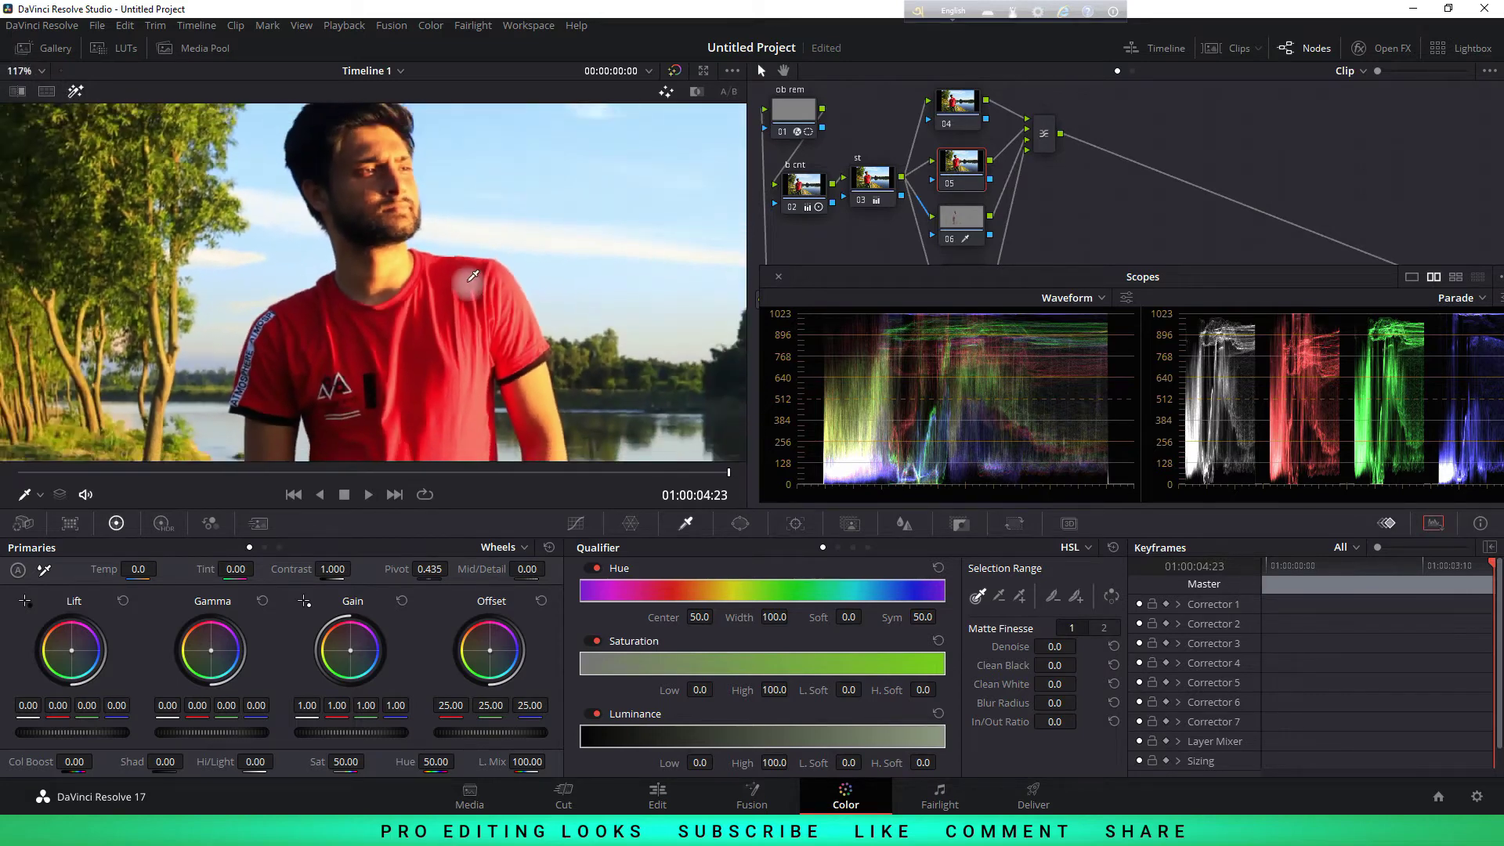
pyautogui.moveTo(447, 420); pyautogui.dragTo(479, 220)
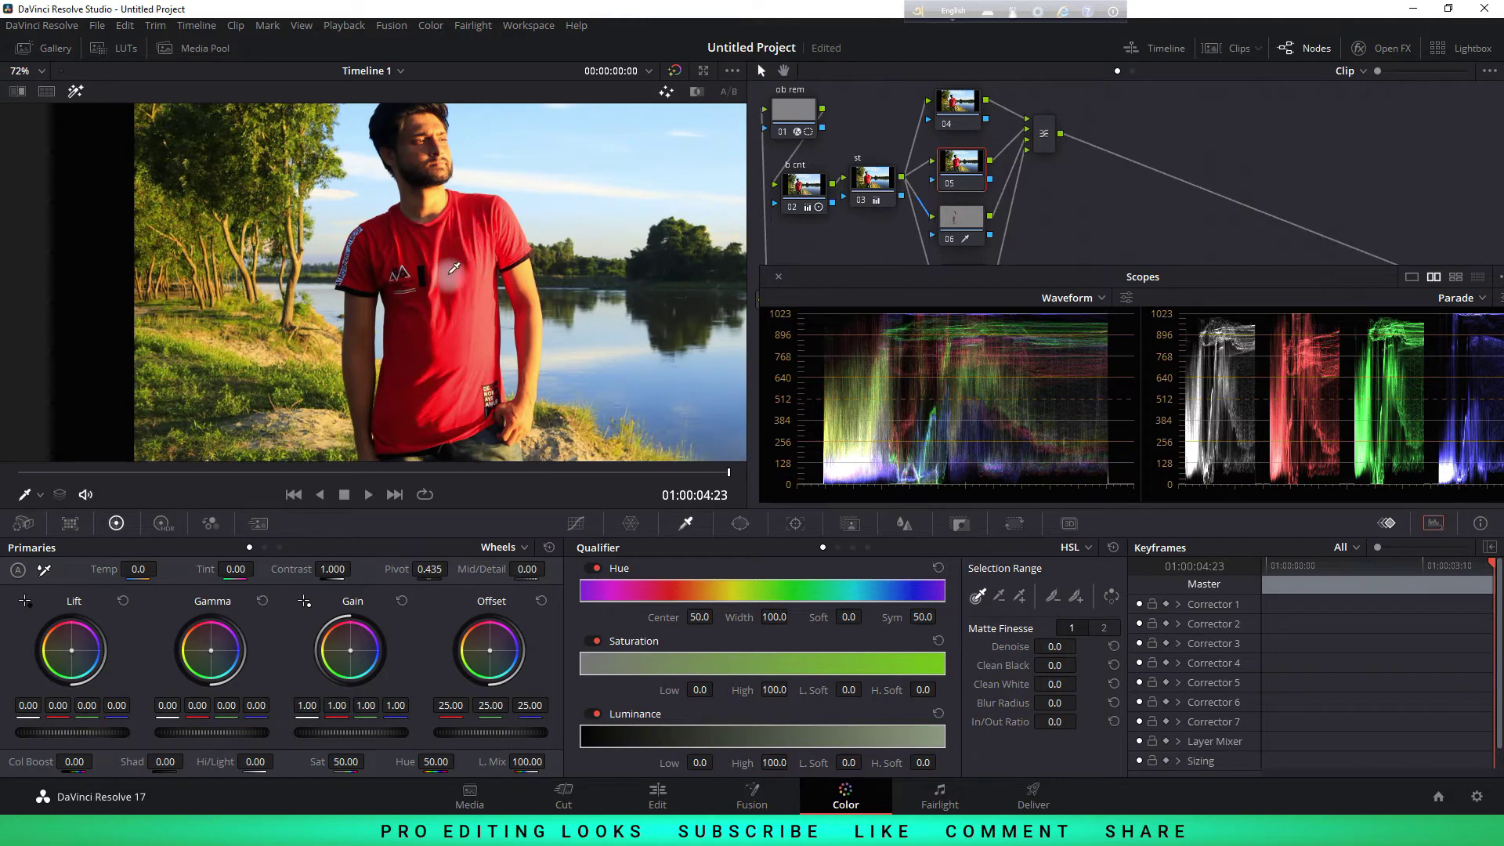
pyautogui.click(406, 246)
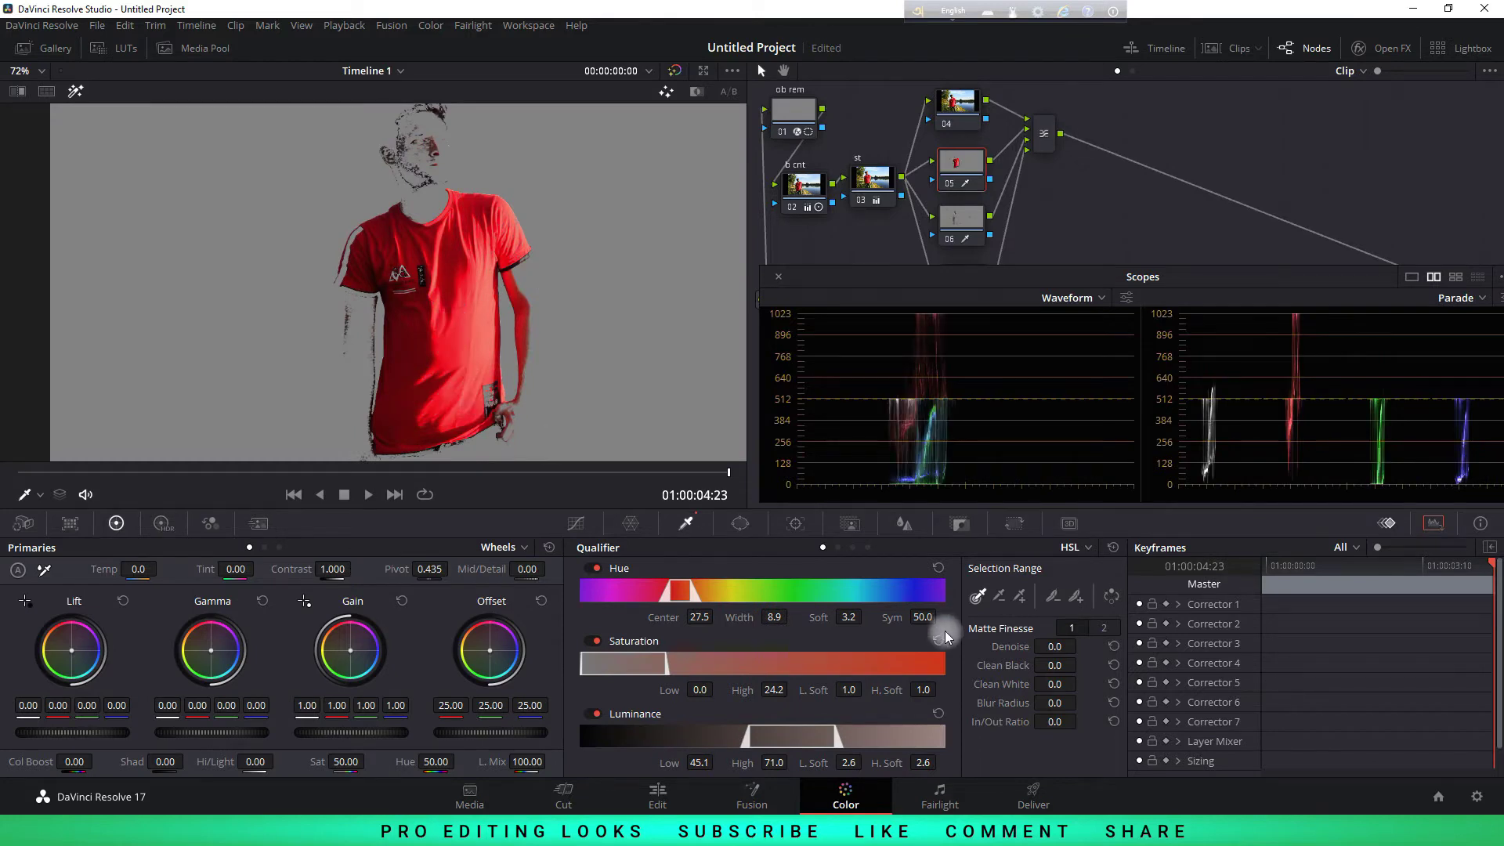
pyautogui.moveTo(1054, 646); pyautogui.dragTo(1059, 647)
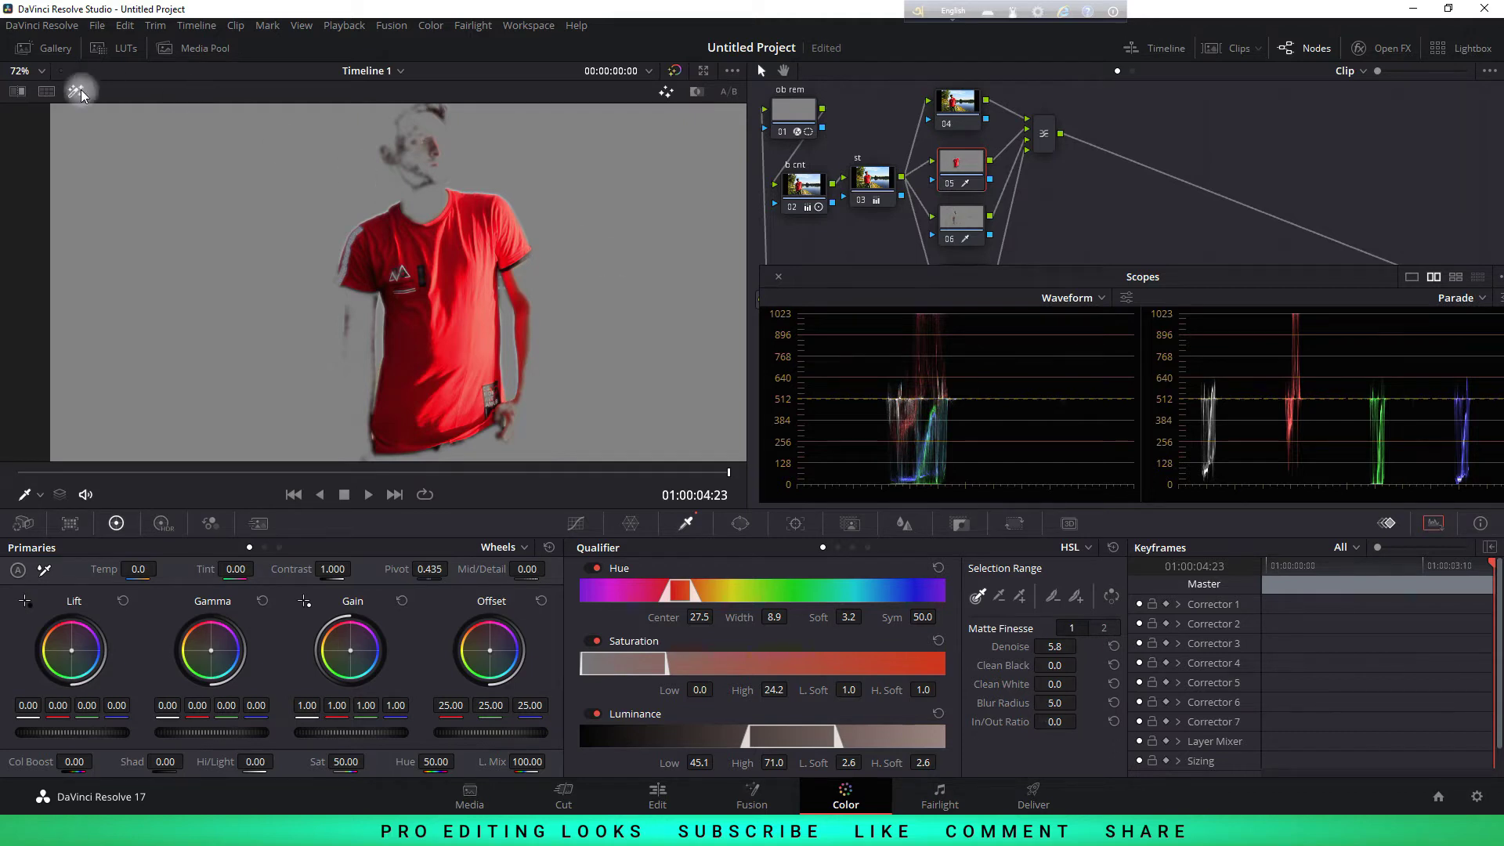
pyautogui.click(28, 71)
pyautogui.click(33, 94)
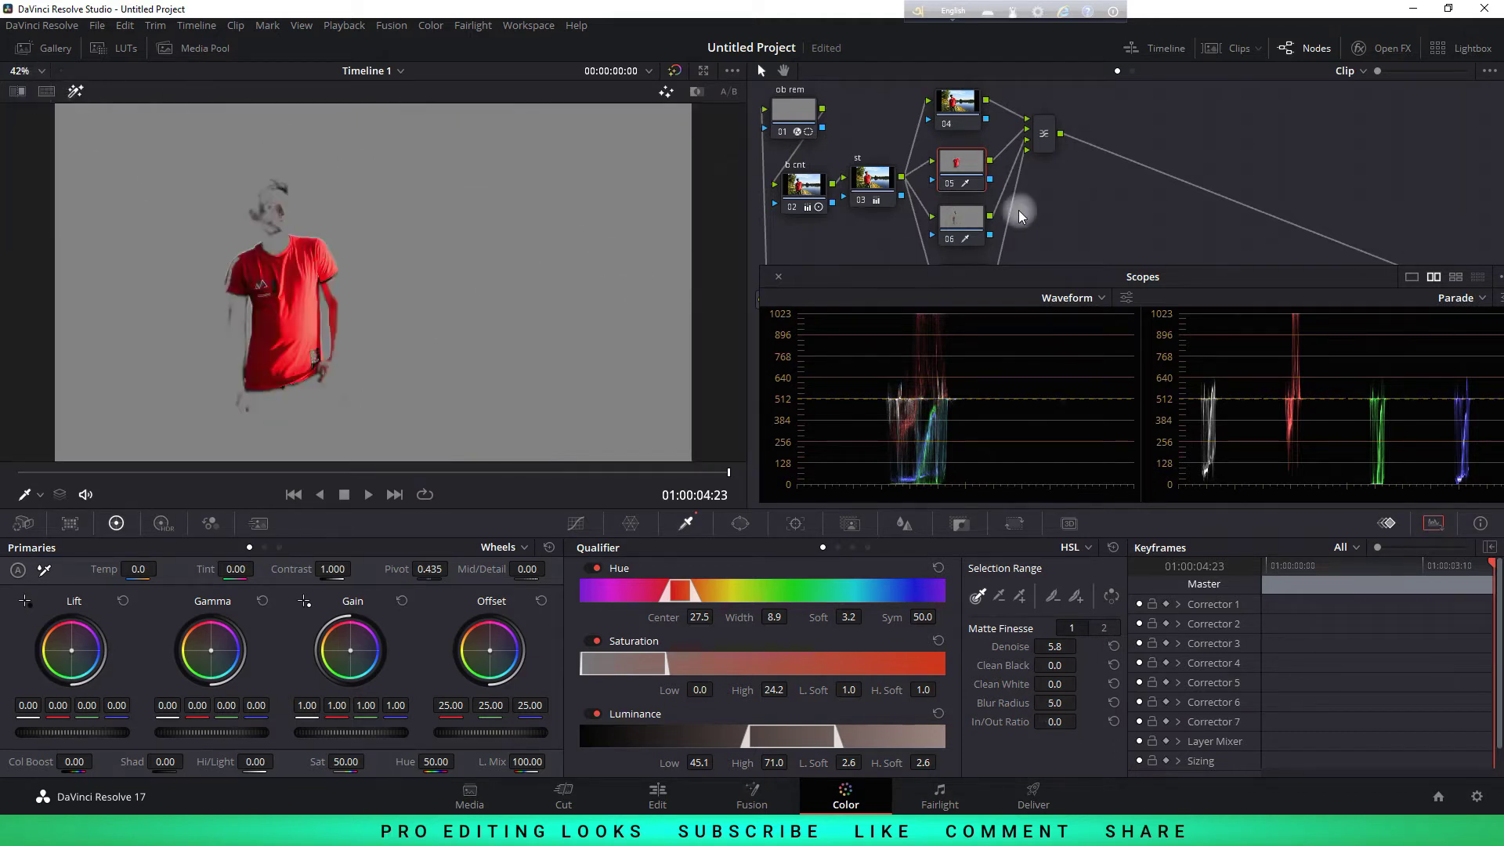
pyautogui.click(961, 116)
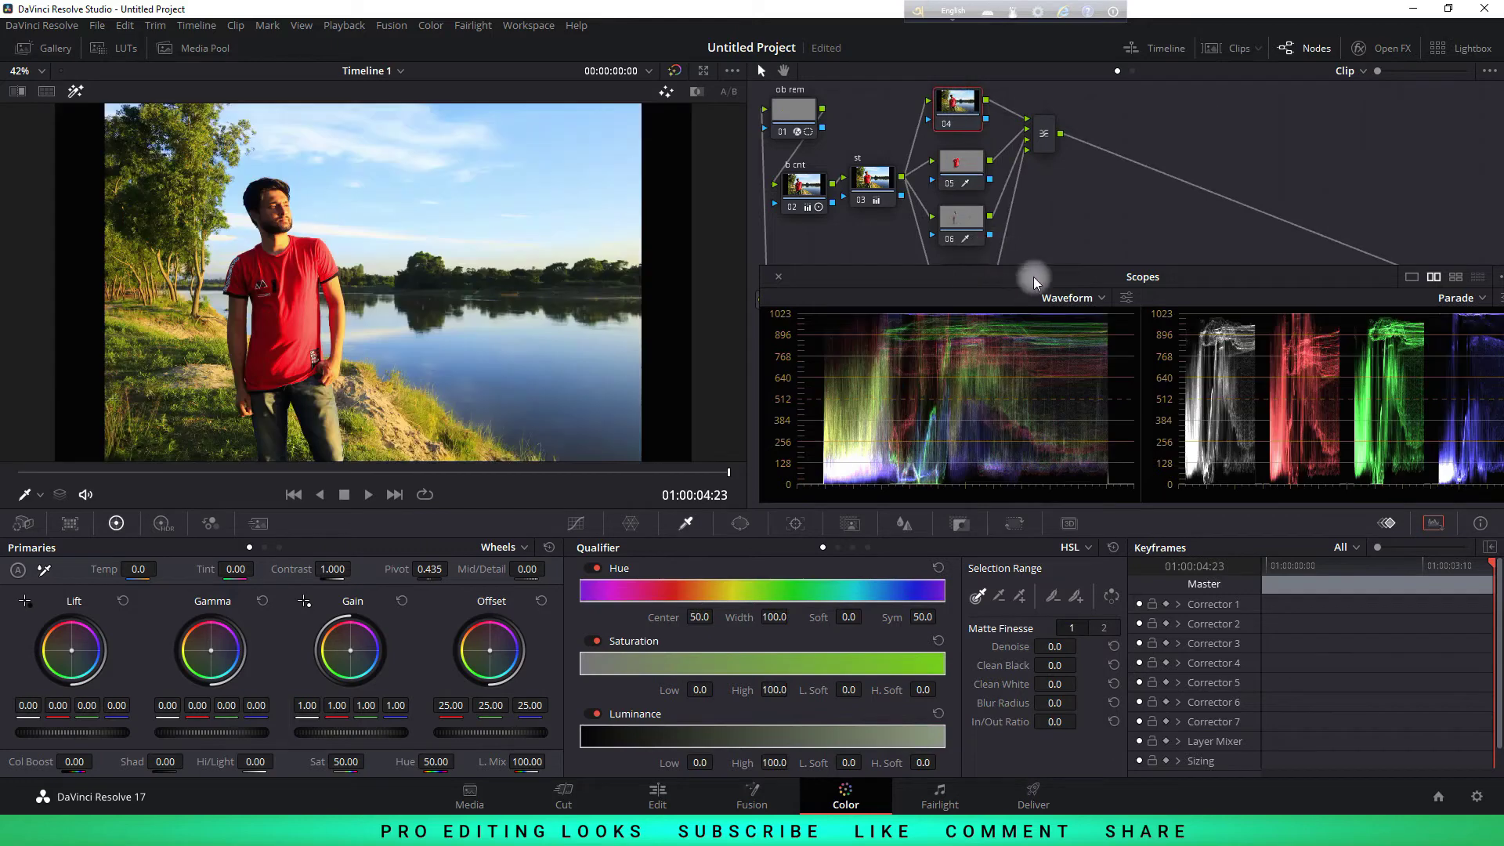
# Select node 07 and start a Curve window, placing points up the man's arm
pyautogui.moveTo(1032, 276); pyautogui.dragTo(1025, 351)
pyautogui.click(967, 282)
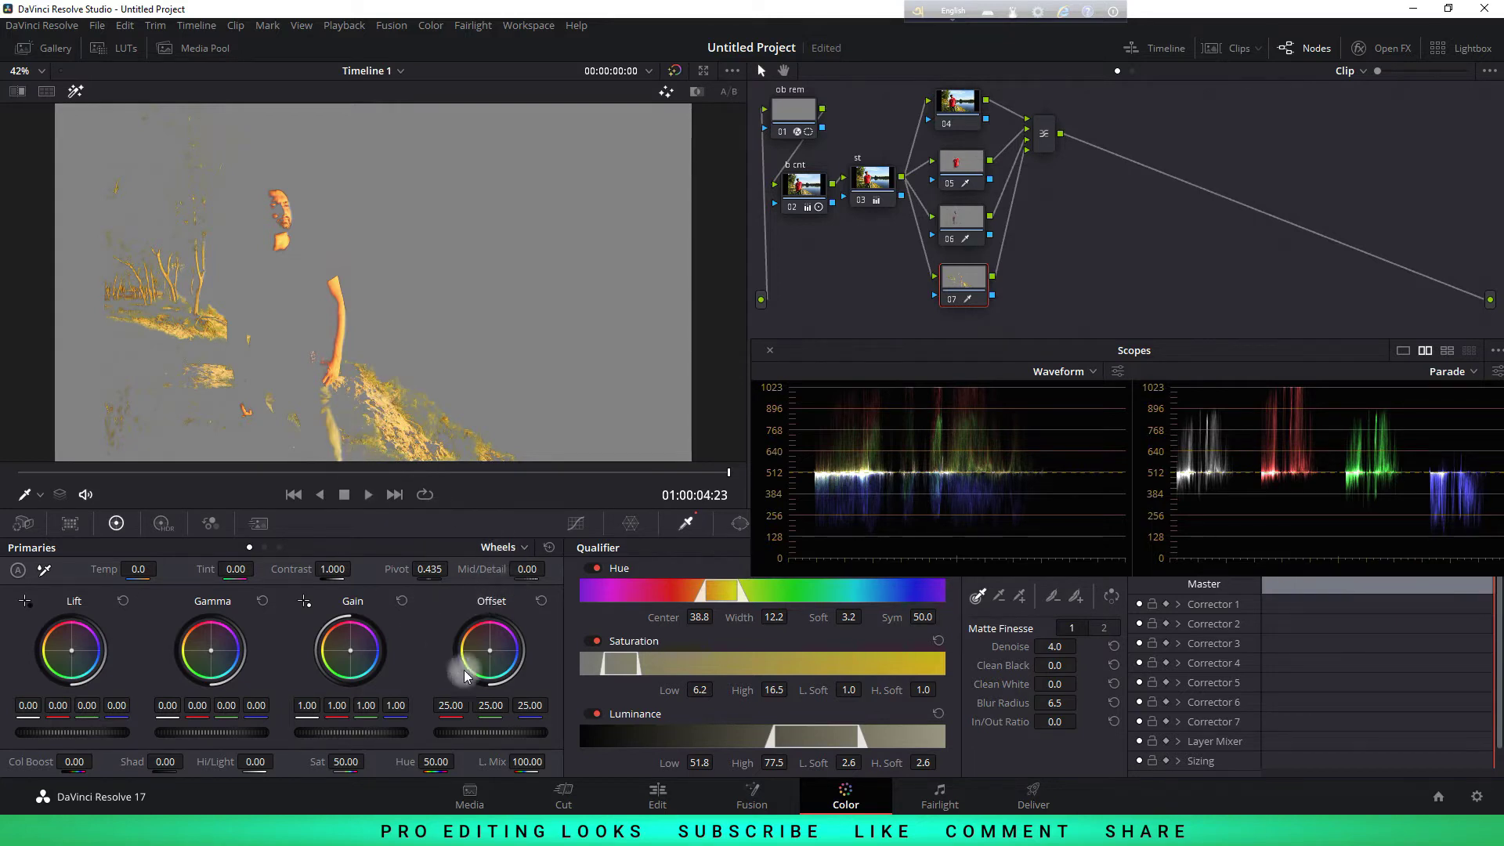
pyautogui.click(740, 525)
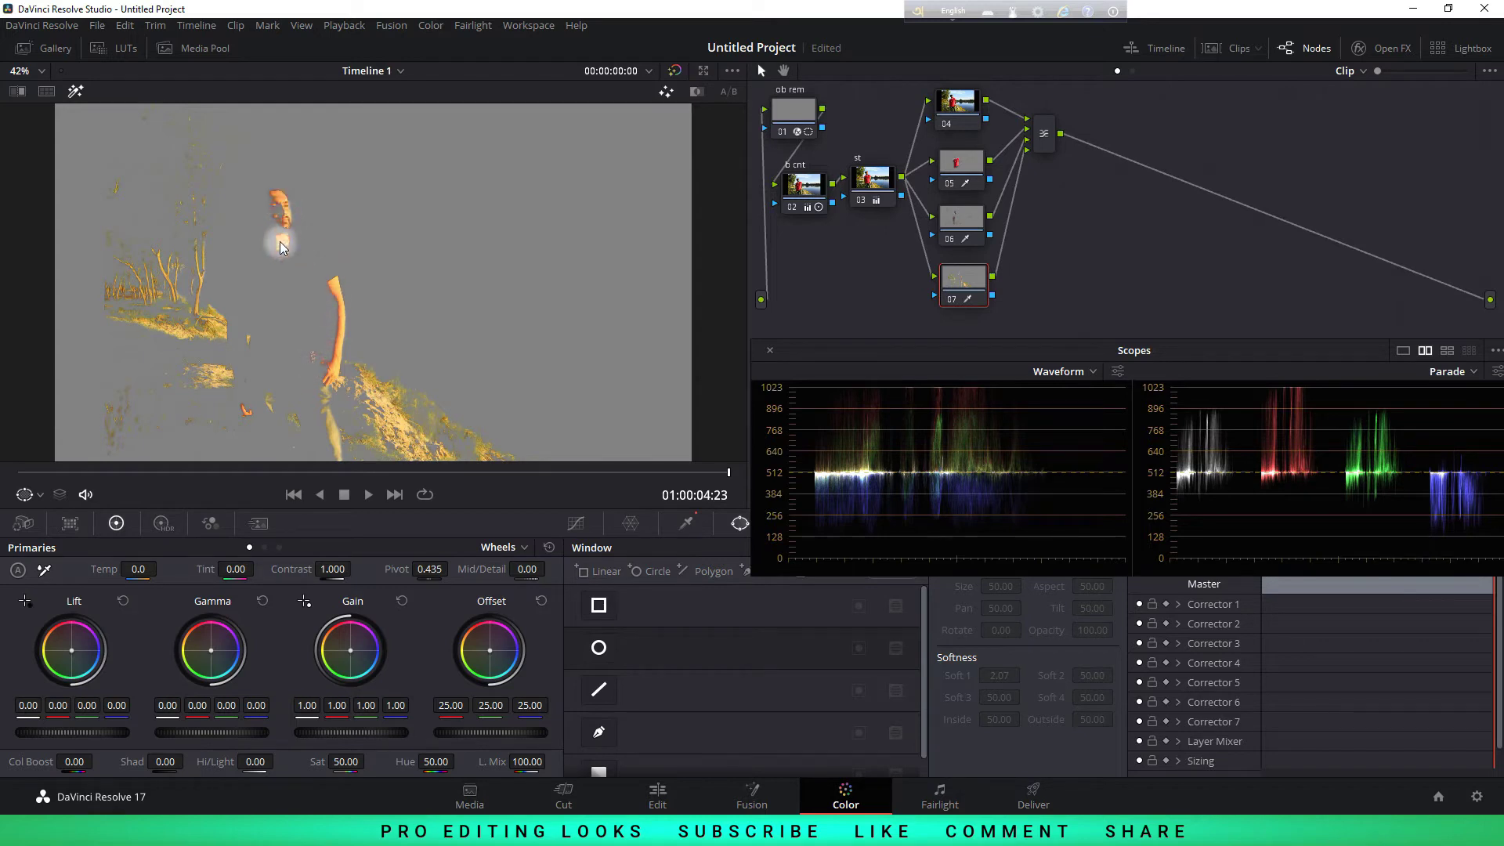
pyautogui.click(599, 737)
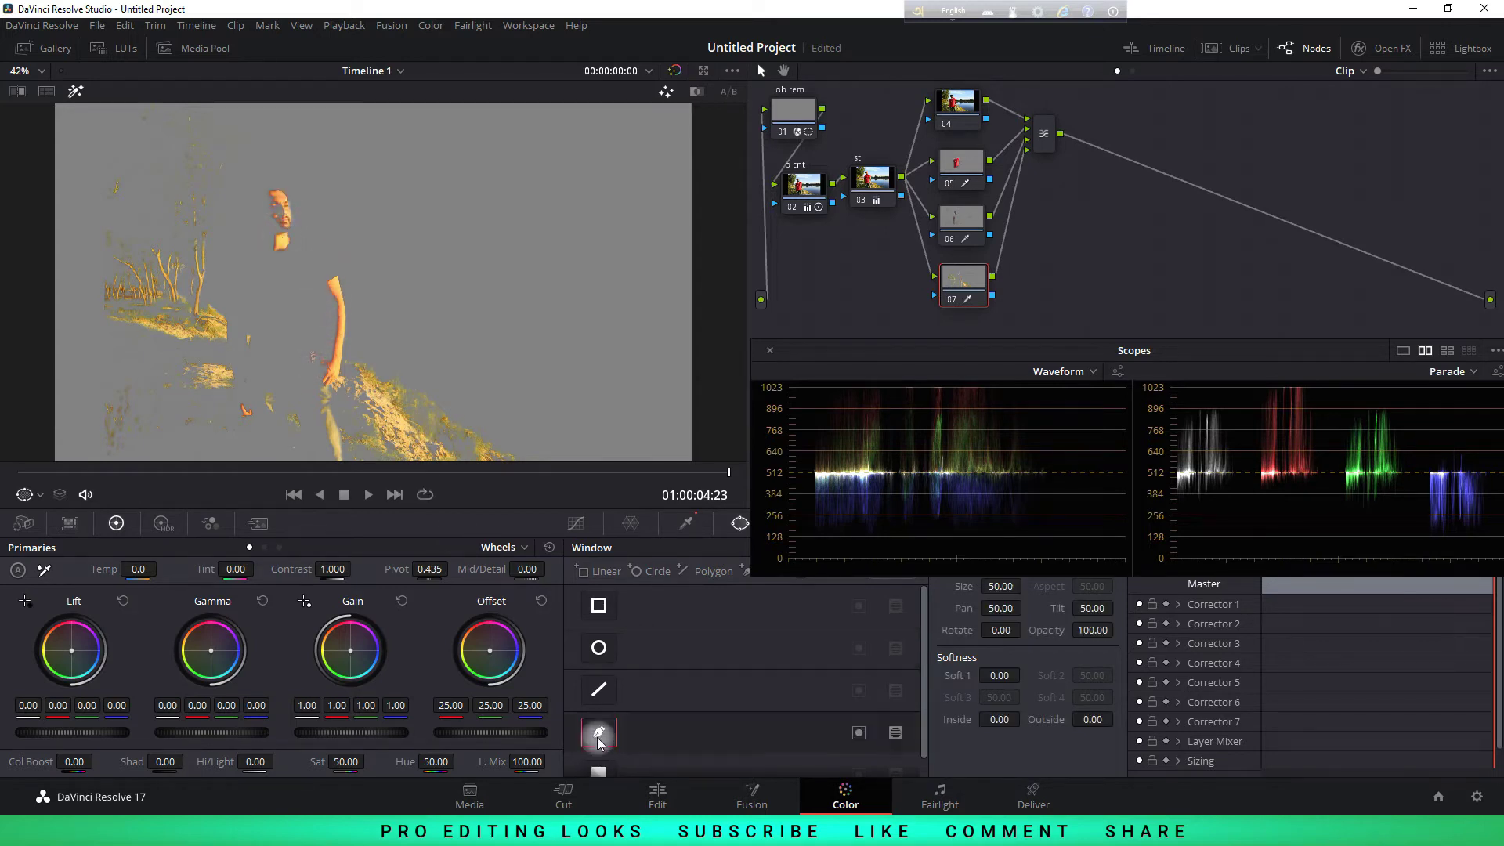
pyautogui.click(331, 387)
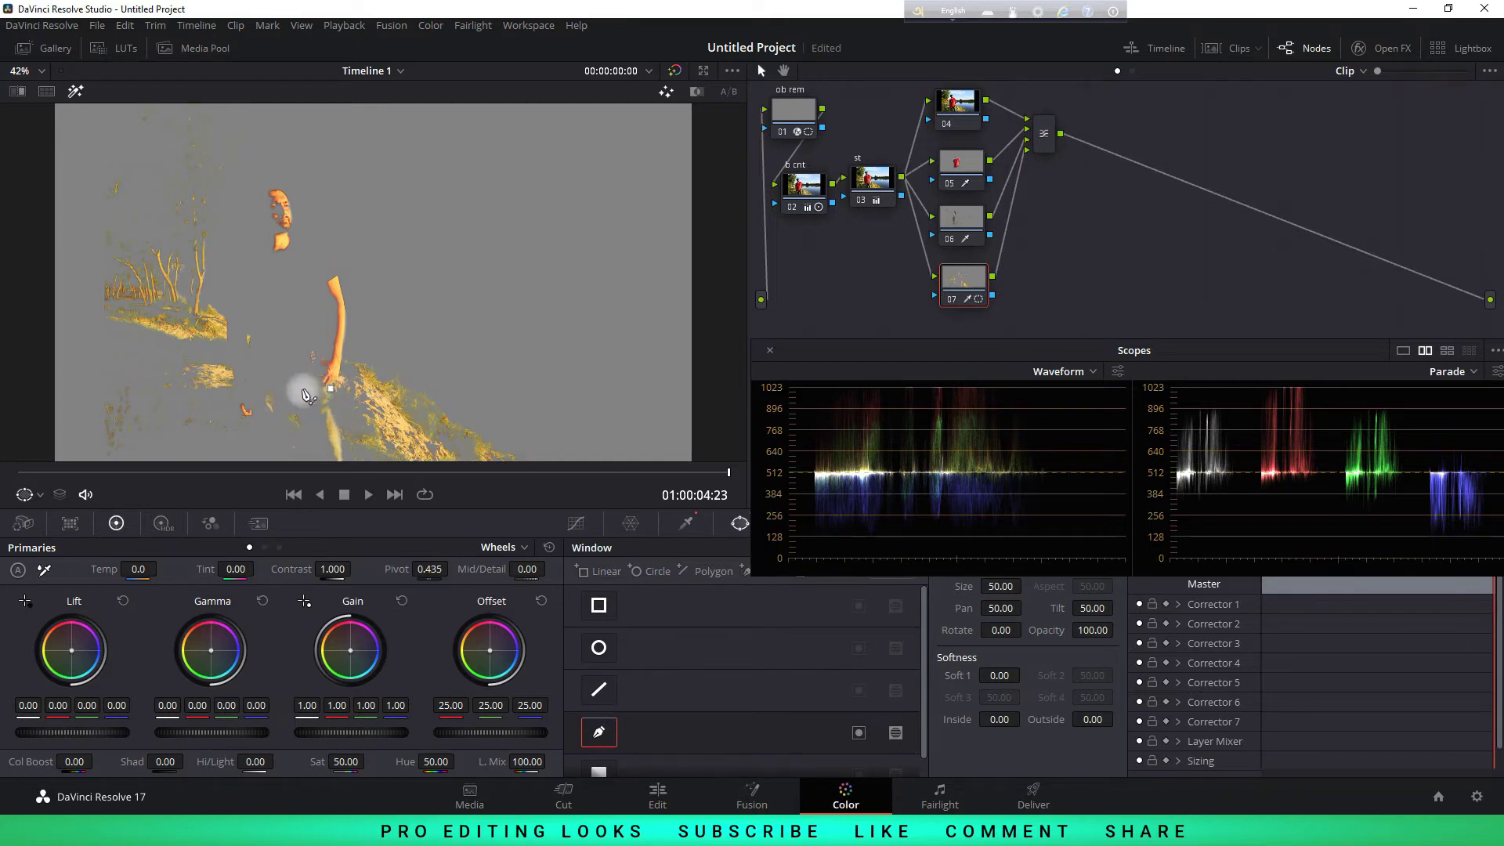
pyautogui.click(303, 385)
pyautogui.click(322, 351)
pyautogui.click(330, 321)
pyautogui.click(322, 286)
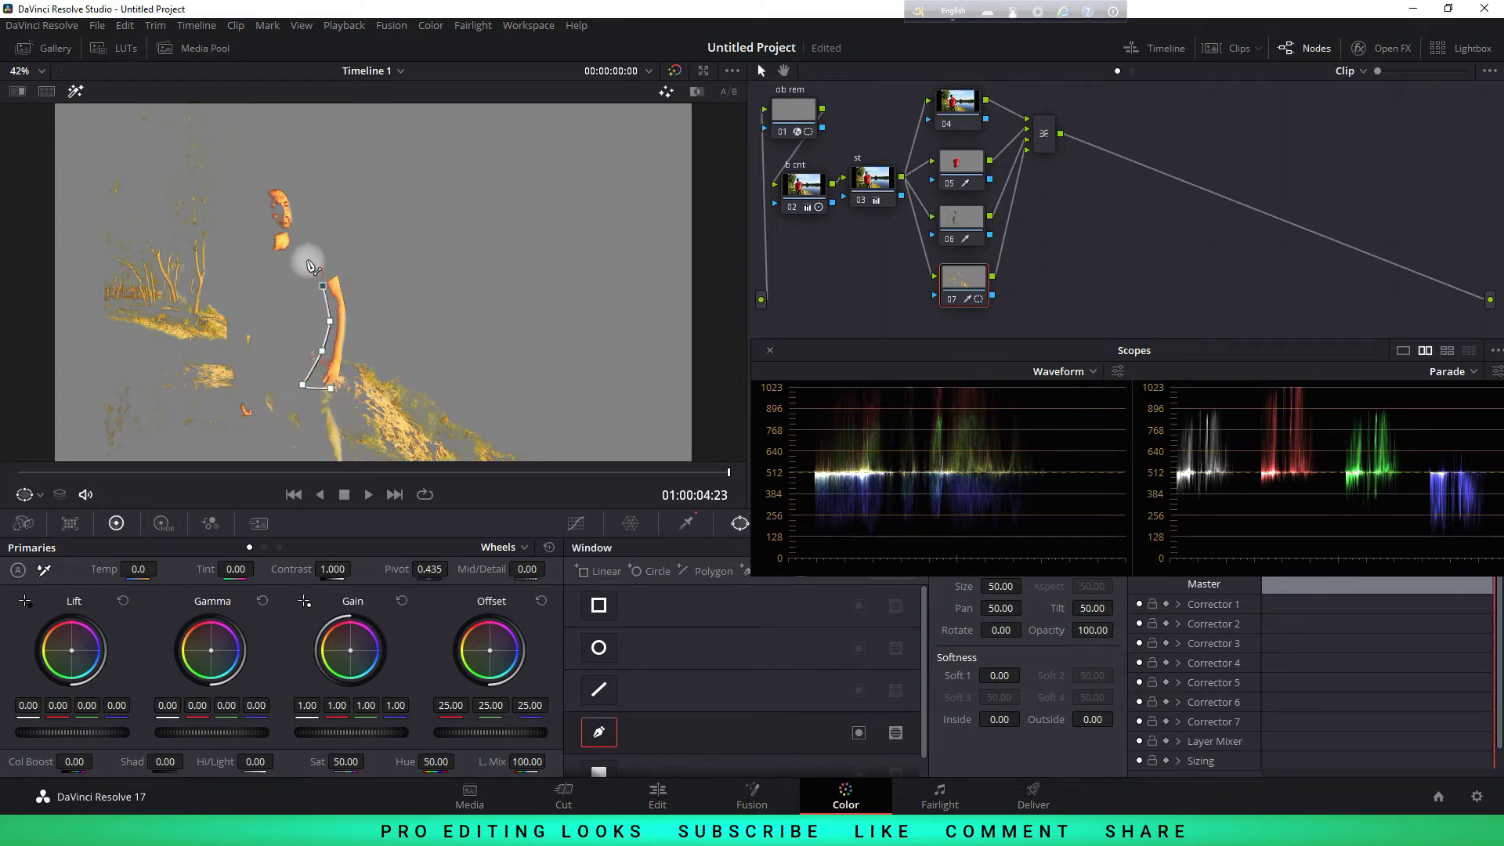
pyautogui.click(307, 259)
# Continue the Curve outline over the head and down the right side, closing the shape
pyautogui.click(261, 262)
pyautogui.click(254, 241)
pyautogui.click(247, 205)
pyautogui.click(257, 171)
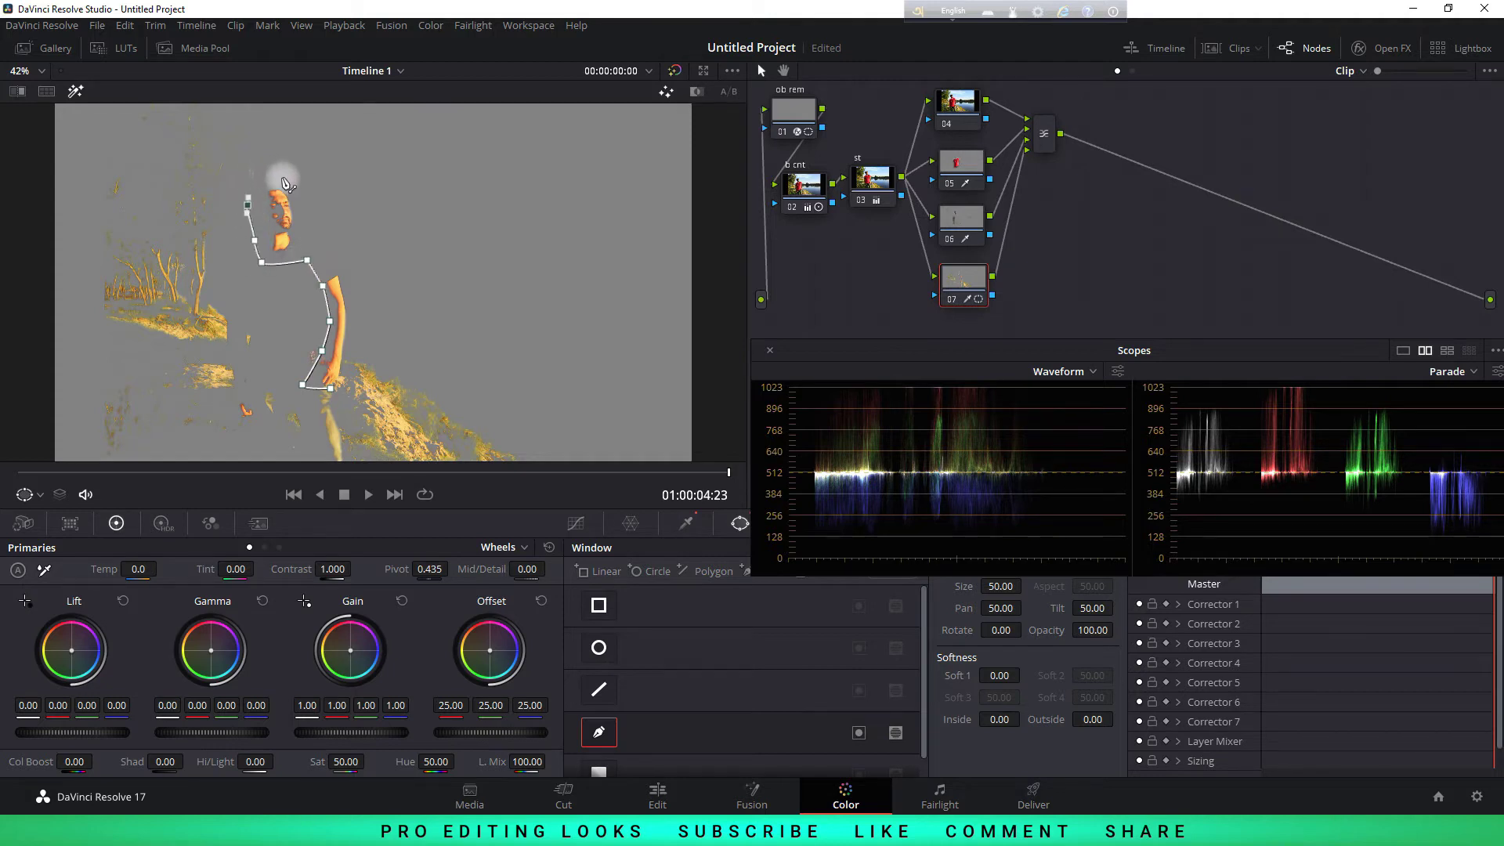
pyautogui.click(284, 178)
pyautogui.click(309, 199)
pyautogui.click(317, 225)
pyautogui.click(343, 251)
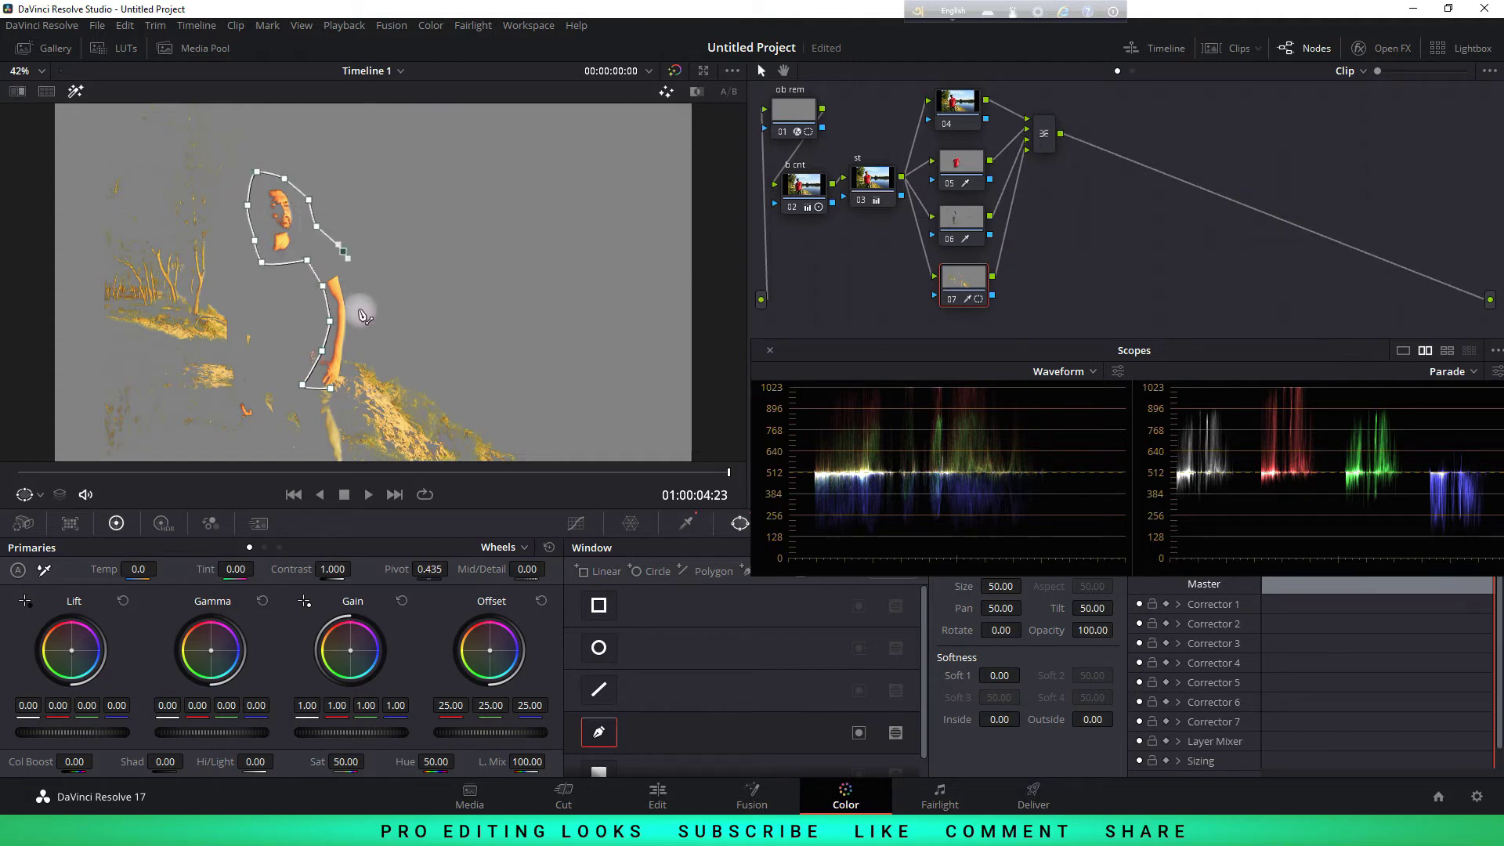
pyautogui.click(355, 286)
pyautogui.click(359, 313)
pyautogui.click(351, 351)
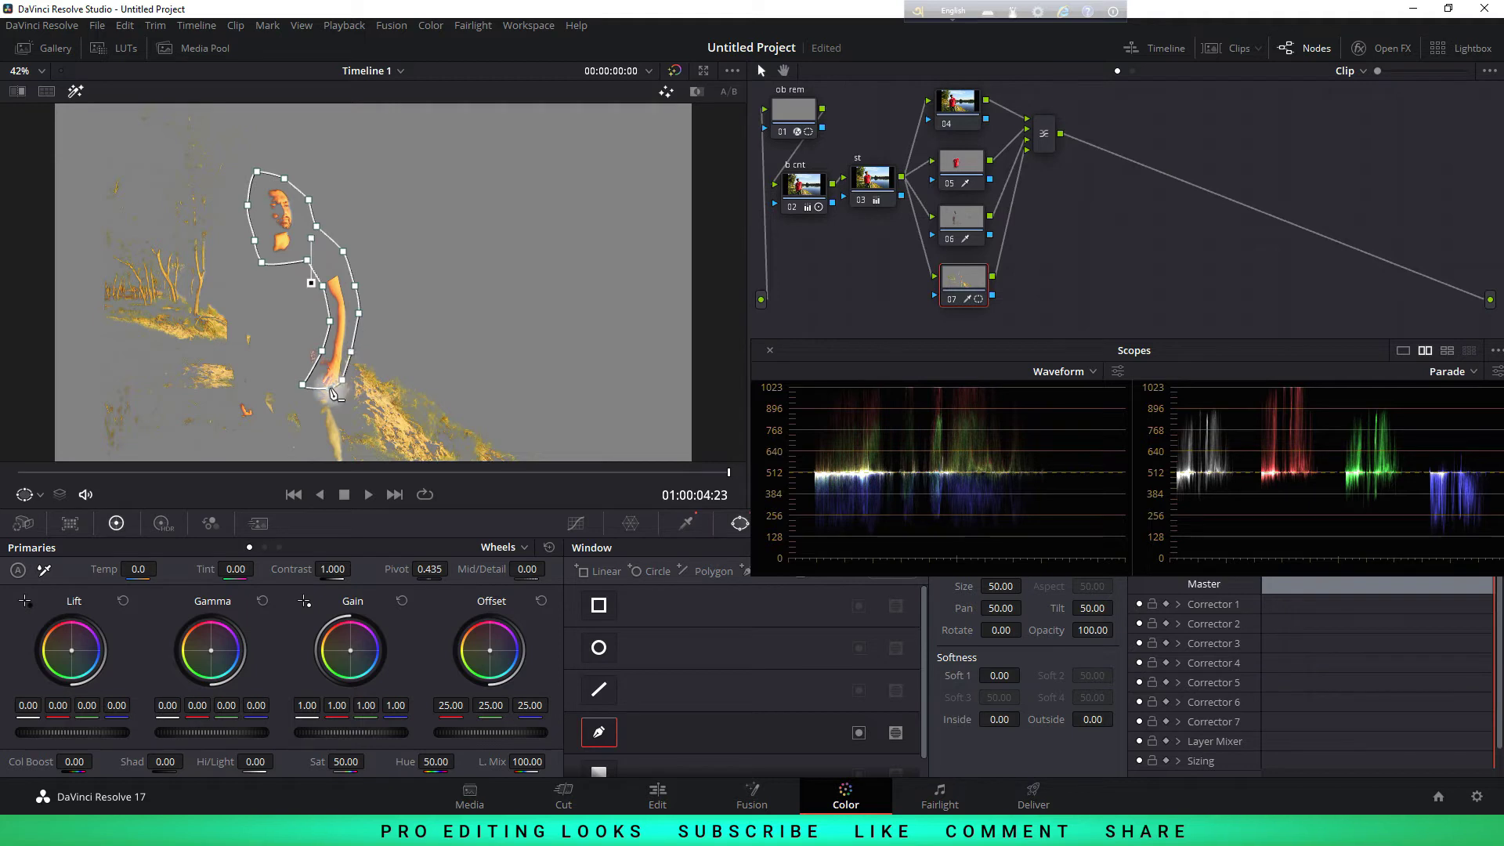
pyautogui.click(330, 390)
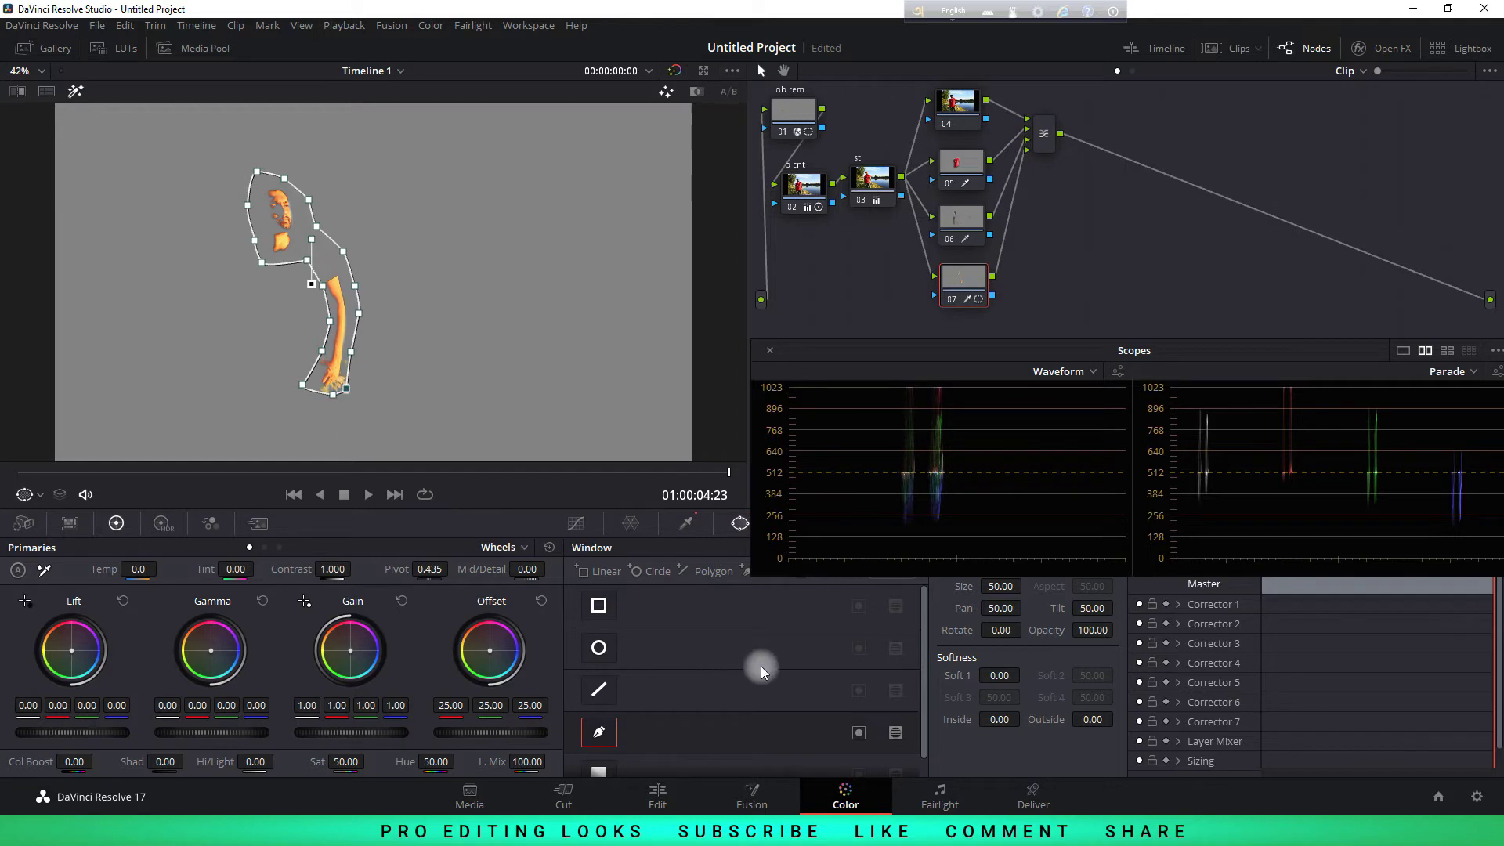
# Add a second Curve window to node 07 with two points and a curve handle beside the hand
pyautogui.moveTo(998, 349); pyautogui.dragTo(1028, 234)
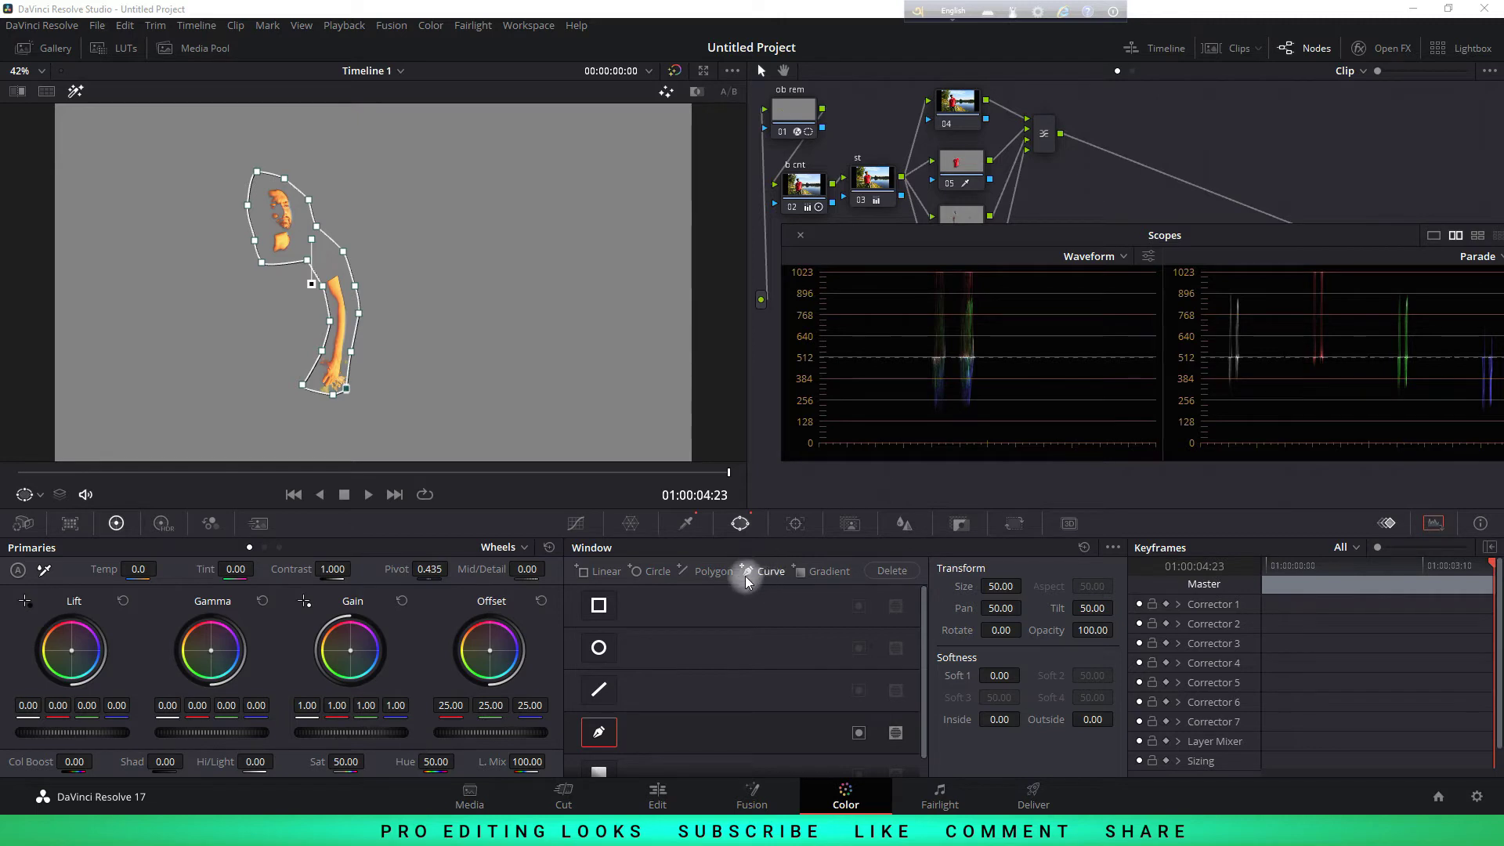
pyautogui.click(745, 574)
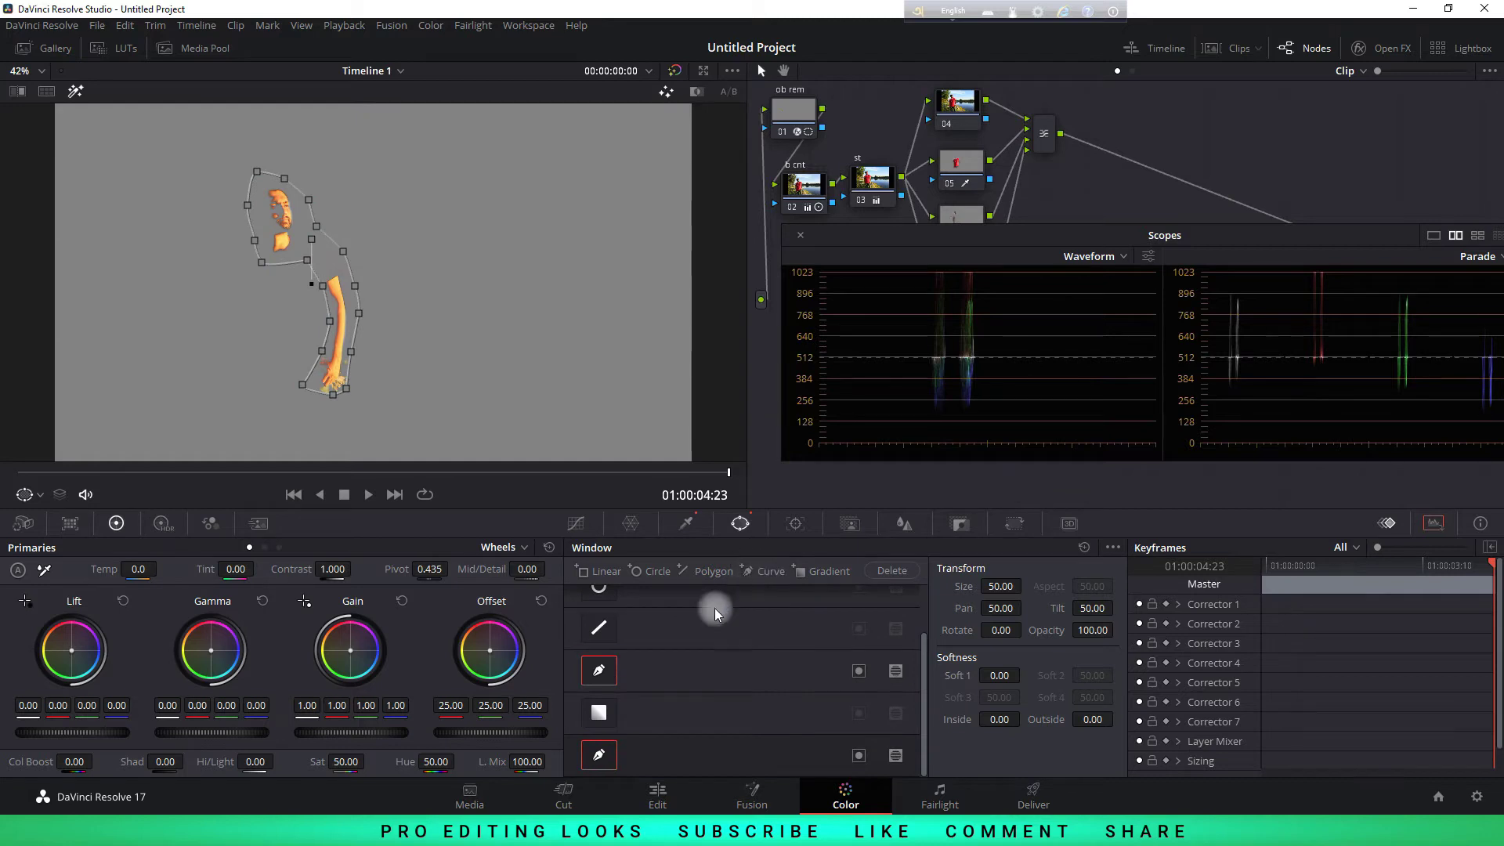
pyautogui.click(77, 92)
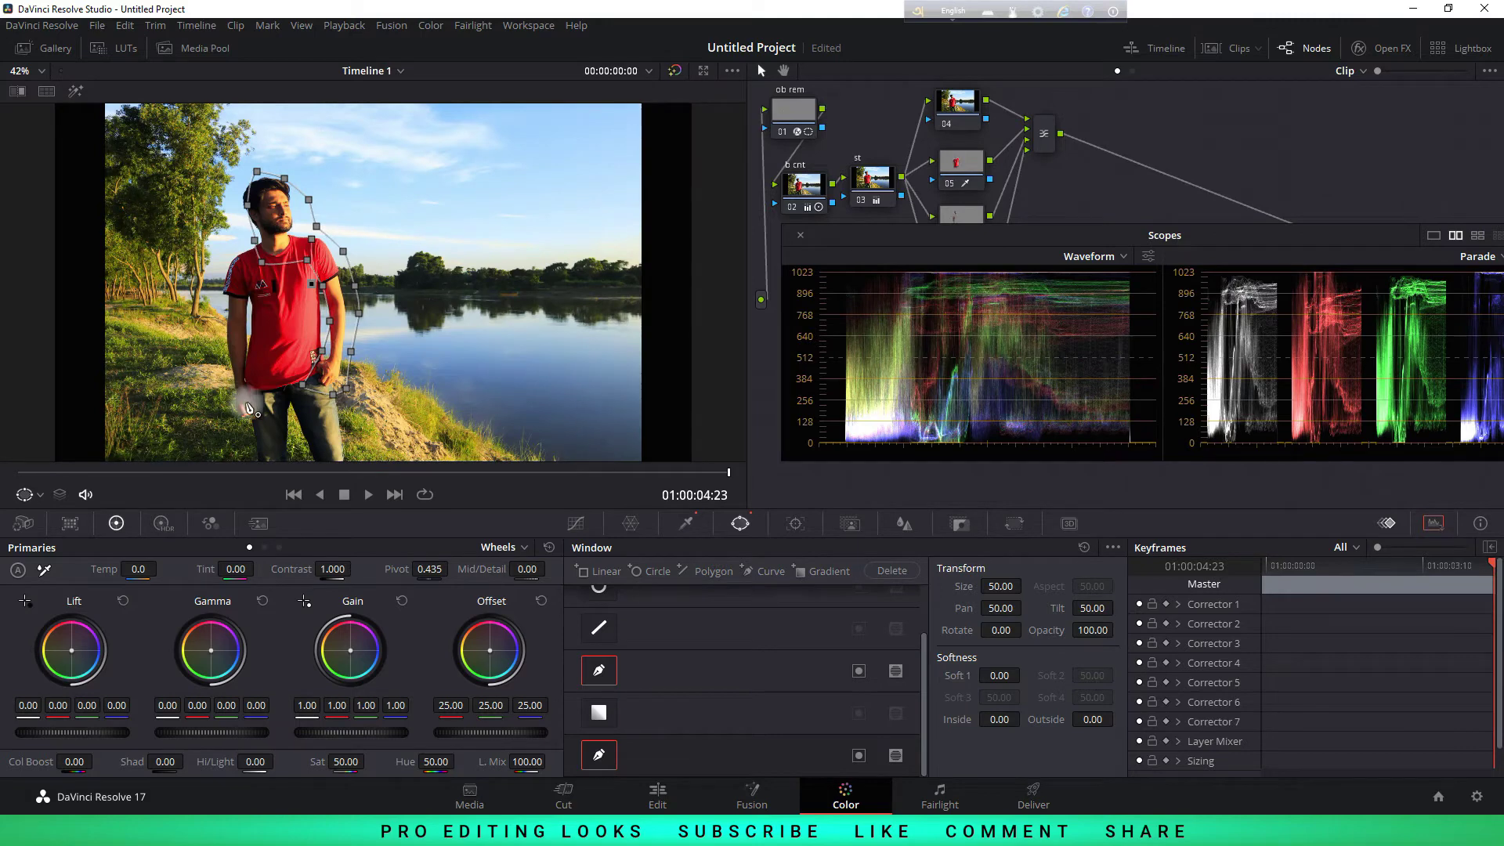
pyautogui.click(245, 400)
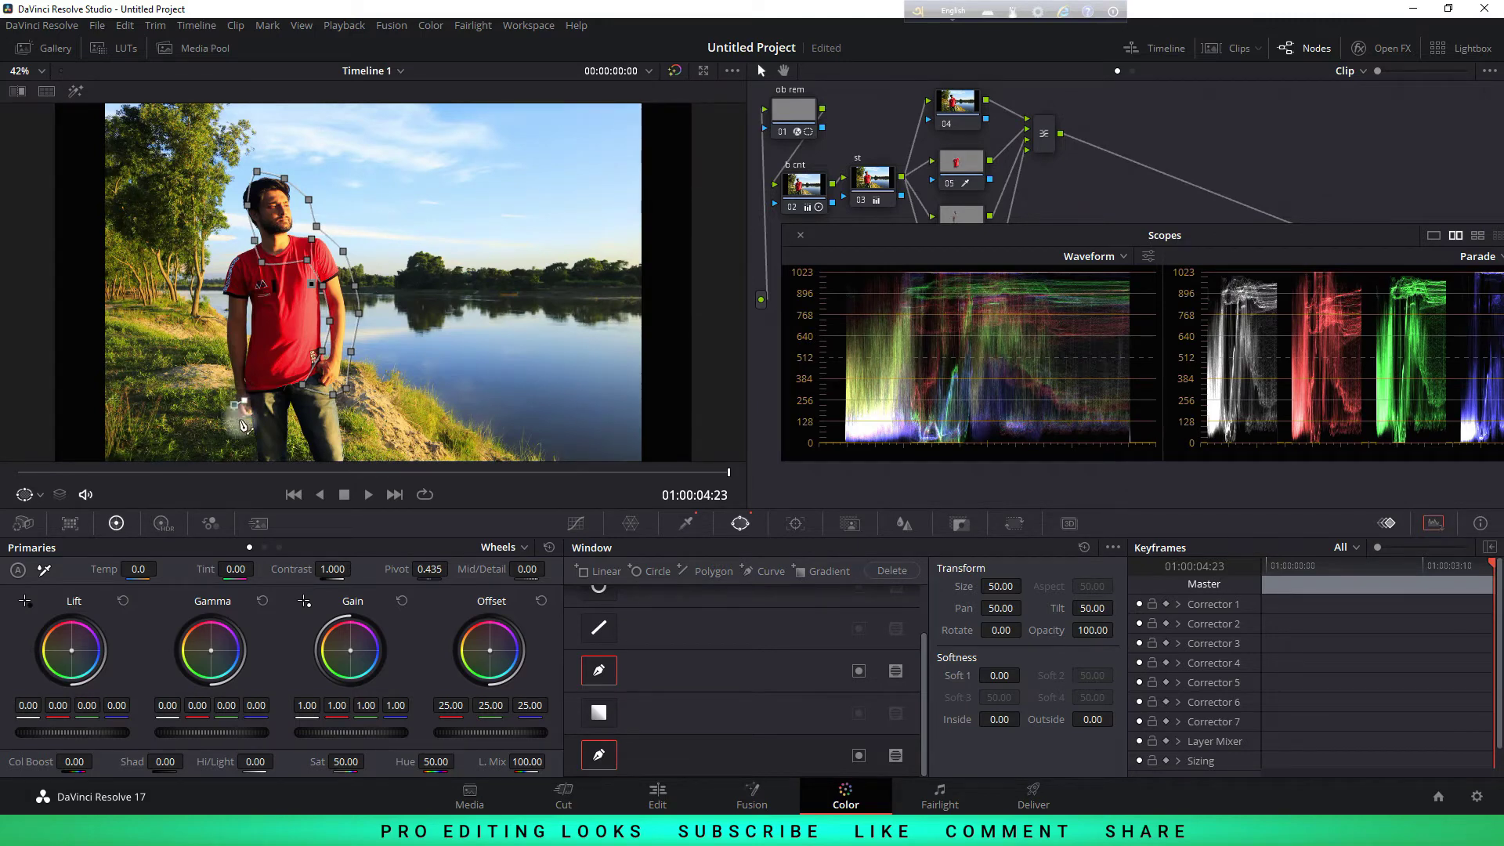
pyautogui.click(242, 417)
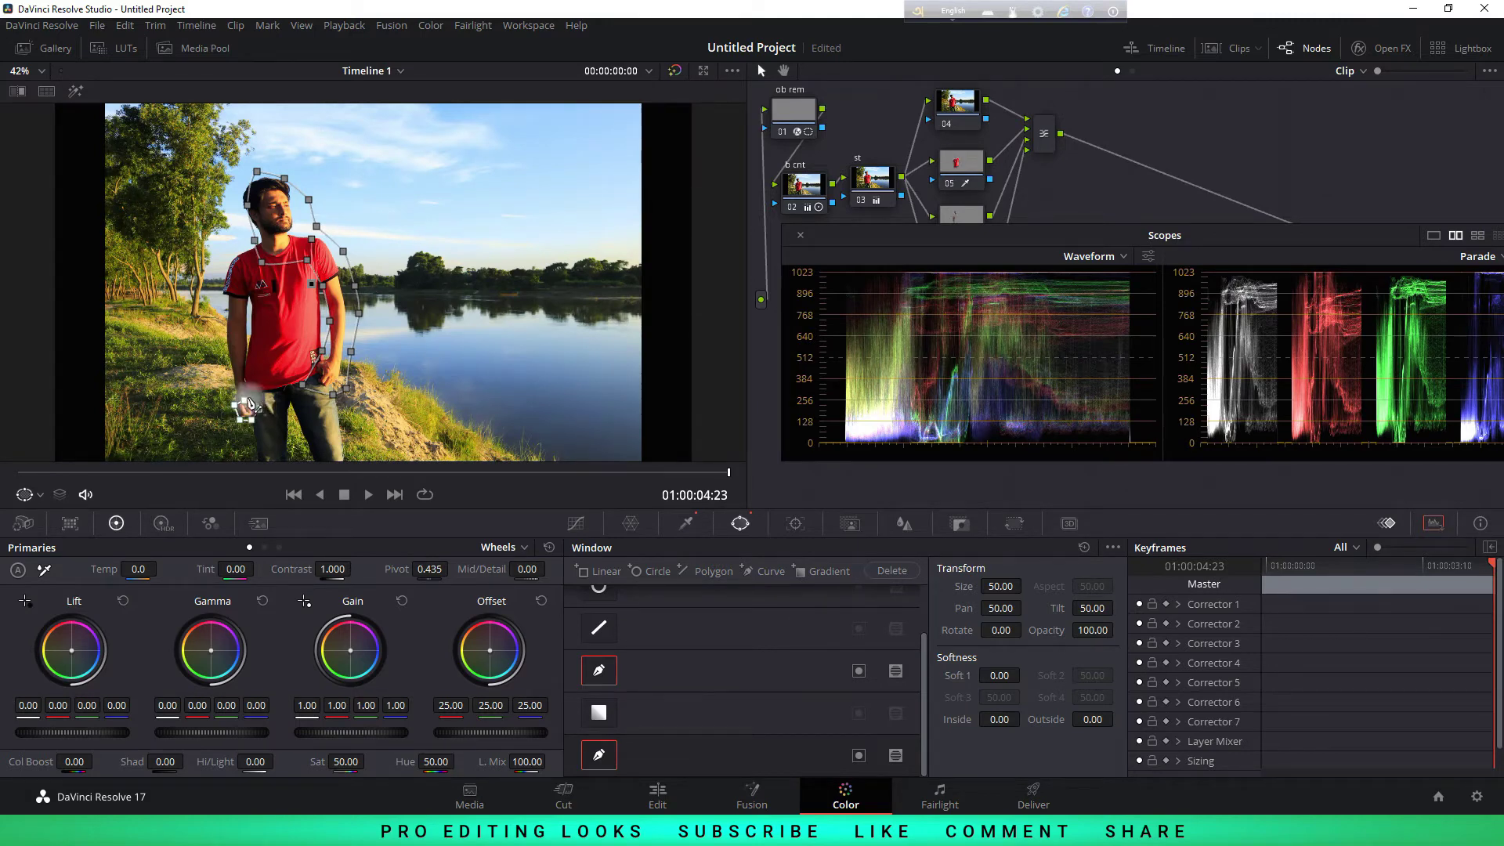
pyautogui.moveTo(245, 409); pyautogui.dragTo(245, 365)
pyautogui.click(75, 94)
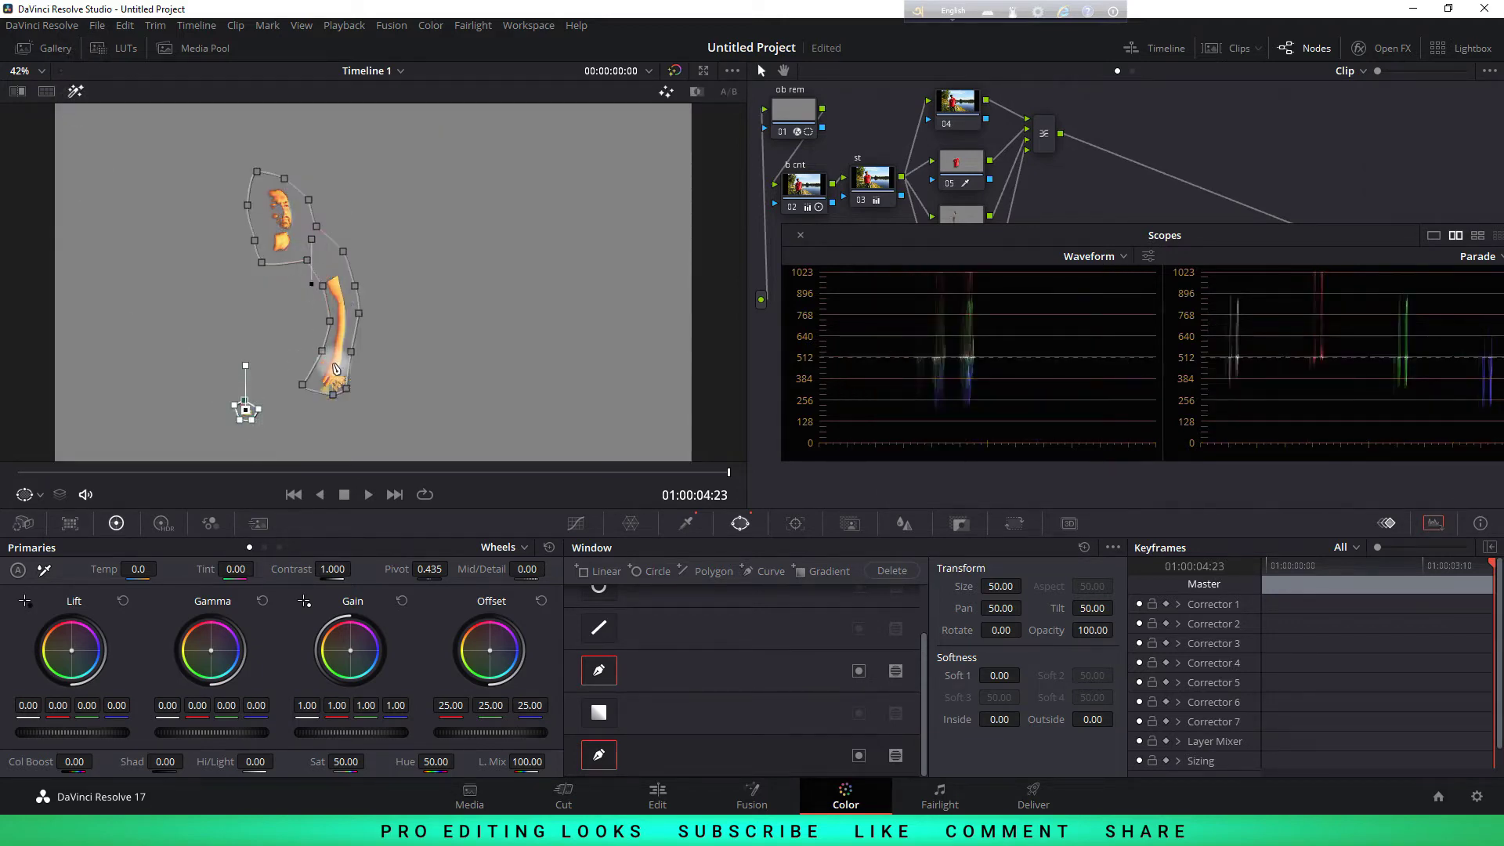
pyautogui.click(587, 528)
pyautogui.moveTo(1037, 233); pyautogui.dragTo(1020, 335)
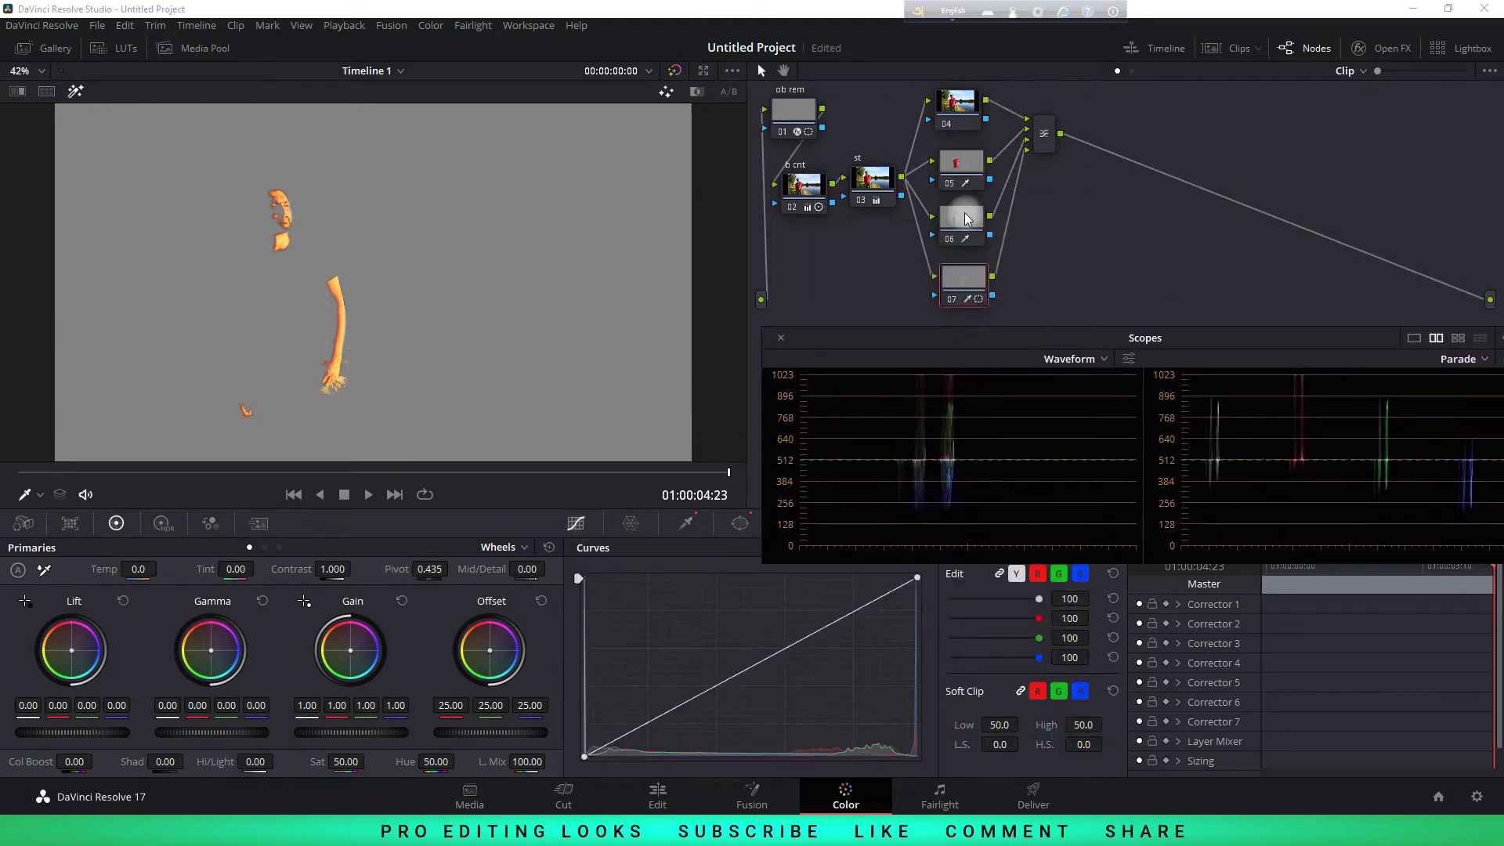
# Select node 06 and begin a Curve window, tracing up the arm to the shoulder
pyautogui.click(965, 215)
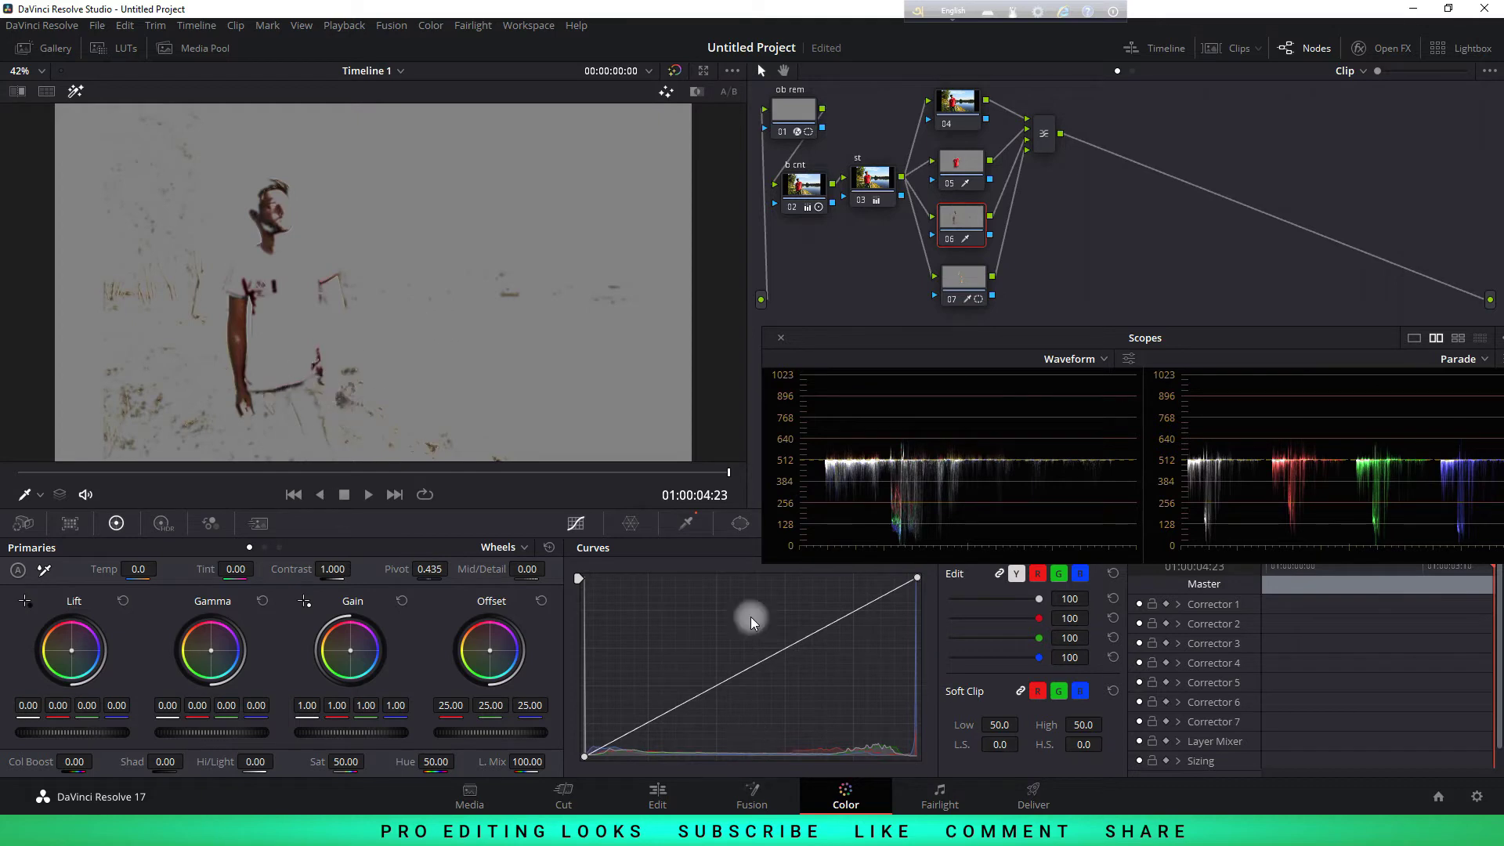
pyautogui.click(740, 523)
pyautogui.click(597, 736)
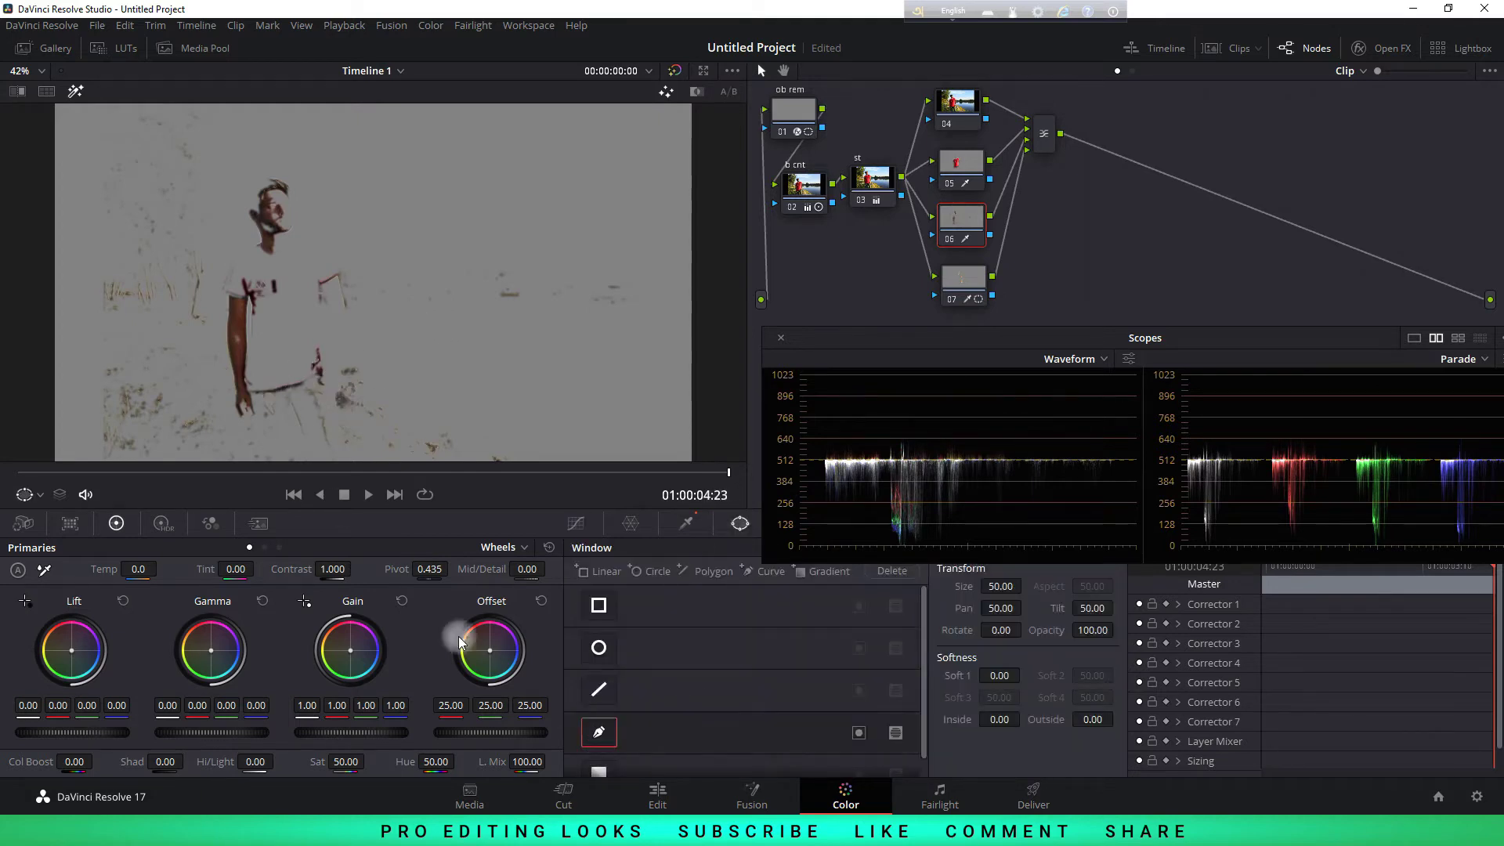
pyautogui.click(257, 412)
pyautogui.click(236, 419)
pyautogui.click(226, 398)
pyautogui.click(222, 368)
pyautogui.click(221, 332)
pyautogui.click(223, 294)
pyautogui.click(232, 262)
pyautogui.click(251, 250)
pyautogui.click(247, 225)
# Wrap the outline over the head and trace down past the neck and chest edge
pyautogui.click(241, 202)
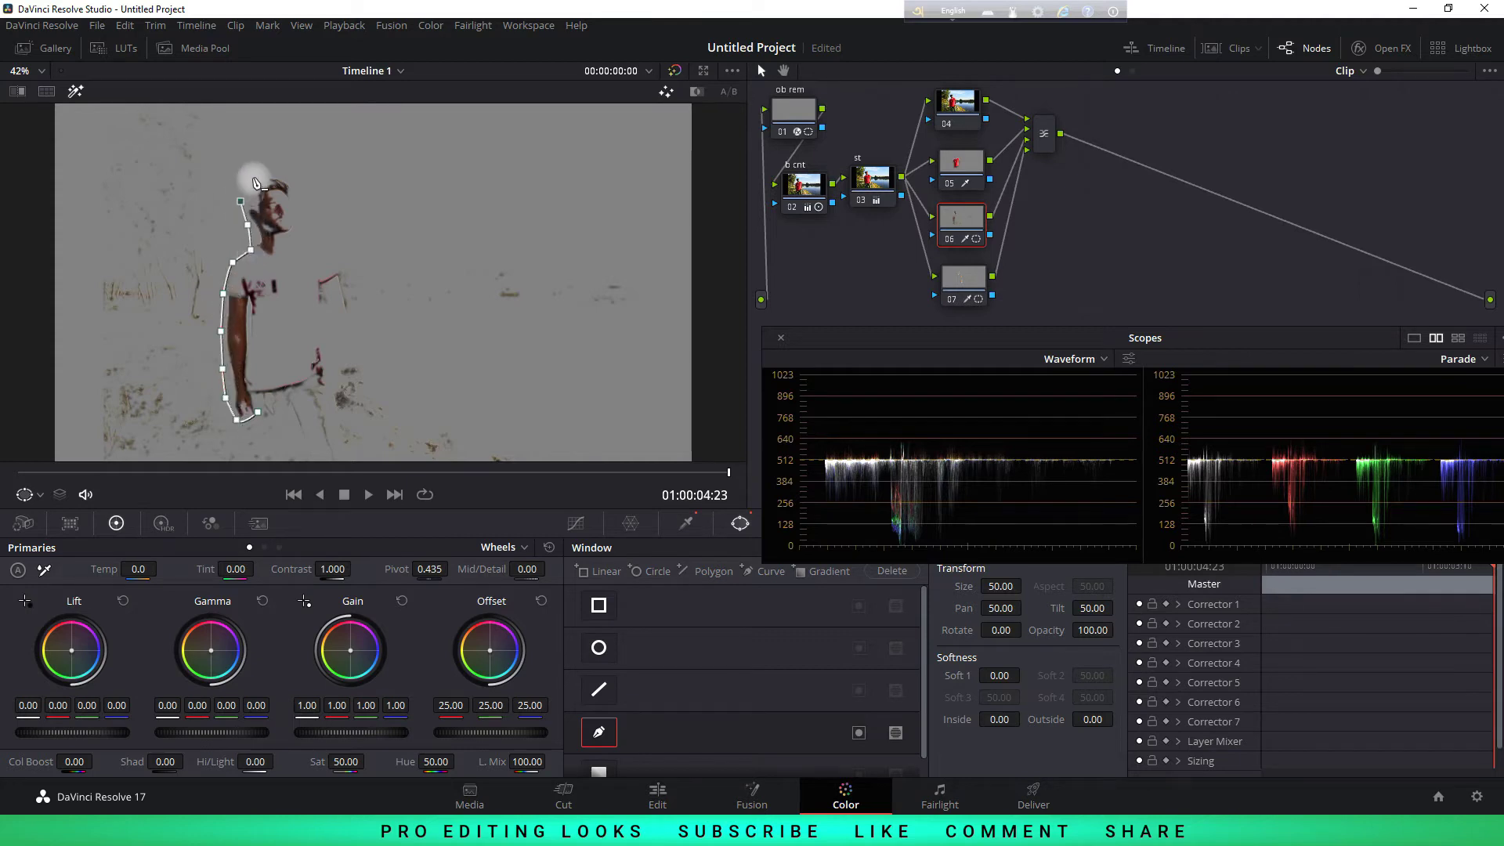
pyautogui.click(253, 178)
pyautogui.click(275, 173)
pyautogui.click(297, 187)
pyautogui.click(296, 201)
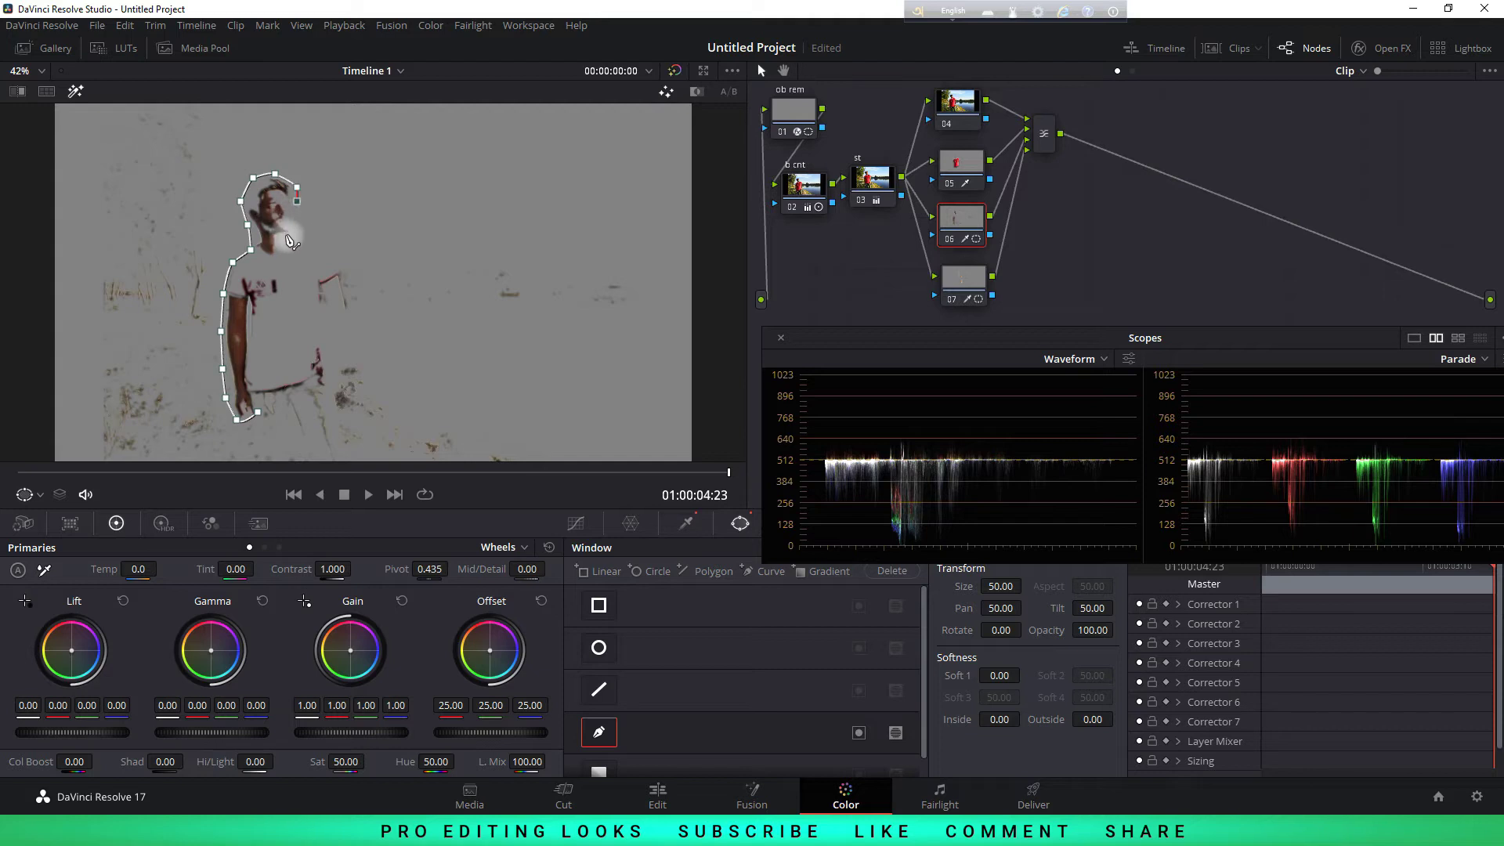
pyautogui.click(286, 235)
pyautogui.click(281, 258)
pyautogui.click(264, 259)
pyautogui.click(248, 266)
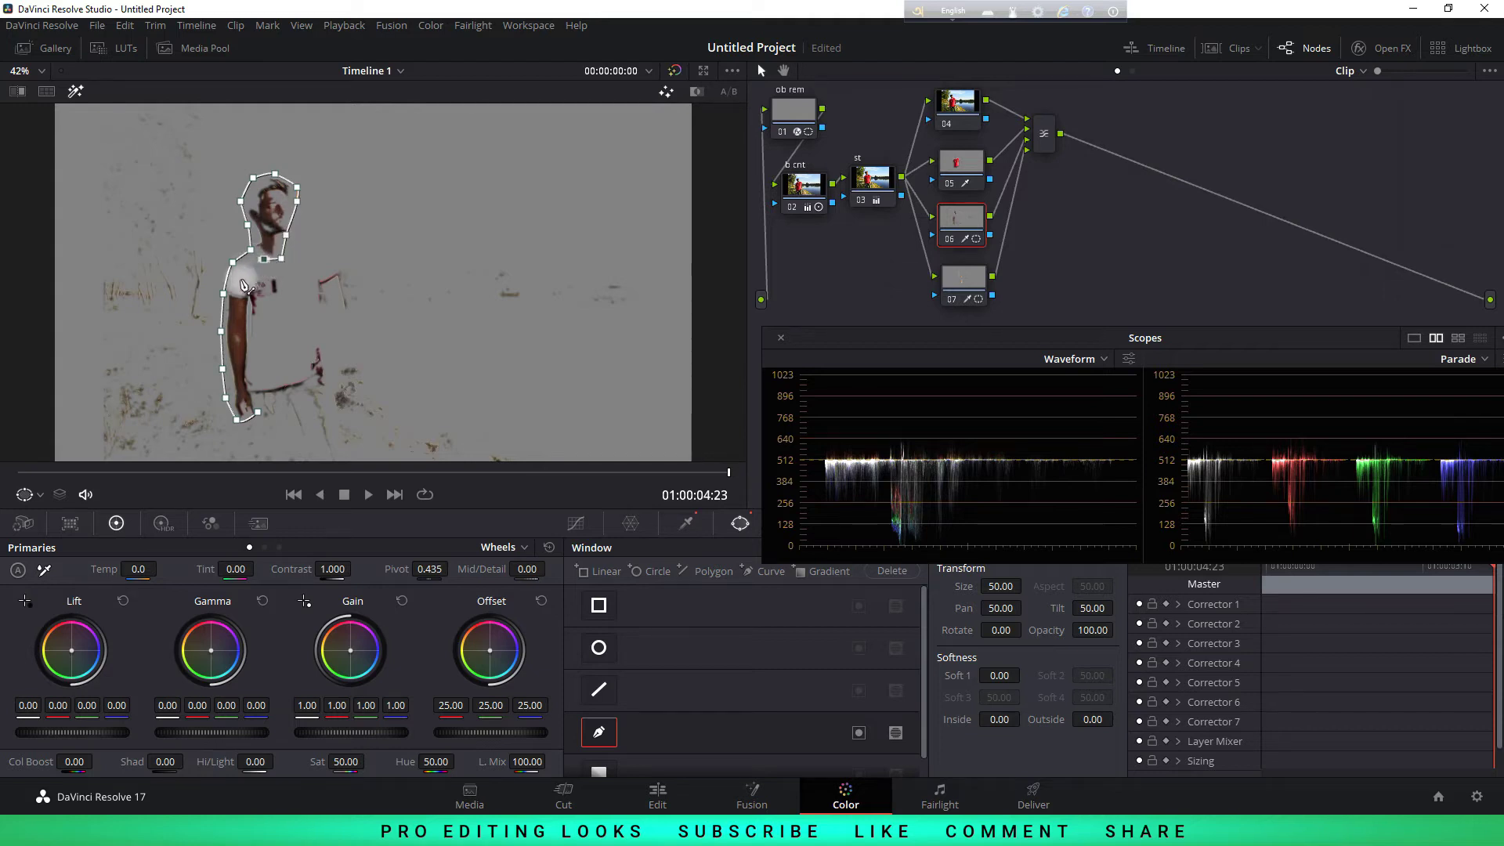
pyautogui.click(241, 280)
pyautogui.click(248, 291)
pyautogui.click(252, 305)
# Finish the outline down the arm and close the Curve window on node 06
pyautogui.click(251, 331)
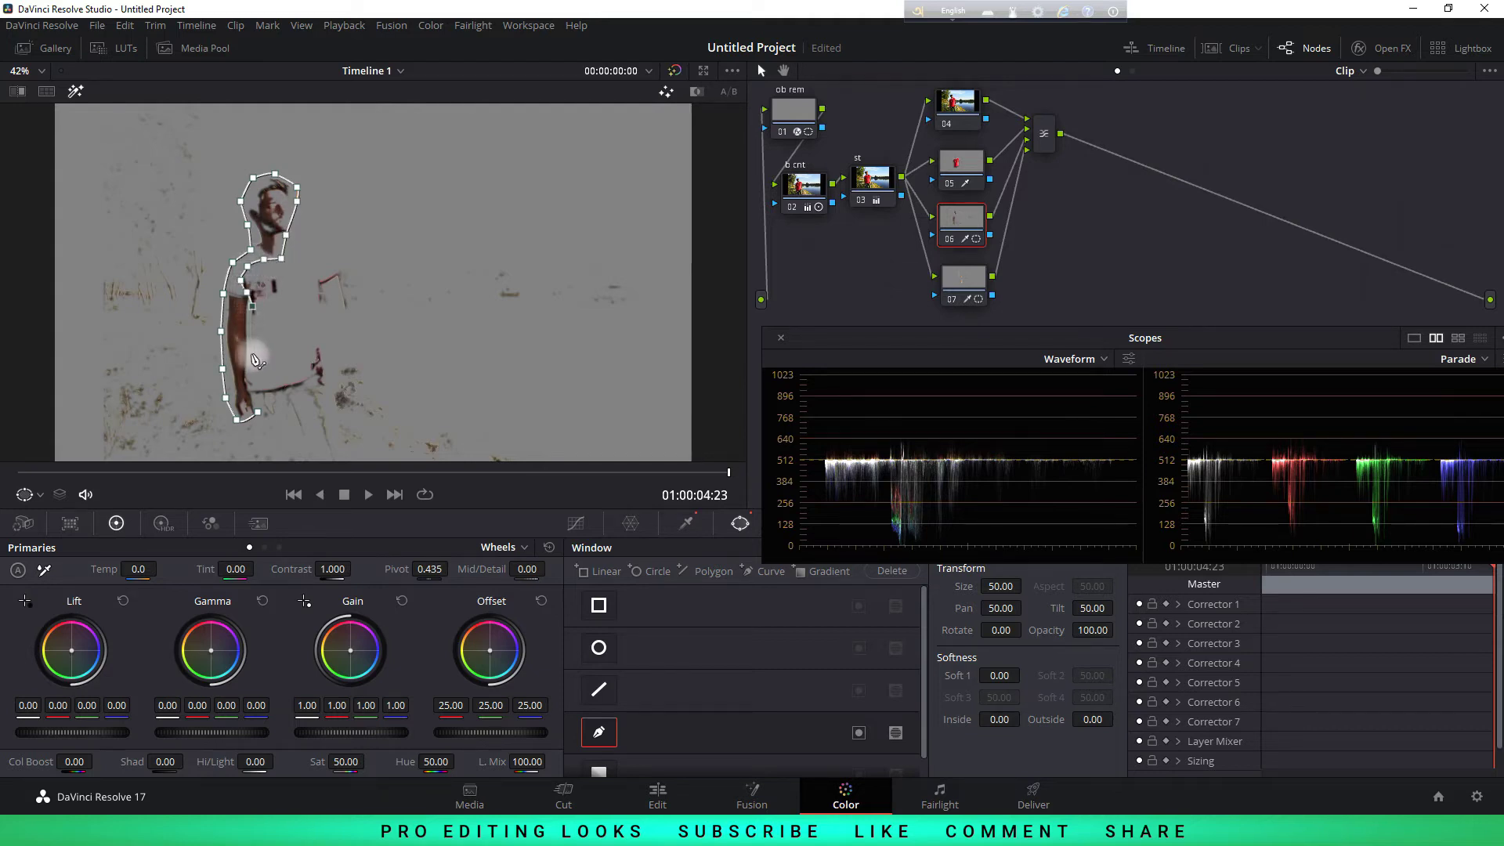
pyautogui.click(250, 354)
pyautogui.click(250, 375)
pyautogui.click(254, 396)
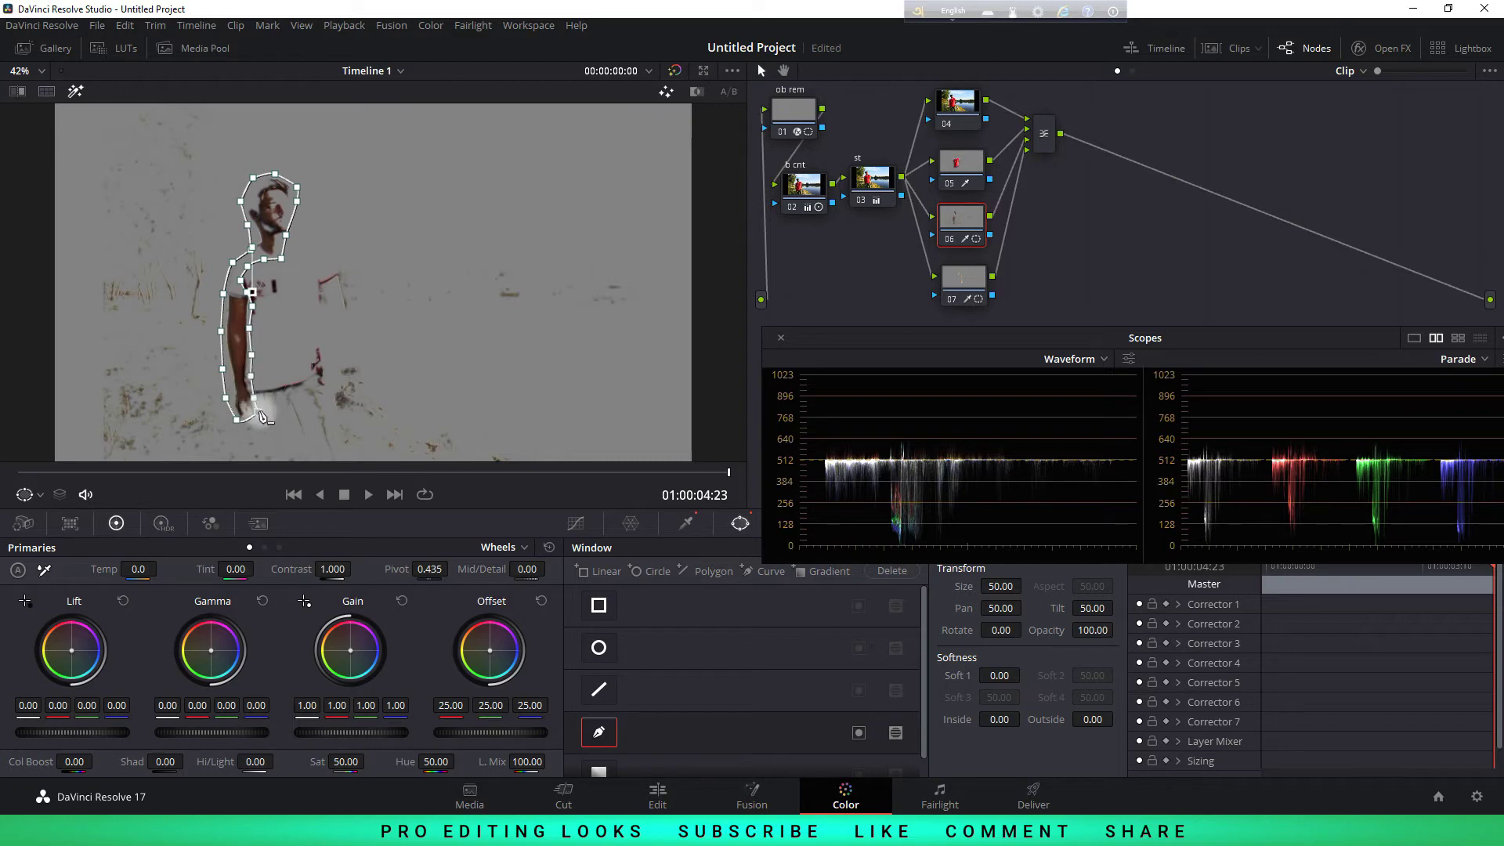
pyautogui.click(261, 414)
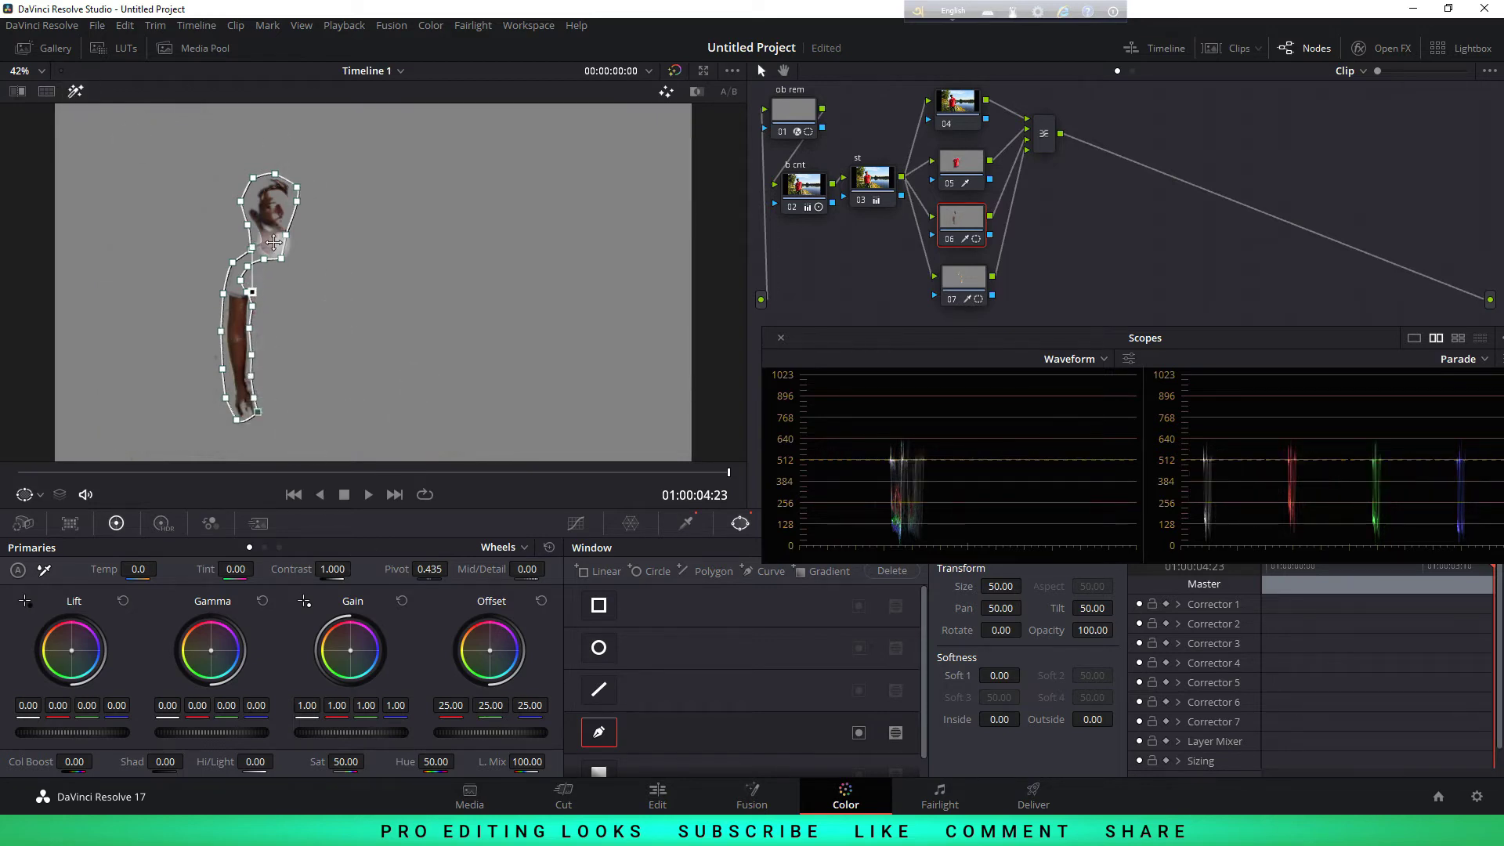
pyautogui.click(292, 220)
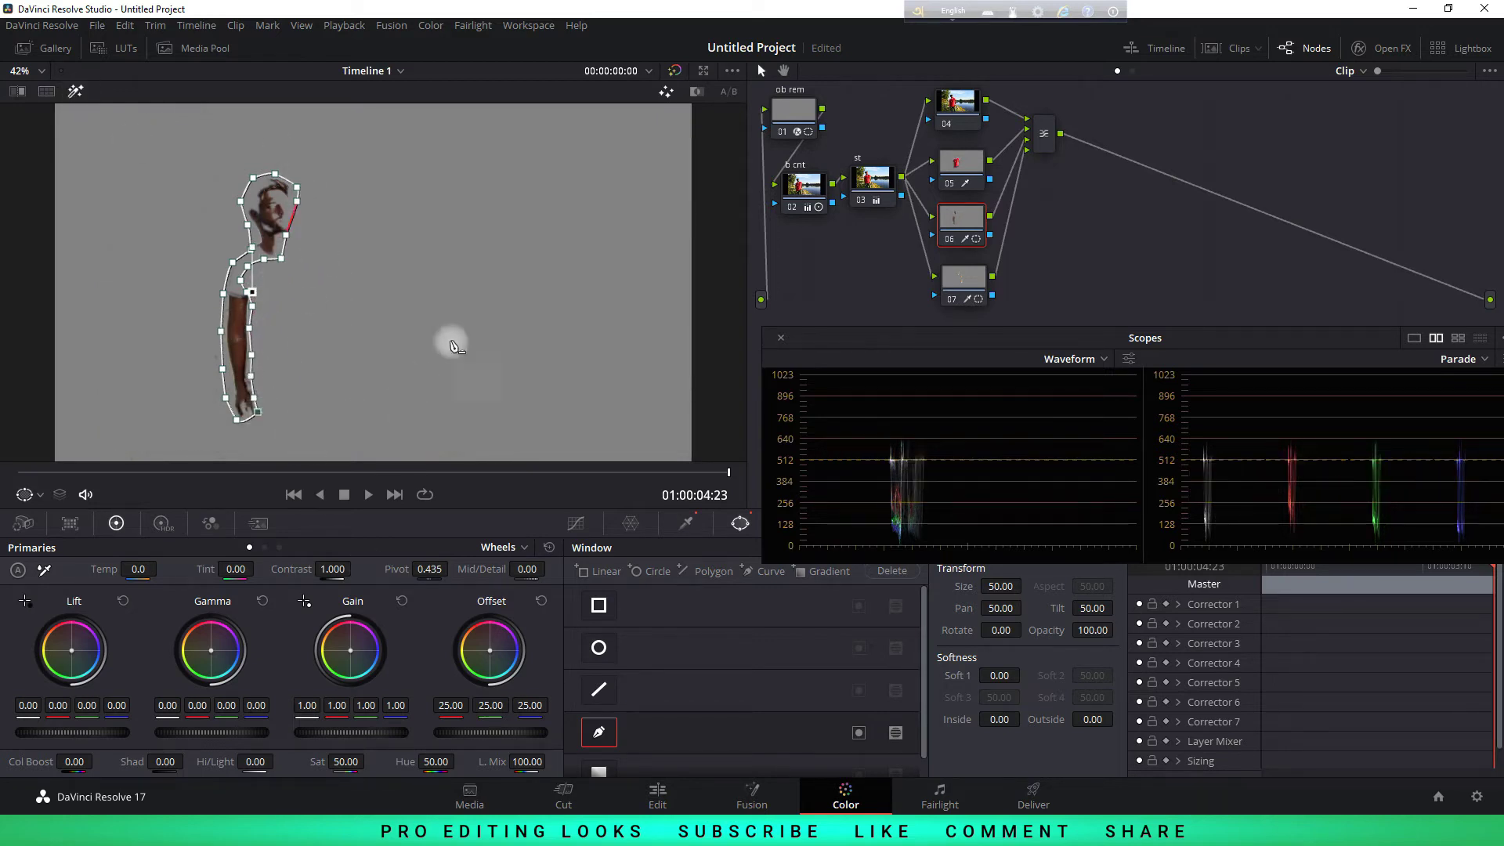
pyautogui.click(966, 163)
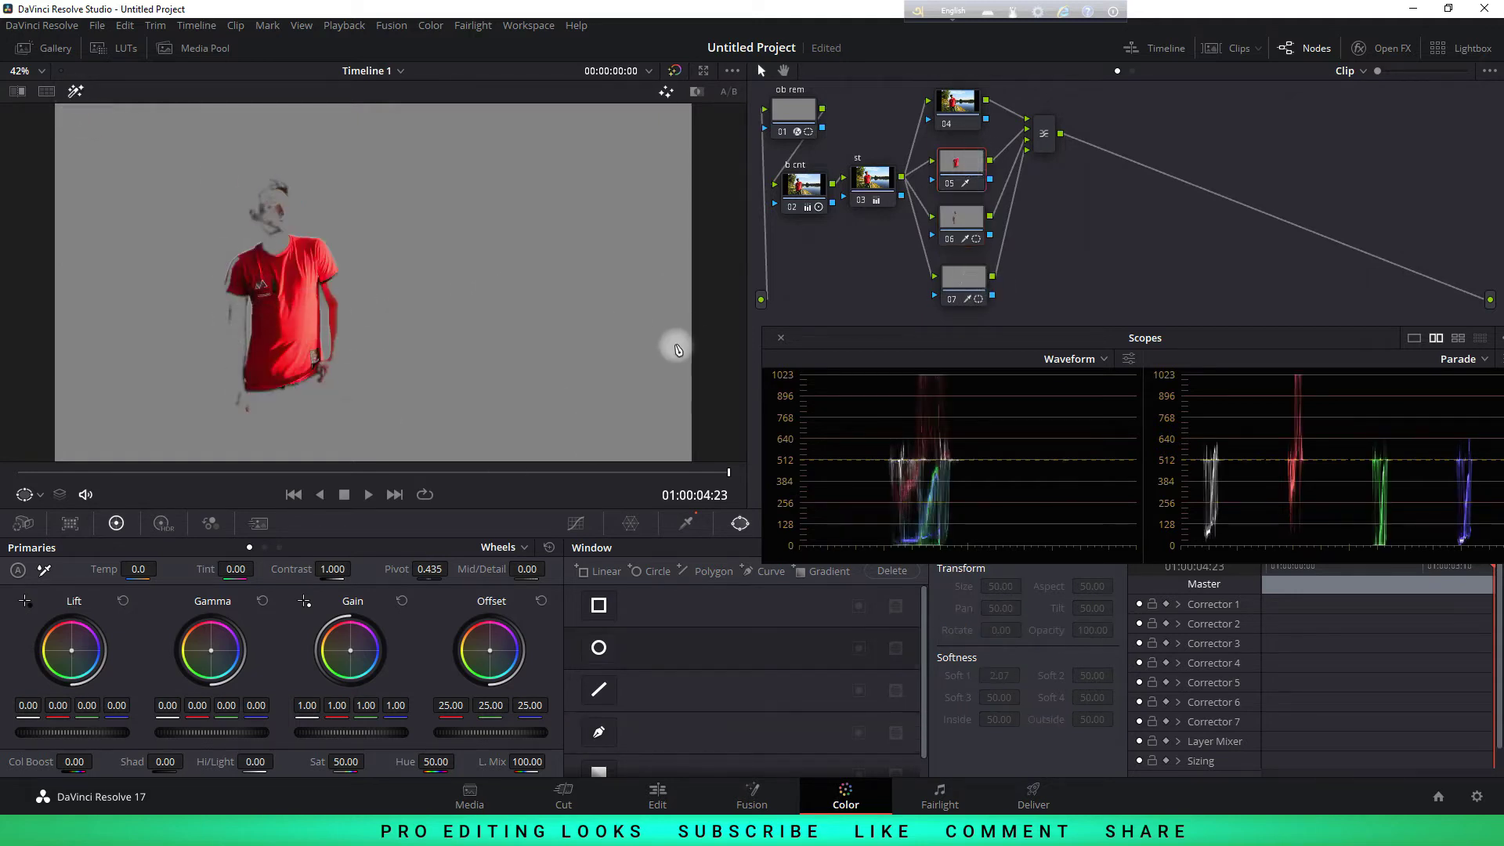
# Show the full-colour image on node 07 and zoom the viewer to 200% on the face
pyautogui.click(75, 90)
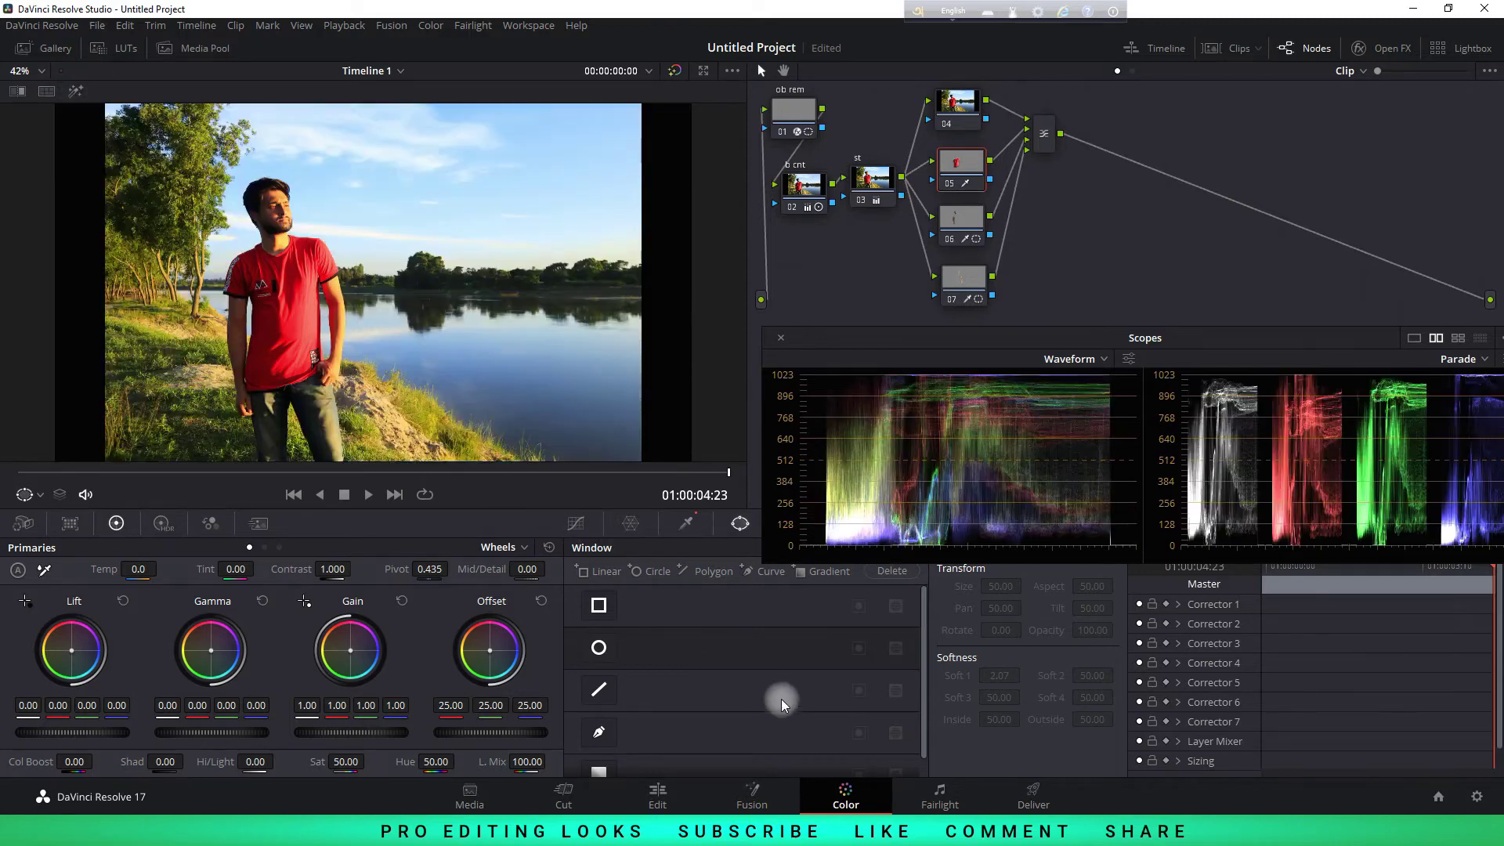
pyautogui.click(962, 276)
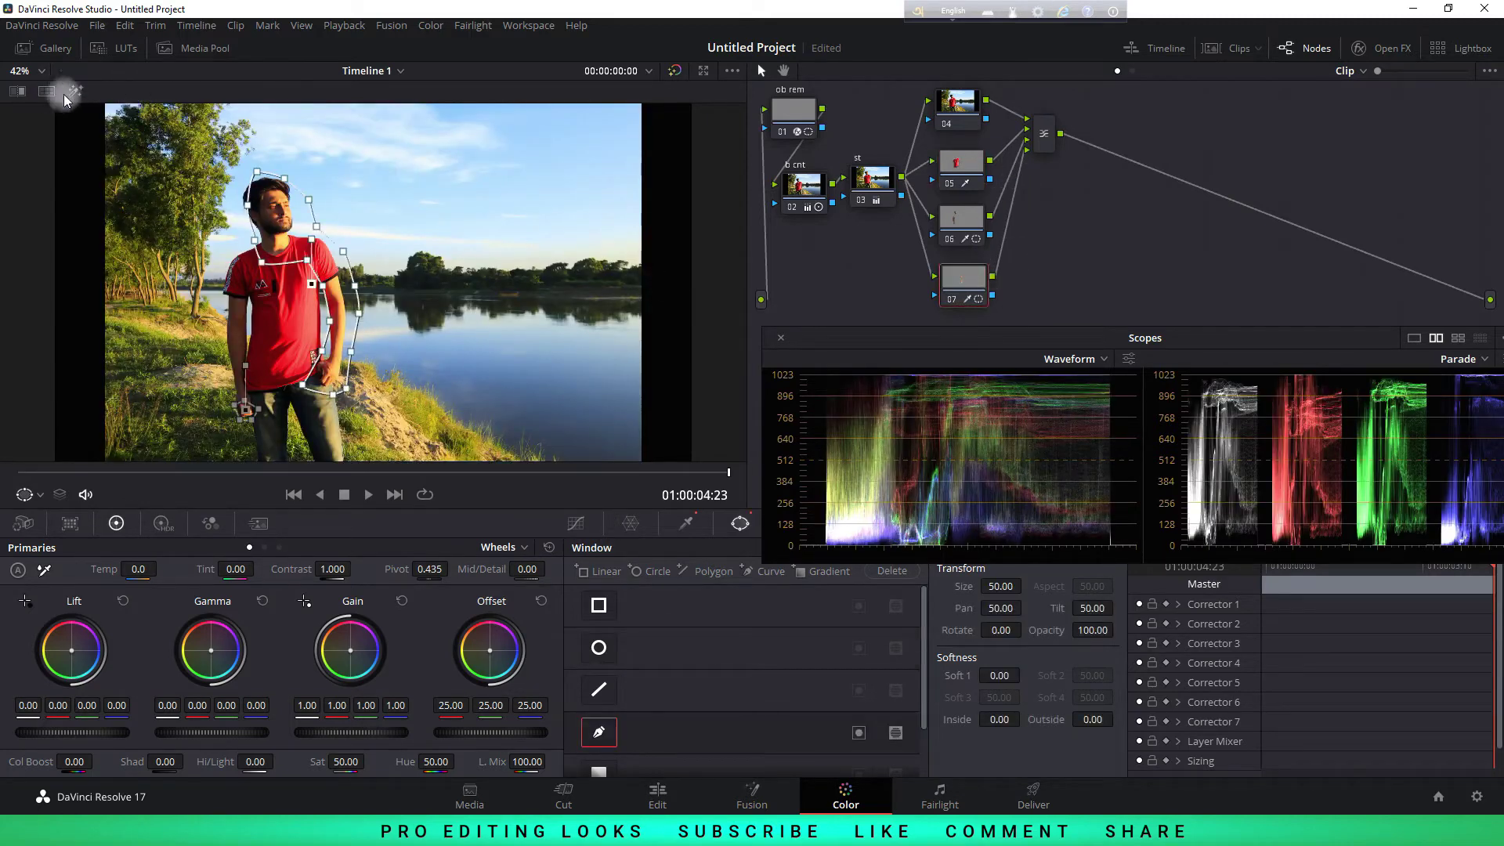
pyautogui.click(577, 524)
pyautogui.click(75, 91)
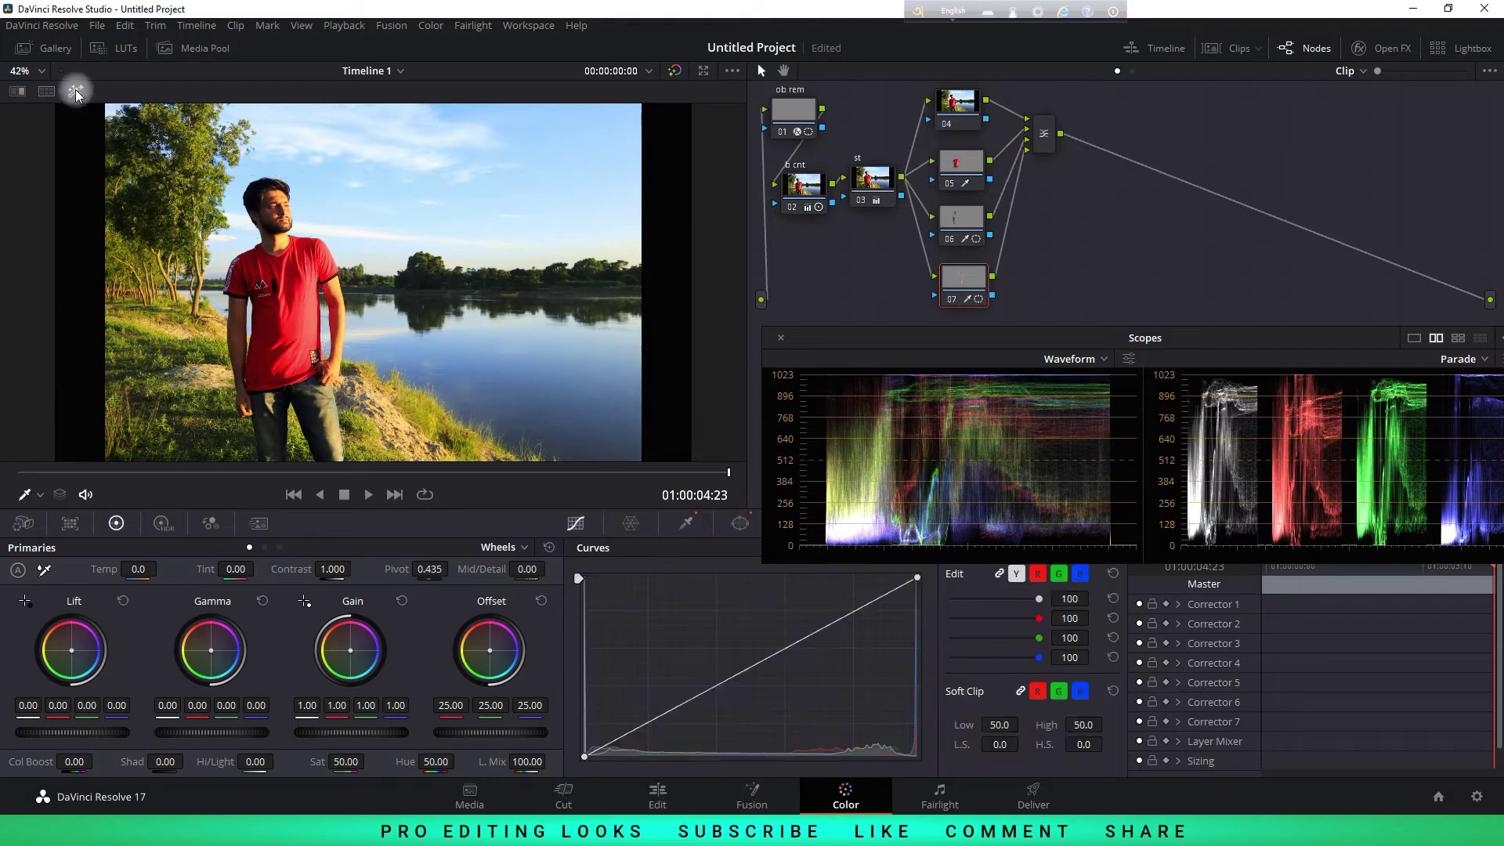
pyautogui.hotkey('shift', 'h')
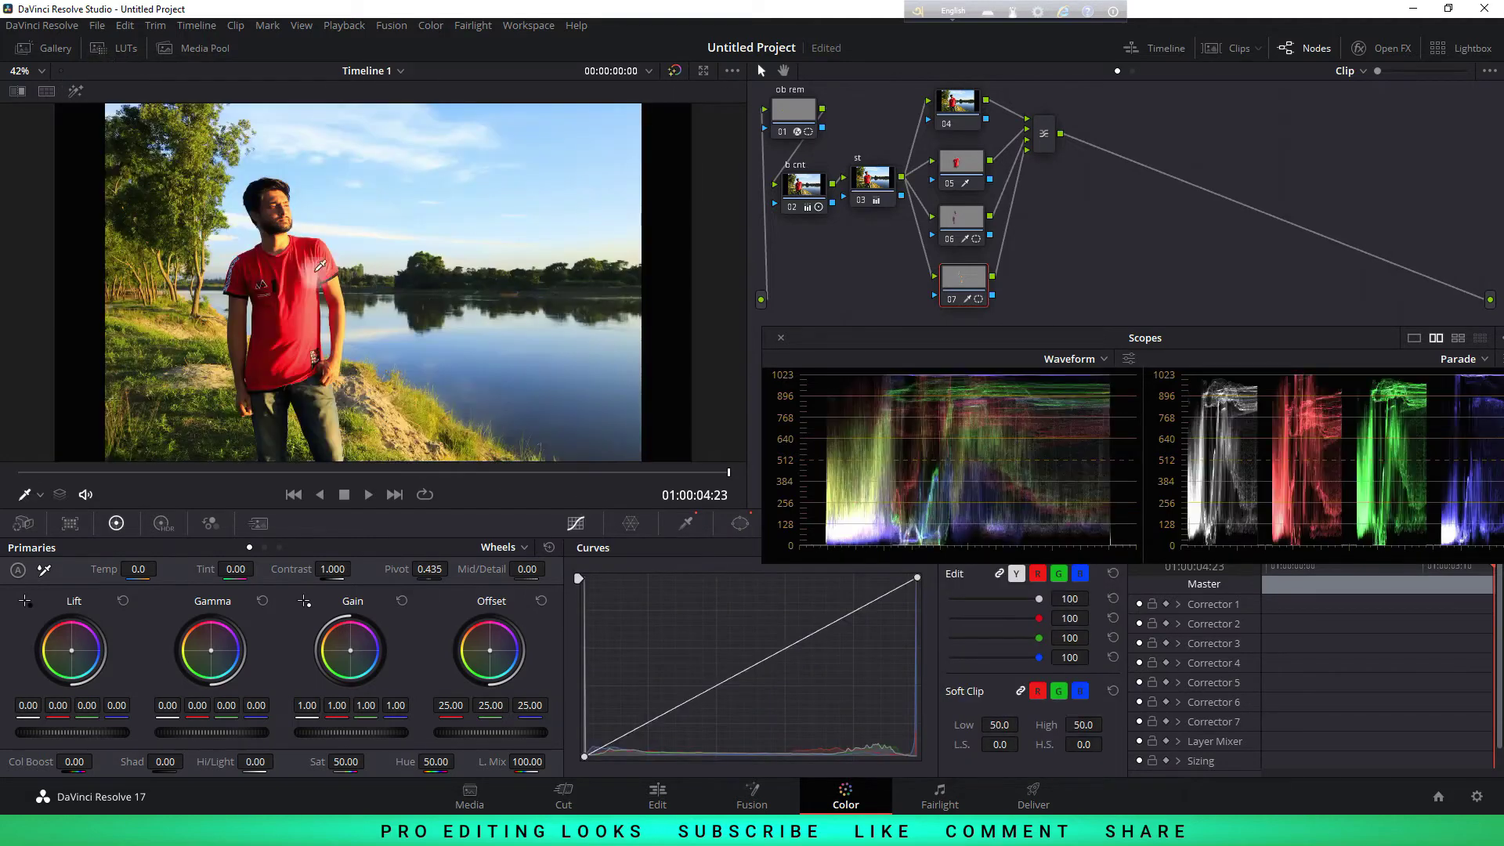
pyautogui.click(13, 74)
pyautogui.click(19, 196)
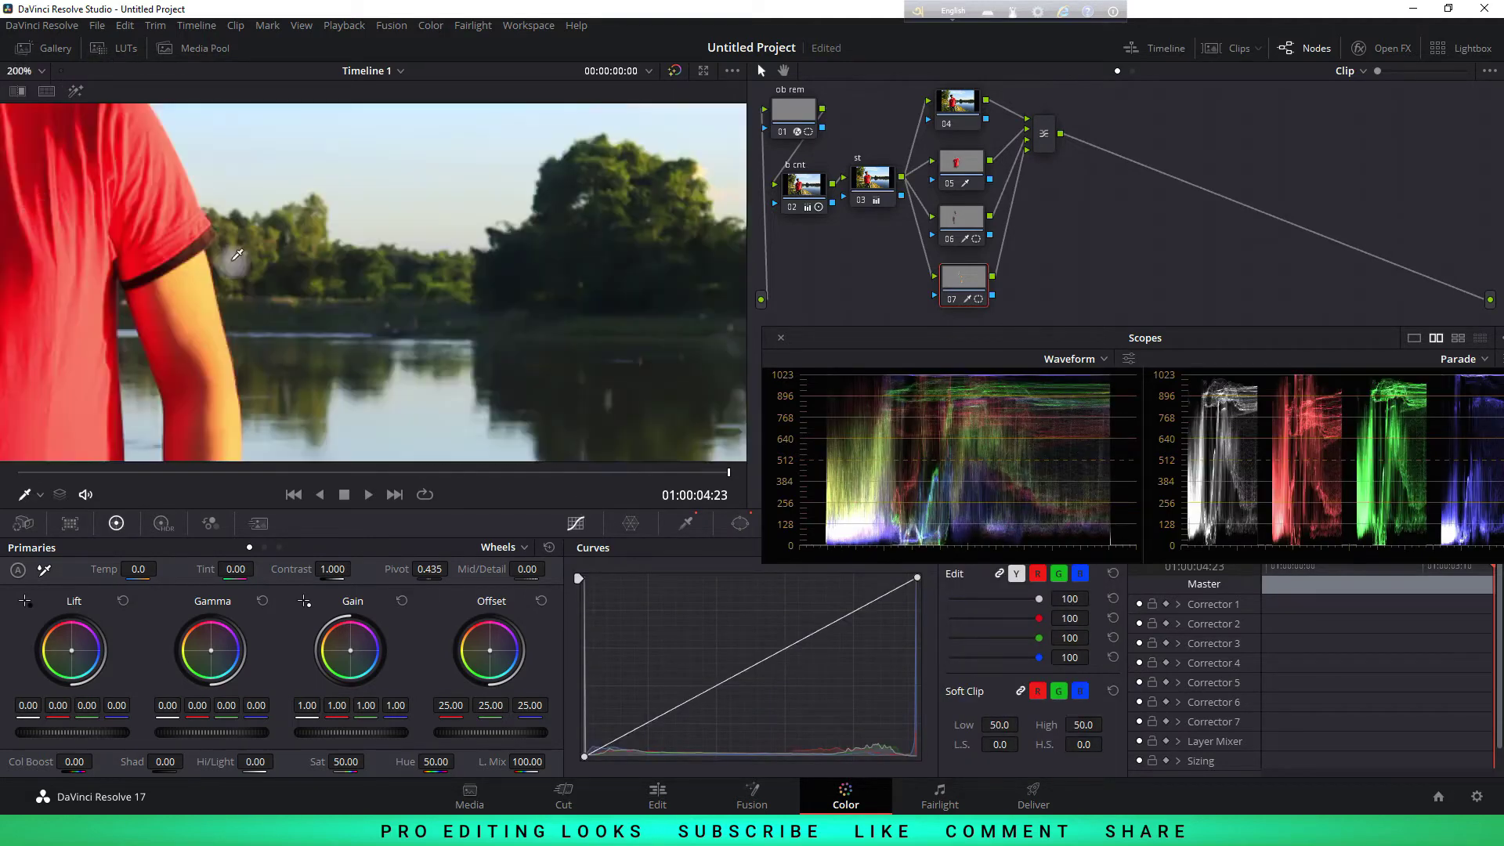
pyautogui.scroll(5, 654, 367)
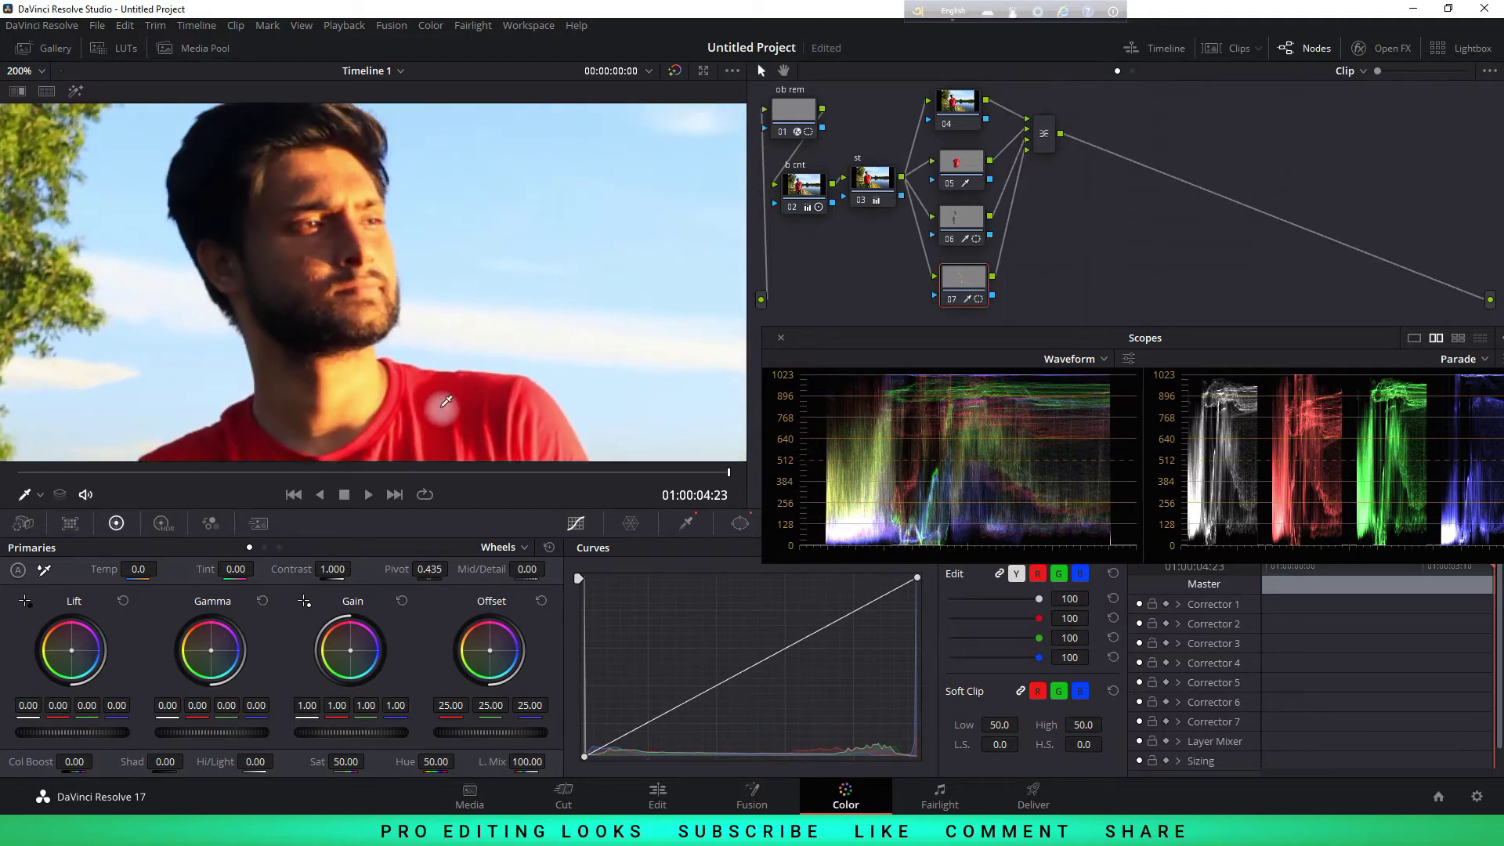
pyautogui.scroll(-2, 564, 337)
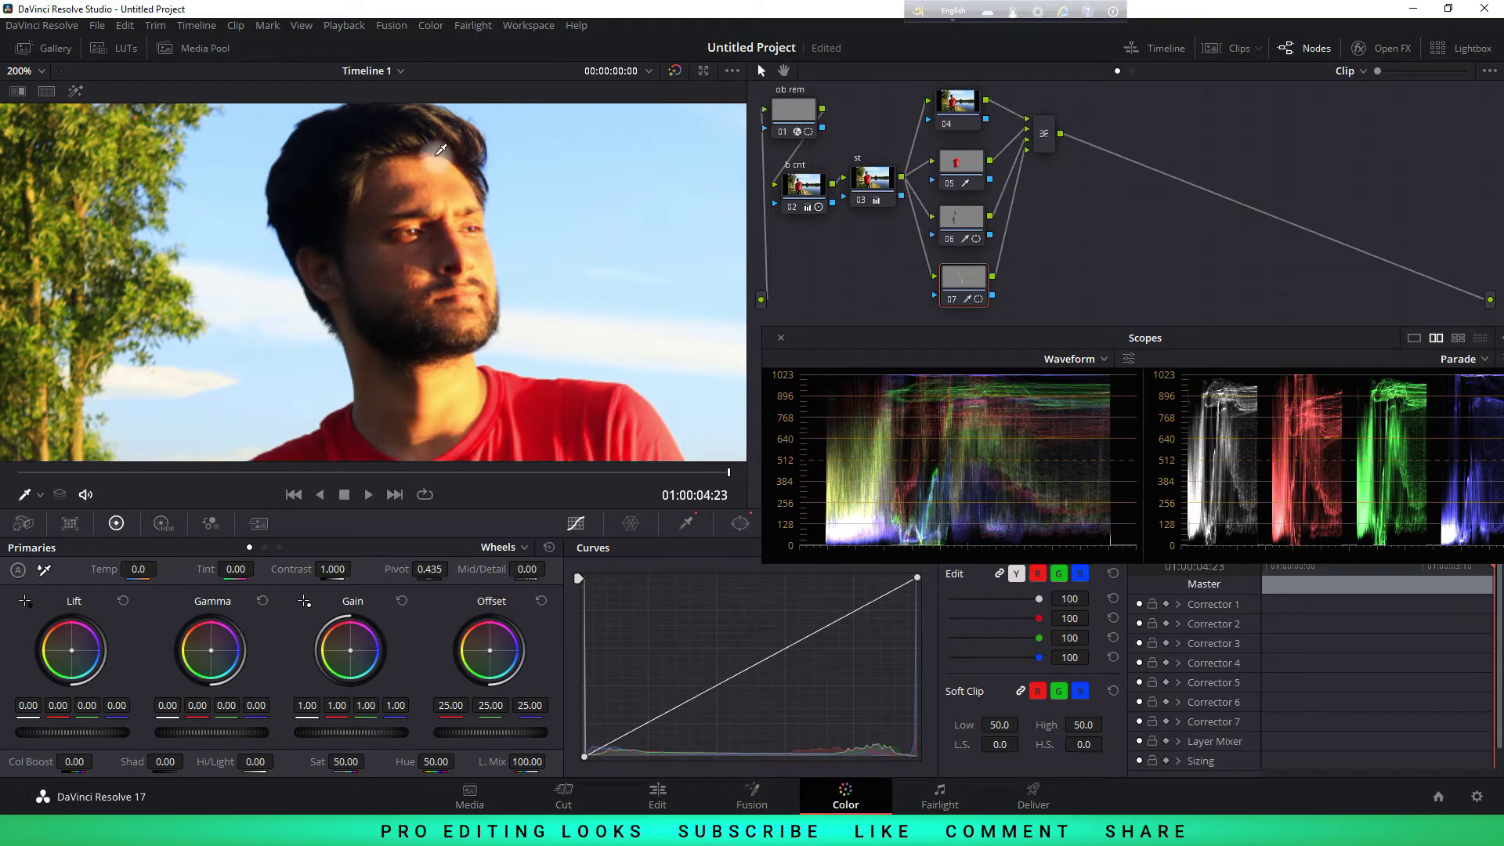
# Switch the scopes to 4-up, reposition them, then return to the 2-up layout
pyautogui.click(1457, 338)
pyautogui.moveTo(1145, 342); pyautogui.dragTo(1172, 206)
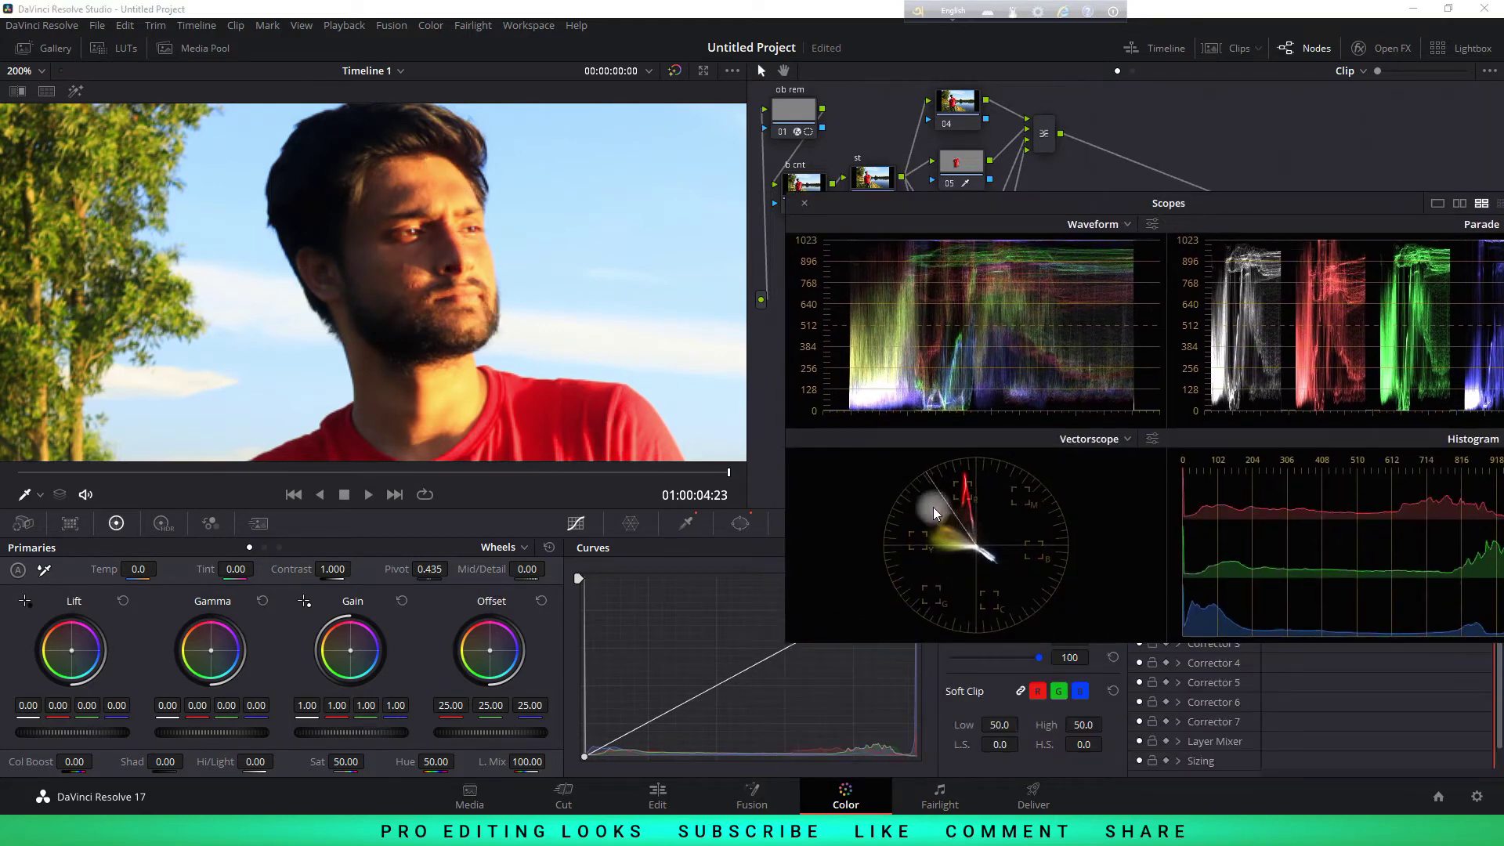
pyautogui.moveTo(1213, 268)
pyautogui.mouseDown()
pyautogui.moveTo(1291, 456)
pyautogui.moveTo(1224, 337)
pyautogui.mouseUp()
pyautogui.click(1447, 435)
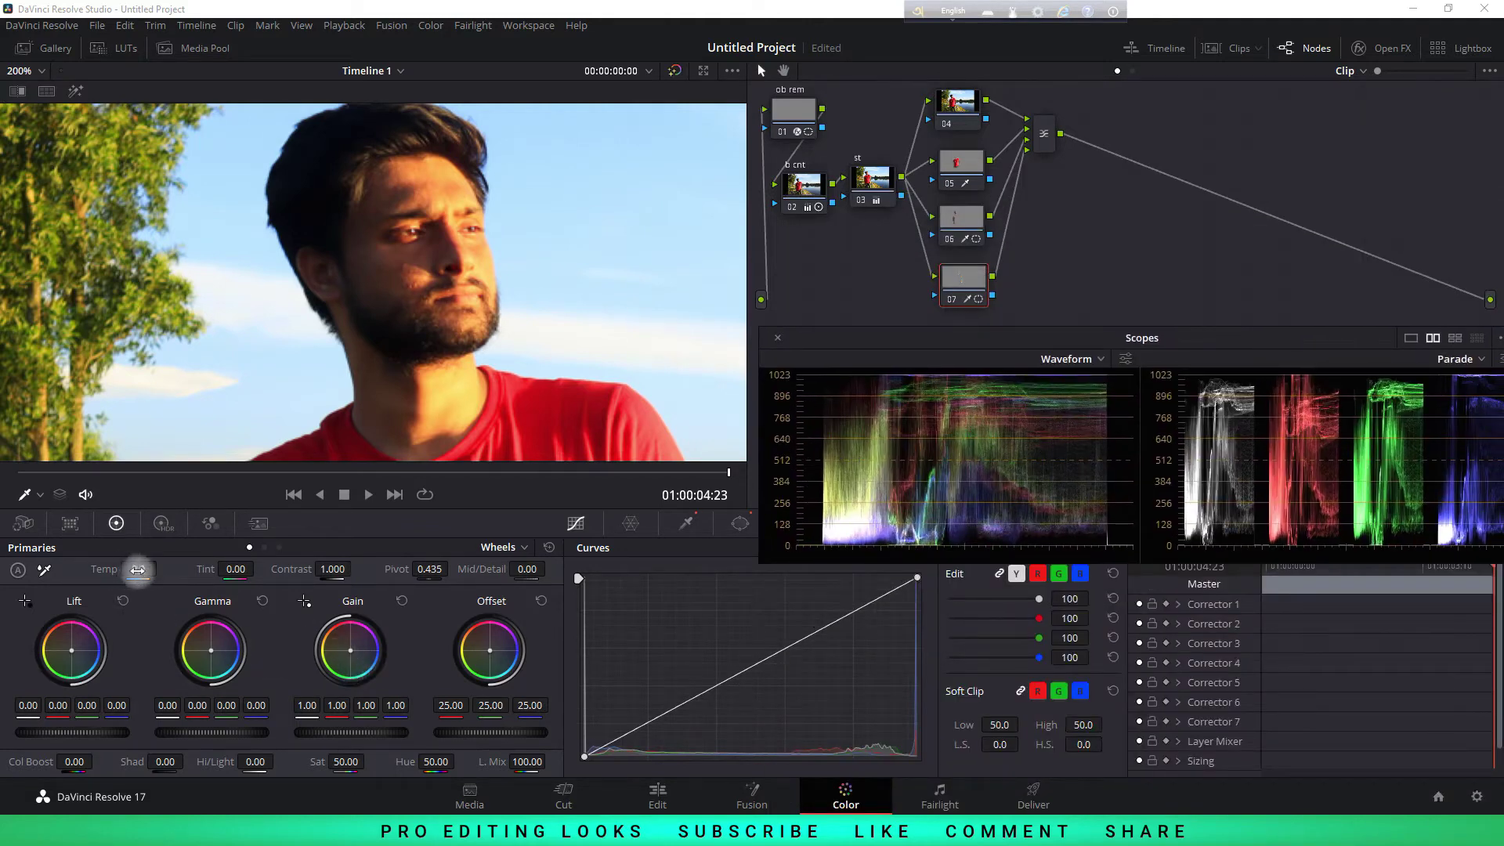
# Cool node 07 to Temp -1380 and set Gain to 0.98, 0.94, 0.98, 1.08, leaning blue
pyautogui.moveTo(138, 569); pyautogui.dragTo(718, 423)
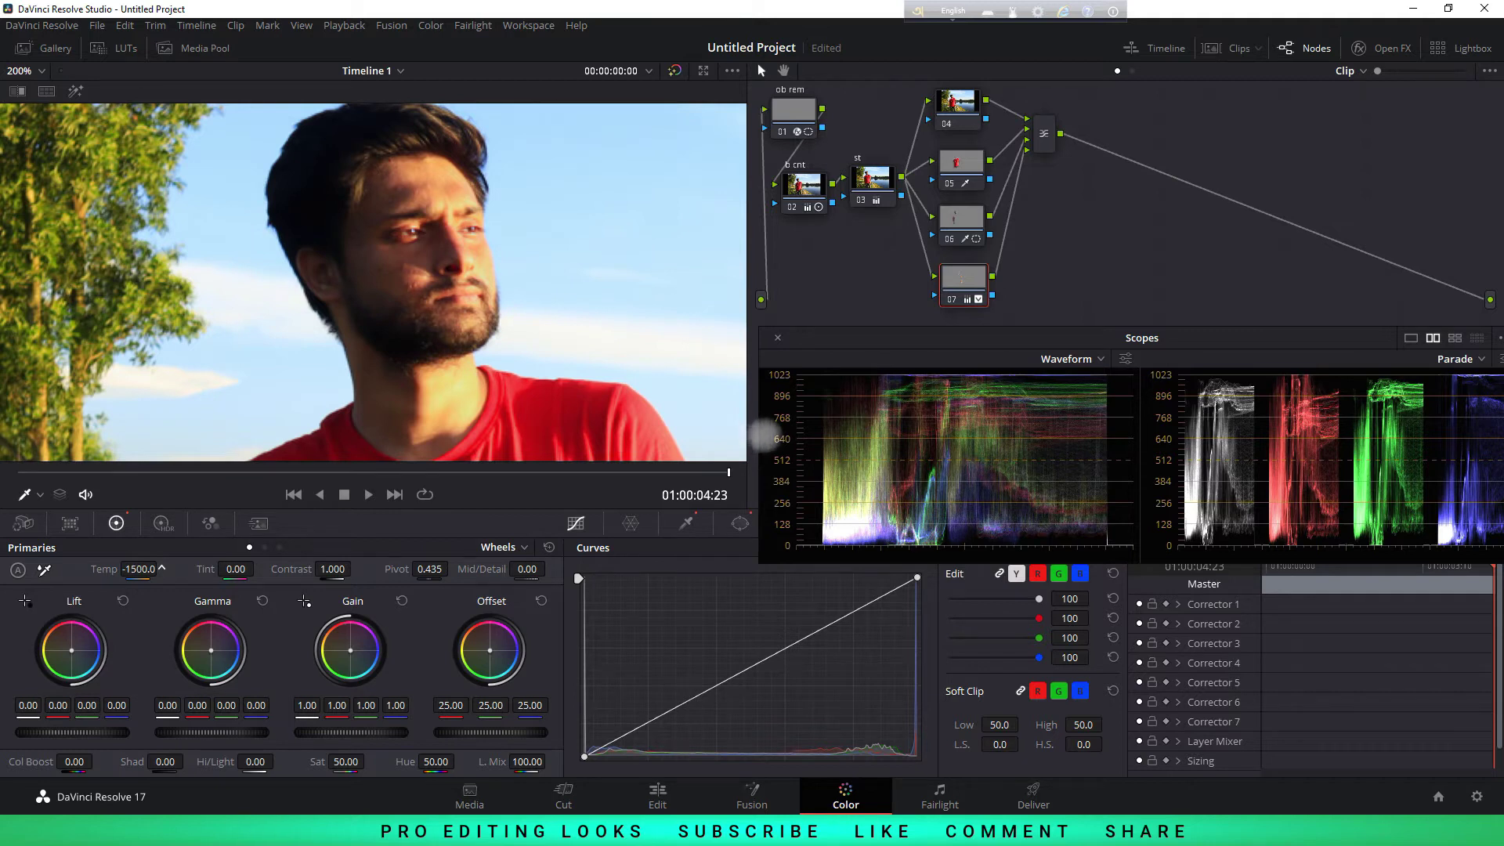
pyautogui.moveTo(255, 761); pyautogui.dragTo(192, 776)
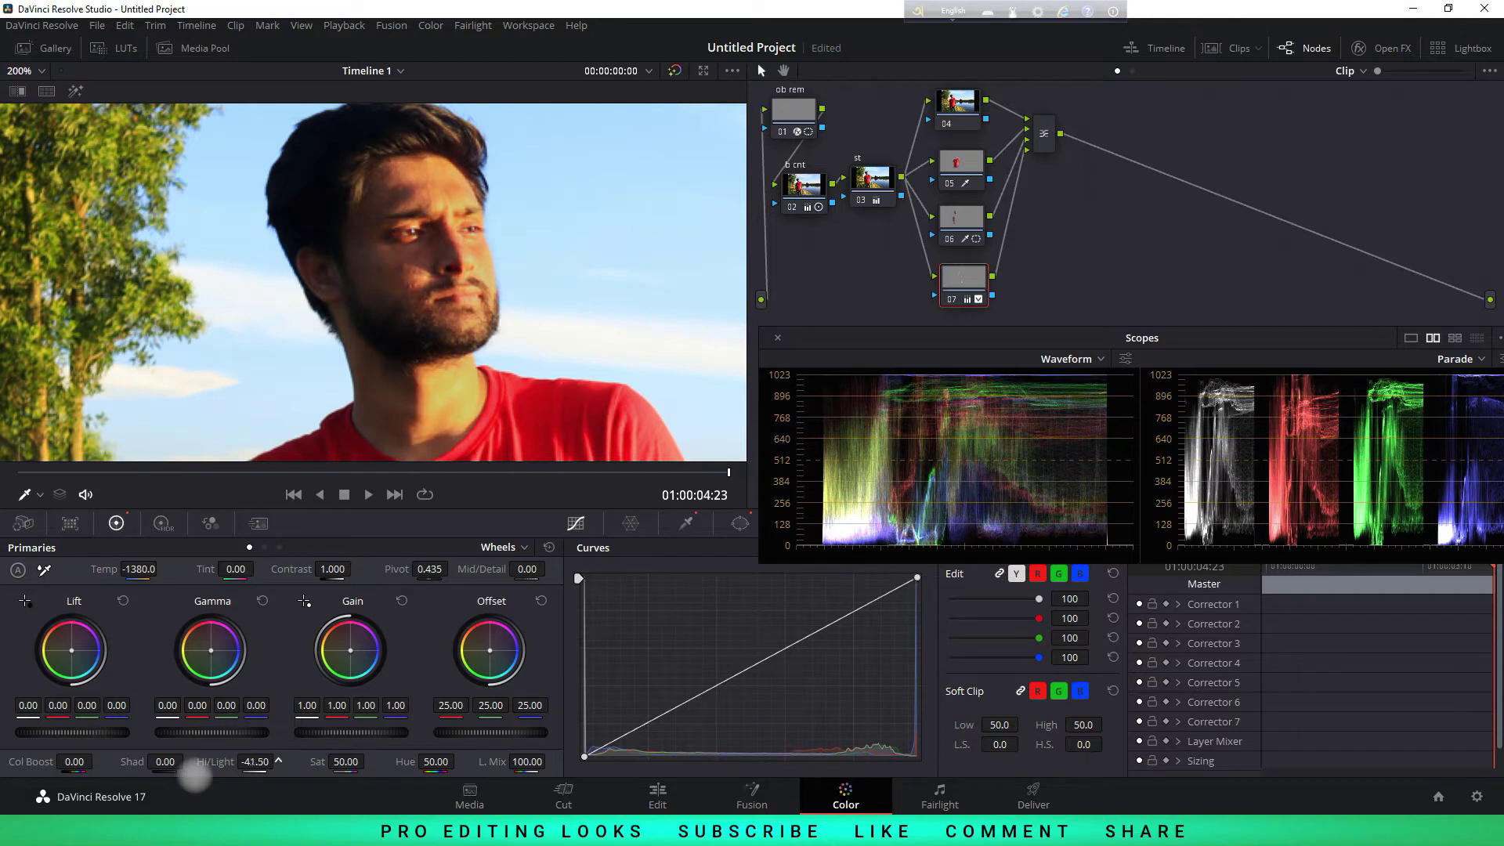
pyautogui.doubleClick(217, 762)
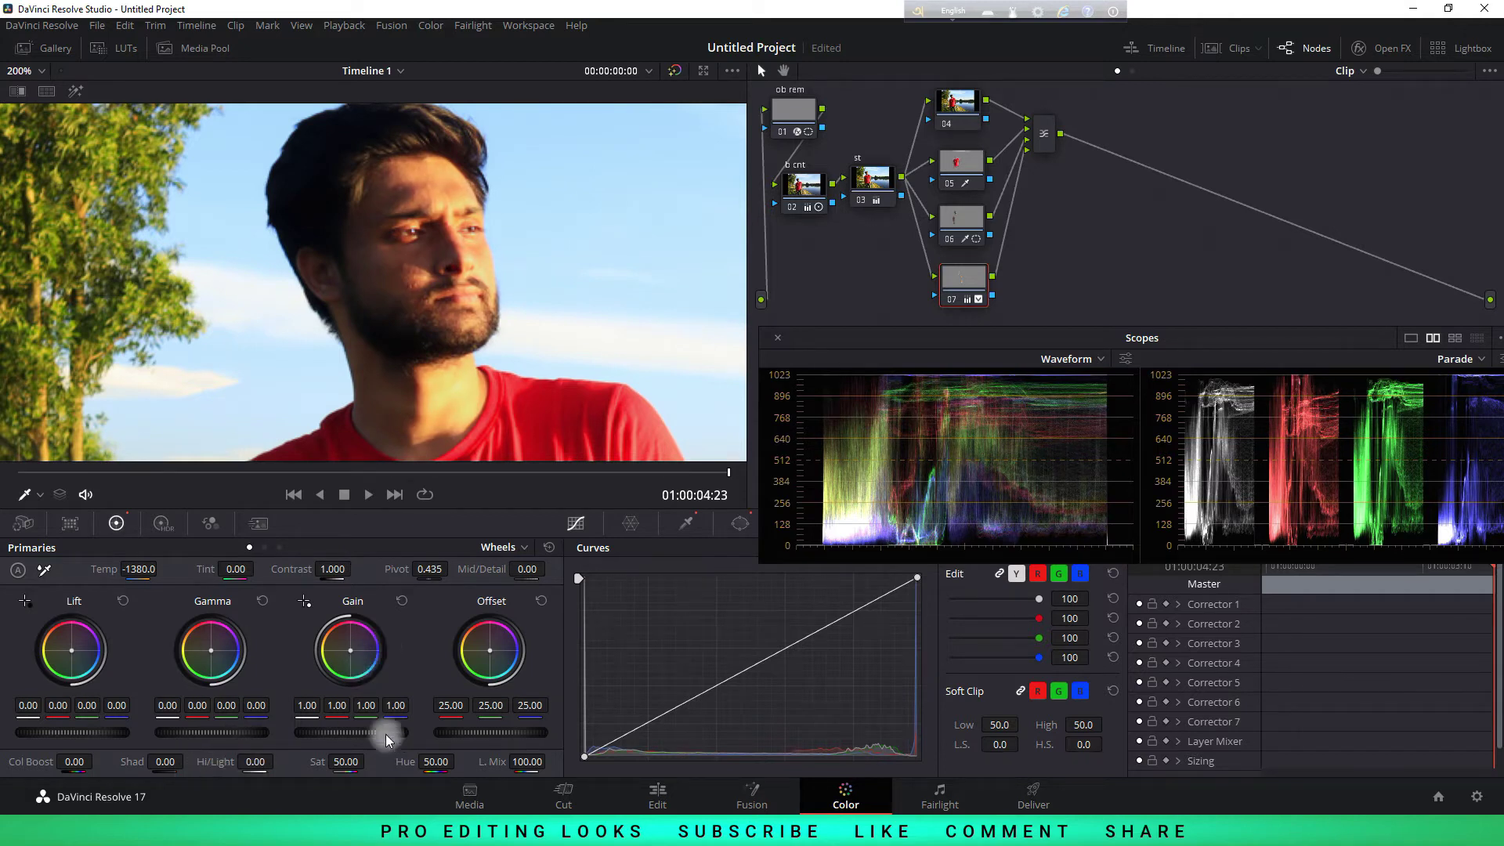
pyautogui.moveTo(387, 739); pyautogui.dragTo(363, 733)
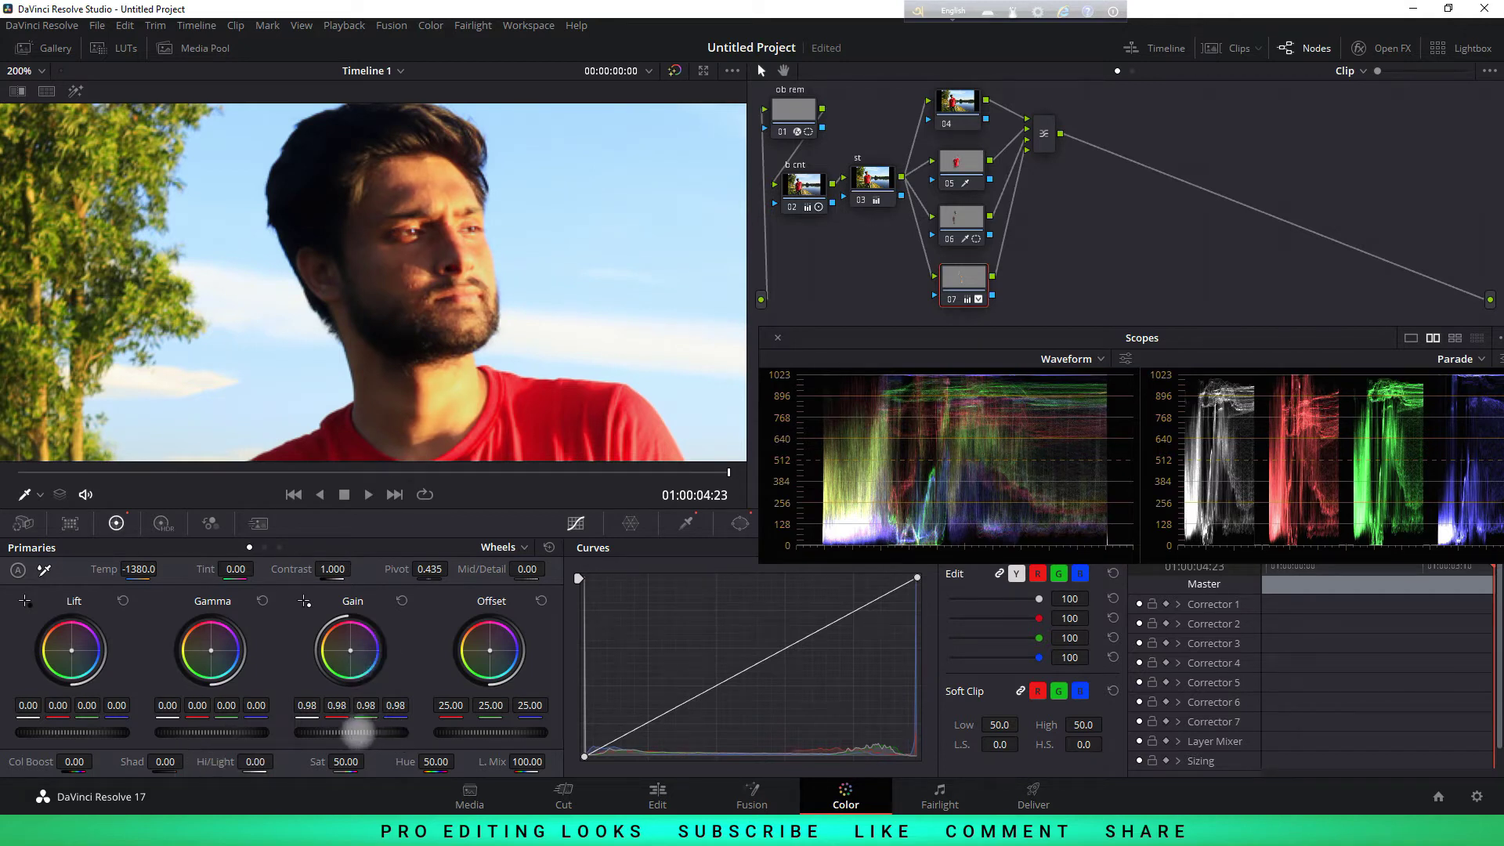
pyautogui.moveTo(350, 650); pyautogui.dragTo(353, 651)
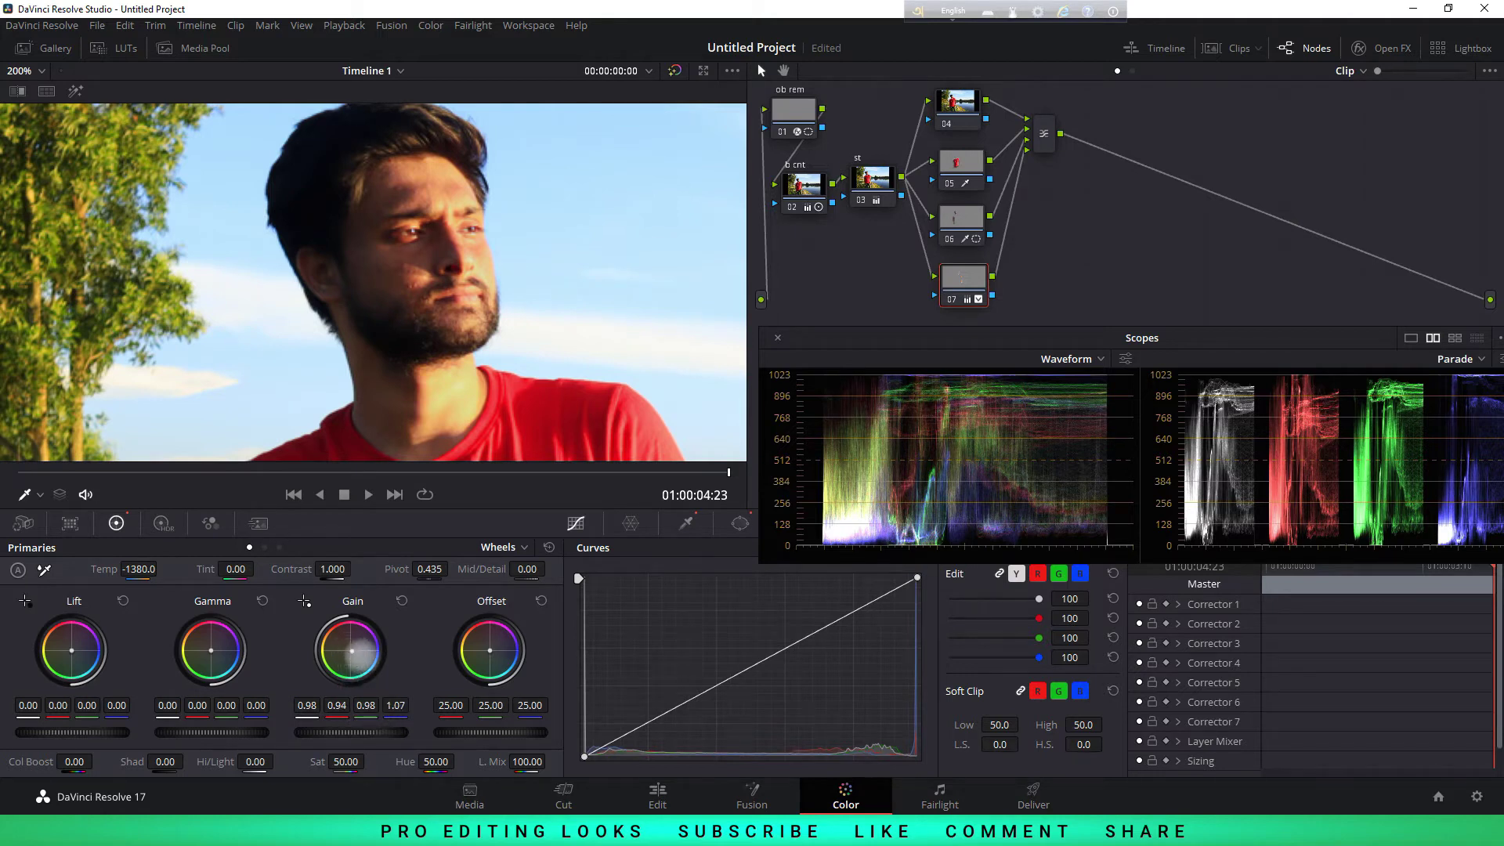
pyautogui.moveTo(351, 651); pyautogui.dragTo(354, 651)
pyautogui.hotkey('ctrl', 'd')
# Nudge node 06's Lift to 0.01, -0.00, 0.02, 0.03 toward blue, then fit the frame in the viewer
pyautogui.hotkey('ctrl', 'd')
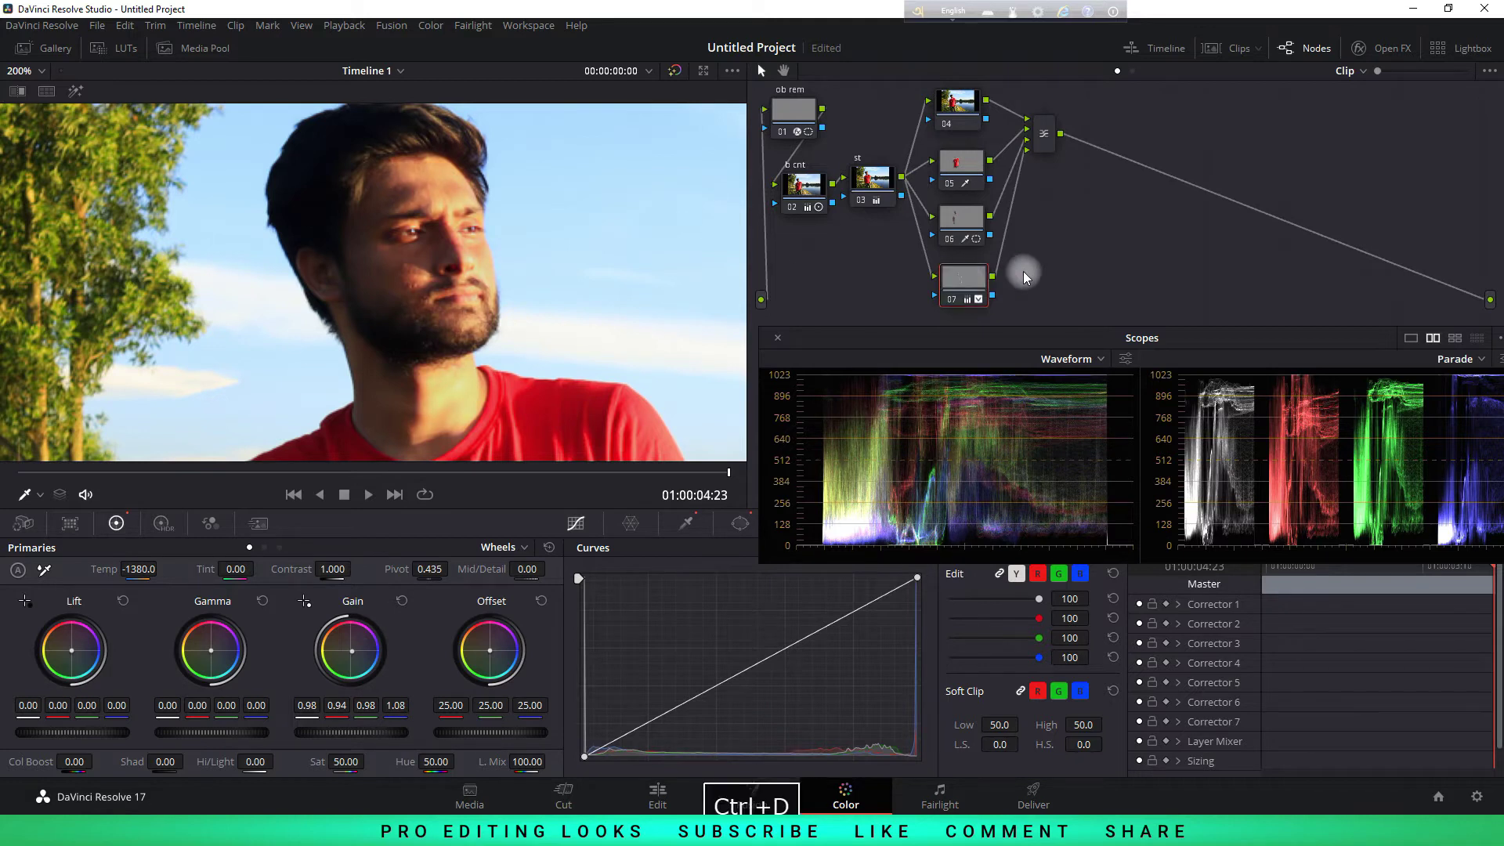
pyautogui.hotkey('ctrl', 'd')
pyautogui.hotkey('ctrl', 'd')
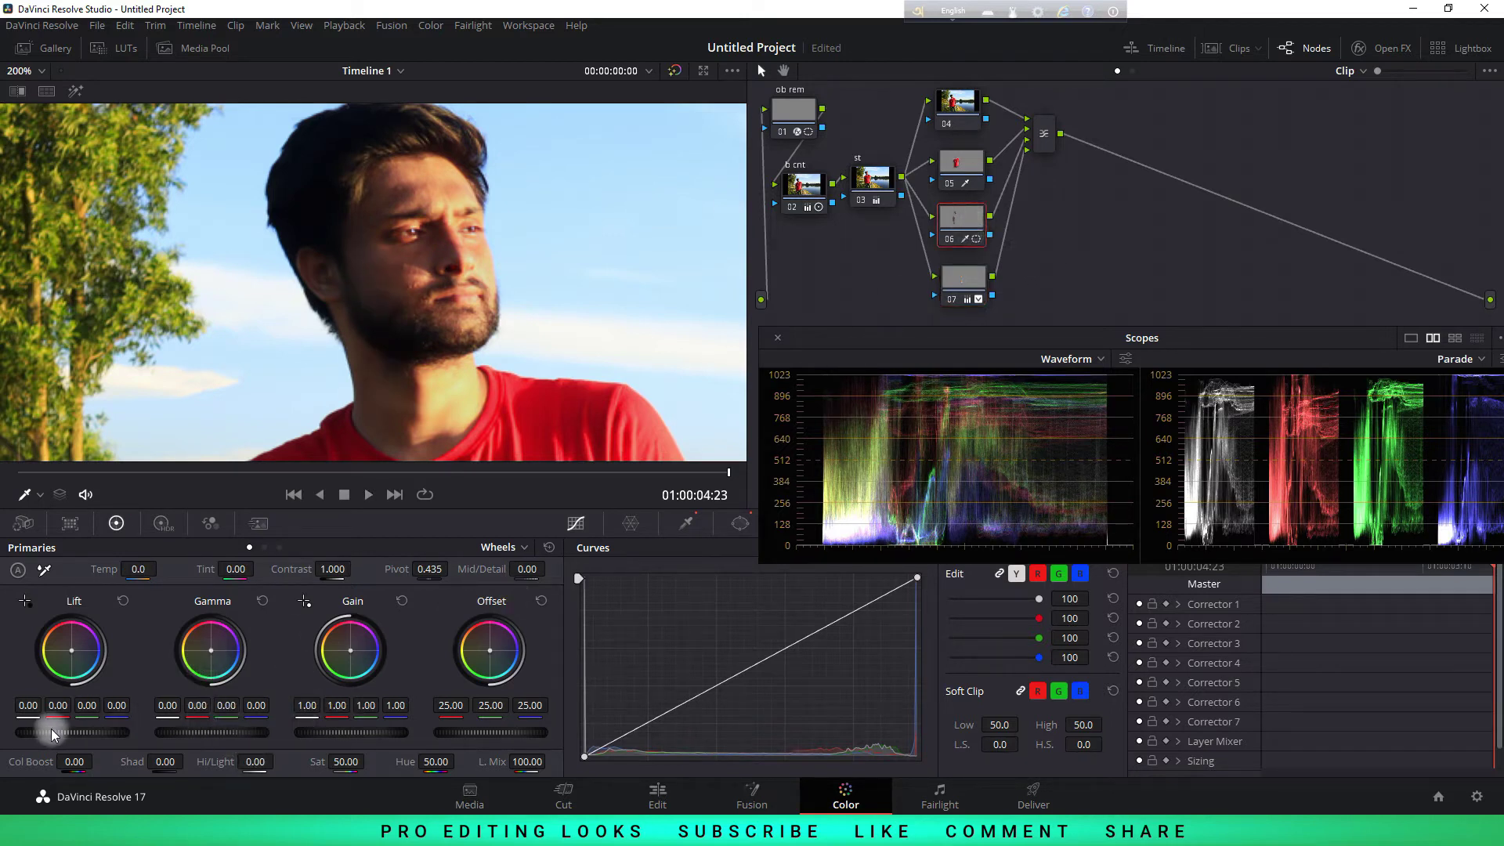
pyautogui.moveTo(77, 731); pyautogui.dragTo(64, 734)
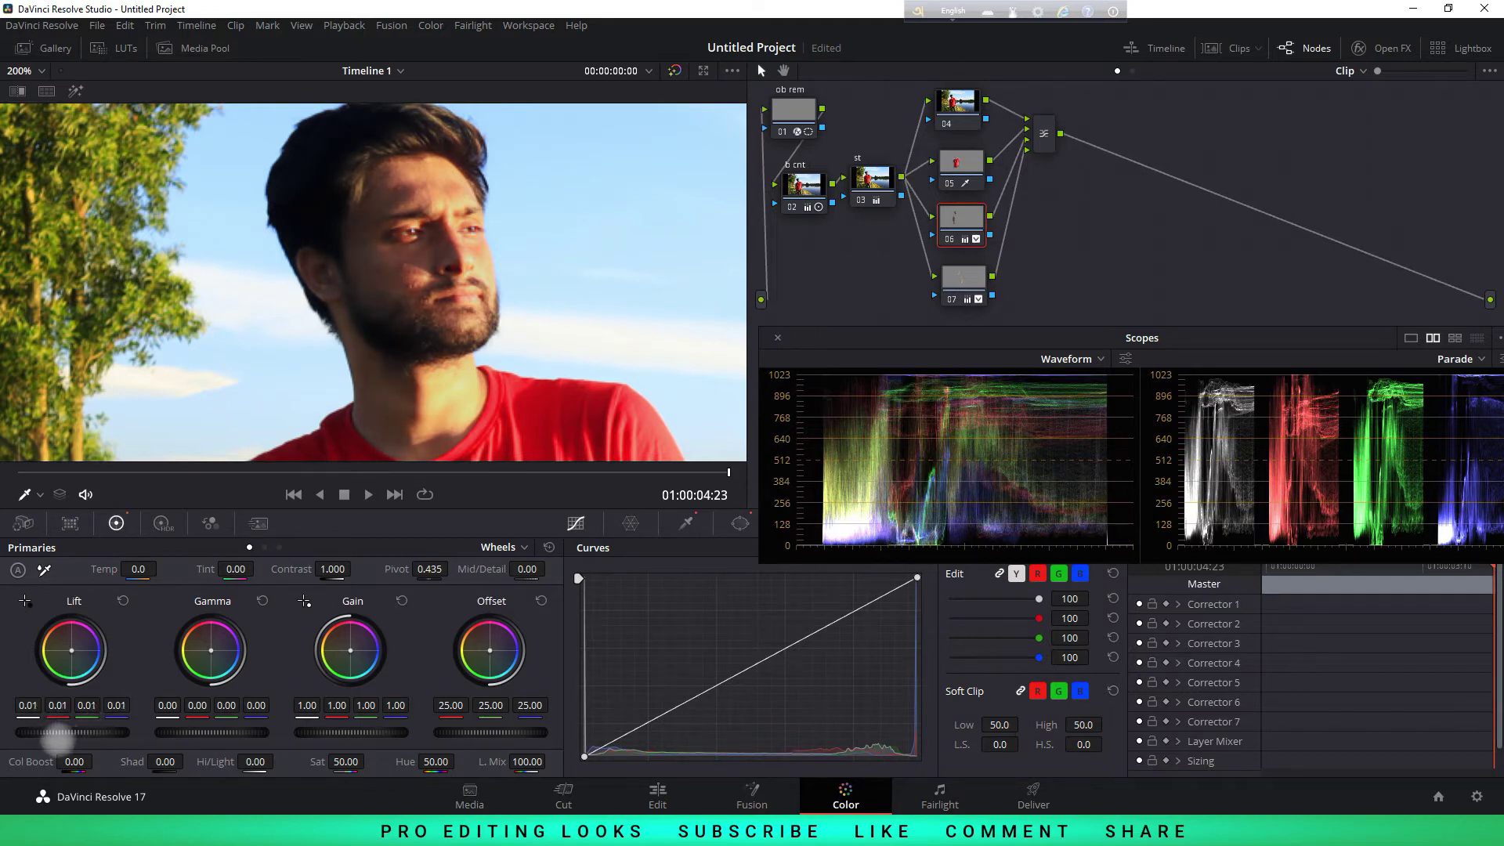
pyautogui.moveTo(57, 734); pyautogui.dragTo(65, 734)
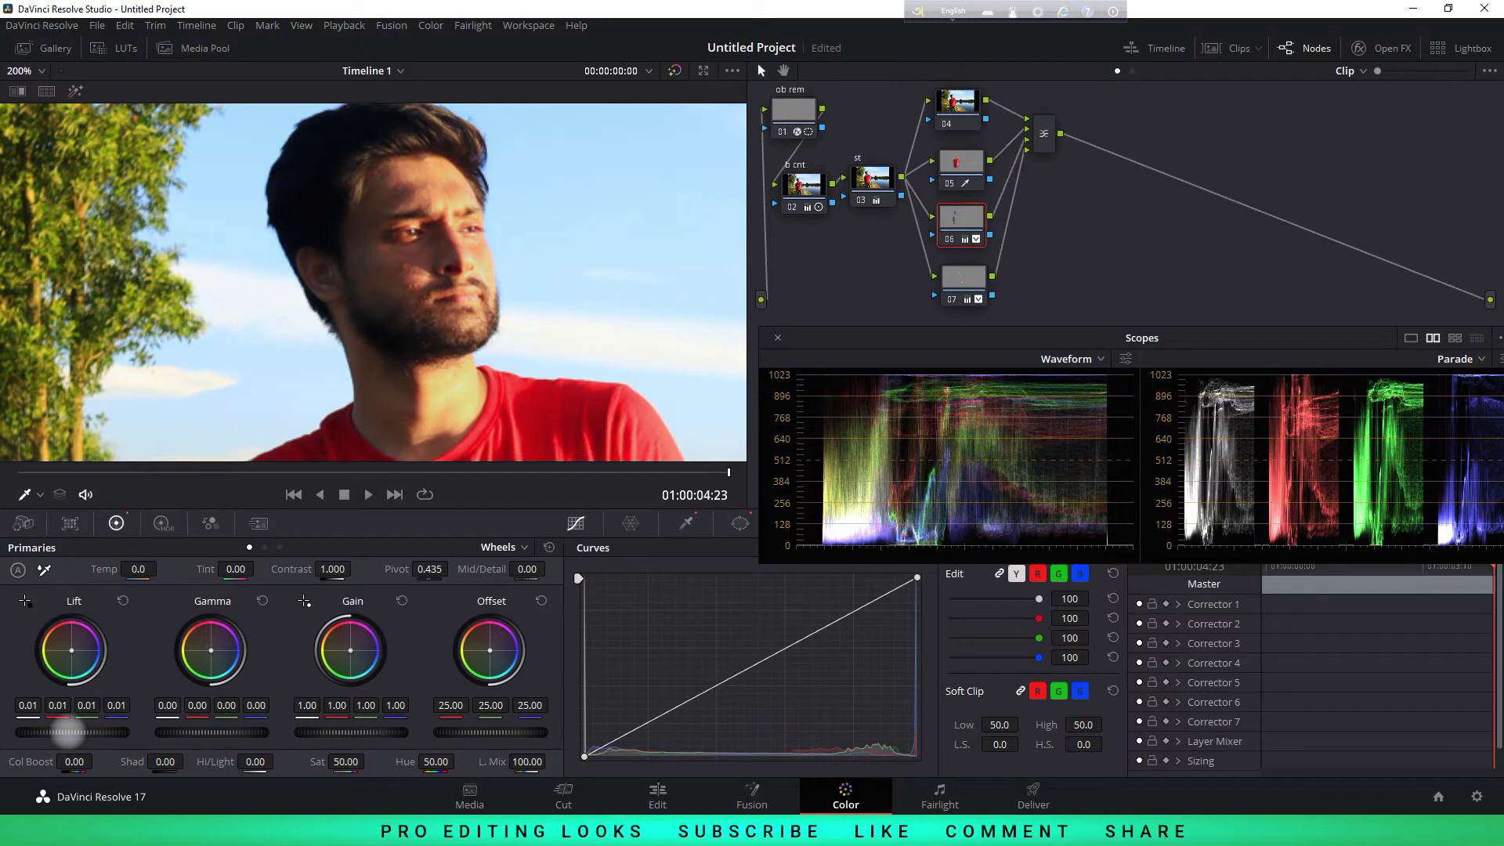
pyautogui.moveTo(74, 647); pyautogui.dragTo(70, 650)
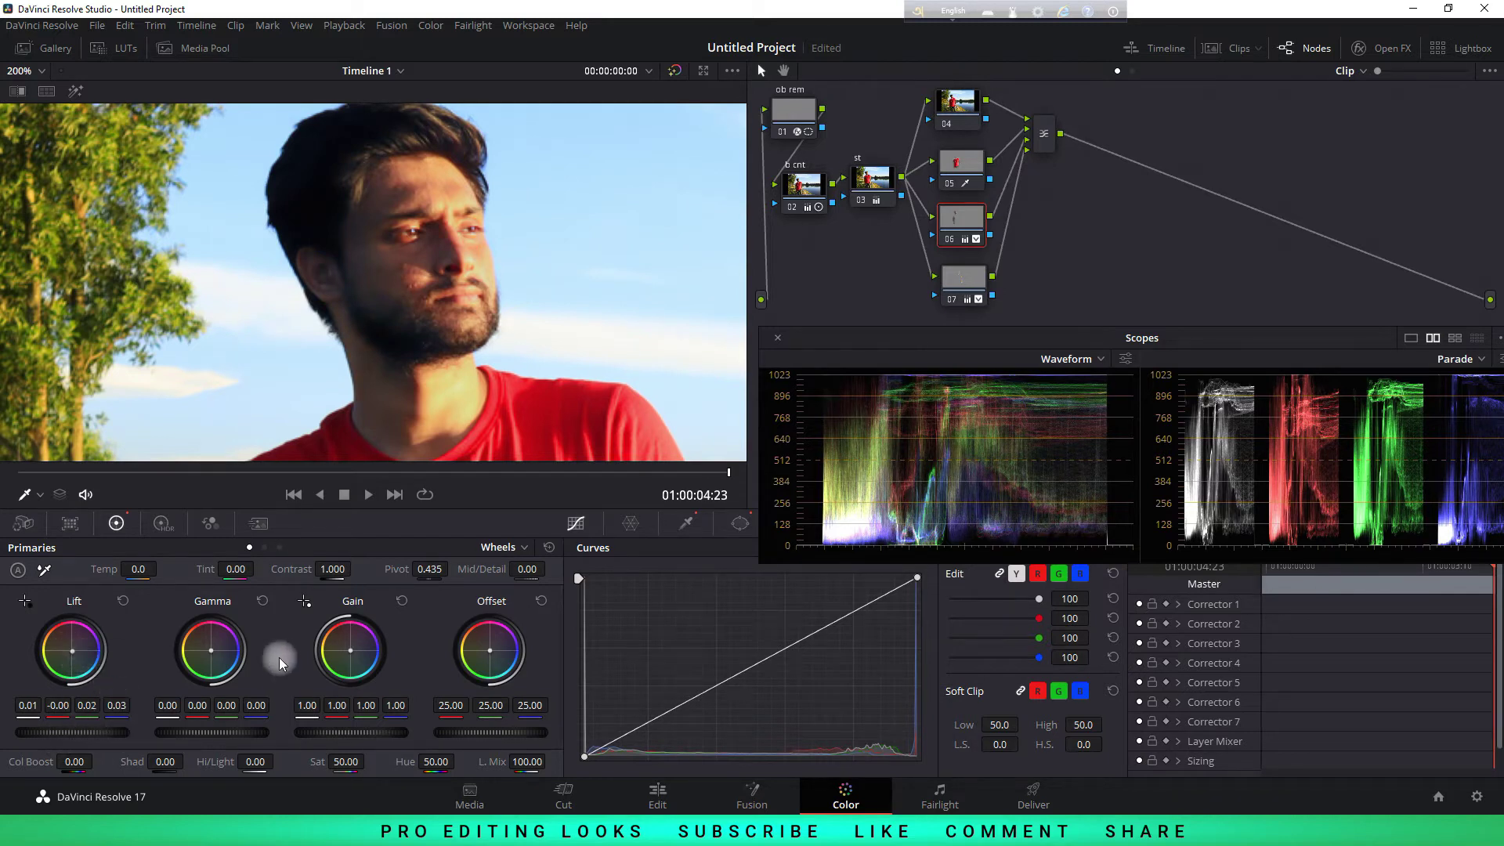
pyautogui.moveTo(210, 651); pyautogui.dragTo(211, 652)
pyautogui.hotkey('ctrl', 'd')
pyautogui.hotkey('ctrl', 'd')
pyautogui.moveTo(210, 651); pyautogui.dragTo(210, 649)
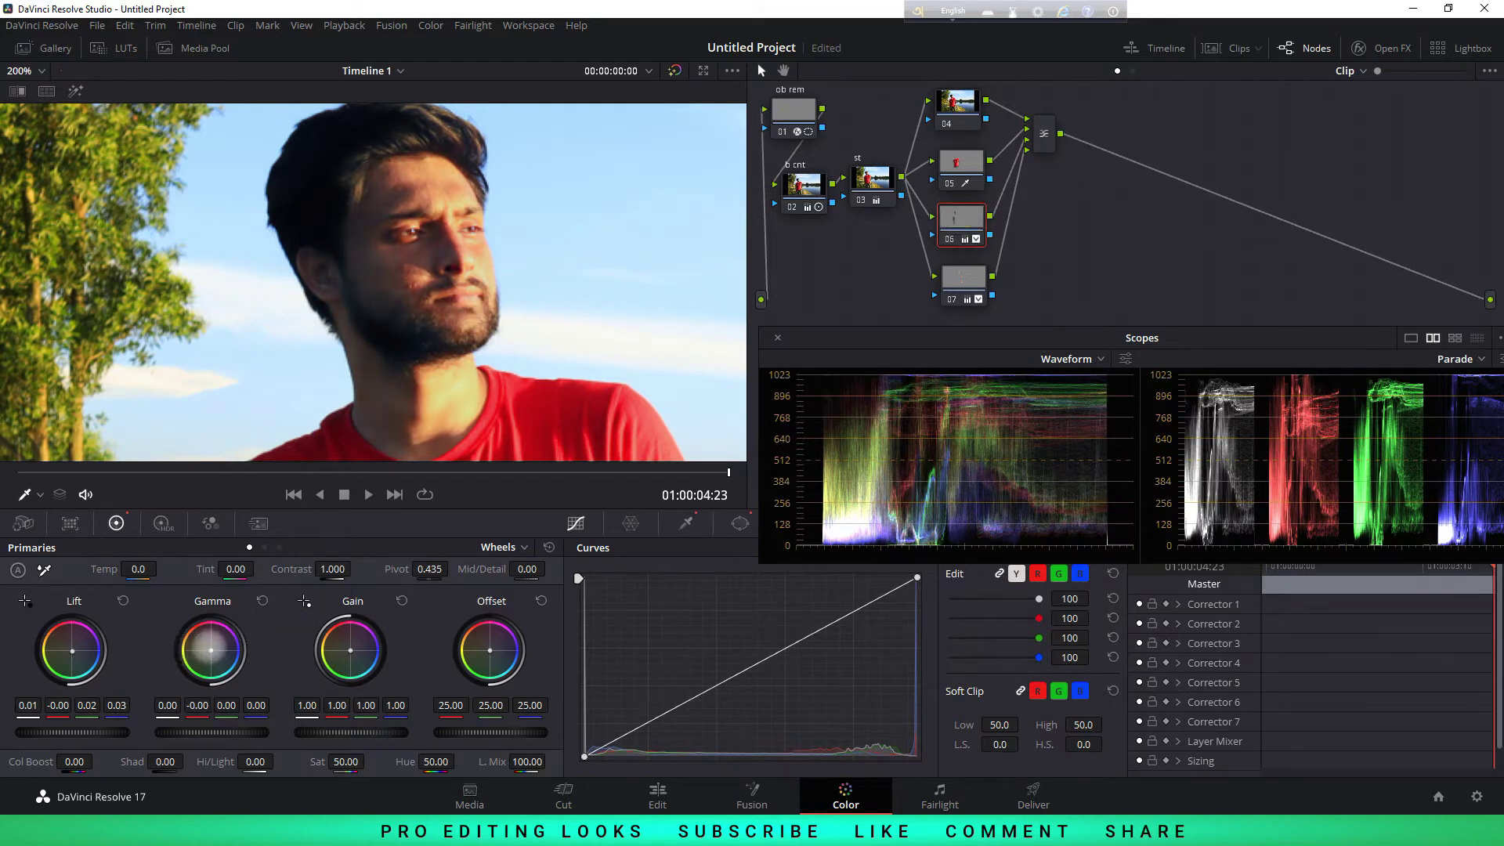
pyautogui.click(24, 70)
pyautogui.click(31, 92)
# Select node 05 and lower its Gamma master slightly, comparing with the node toggled
pyautogui.click(1078, 210)
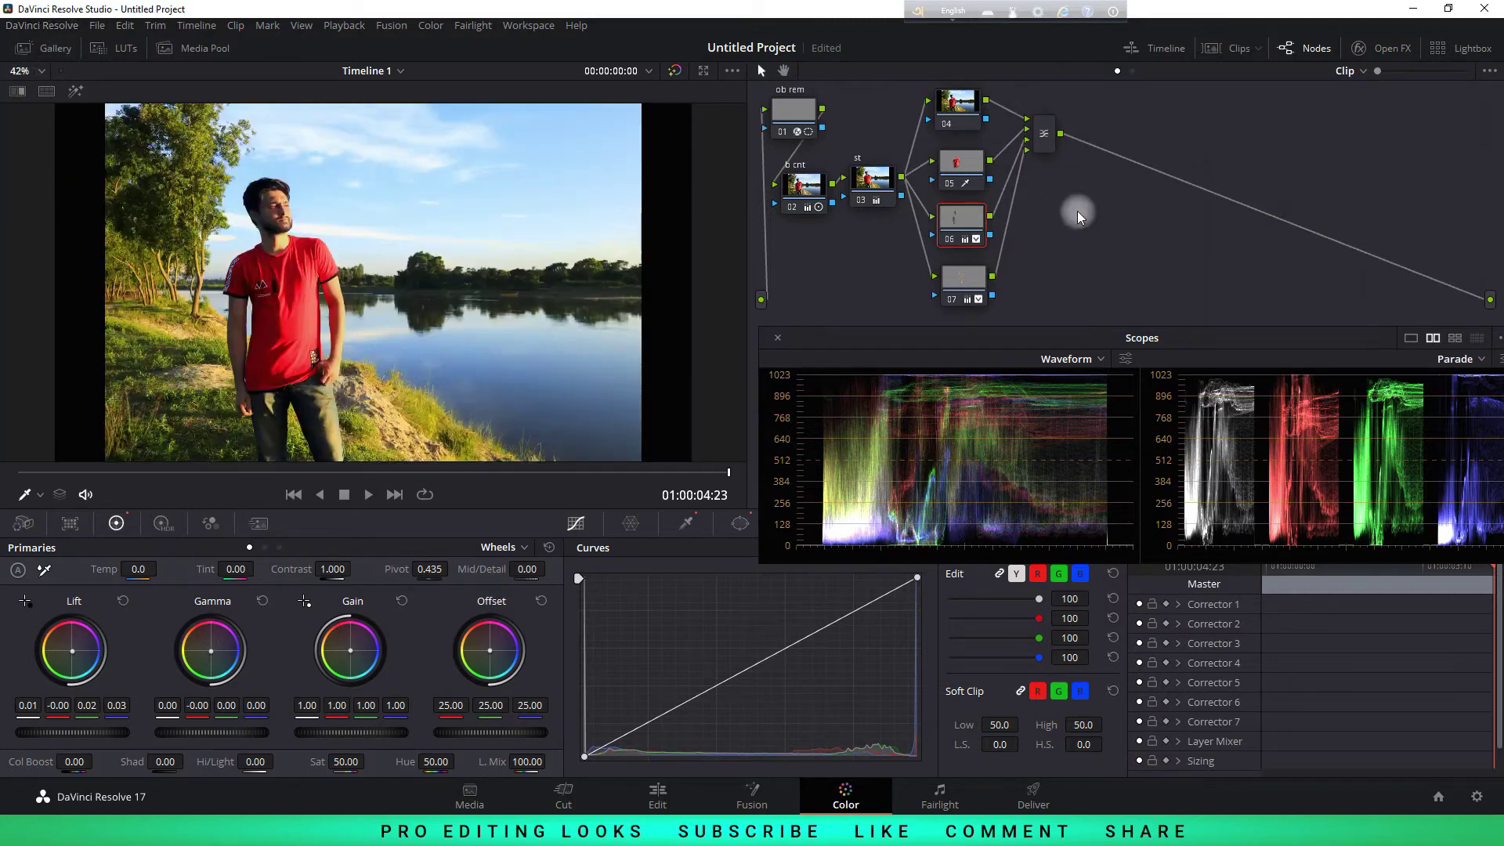
pyautogui.click(954, 163)
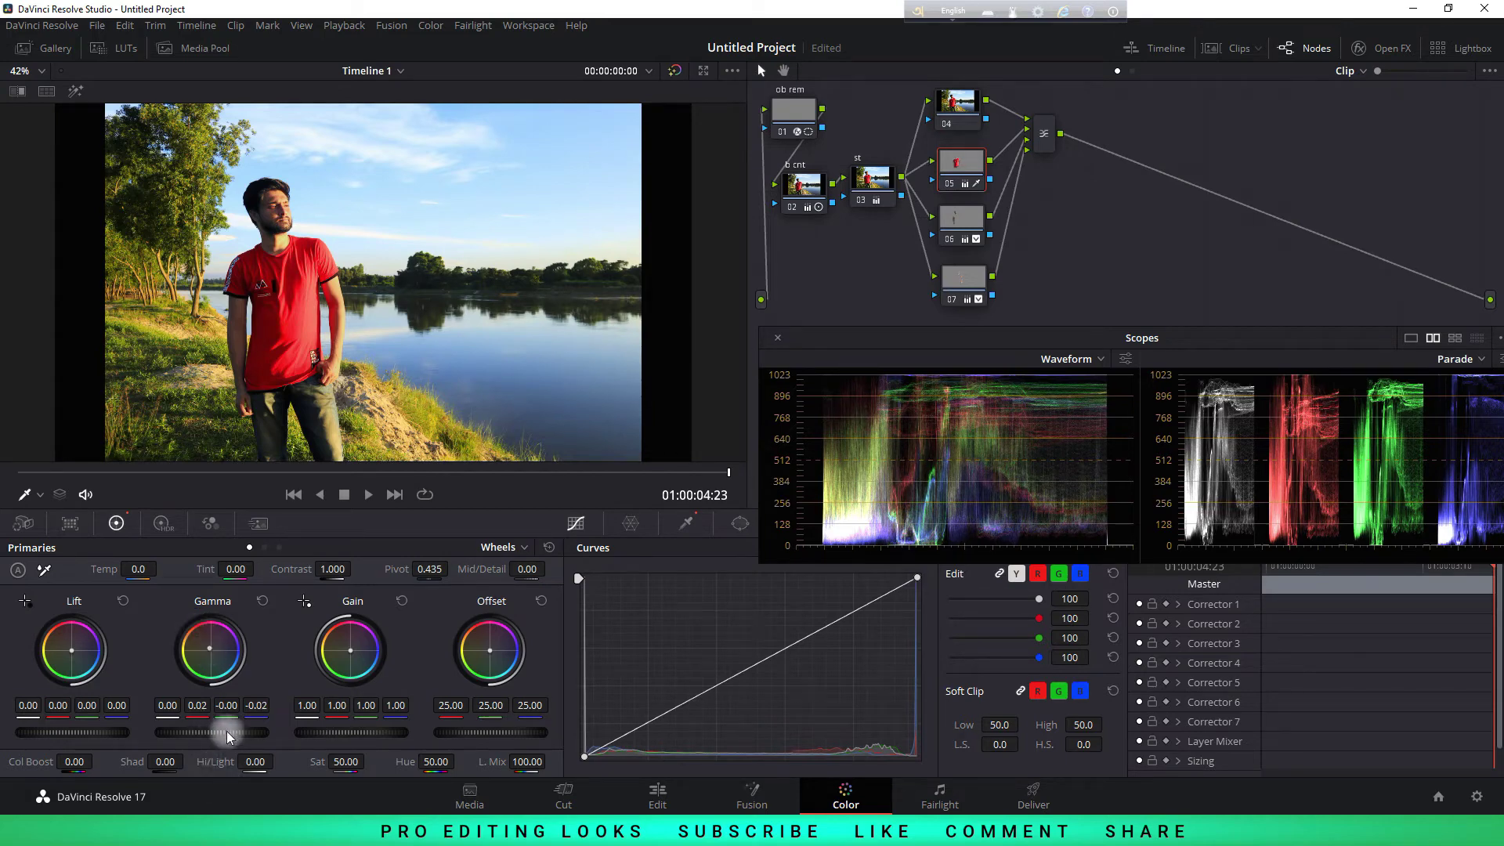
pyautogui.moveTo(229, 734); pyautogui.dragTo(153, 727)
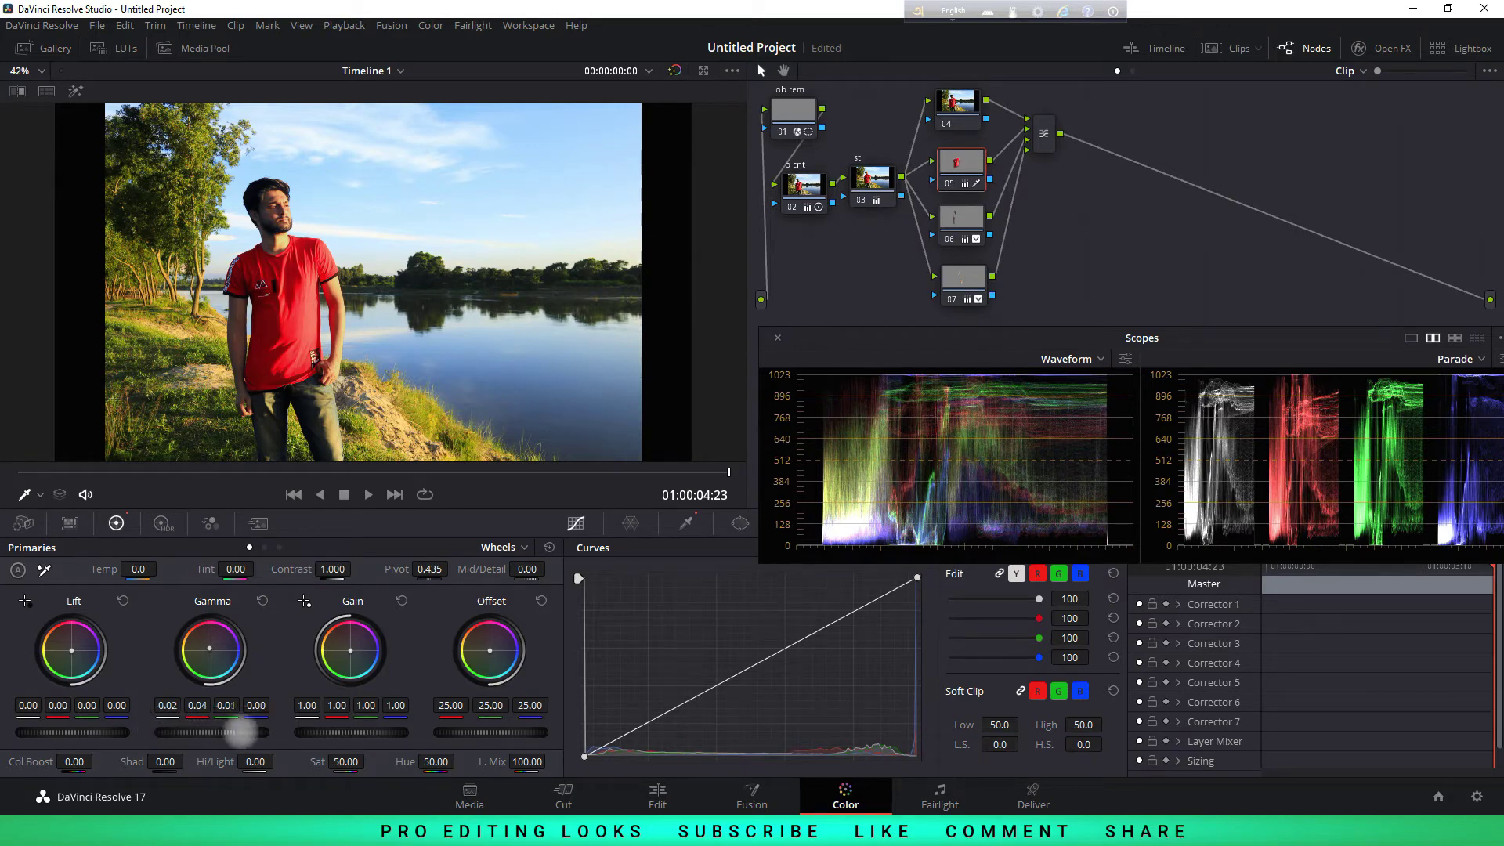
pyautogui.moveTo(239, 733); pyautogui.dragTo(140, 729)
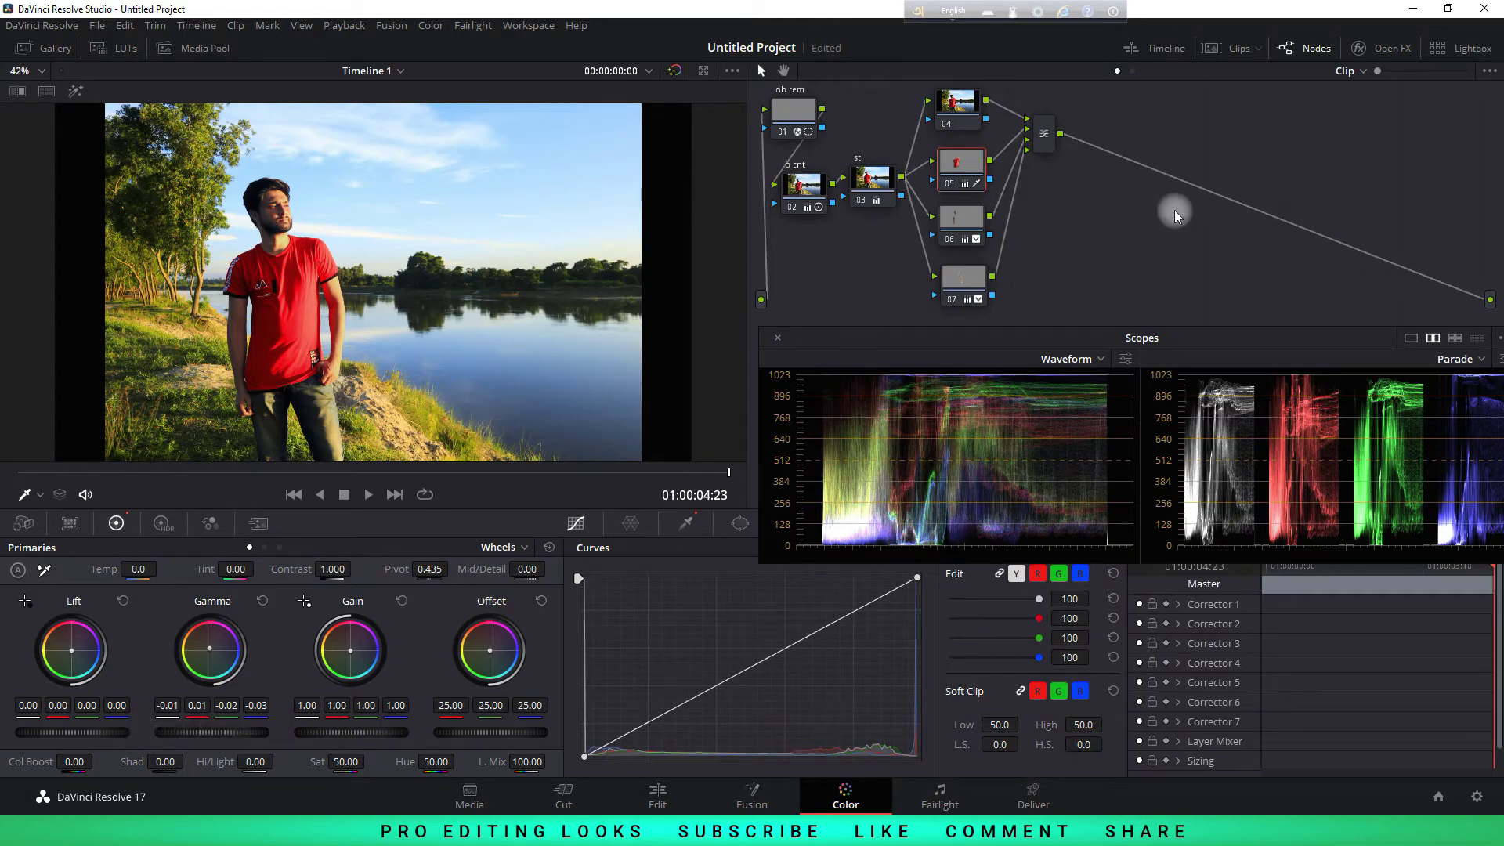
pyautogui.hotkey('ctrl', 'd')
pyautogui.hotkey('ctrl', 'd')
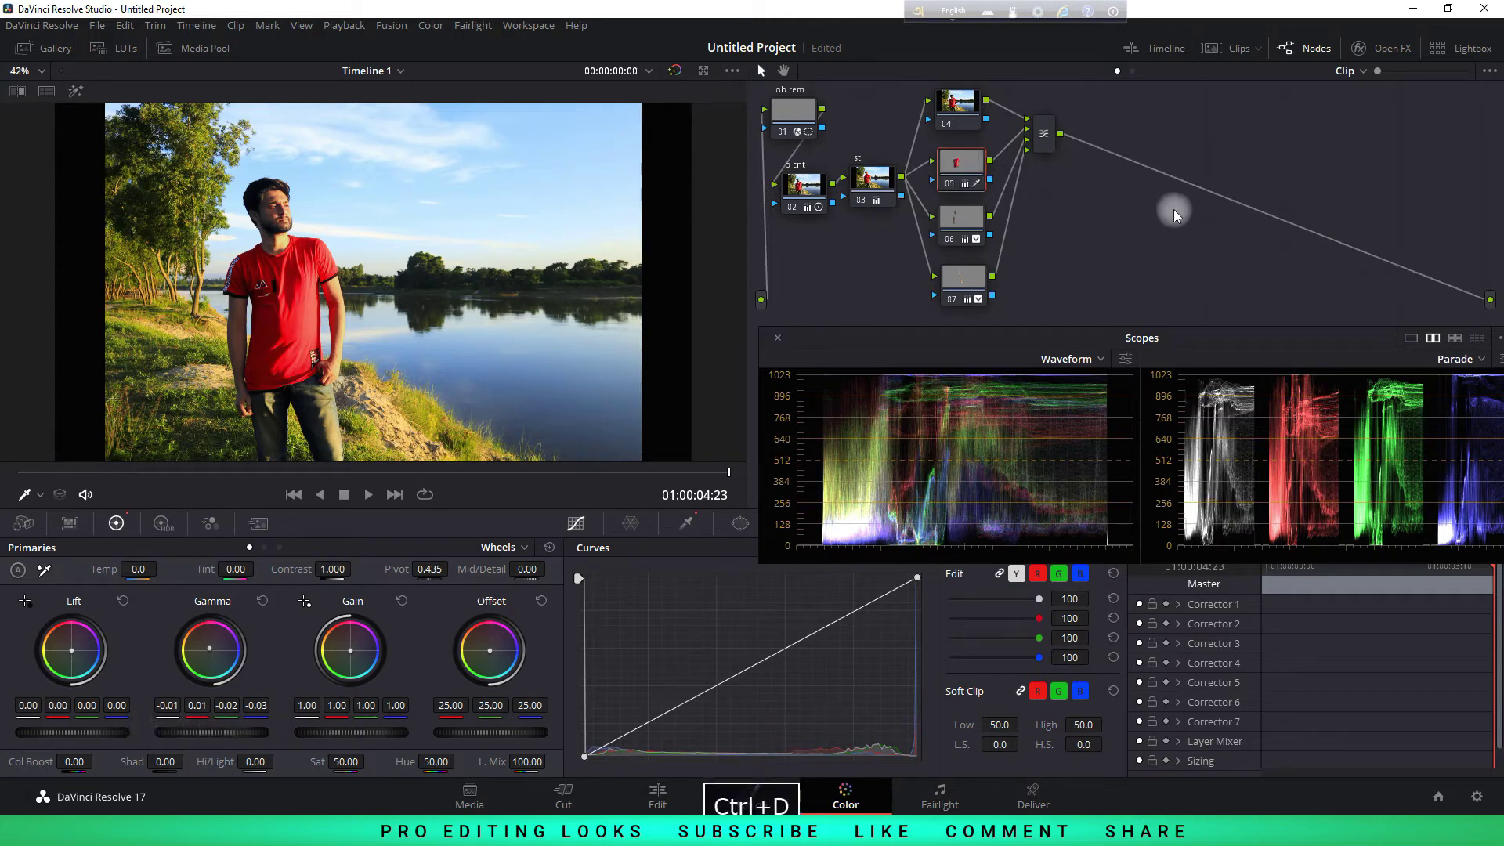
pyautogui.moveTo(242, 732); pyautogui.dragTo(157, 731)
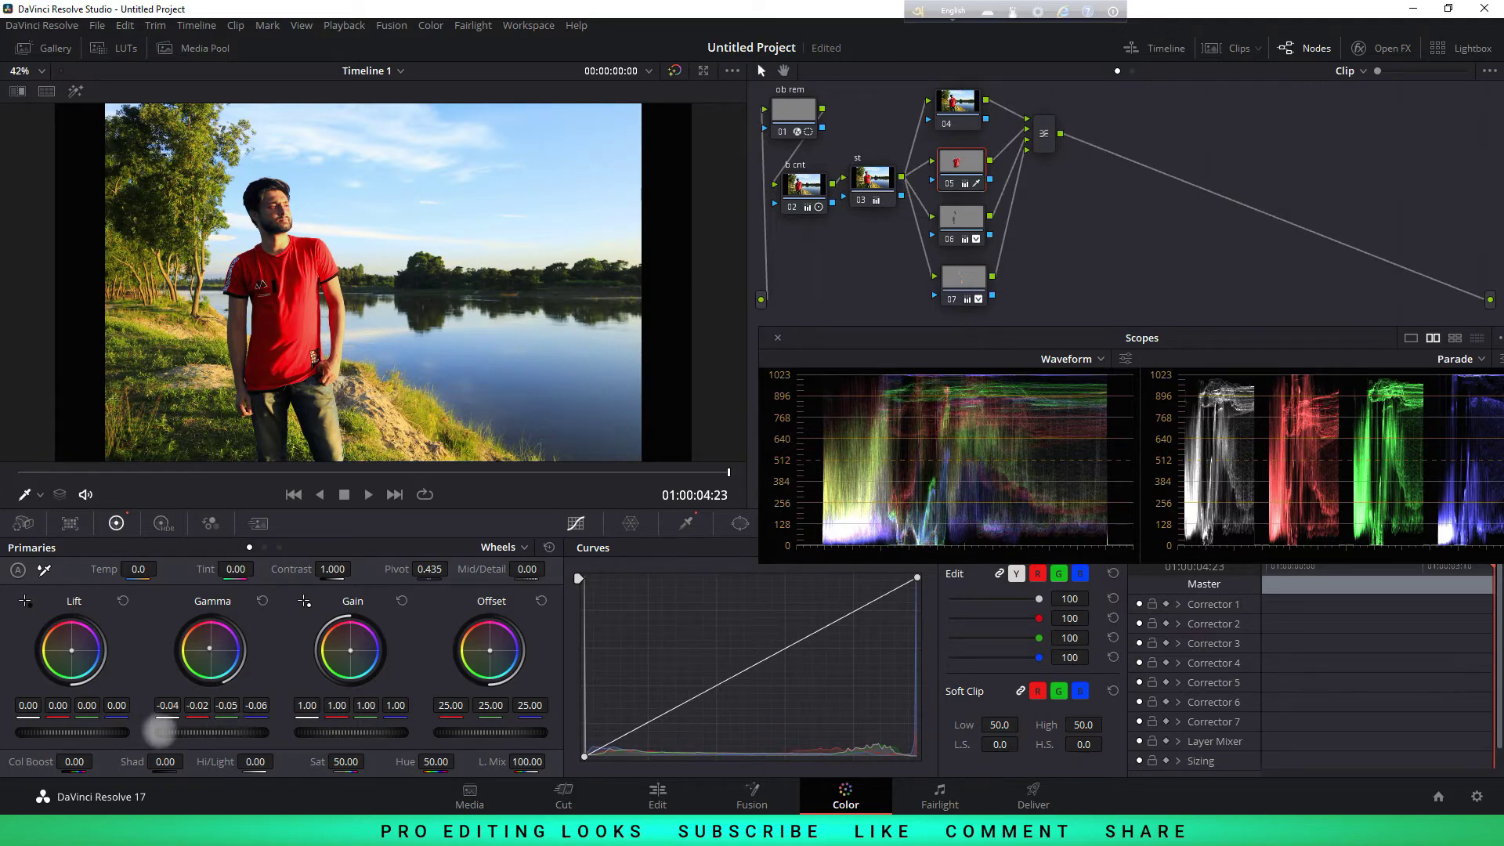
pyautogui.hotkey('ctrl', 'd')
pyautogui.hotkey('ctrl', 'd')
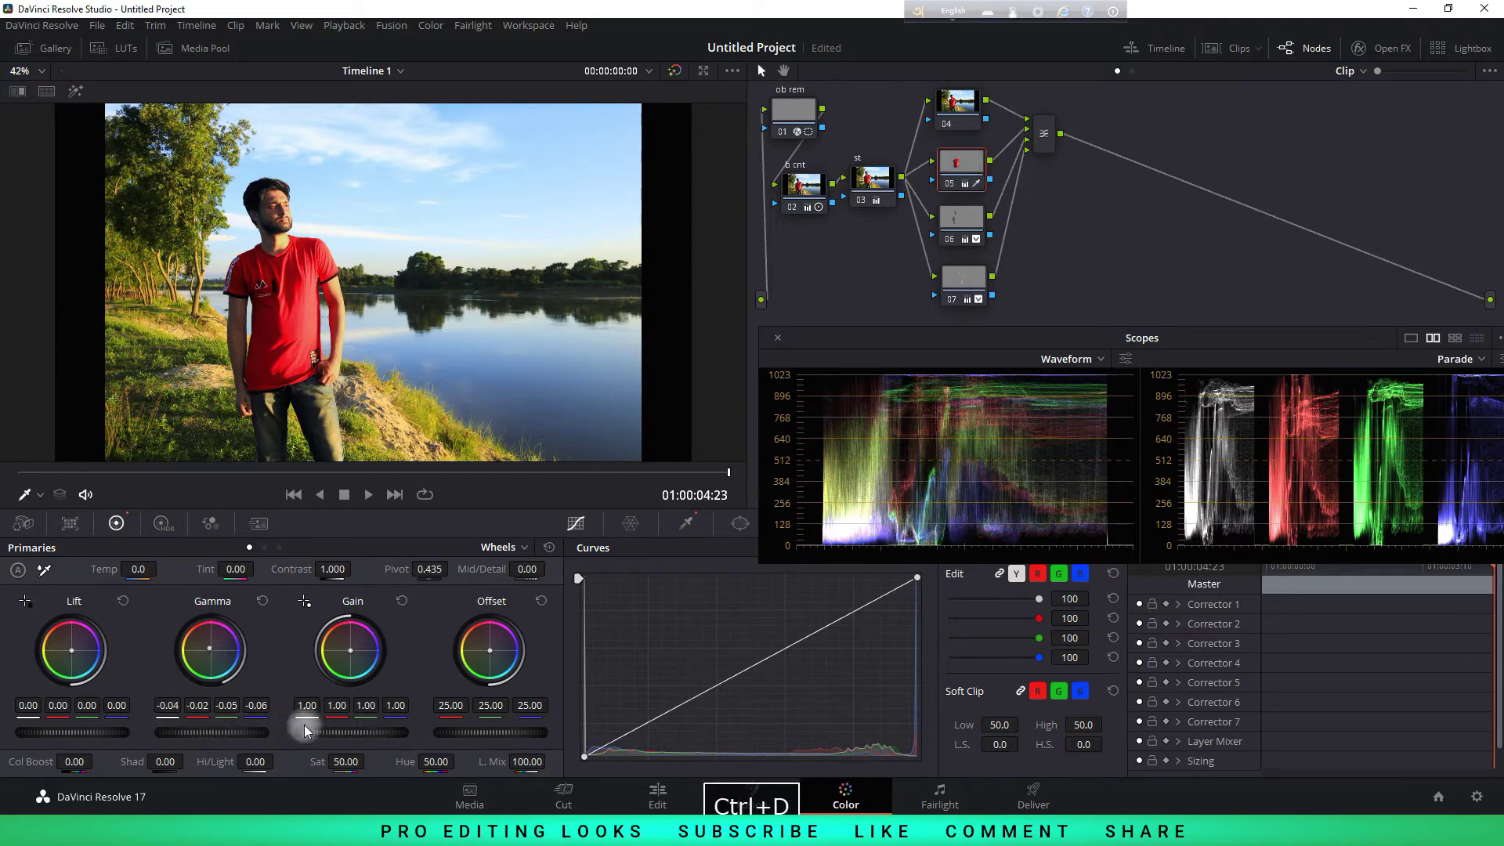
# Shift node 05's midtones cooler and warm its Gain to 1.00, 1.05, 1.00, 0.82
pyautogui.moveTo(207, 646); pyautogui.dragTo(191, 620)
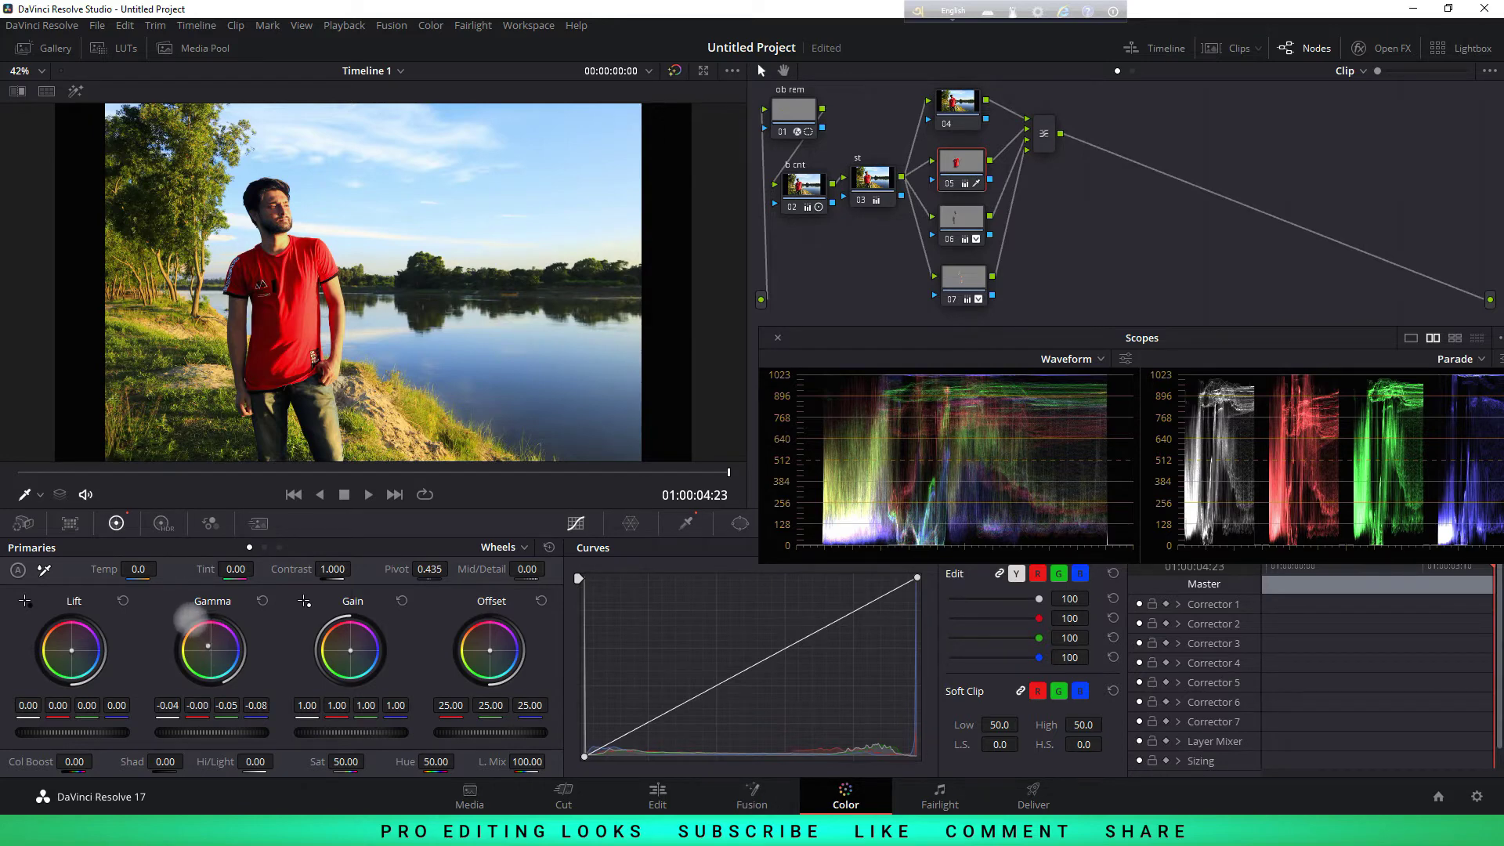
pyautogui.moveTo(435, 762)
pyautogui.mouseDown()
pyautogui.moveTo(459, 761)
pyautogui.moveTo(413, 771)
pyautogui.mouseUp()
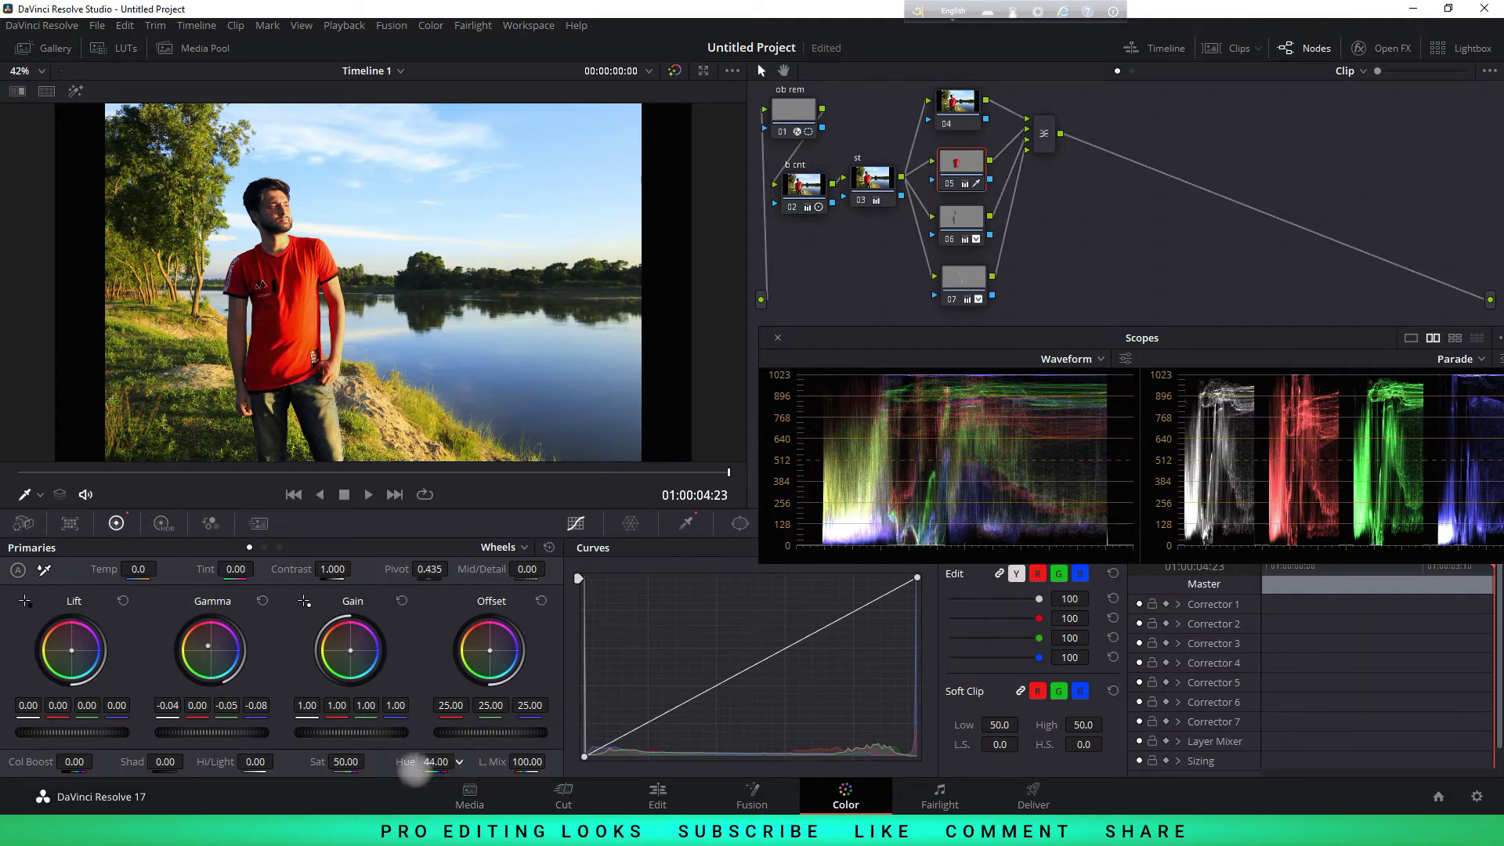
pyautogui.doubleClick(407, 760)
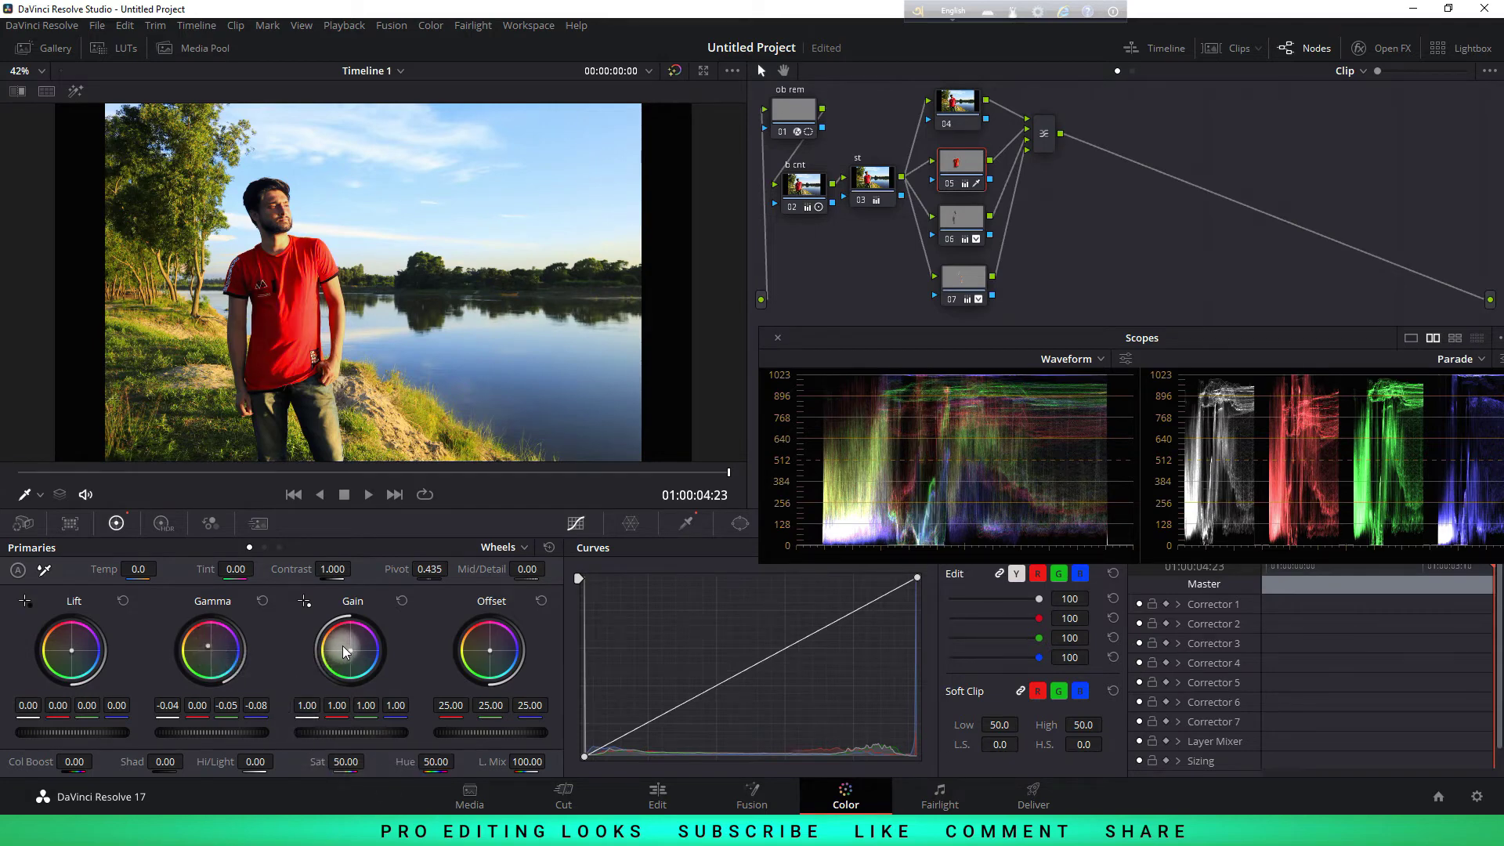
pyautogui.moveTo(350, 653); pyautogui.dragTo(326, 639)
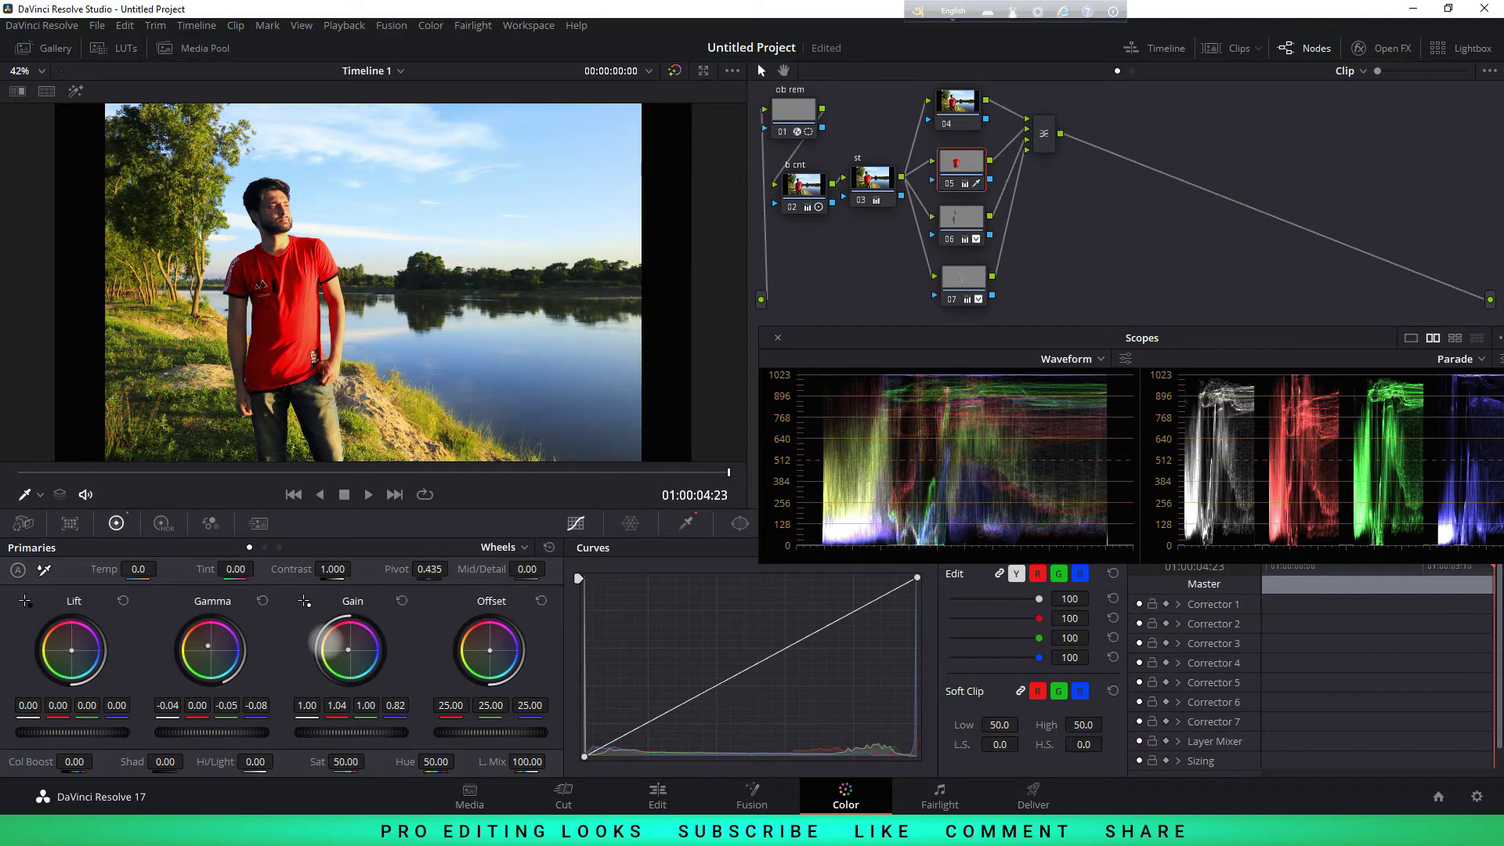
pyautogui.moveTo(329, 642); pyautogui.dragTo(328, 641)
pyautogui.hotkey('ctrl', 'd')
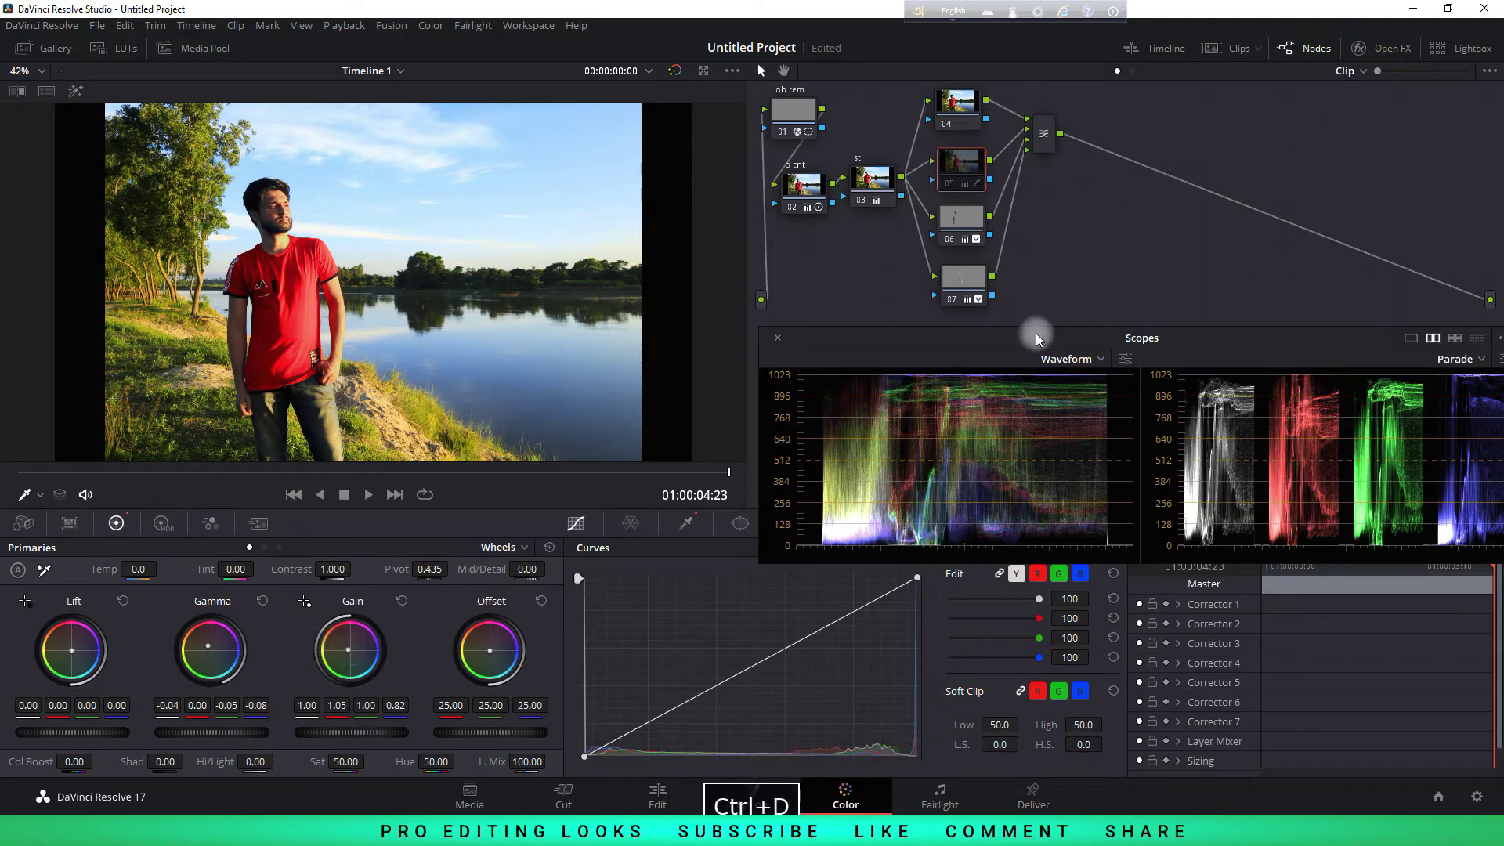
pyautogui.hotkey('ctrl', 'd')
pyautogui.moveTo(958, 105); pyautogui.dragTo(959, 99)
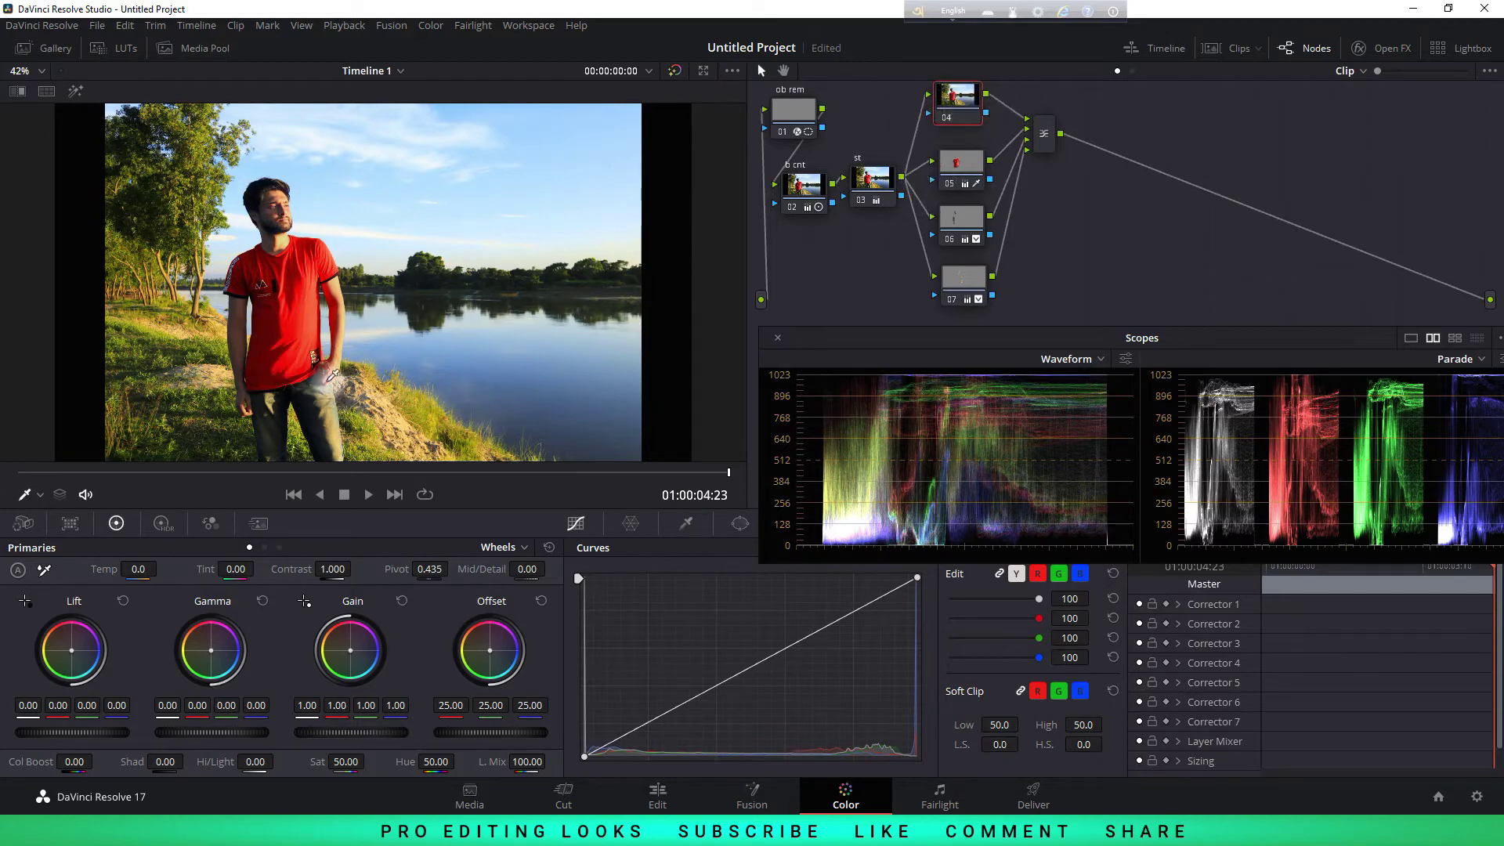
# Cool node 04 toward teal: Gain red 0.56, blue 1.35, Offset about 21.00/25.34/25.24
pyautogui.moveTo(994, 337); pyautogui.dragTo(990, 318)
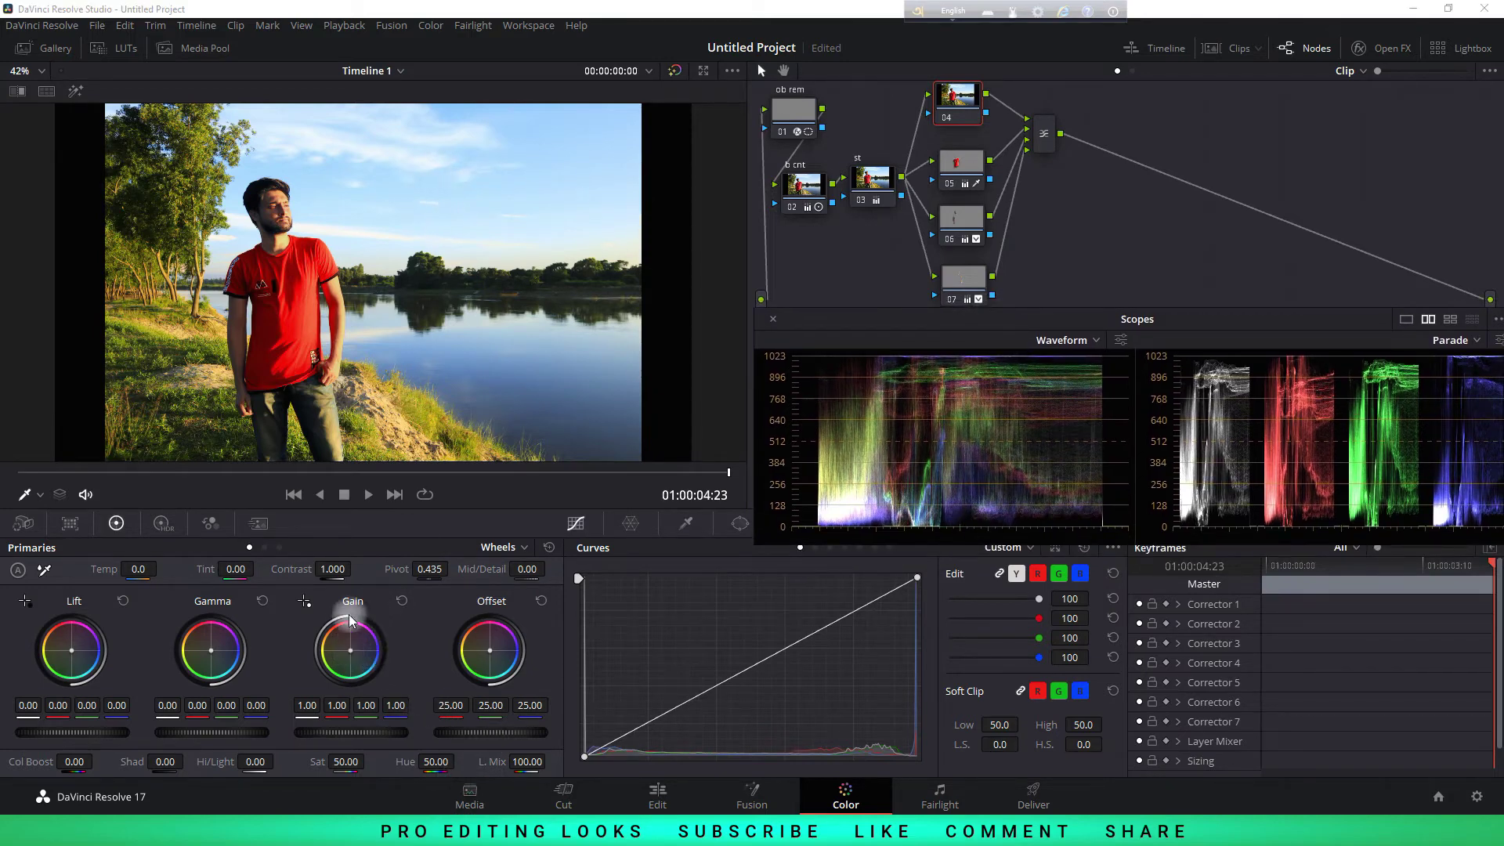
pyautogui.moveTo(352, 653); pyautogui.dragTo(381, 672)
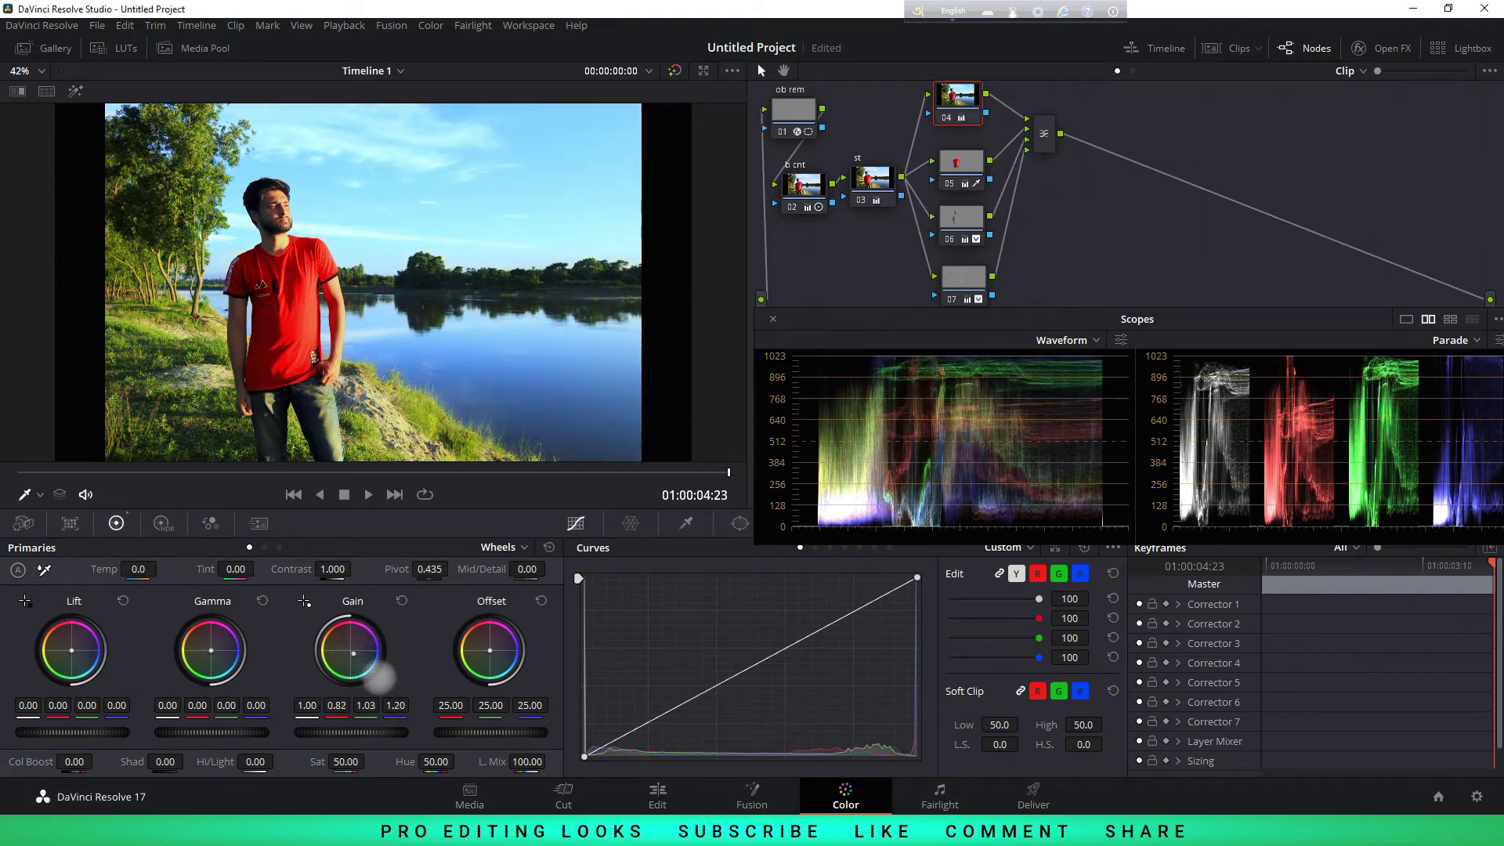
pyautogui.moveTo(379, 677); pyautogui.dragTo(387, 689)
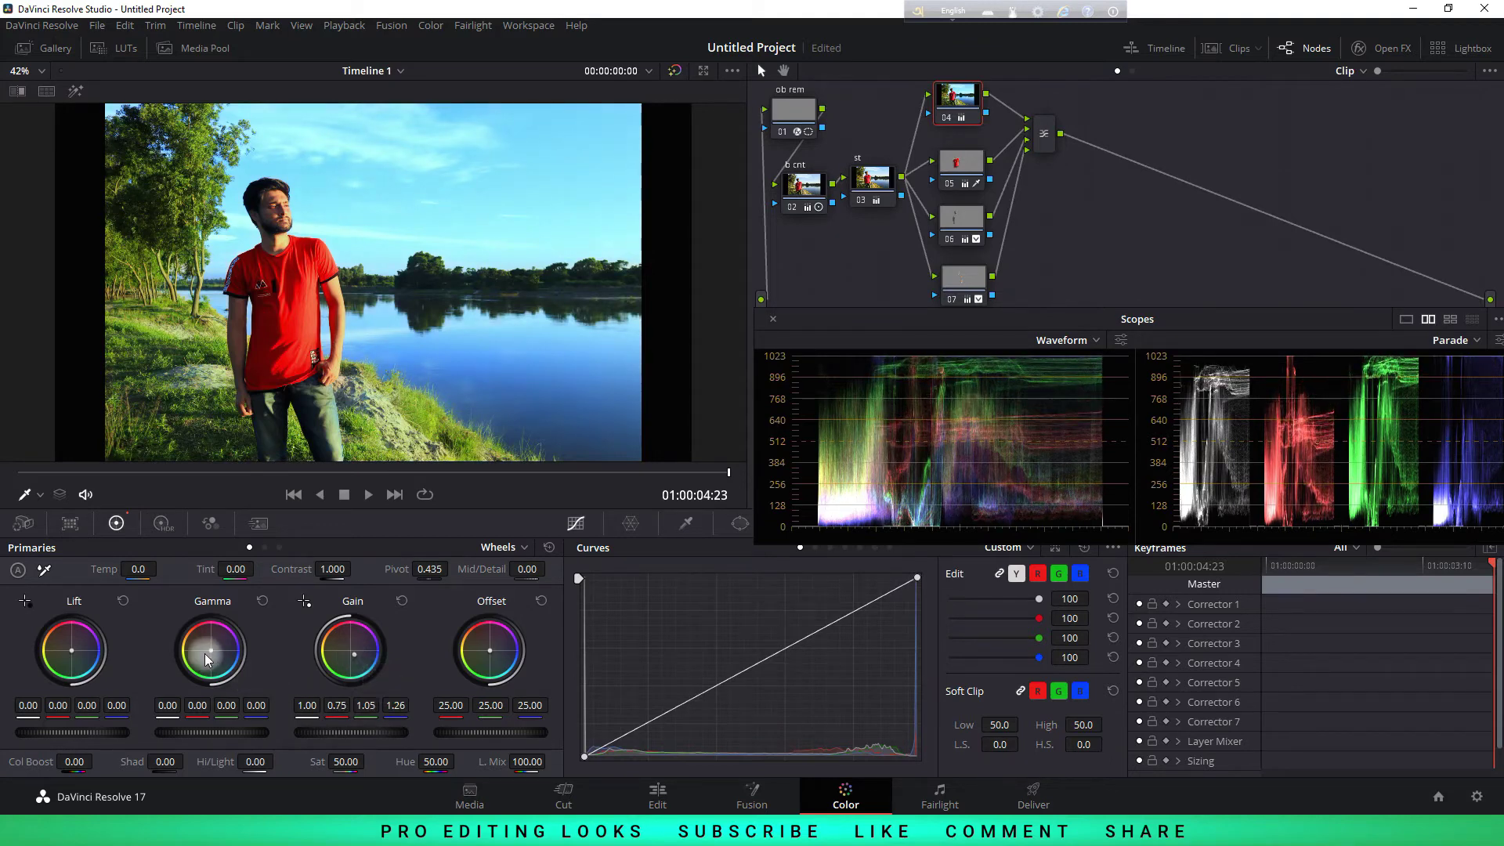
pyautogui.moveTo(202, 650)
pyautogui.mouseDown()
pyautogui.moveTo(196, 666)
pyautogui.moveTo(164, 644)
pyautogui.mouseUp()
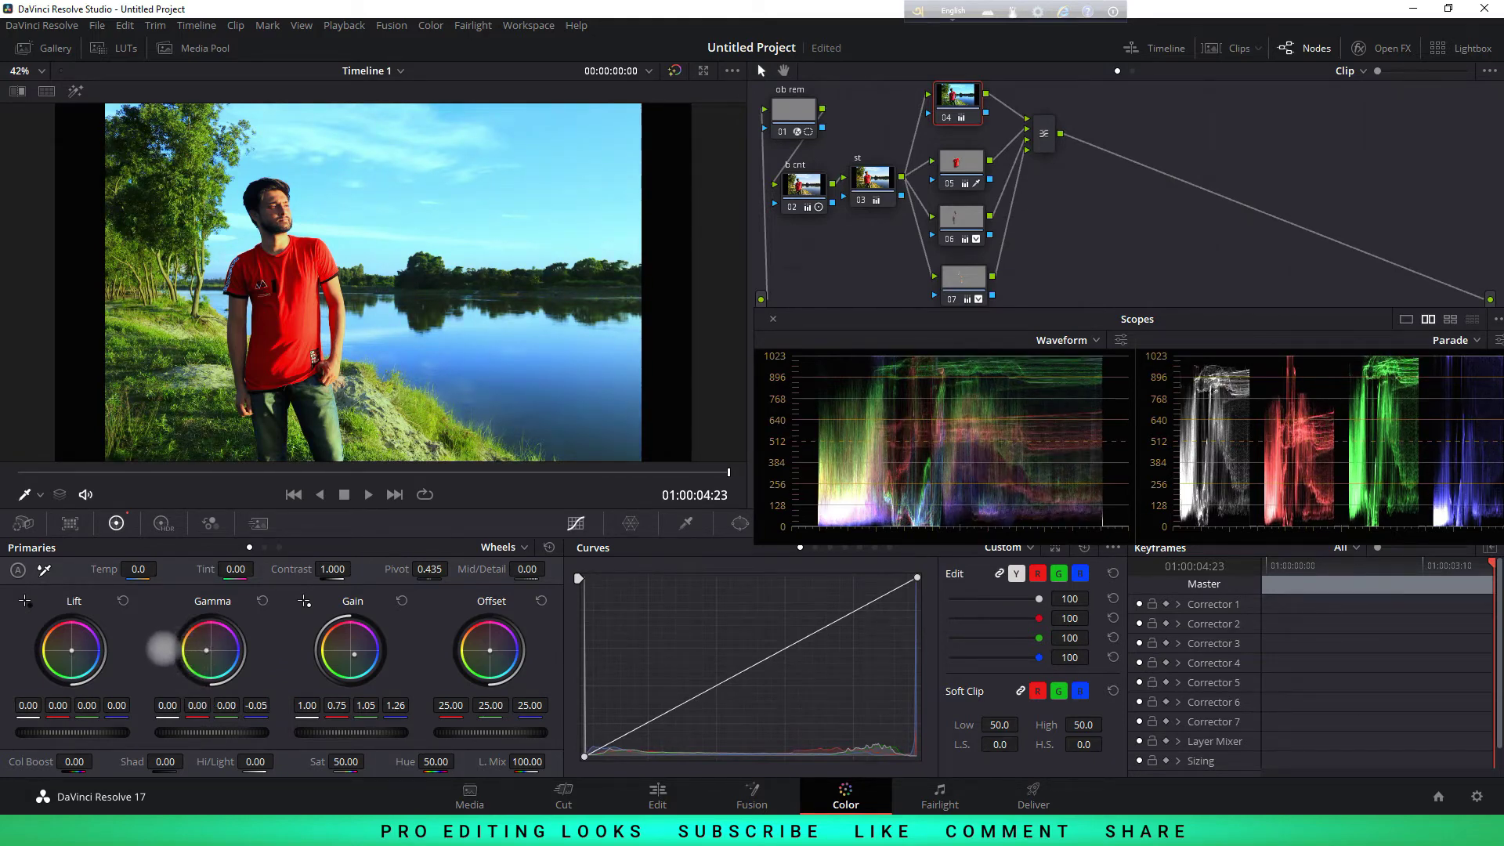
pyautogui.moveTo(159, 653); pyautogui.dragTo(146, 643)
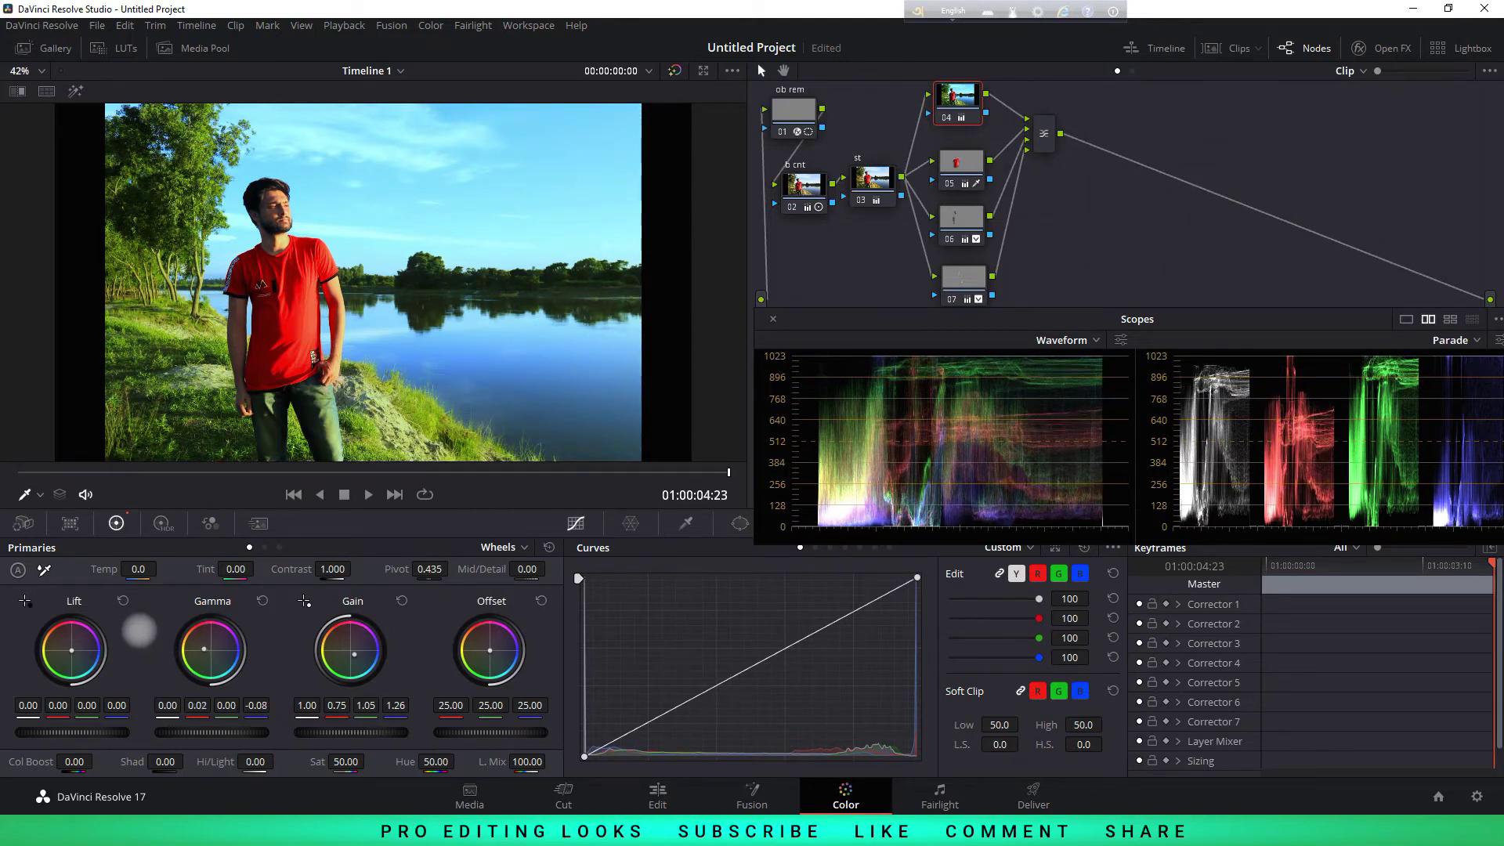
pyautogui.moveTo(139, 631); pyautogui.dragTo(138, 633)
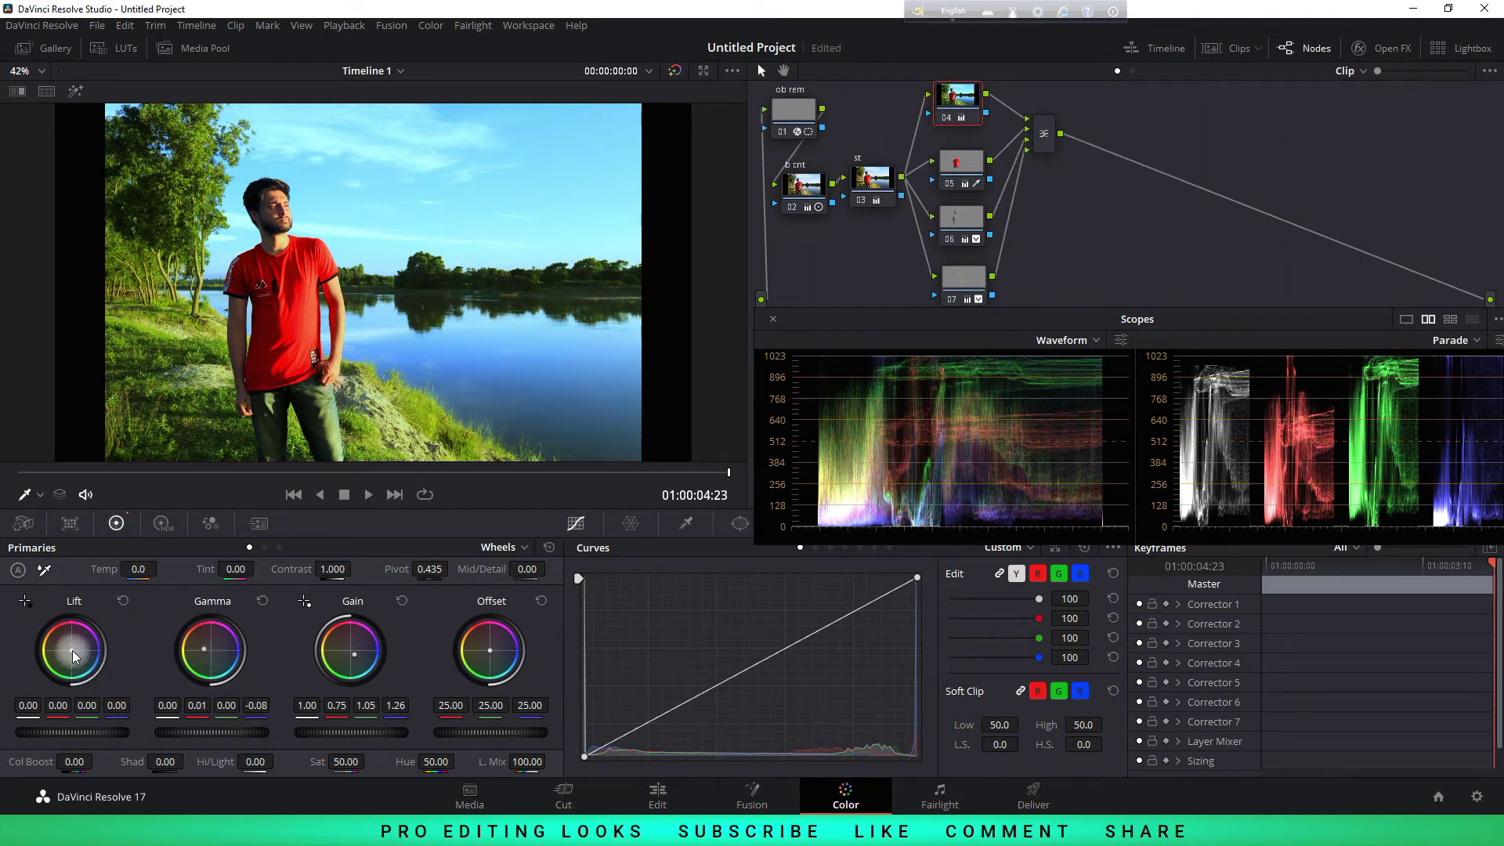
pyautogui.moveTo(71, 653); pyautogui.dragTo(86, 680)
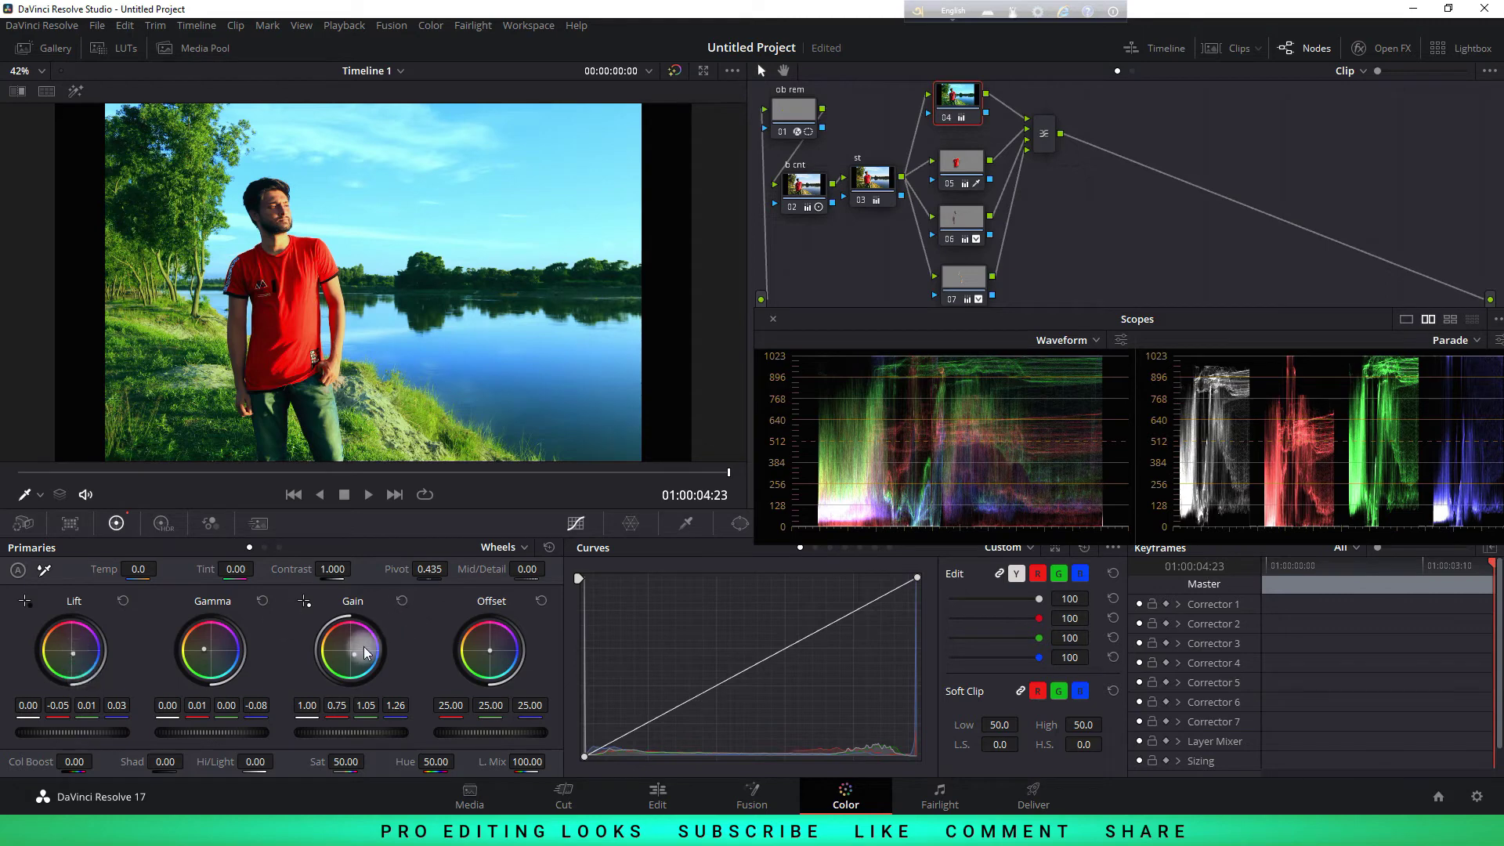
pyautogui.moveTo(362, 648); pyautogui.dragTo(368, 663)
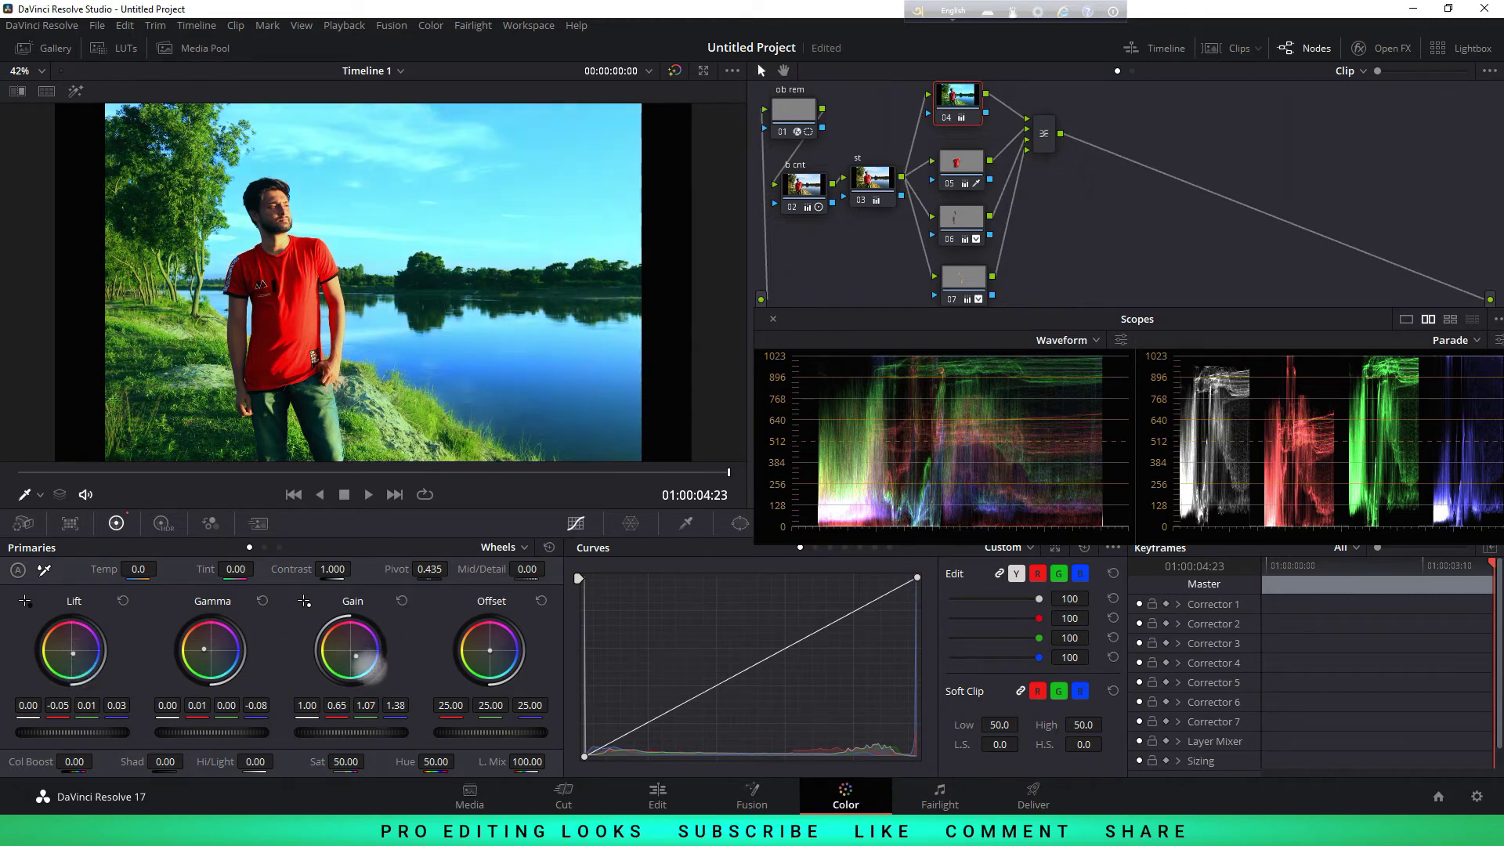
pyautogui.moveTo(366, 682); pyautogui.dragTo(366, 683)
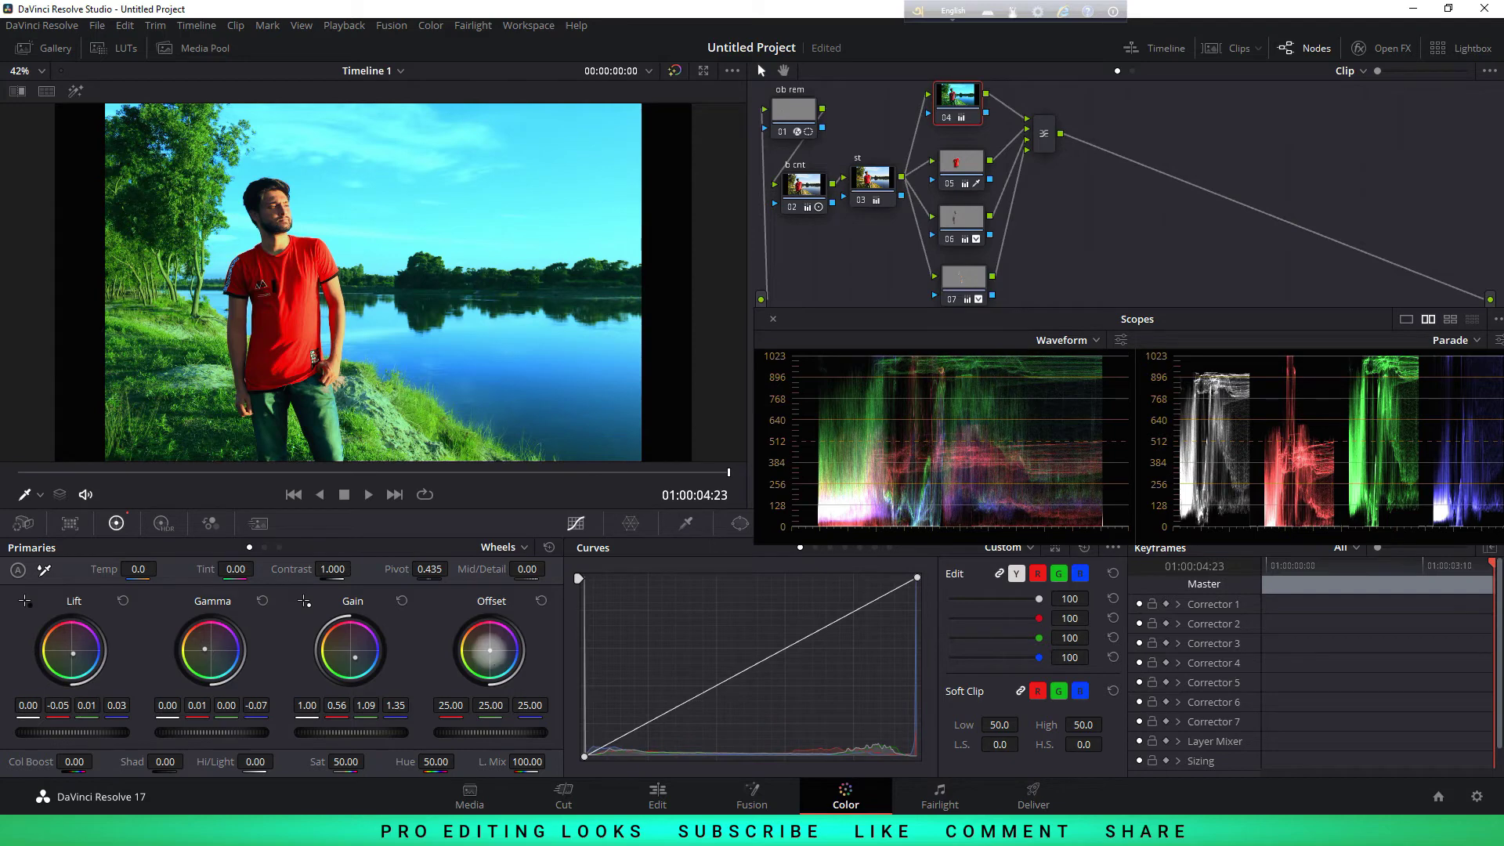
pyautogui.moveTo(489, 650)
pyautogui.mouseDown()
pyautogui.moveTo(470, 615)
pyautogui.moveTo(562, 699)
pyautogui.moveTo(493, 664)
pyautogui.mouseUp()
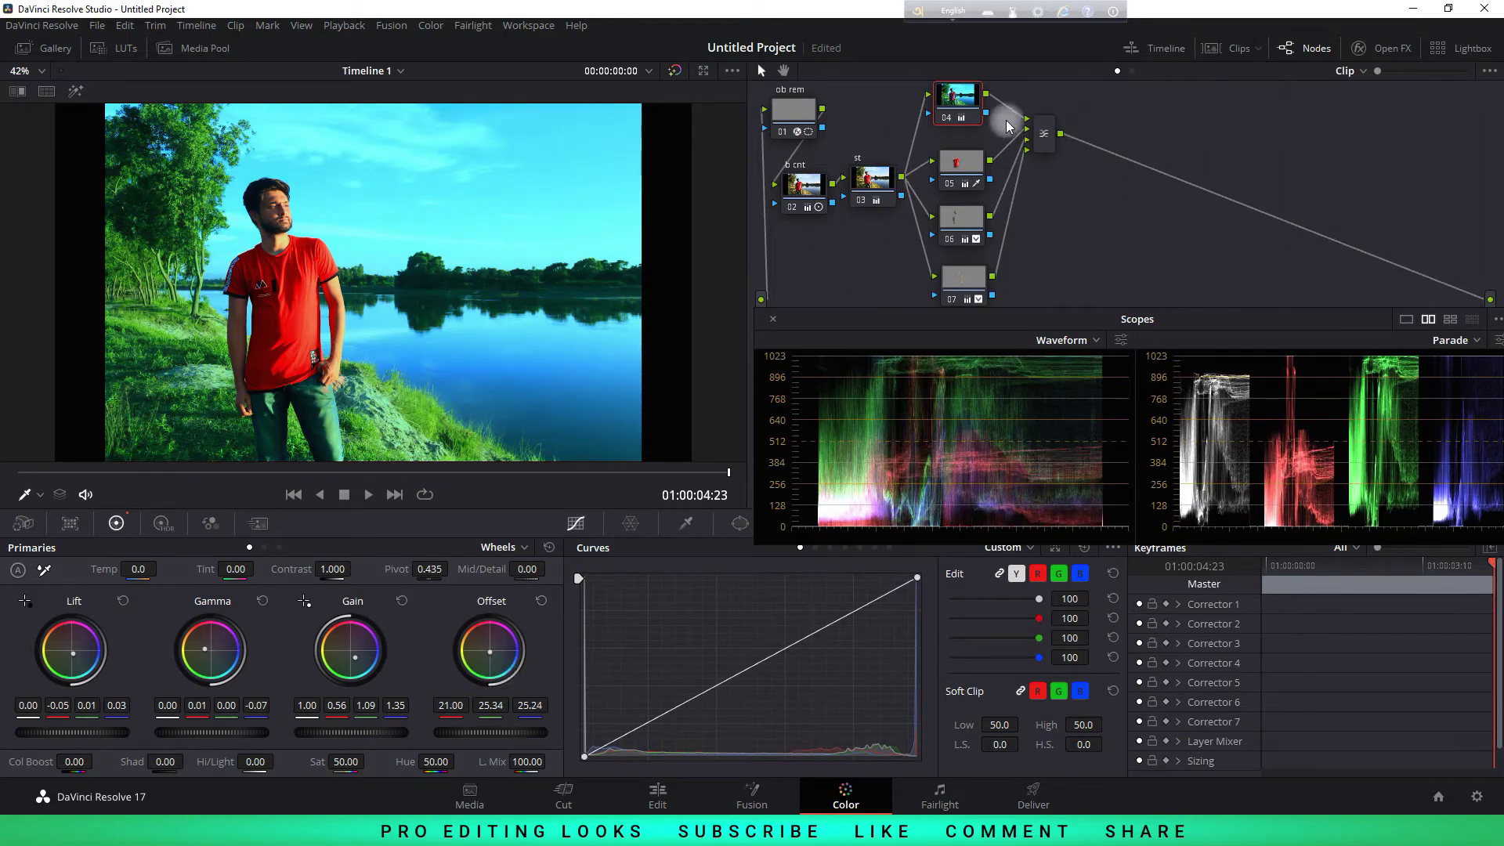
# Compare node 04 on and off, then add a serial node after the Layer Mixer
pyautogui.hotkey('ctrl', 'd')
pyautogui.hotkey('ctrl', 'd')
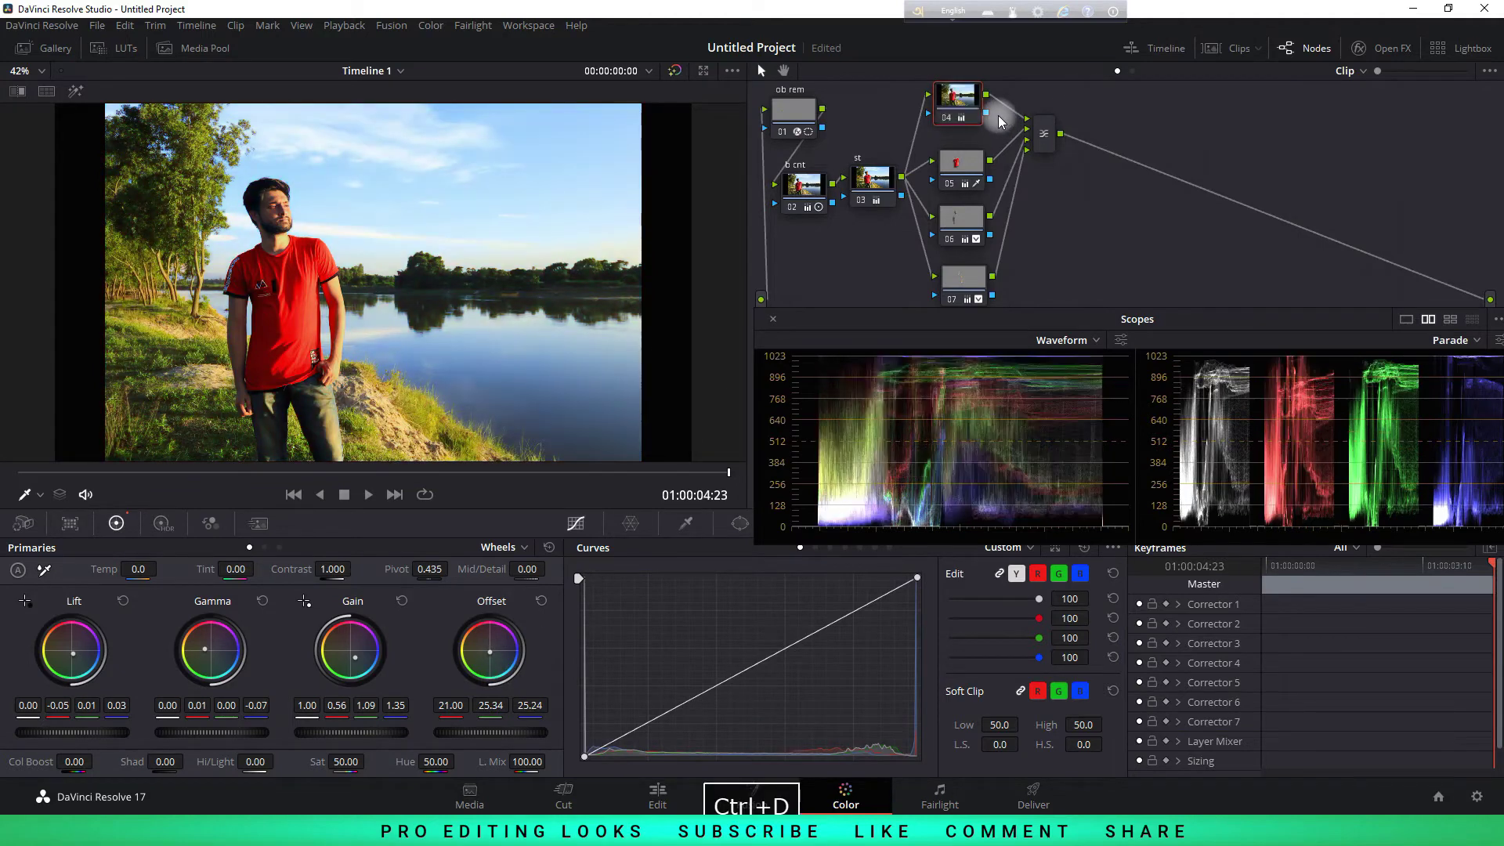
pyautogui.hotkey('ctrl', 'd')
pyautogui.hotkey('ctrl', 'd')
pyautogui.moveTo(1046, 150)
pyautogui.mouseDown()
pyautogui.moveTo(815, 271)
pyautogui.moveTo(1128, 123)
pyautogui.mouseUp()
pyautogui.hotkey('alt', 's')
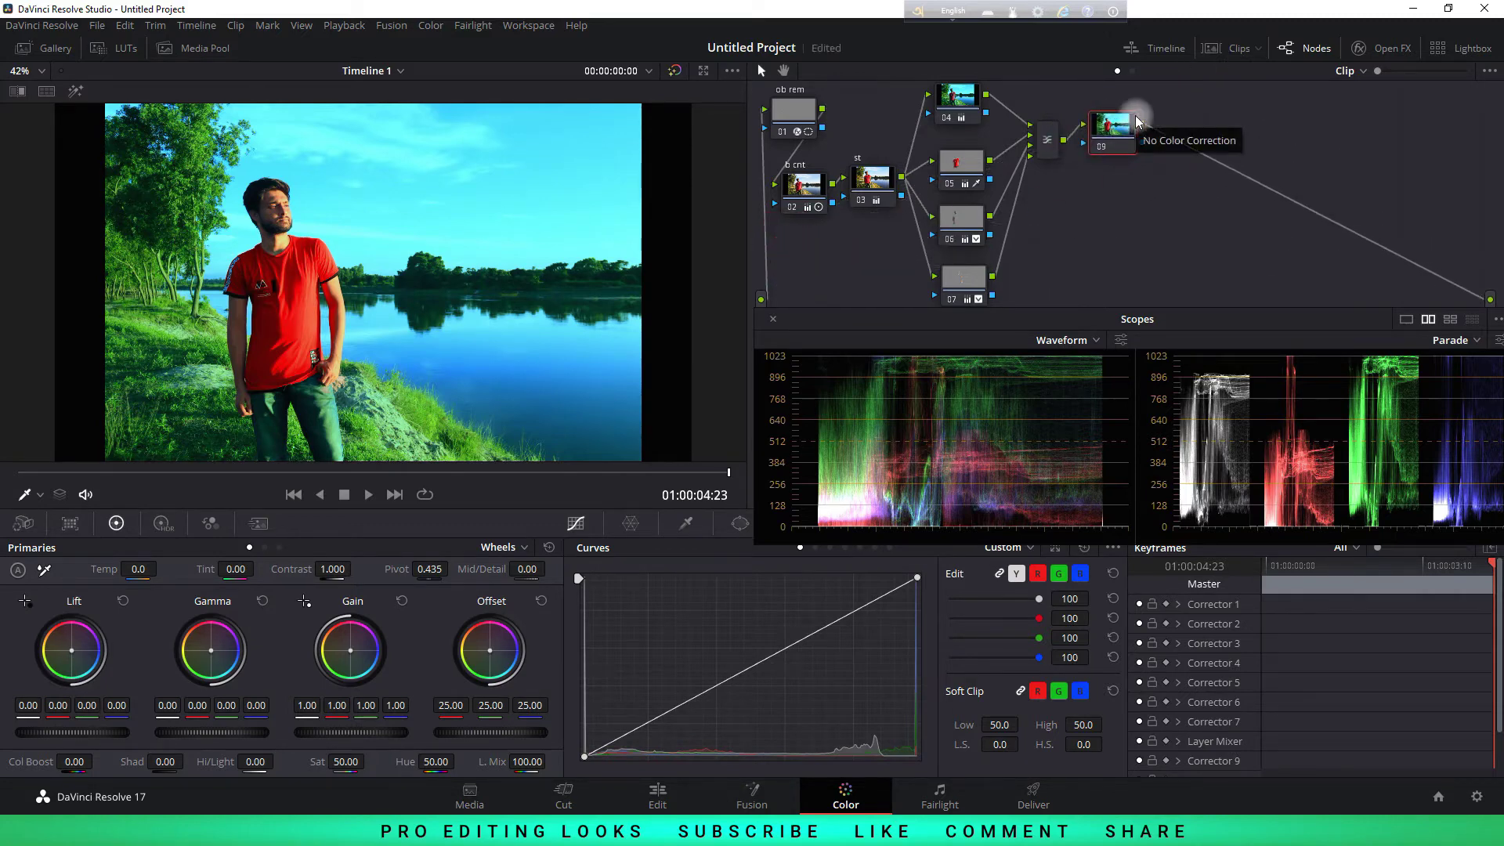
# Enable a Circle window on the new node and stretch it into a broad ellipse over the sky
pyautogui.click(741, 526)
pyautogui.click(598, 648)
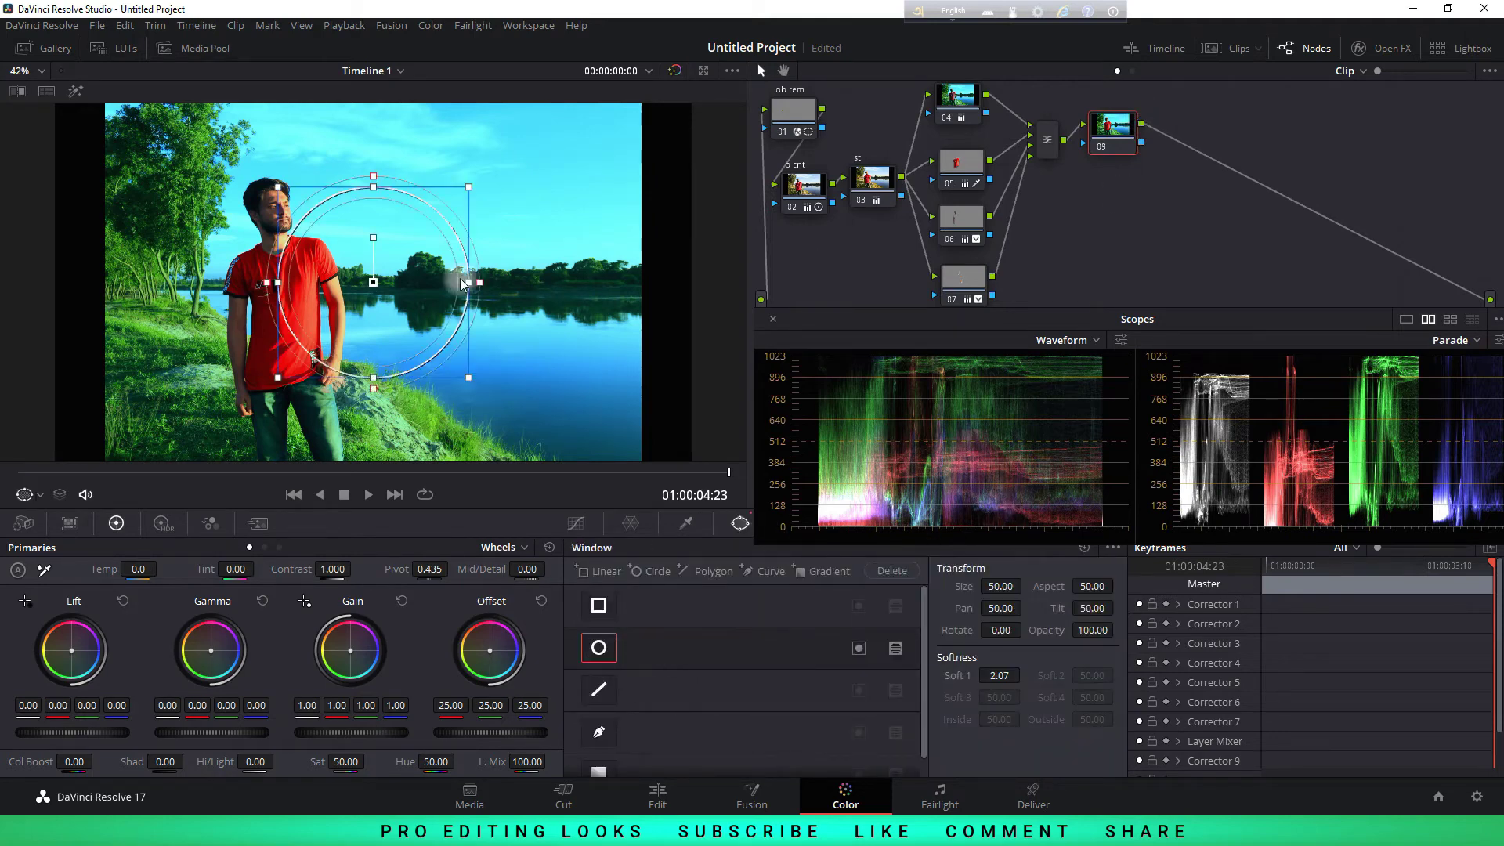
pyautogui.moveTo(373, 282); pyautogui.dragTo(384, 230)
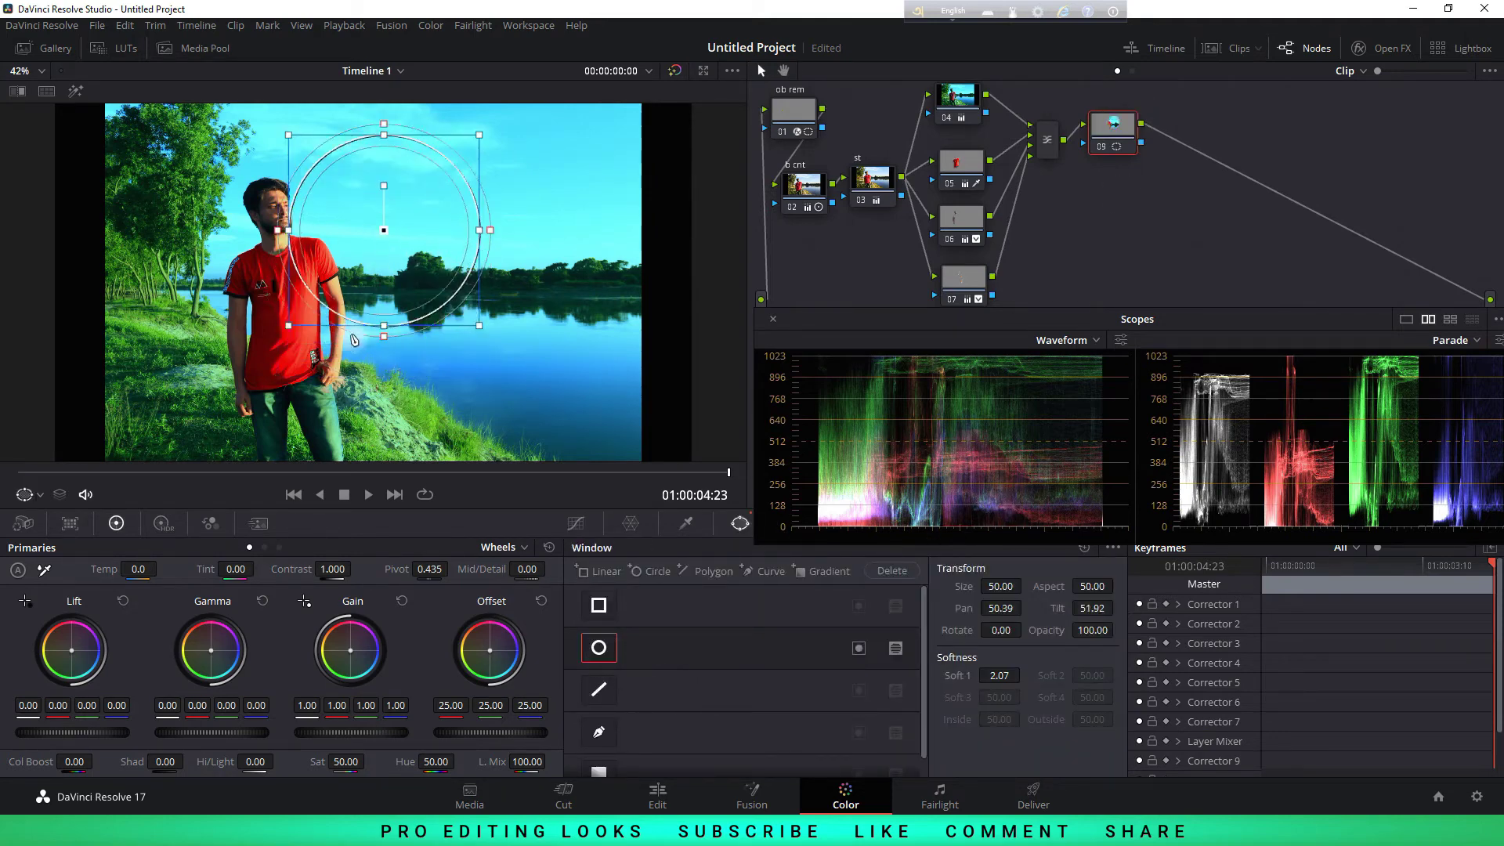
pyautogui.moveTo(384, 336); pyautogui.dragTo(384, 383)
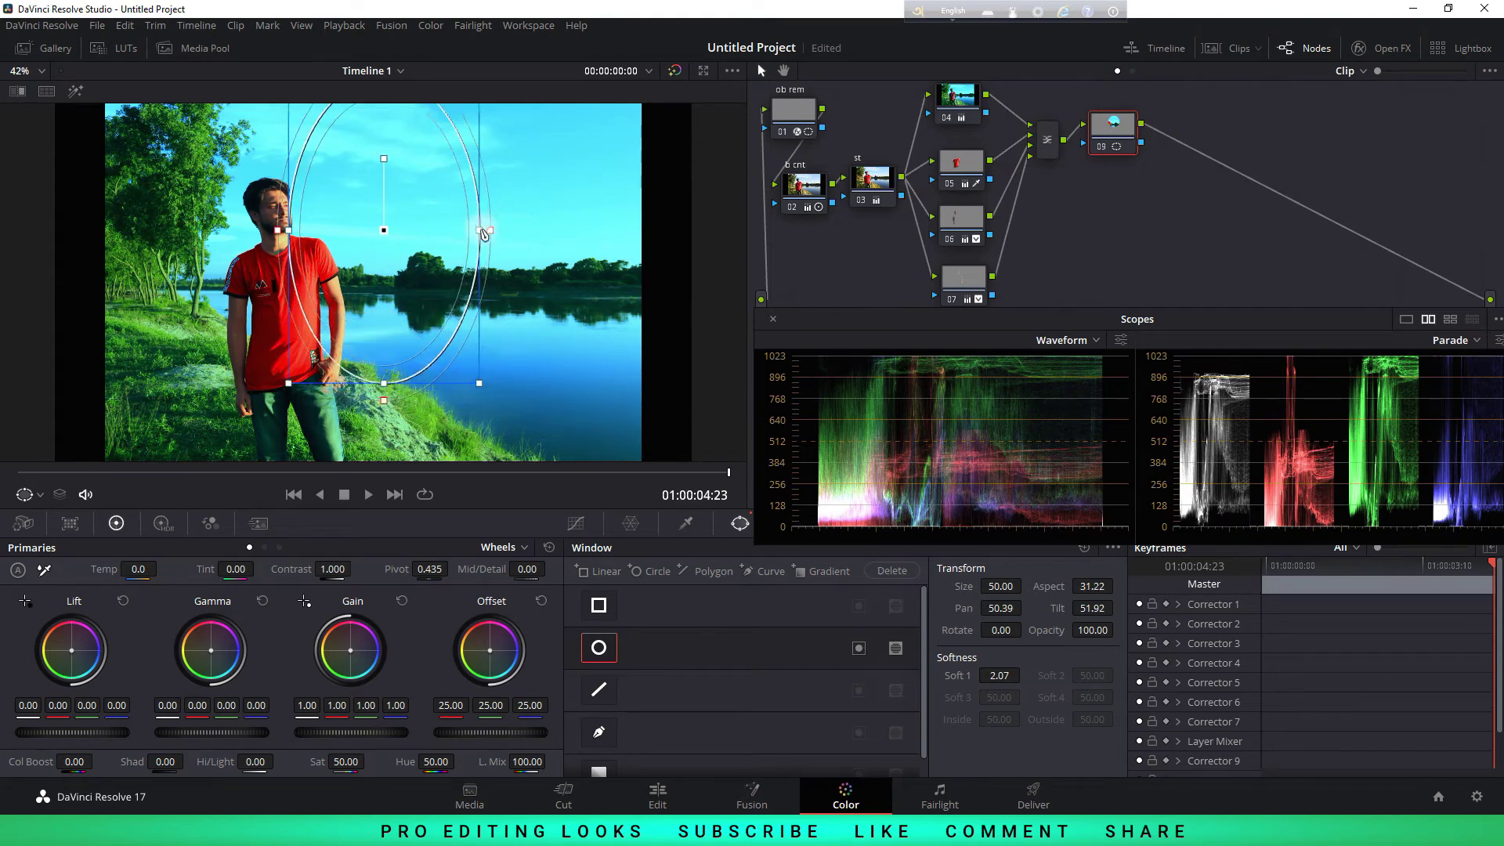
pyautogui.moveTo(483, 232); pyautogui.dragTo(698, 239)
pyautogui.scroll(-2, 410, 239)
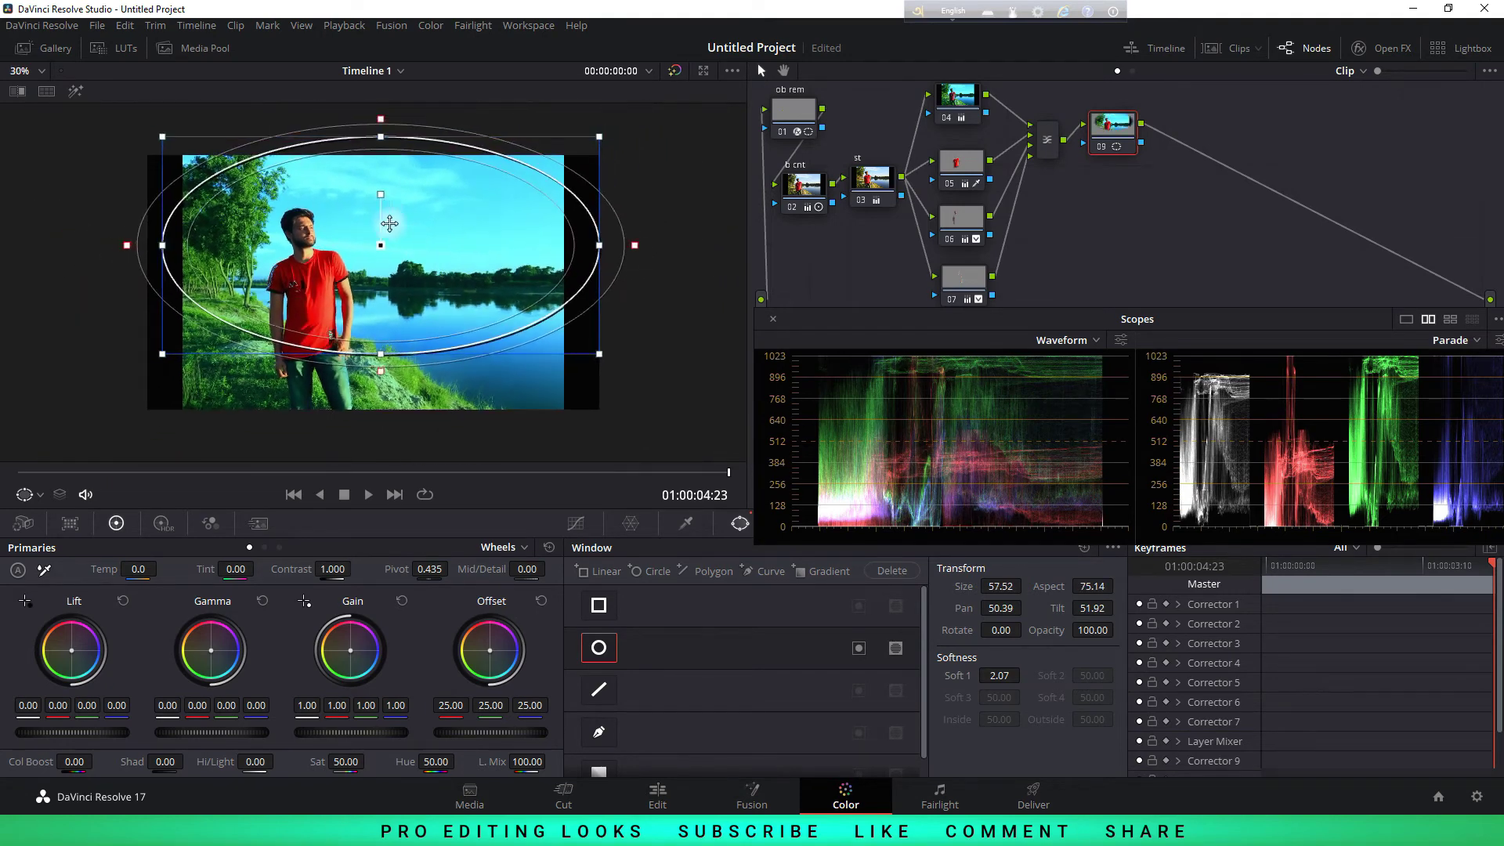
# Reposition and enlarge the ellipse over the sky, soften it to 14.20, and invert it
pyautogui.moveTo(390, 224)
pyautogui.mouseDown()
pyautogui.moveTo(453, 184)
pyautogui.moveTo(462, 213)
pyautogui.mouseUp()
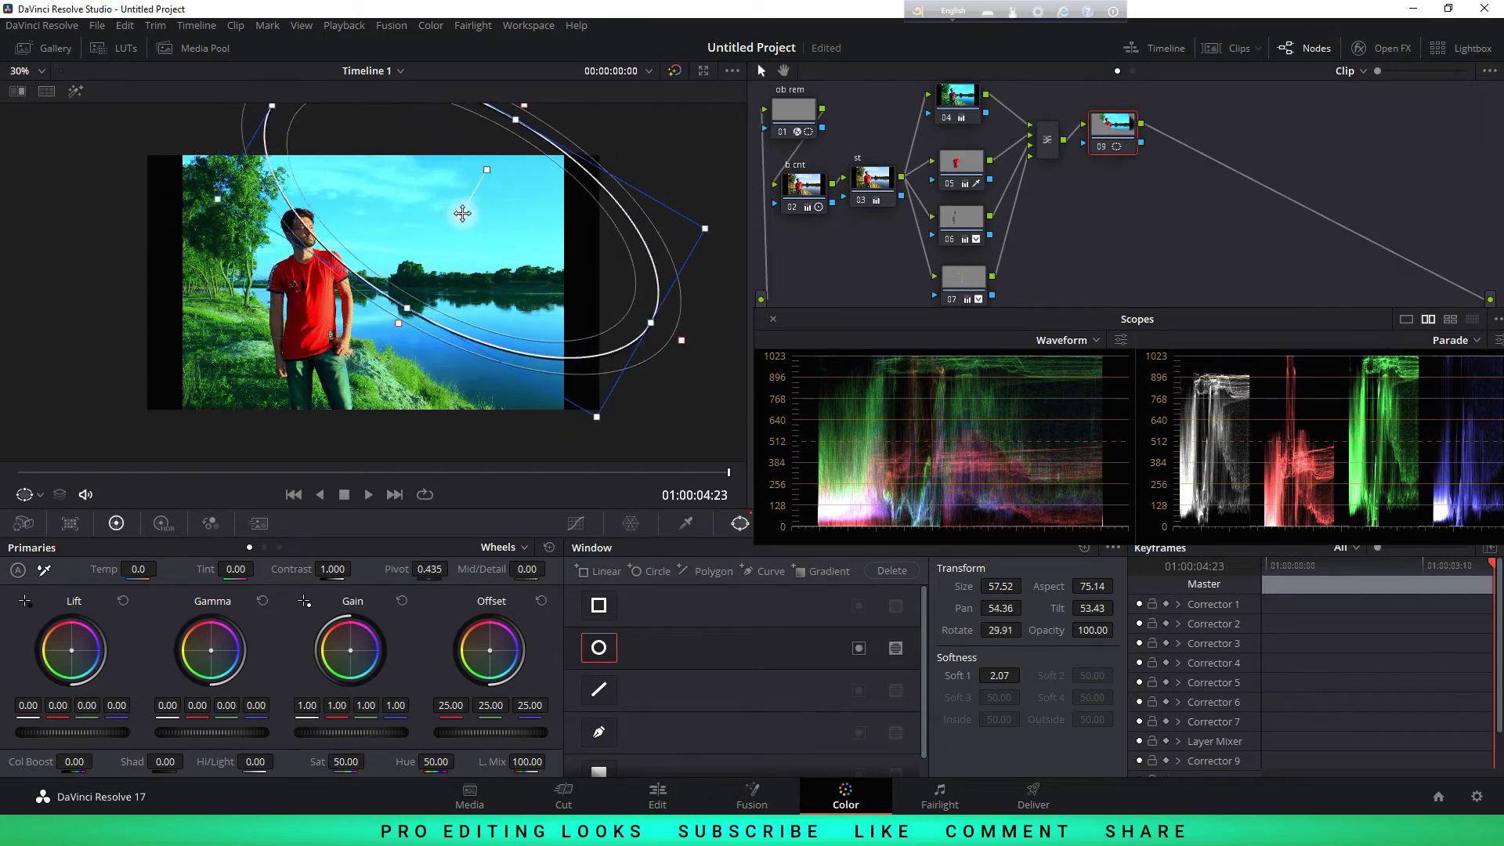
pyautogui.moveTo(407, 305)
pyautogui.mouseDown()
pyautogui.moveTo(422, 291)
pyautogui.moveTo(608, 294)
pyautogui.moveTo(565, 258)
pyautogui.moveTo(661, 290)
pyautogui.mouseUp()
pyautogui.moveTo(396, 307); pyautogui.dragTo(345, 356)
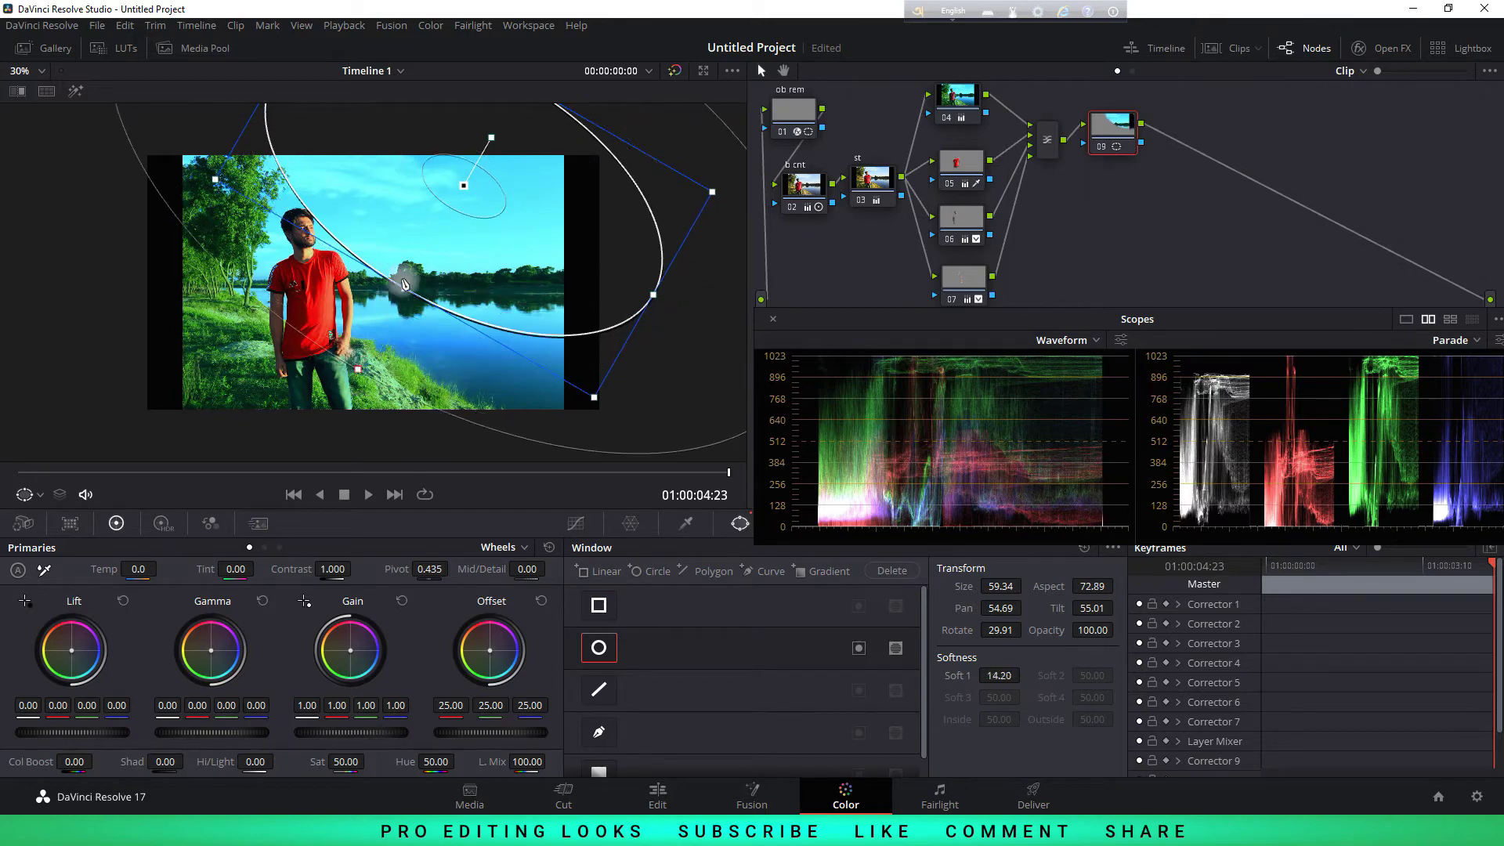
pyautogui.moveTo(405, 287); pyautogui.dragTo(446, 273)
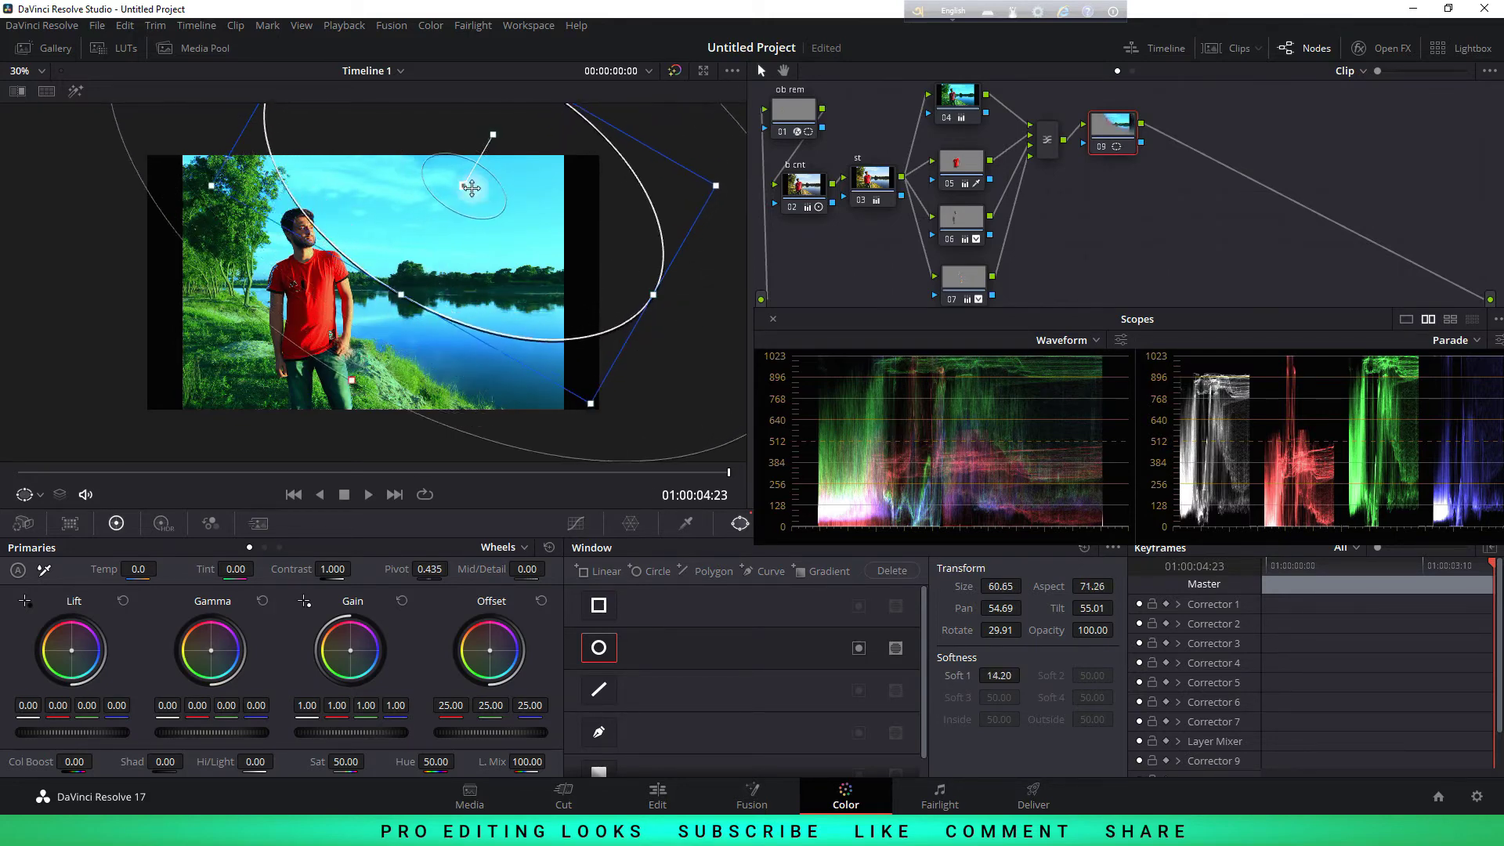
pyautogui.moveTo(474, 184); pyautogui.dragTo(502, 183)
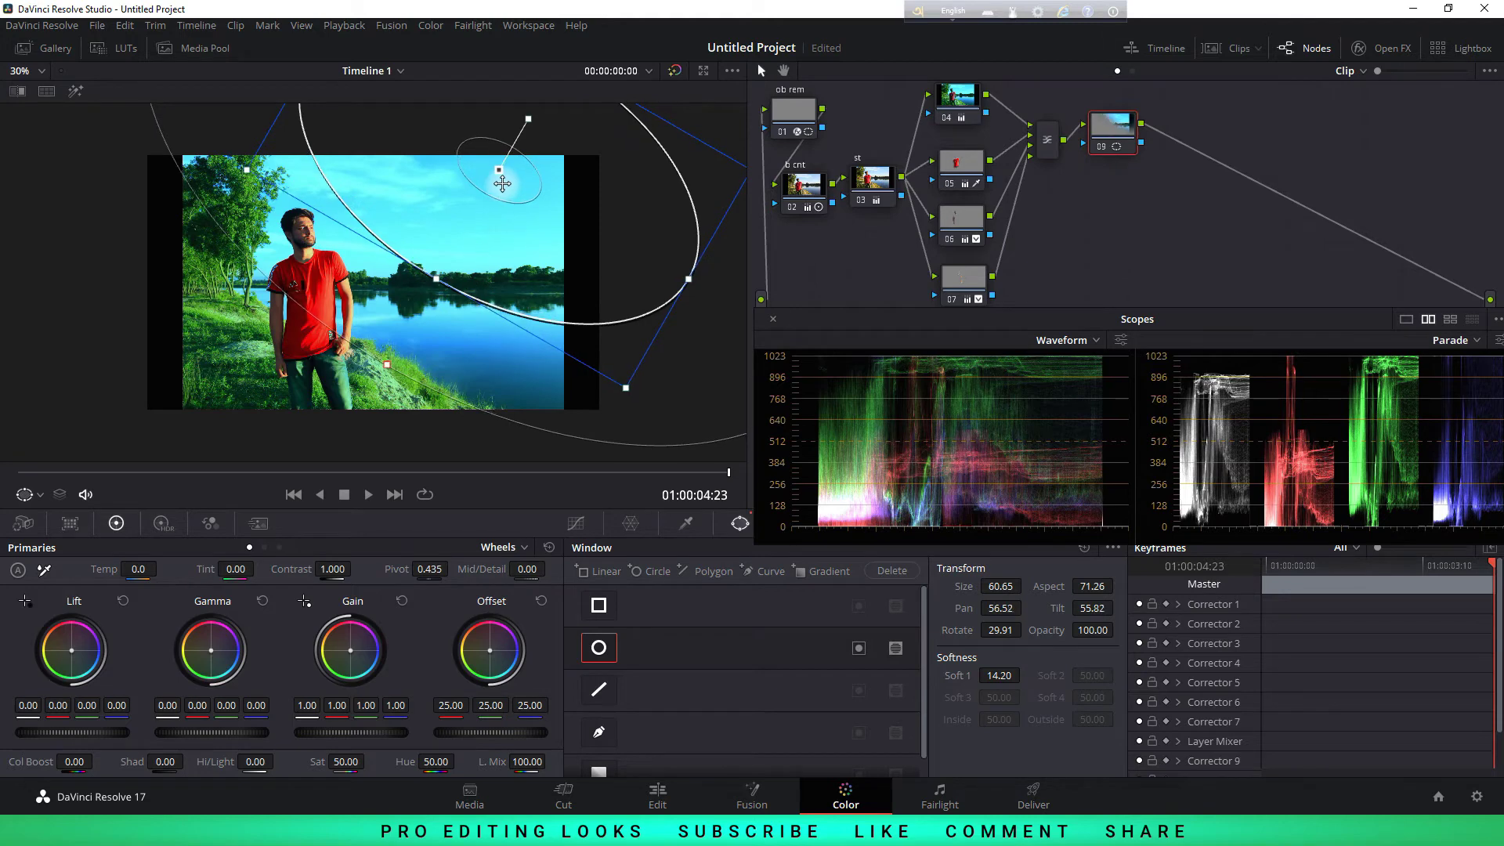
pyautogui.click(859, 652)
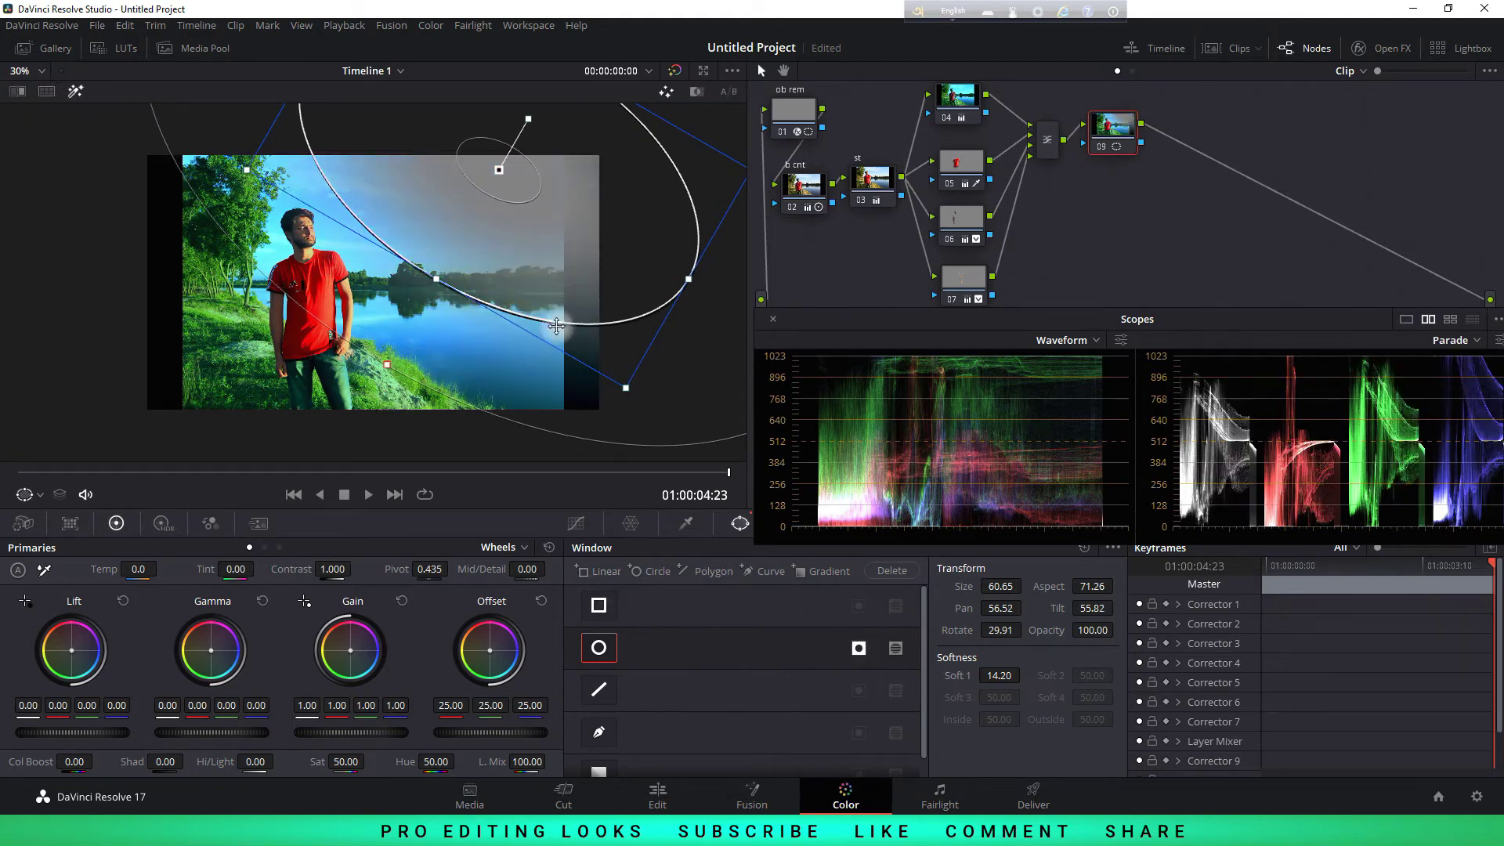
# Try darkening curve bends on node 09, then delete the curve point to leave it straight
pyautogui.click(580, 526)
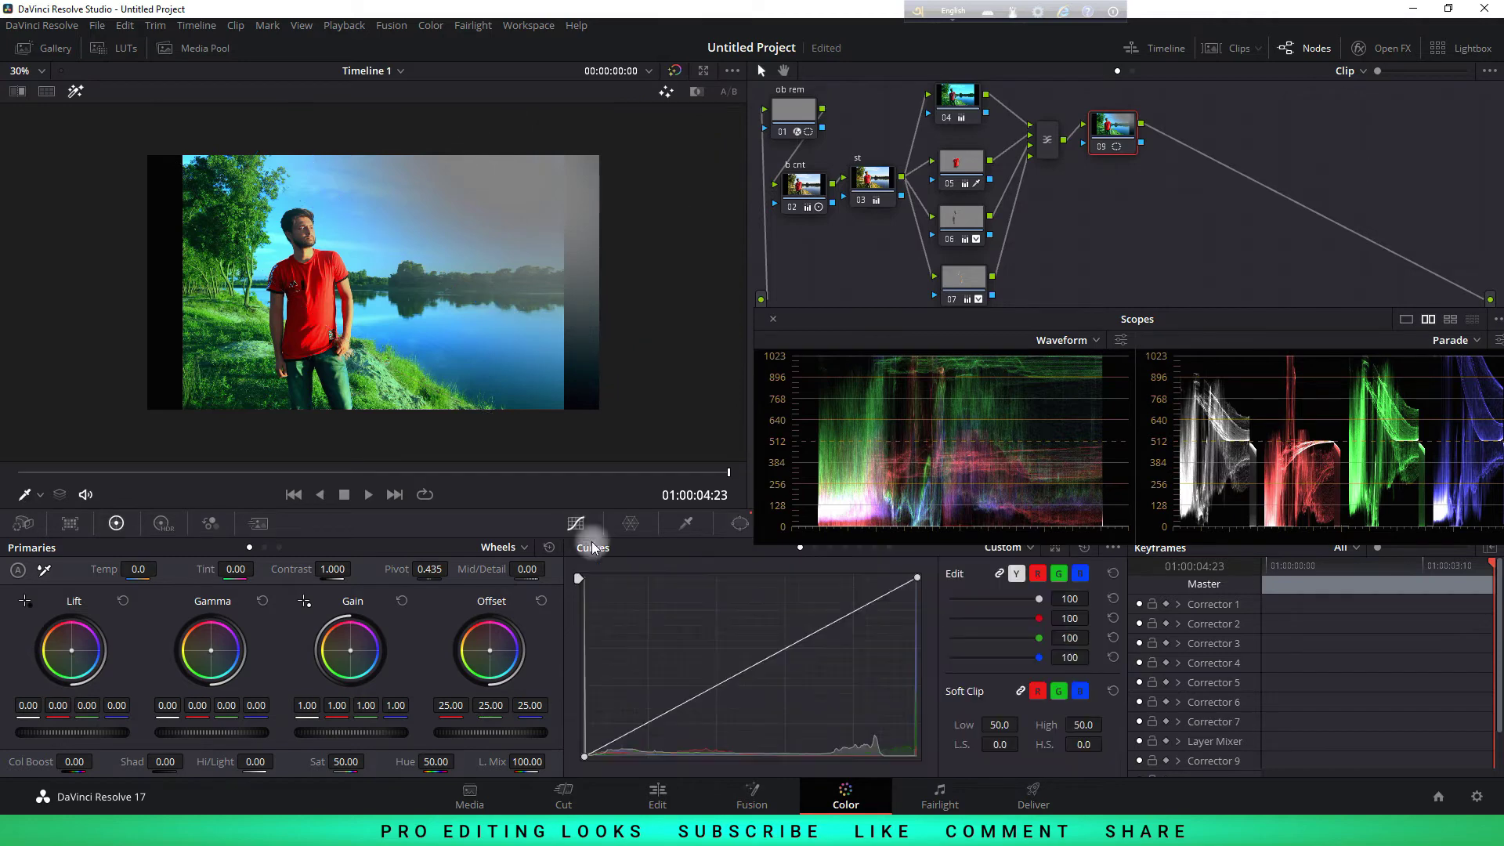
pyautogui.moveTo(752, 665)
pyautogui.mouseDown()
pyautogui.moveTo(774, 692)
pyautogui.moveTo(759, 688)
pyautogui.mouseUp()
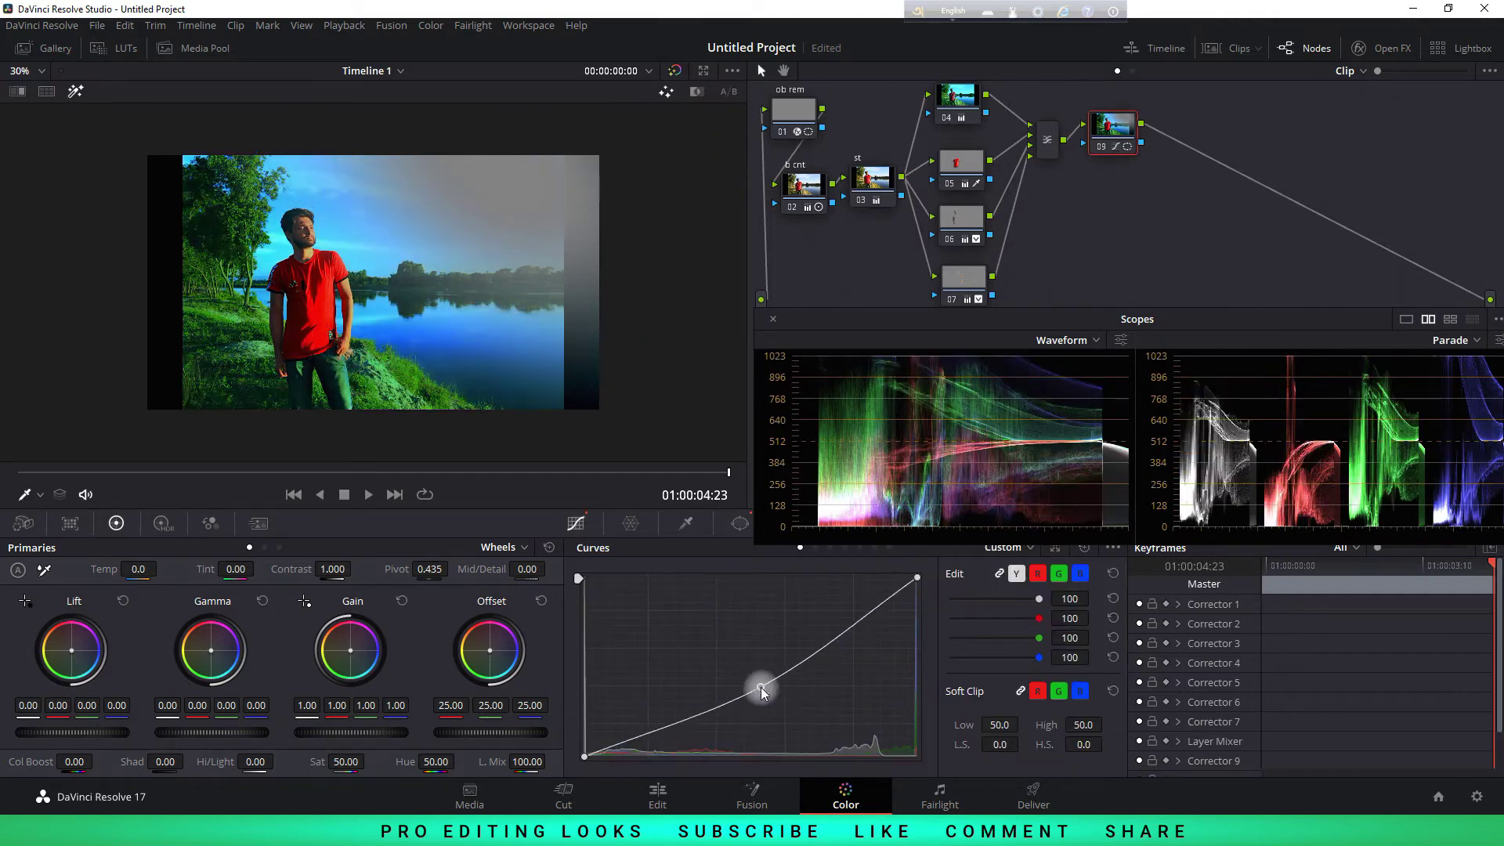
pyautogui.click(81, 94)
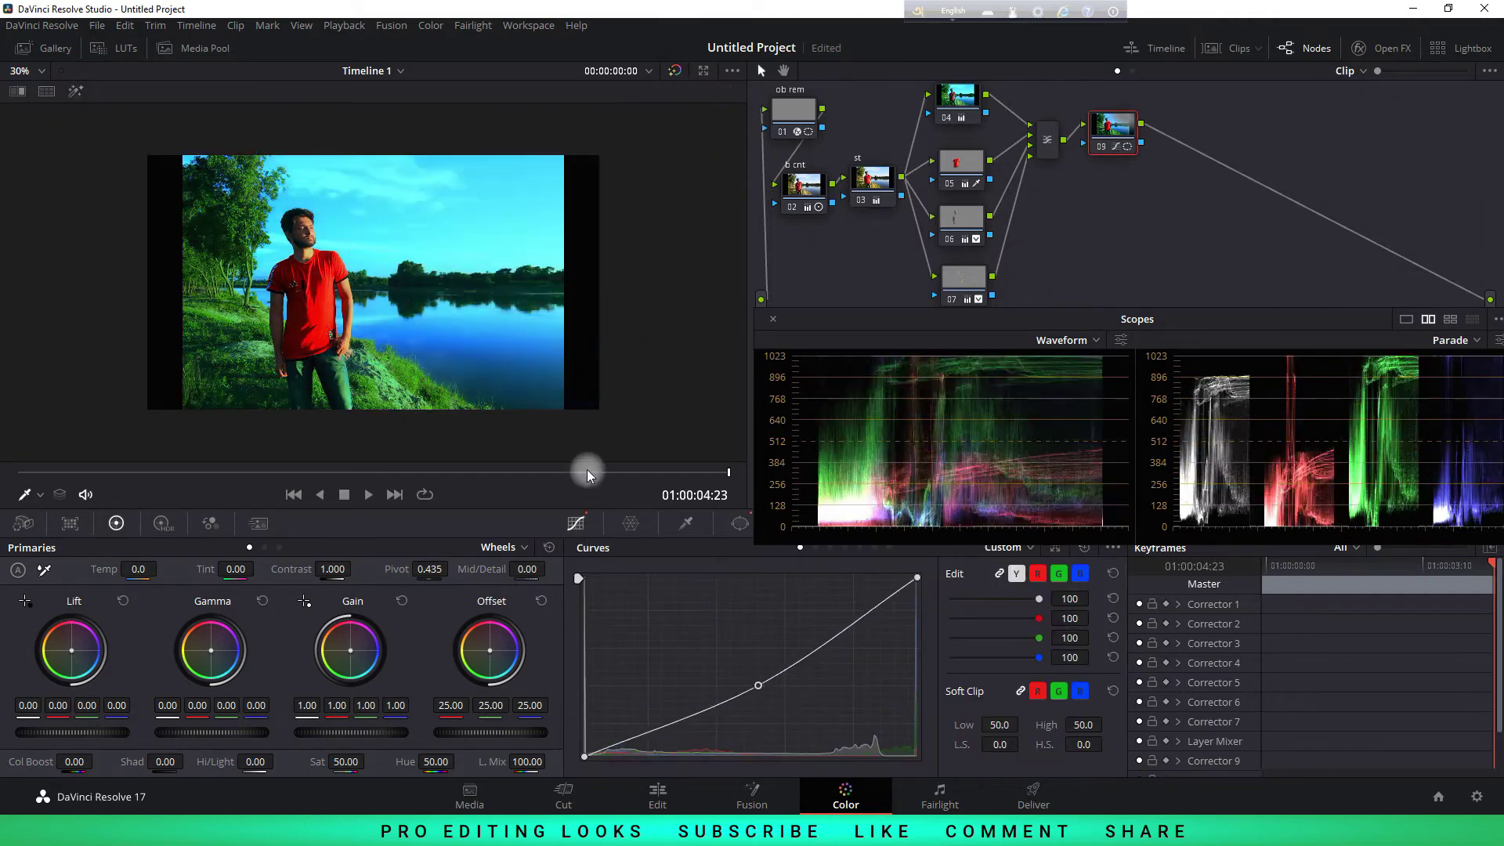
pyautogui.click(738, 525)
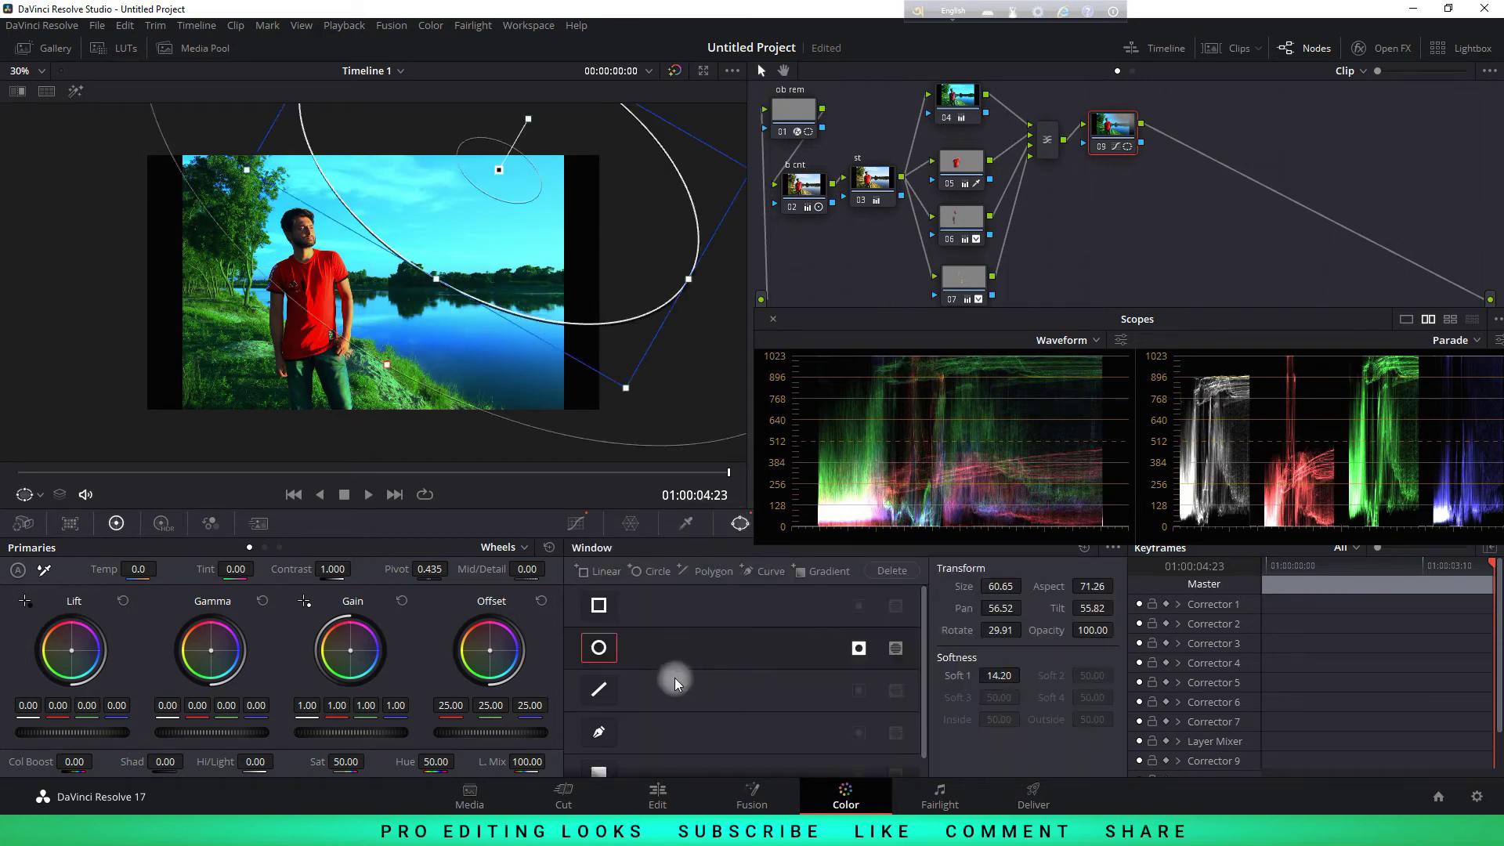
pyautogui.click(859, 647)
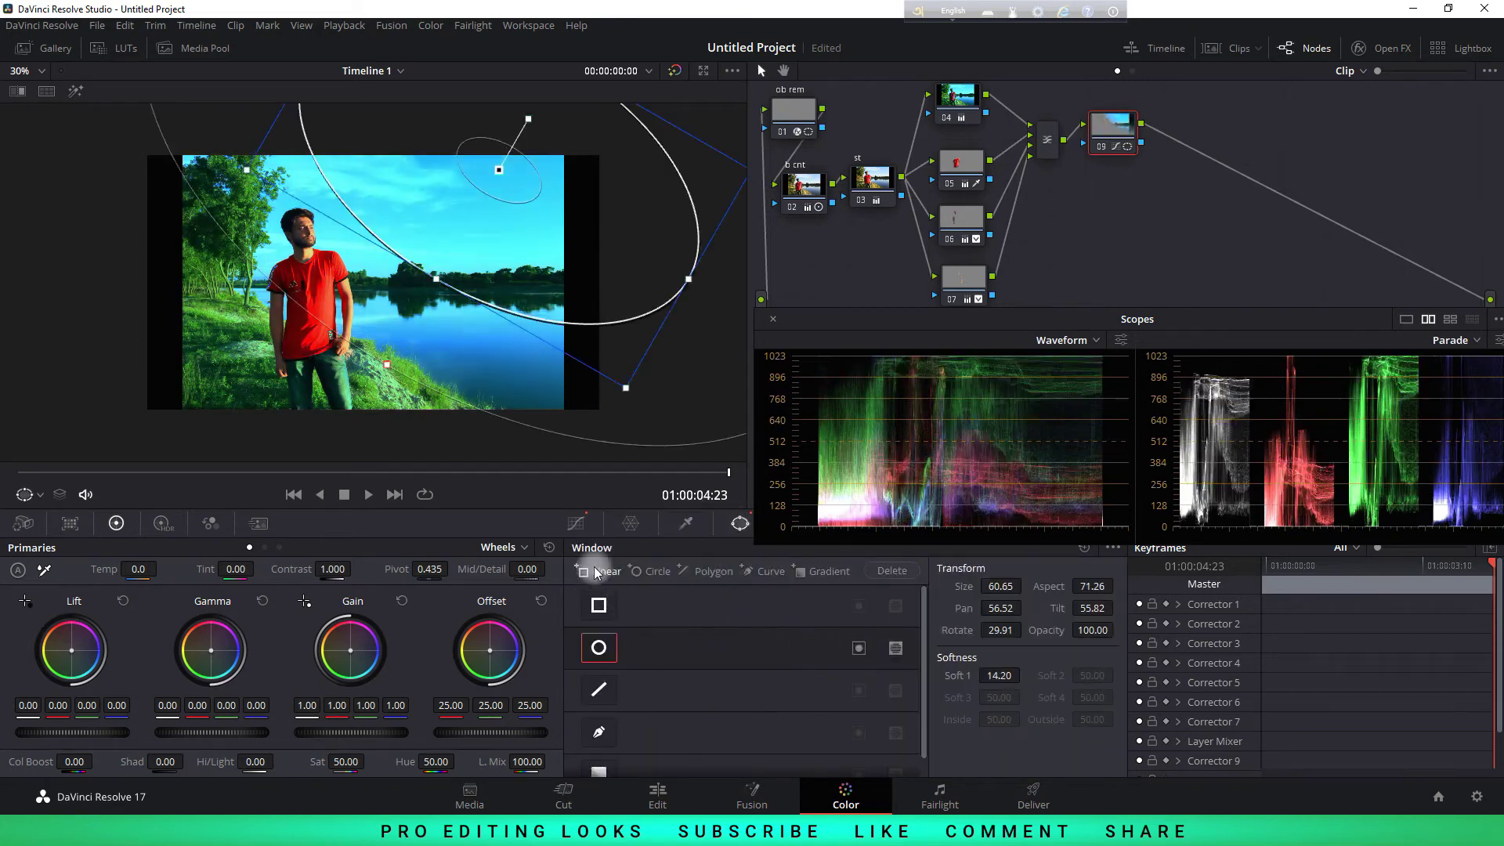
pyautogui.click(577, 525)
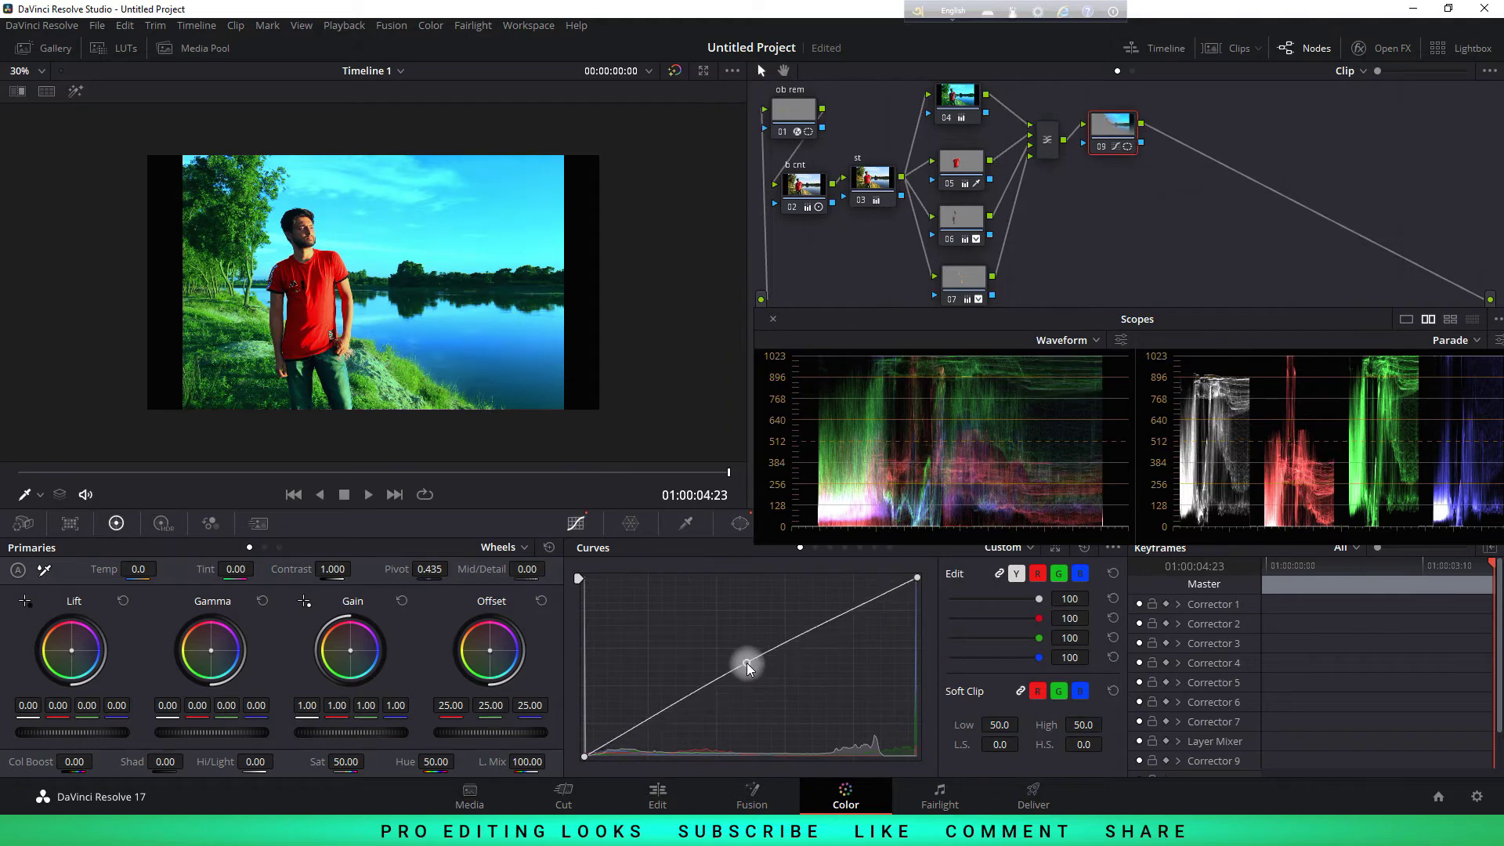
pyautogui.moveTo(746, 663); pyautogui.dragTo(751, 674)
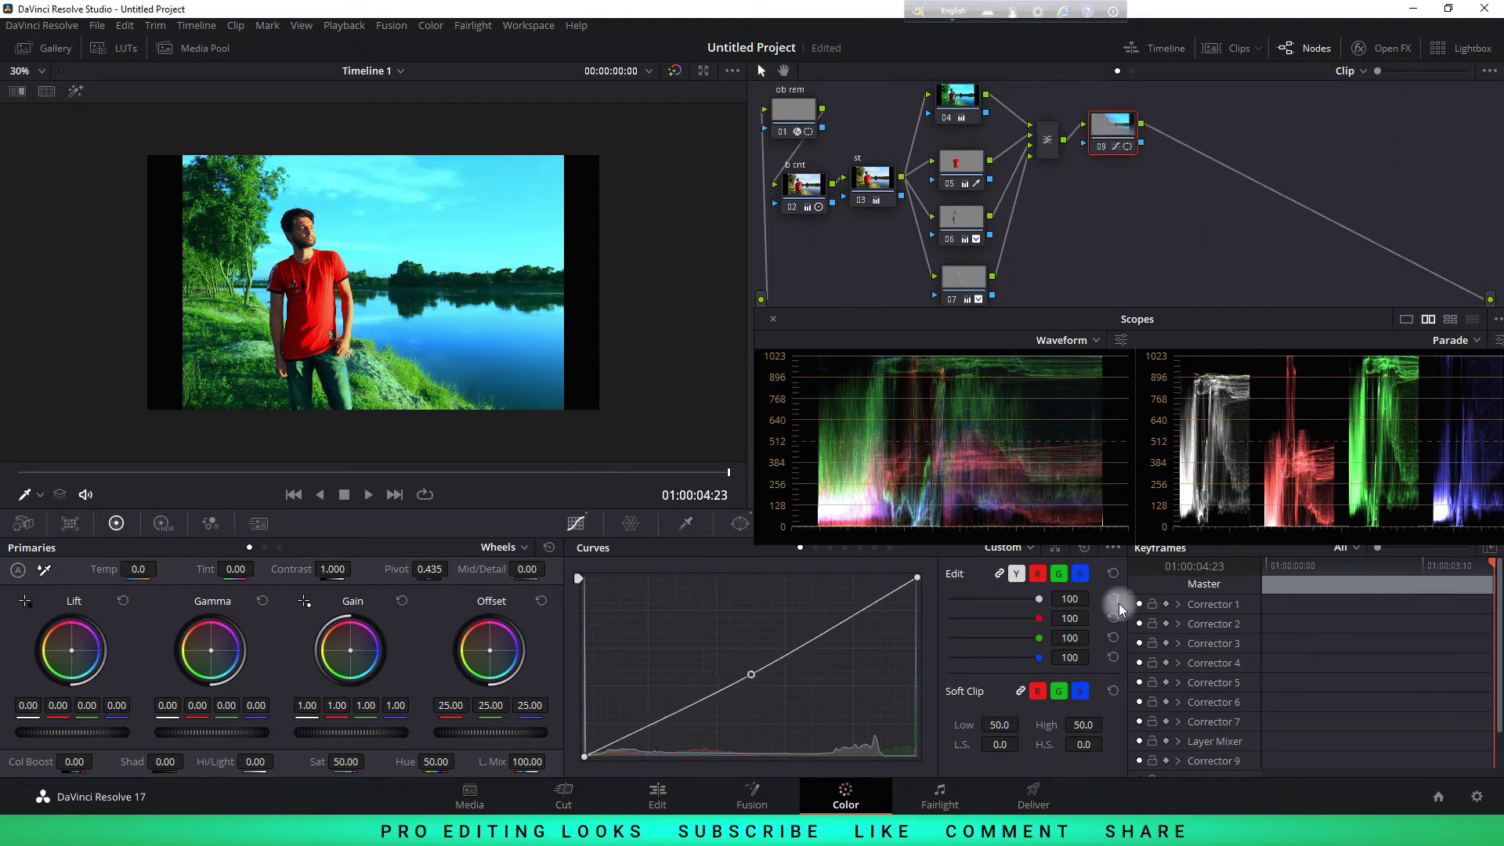
pyautogui.click(1084, 547)
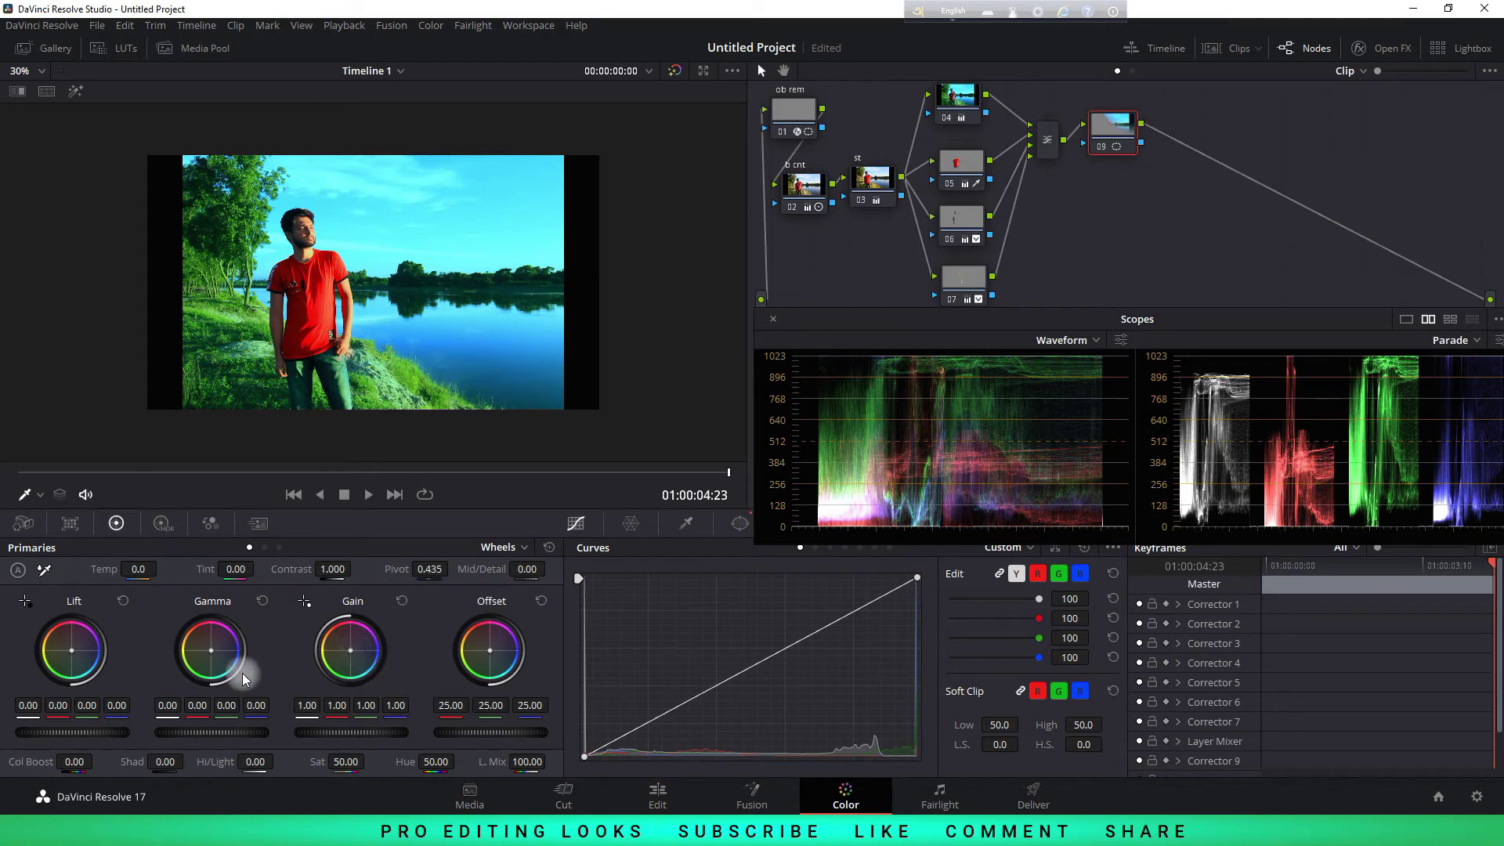
# Drag node 09's Gain toward magenta until it reads 1.79/0.69/1.72
pyautogui.moveTo(350, 651); pyautogui.dragTo(309, 607)
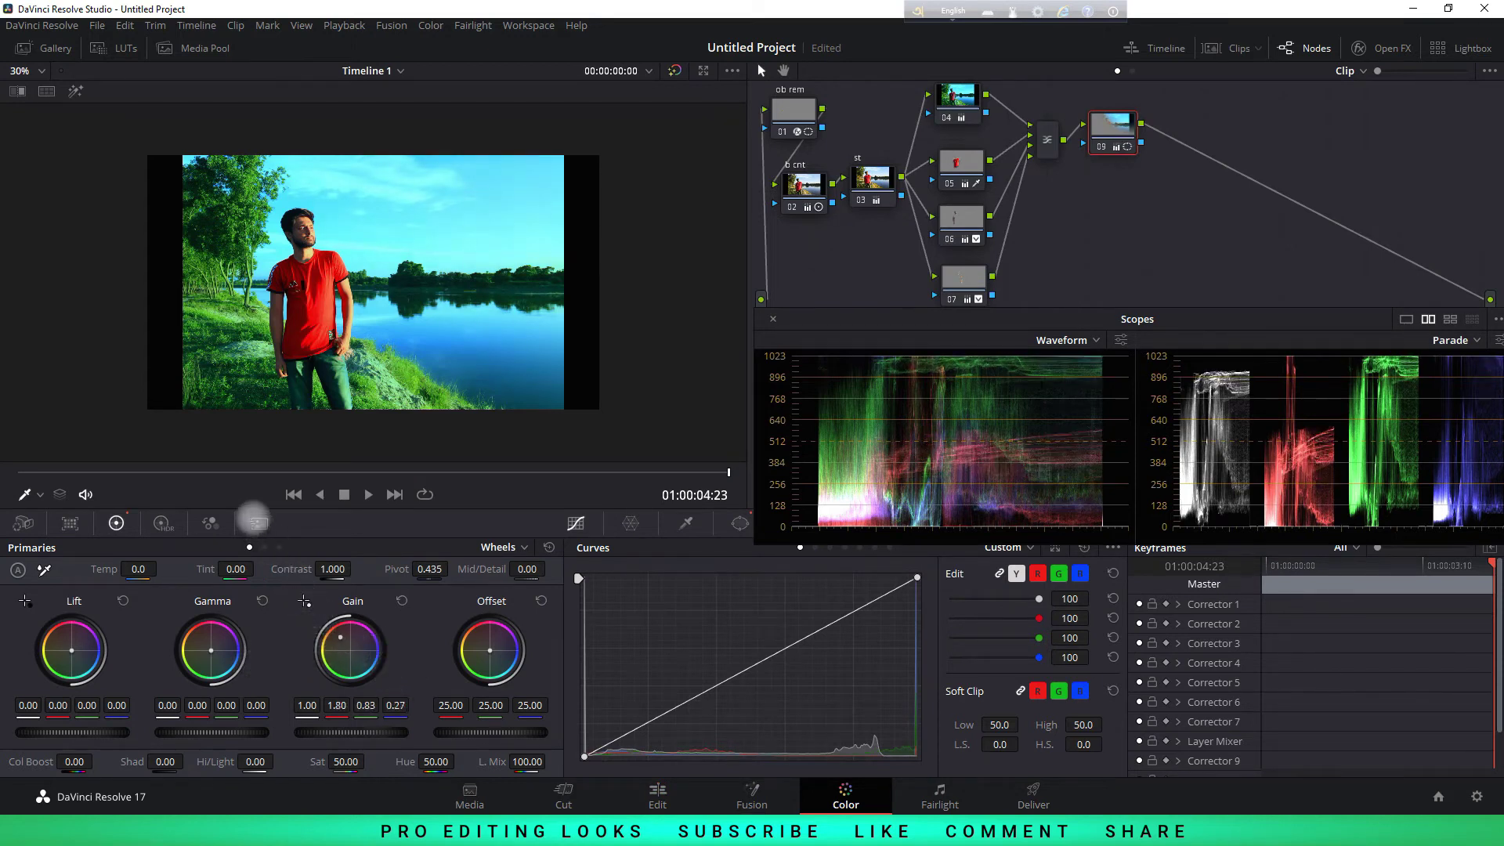
pyautogui.moveTo(255, 522)
pyautogui.mouseDown()
pyautogui.moveTo(387, 539)
pyautogui.moveTo(451, 522)
pyautogui.mouseUp()
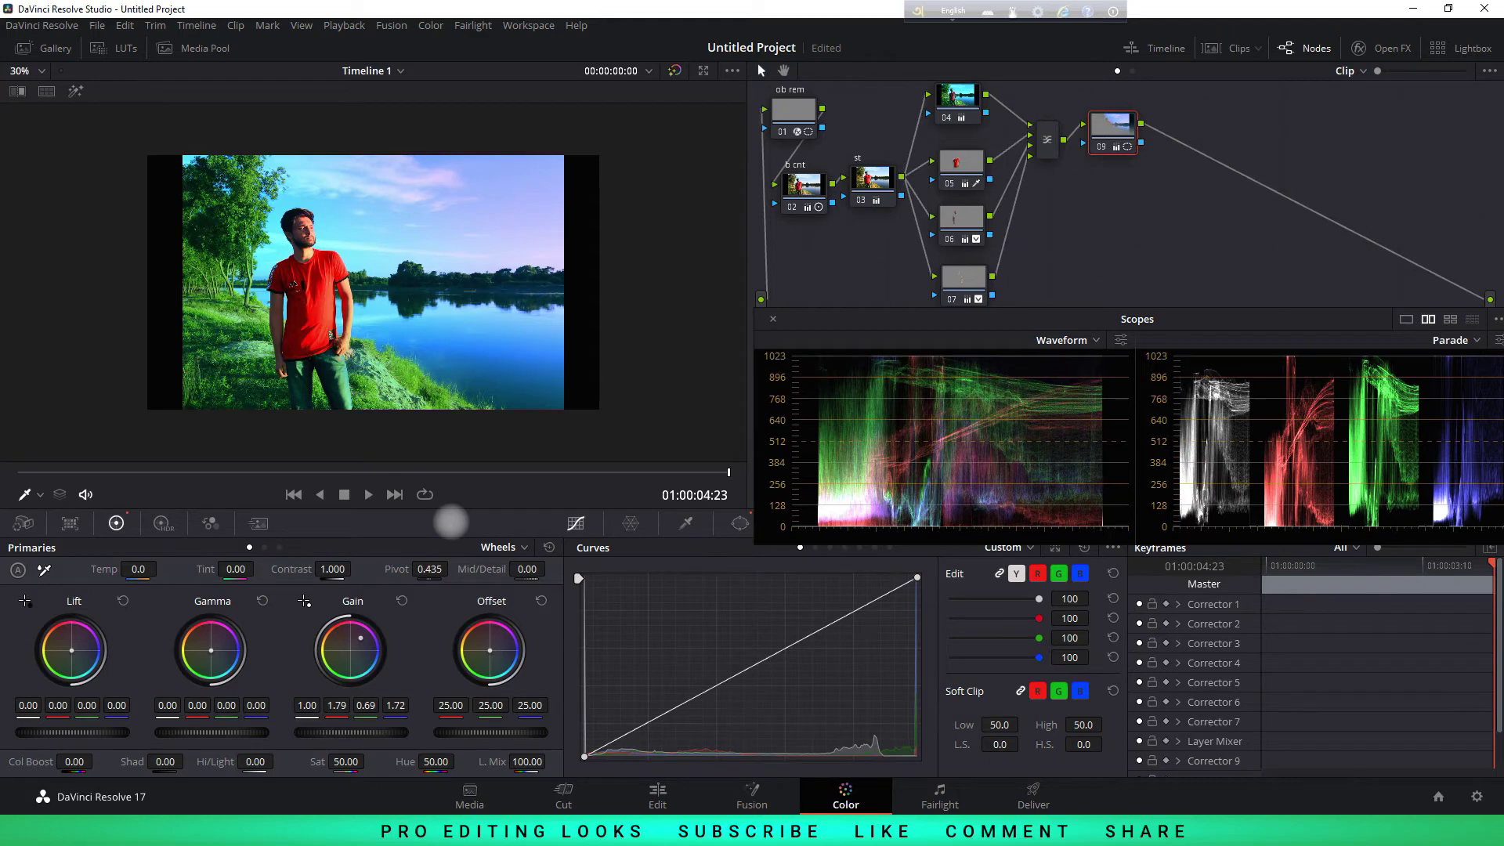
pyautogui.click(737, 524)
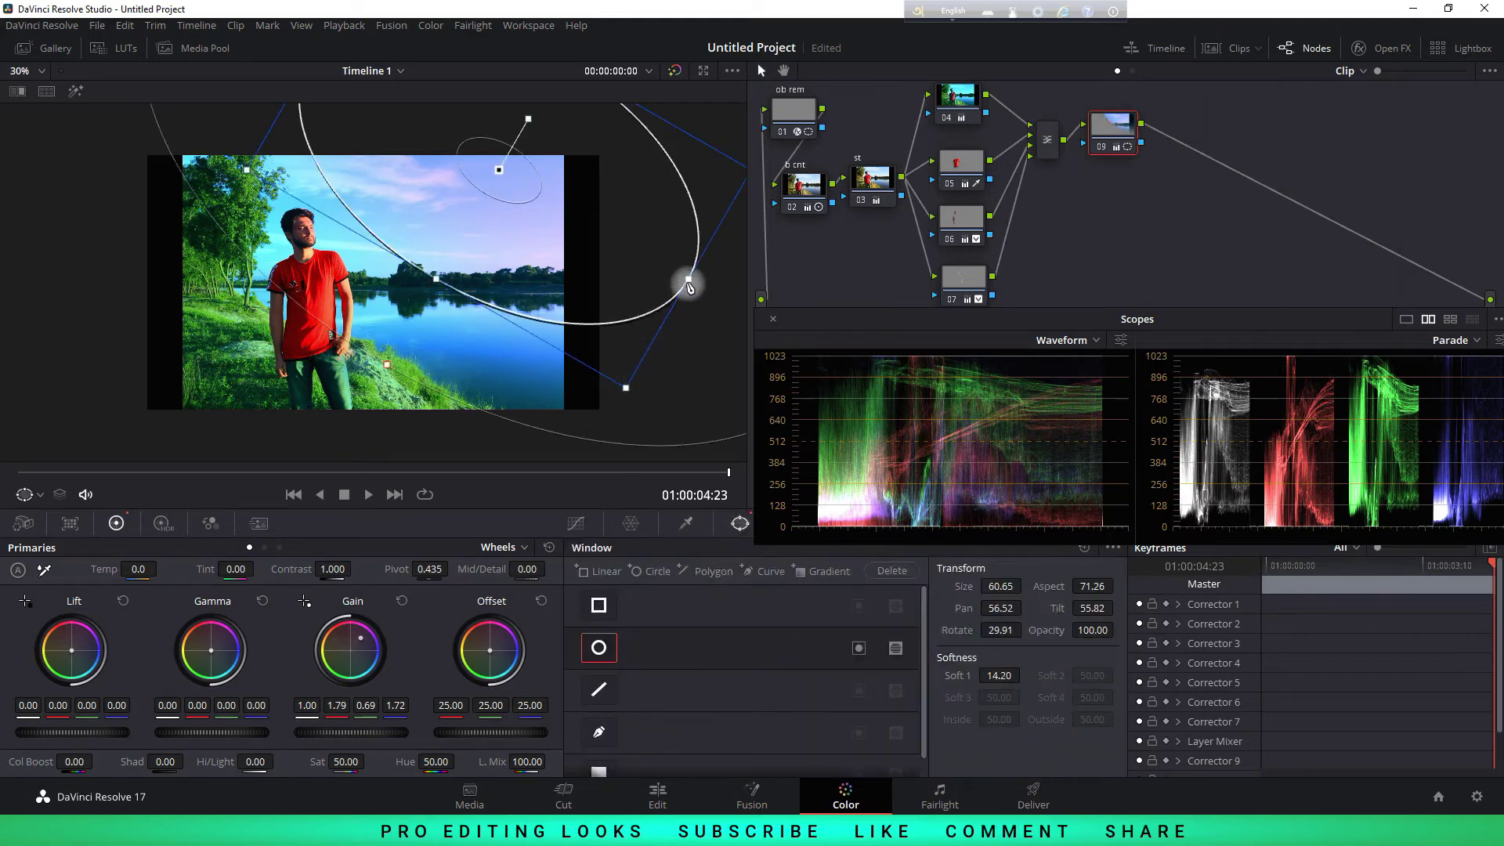
# Reshape, flatten and move the ellipse over the upper sky, viewing at 42%
pyautogui.moveTo(688, 284); pyautogui.dragTo(697, 284)
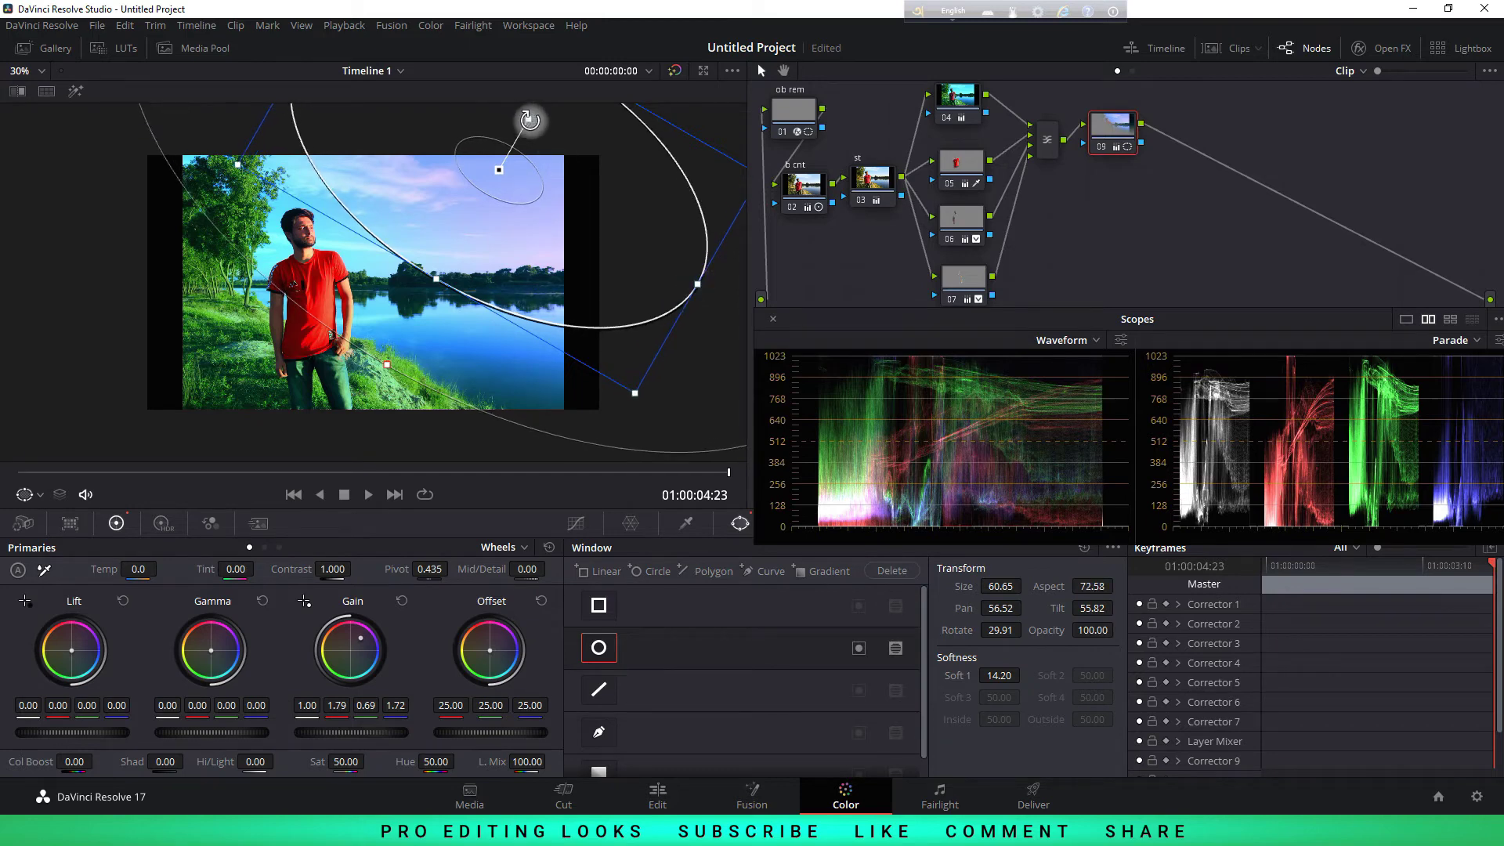
pyautogui.moveTo(530, 120); pyautogui.dragTo(519, 114)
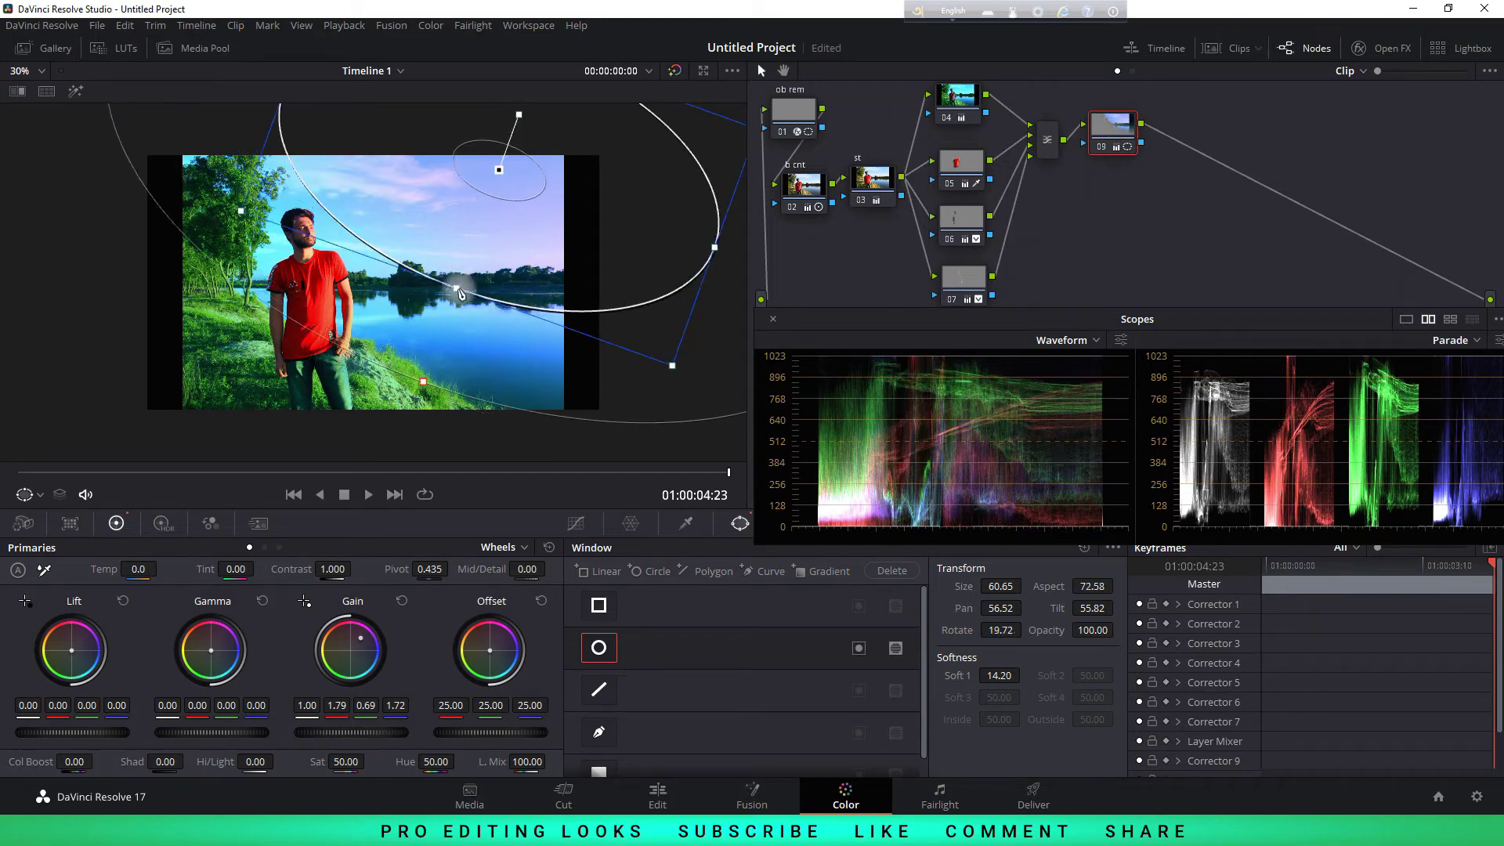
pyautogui.moveTo(461, 294); pyautogui.dragTo(463, 286)
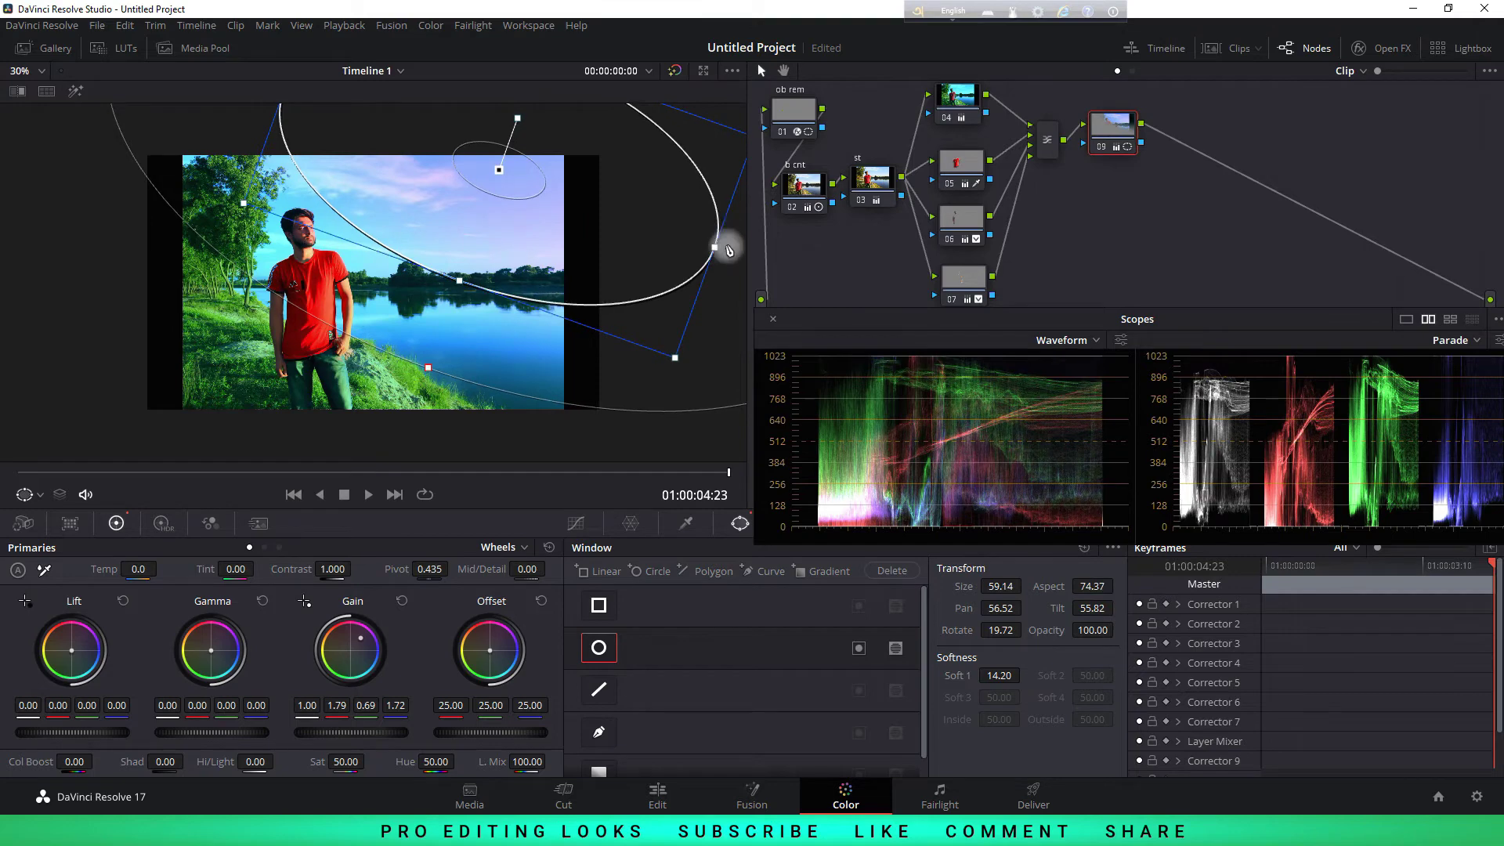
pyautogui.moveTo(727, 248); pyautogui.dragTo(678, 224)
pyautogui.moveTo(500, 171); pyautogui.dragTo(467, 163)
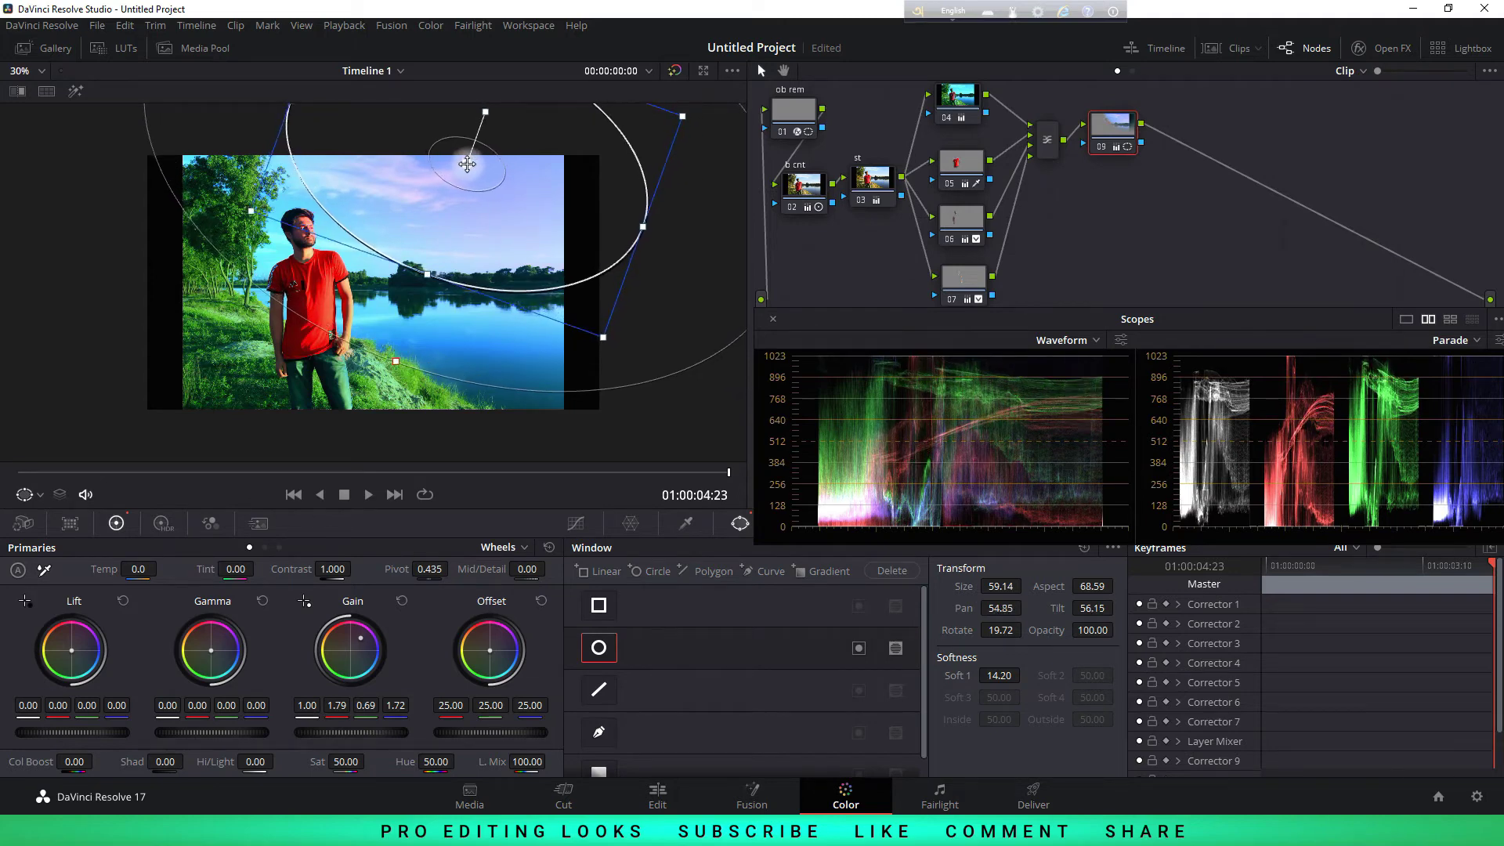
pyautogui.click(35, 70)
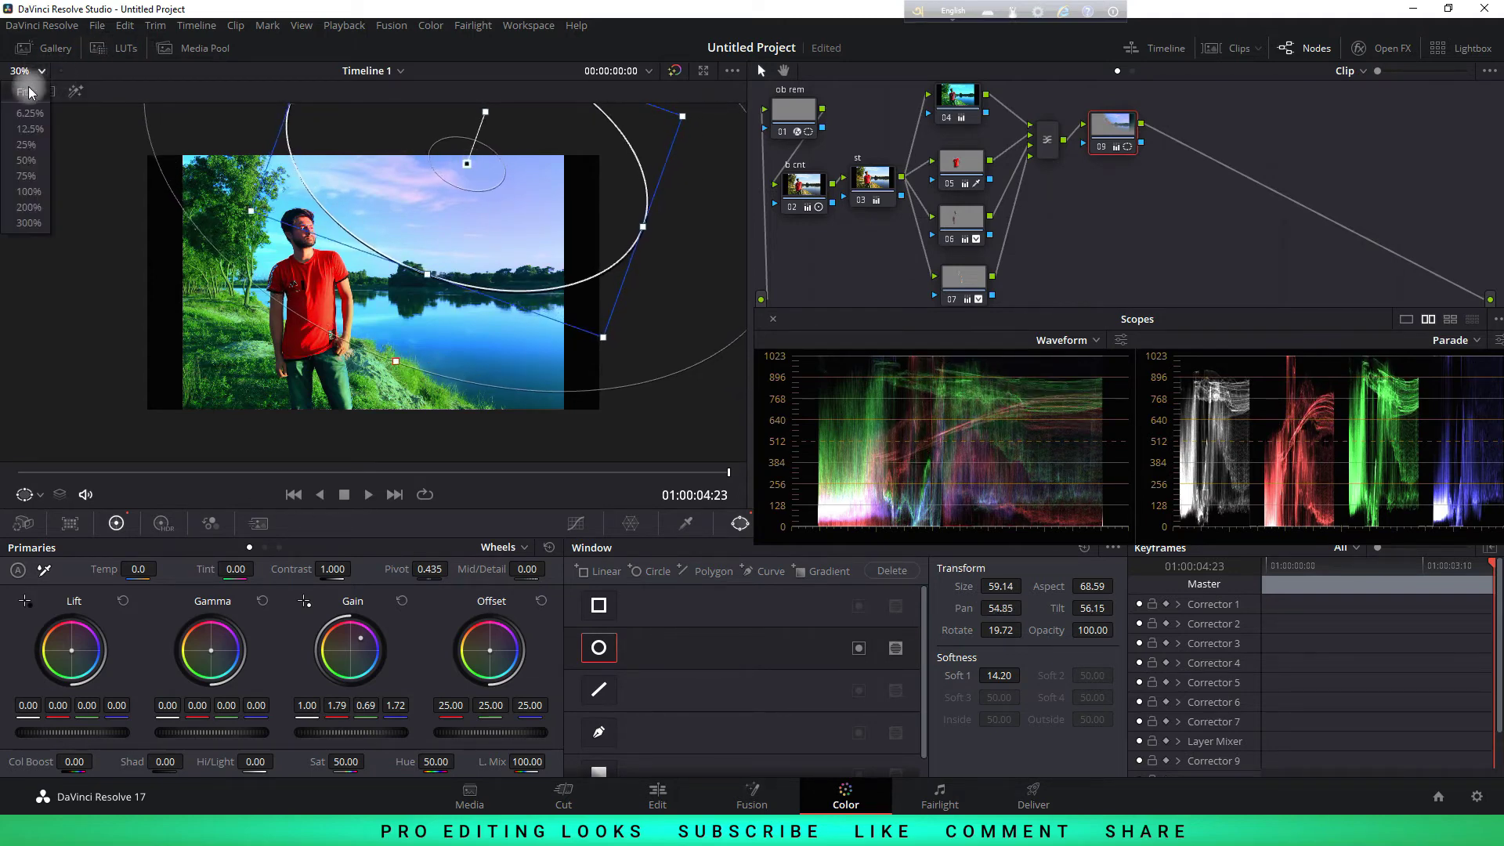
pyautogui.click(19, 86)
# Compare node 09 bypassed and reposition its circle window over the sky
pyautogui.click(575, 525)
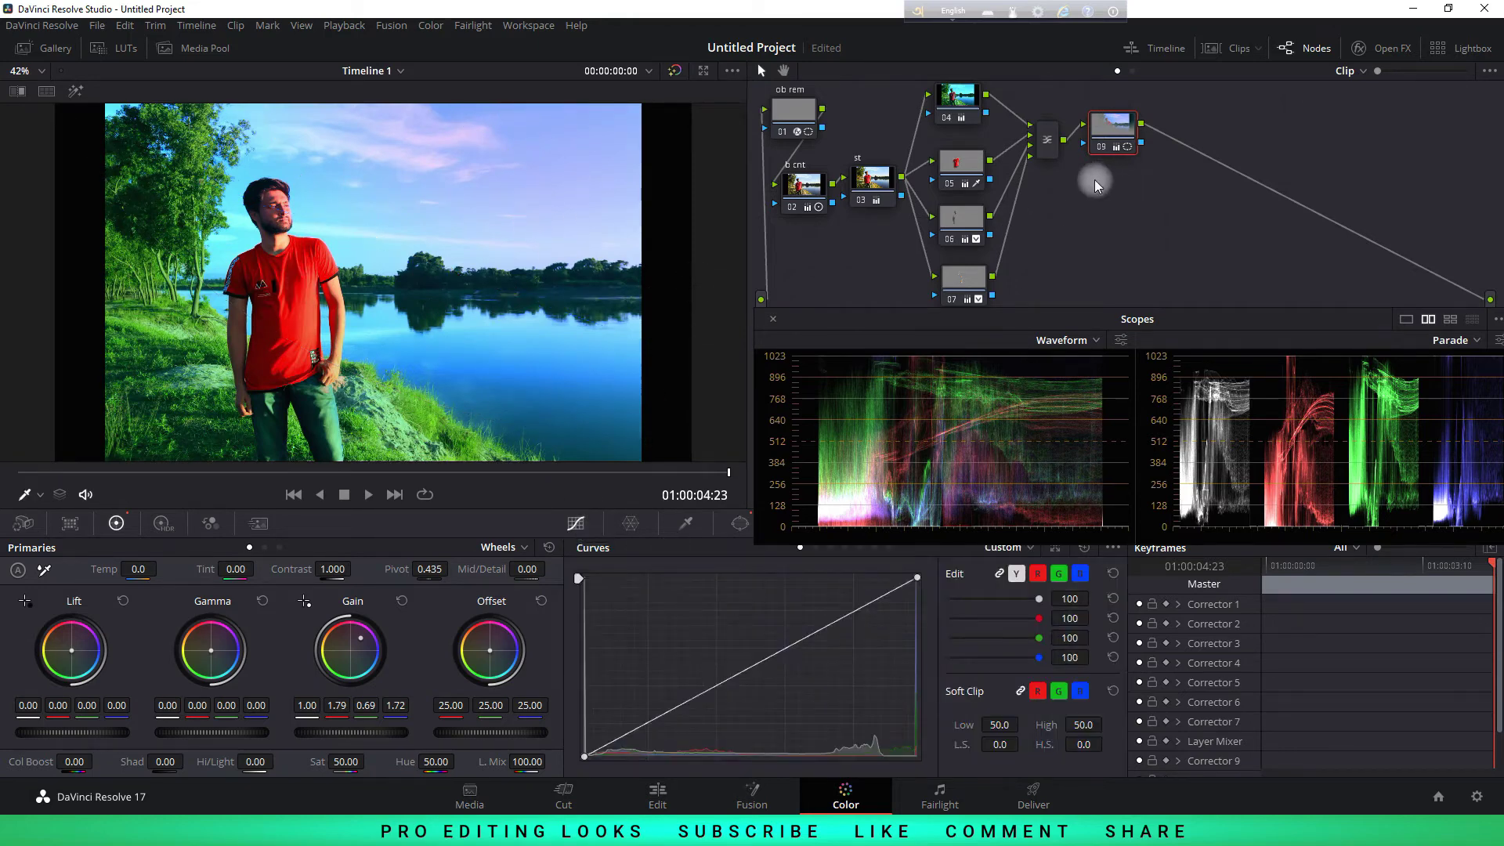
pyautogui.hotkey('ctrl', 'd')
pyautogui.click(739, 525)
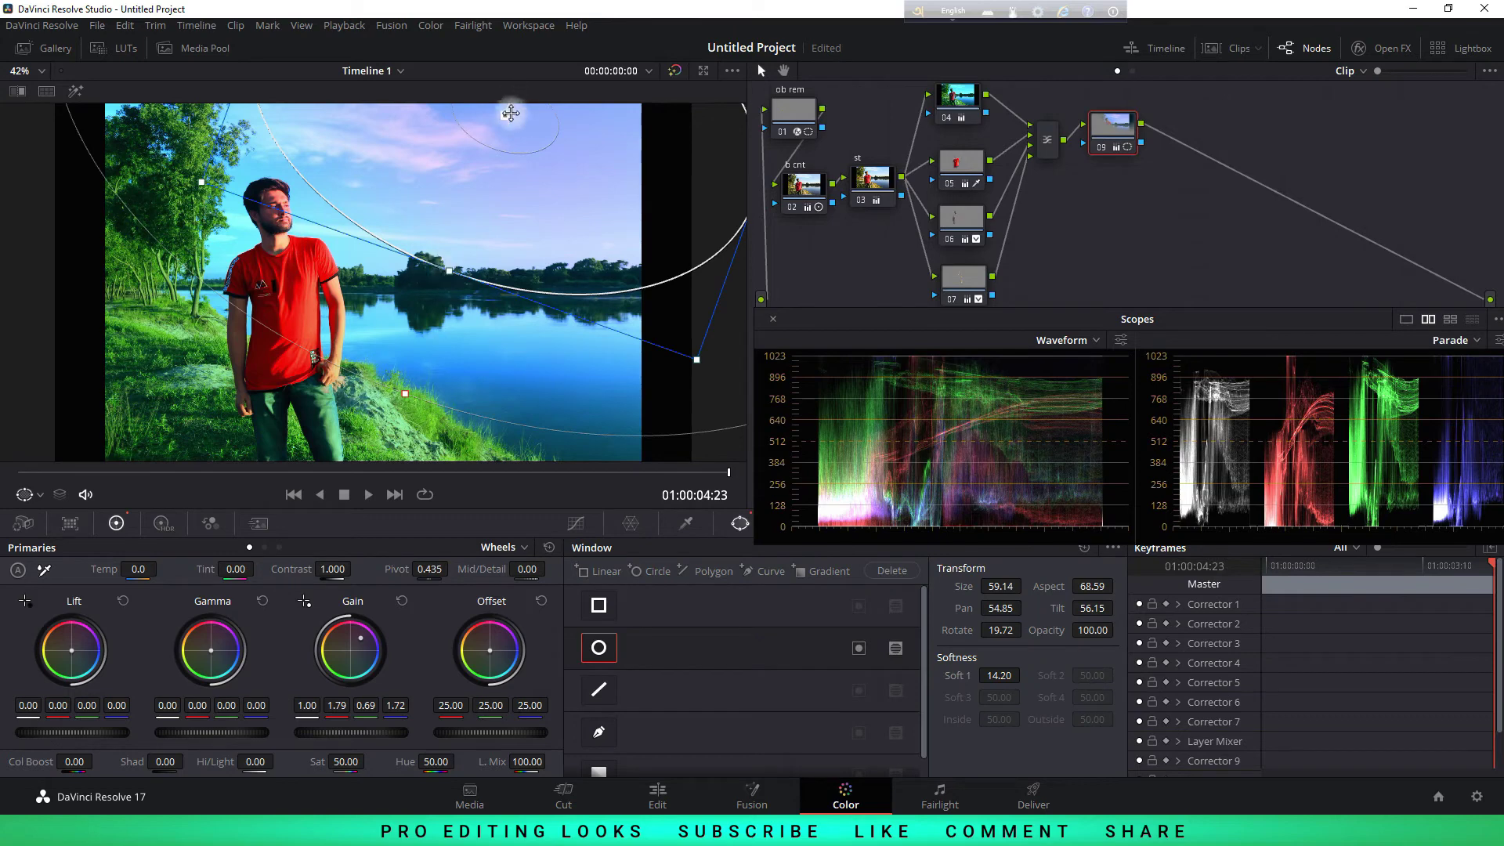
pyautogui.moveTo(514, 121)
pyautogui.mouseDown()
pyautogui.moveTo(543, 238)
pyautogui.moveTo(551, 228)
pyautogui.mouseUp()
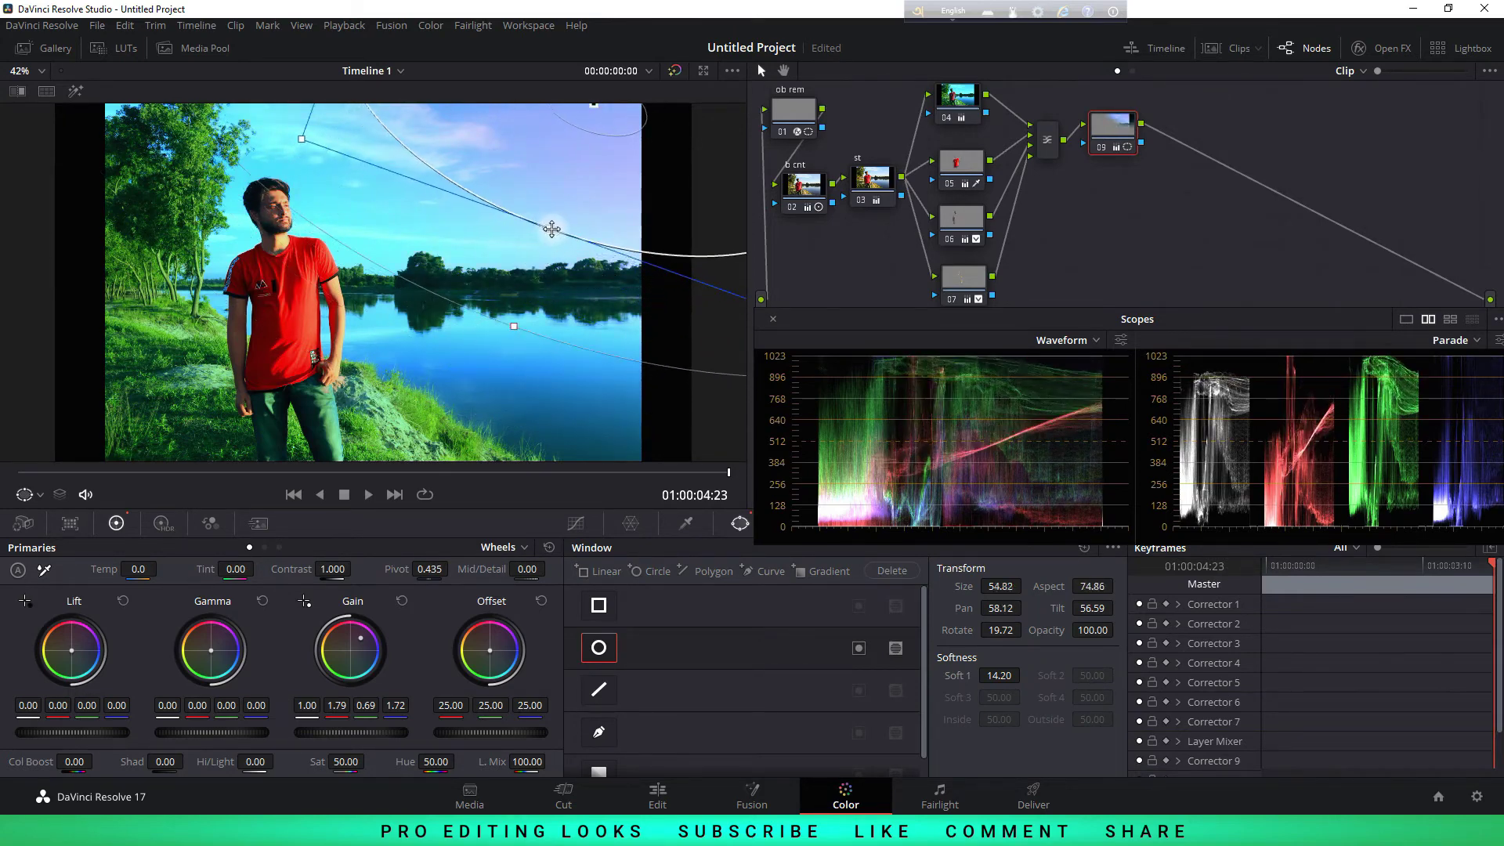
pyautogui.hotkey('ctrl', 'd')
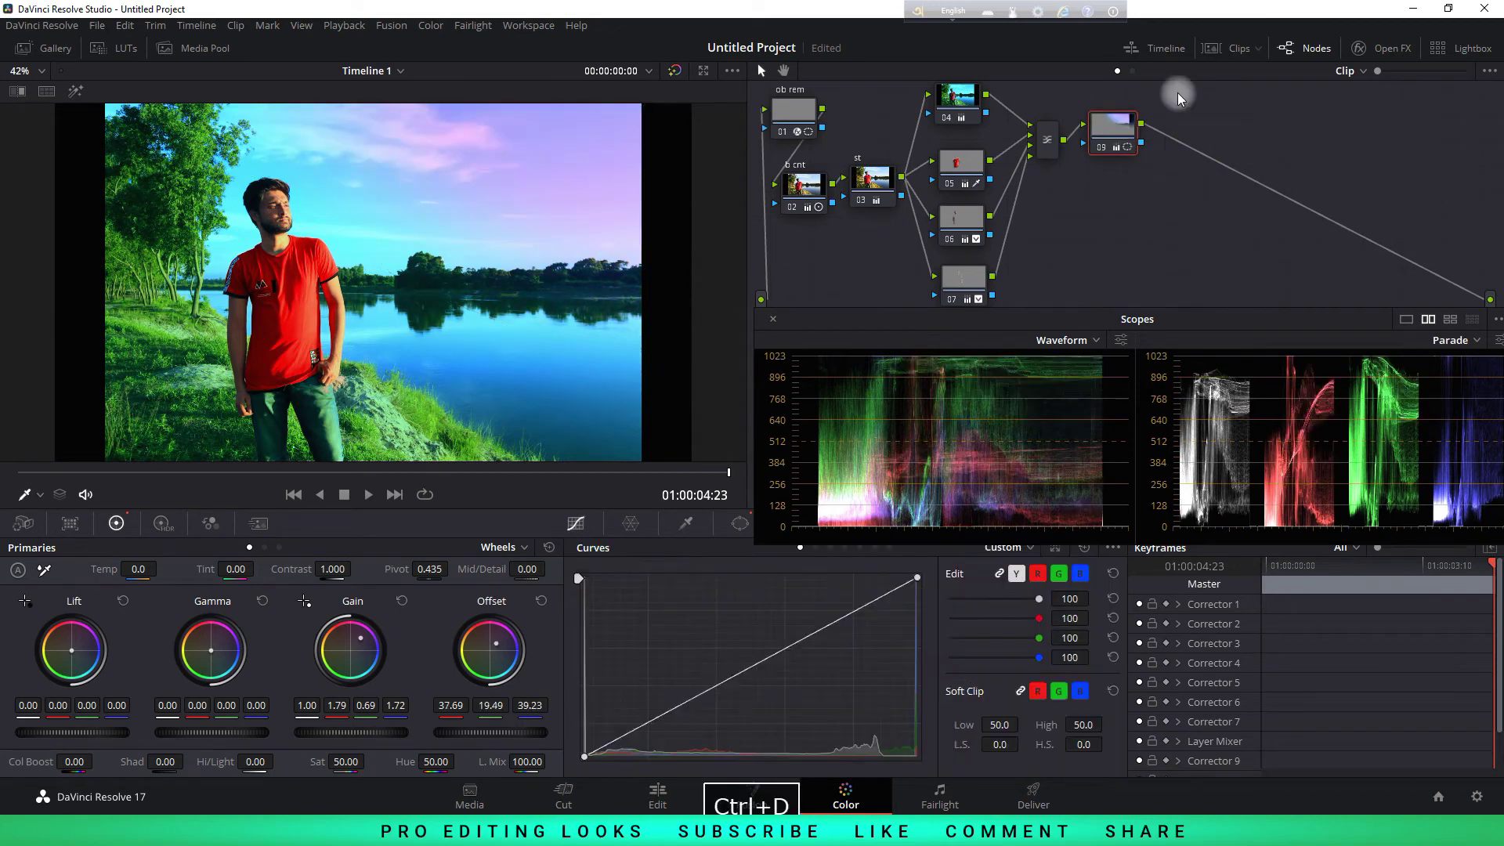
# Re-enable node 09, add serial node 10, and turn on a Circle window
pyautogui.hotkey('ctrl', 'd')
pyautogui.hotkey('ctrl', 'd')
pyautogui.hotkey('alt', 's')
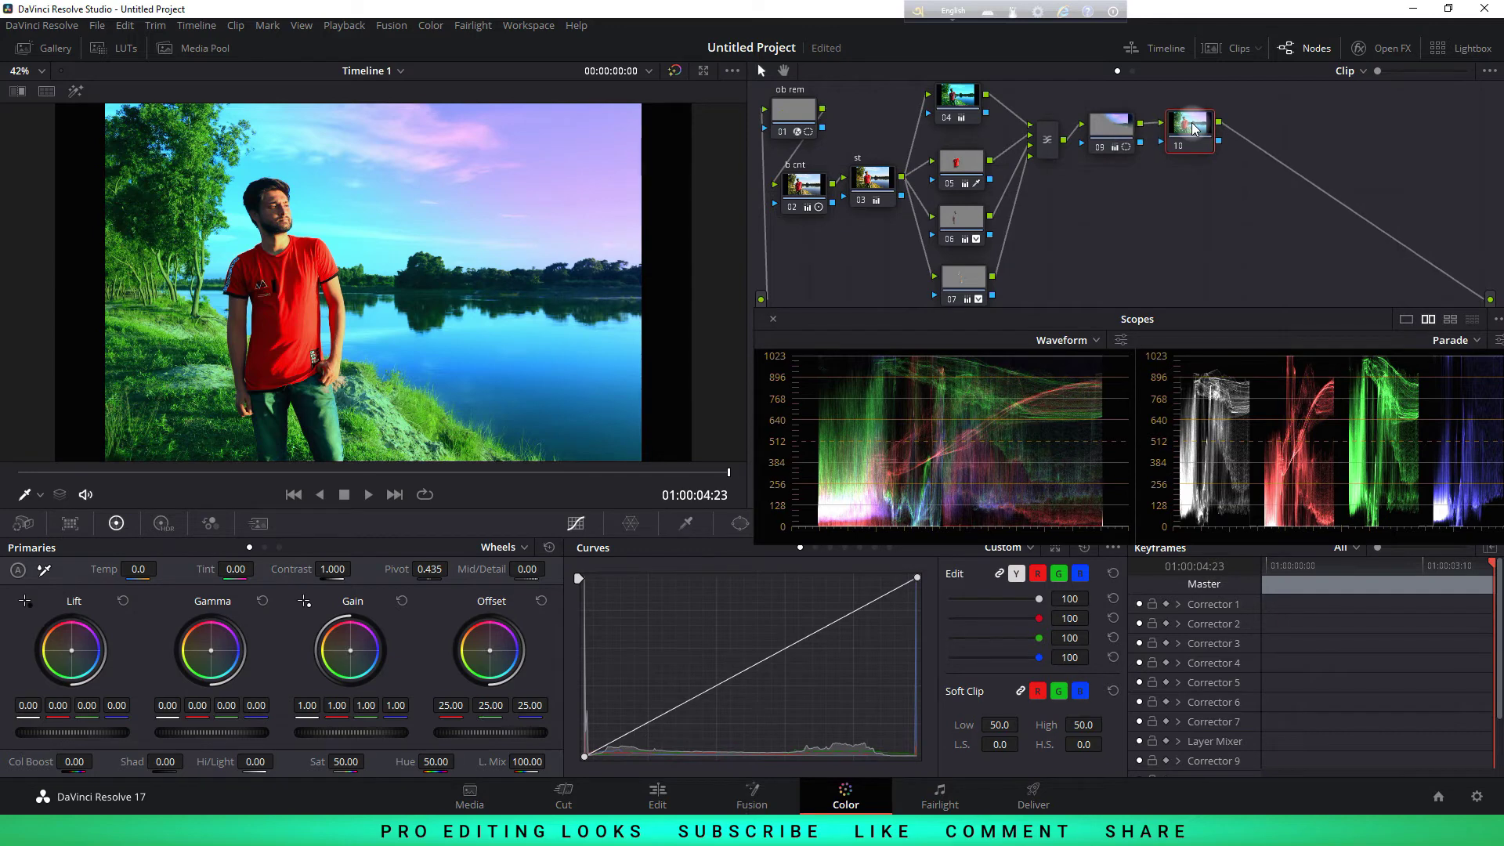
pyautogui.click(741, 523)
pyautogui.hotkey('ctrl', 'shift', 'w')
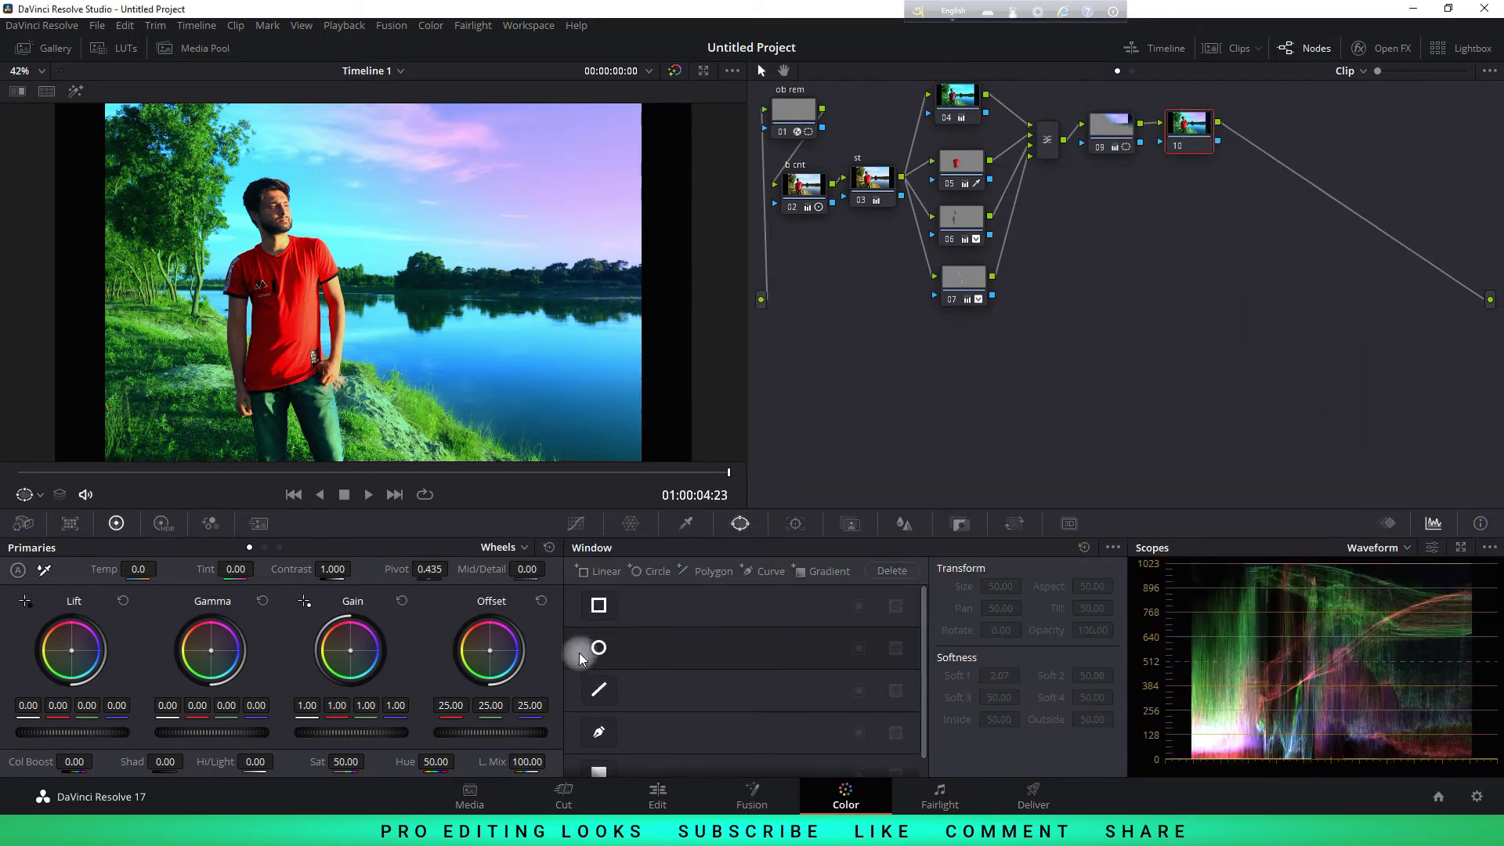
pyautogui.click(599, 647)
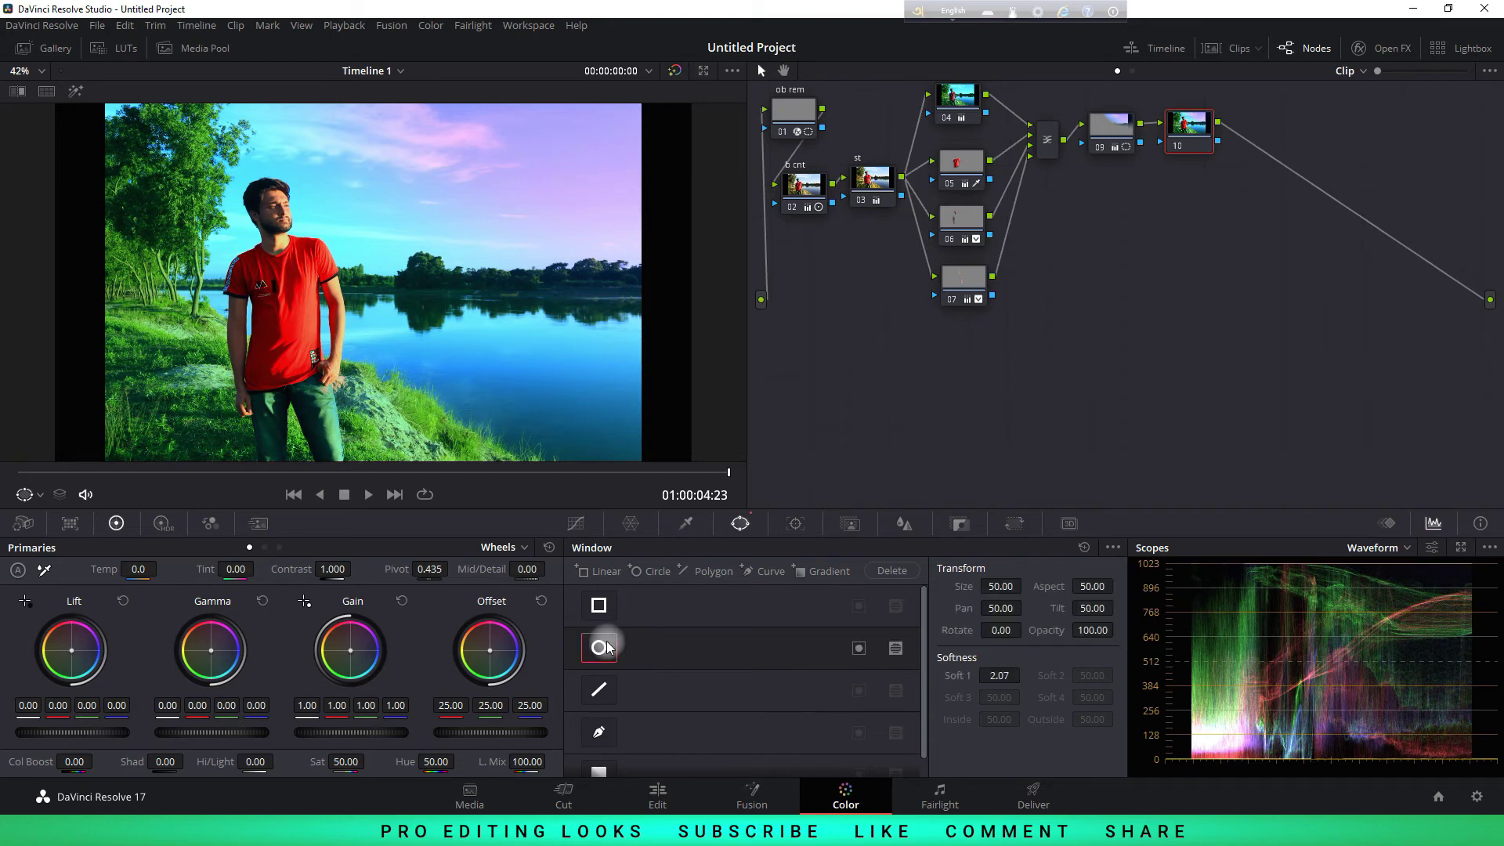
# Stretch, rotate and soften the ellipse across the man and grass (Size 55.10, Softness 18.00)
pyautogui.moveTo(264, 347); pyautogui.dragTo(155, 408)
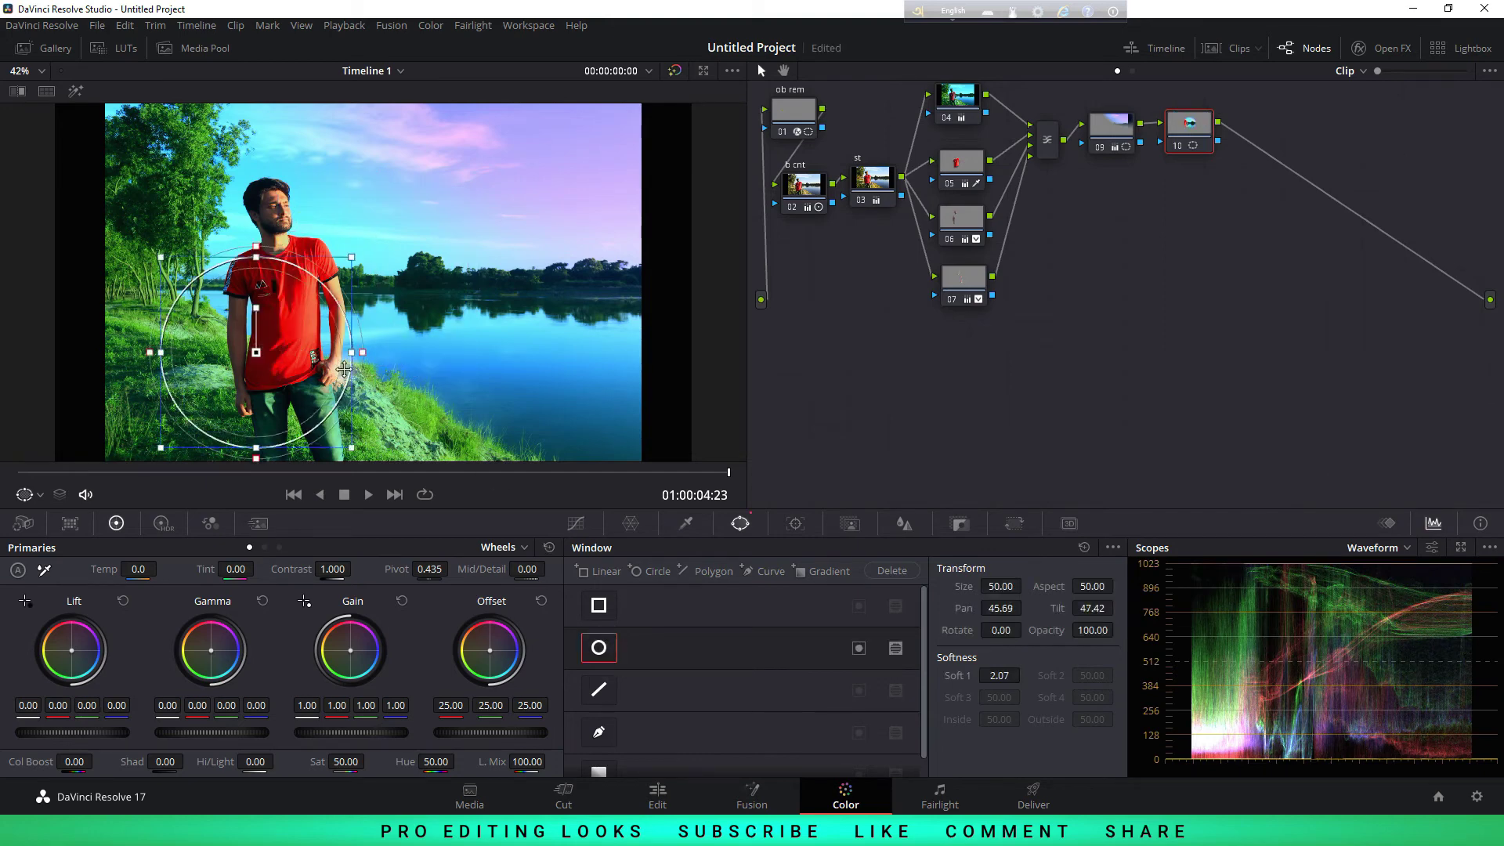
pyautogui.moveTo(362, 352); pyautogui.dragTo(556, 352)
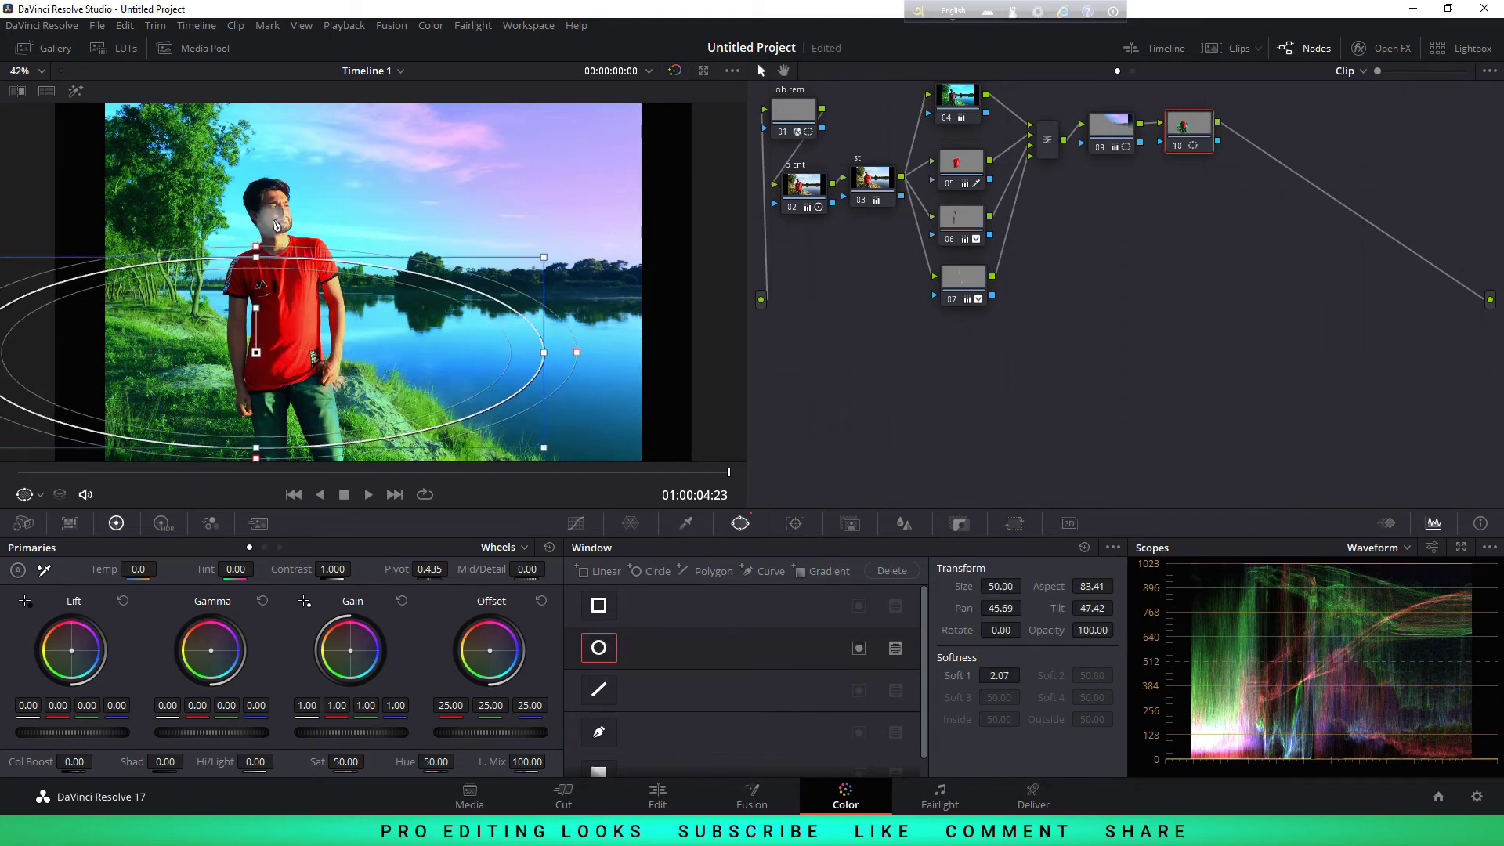
pyautogui.moveTo(256, 247); pyautogui.dragTo(256, 160)
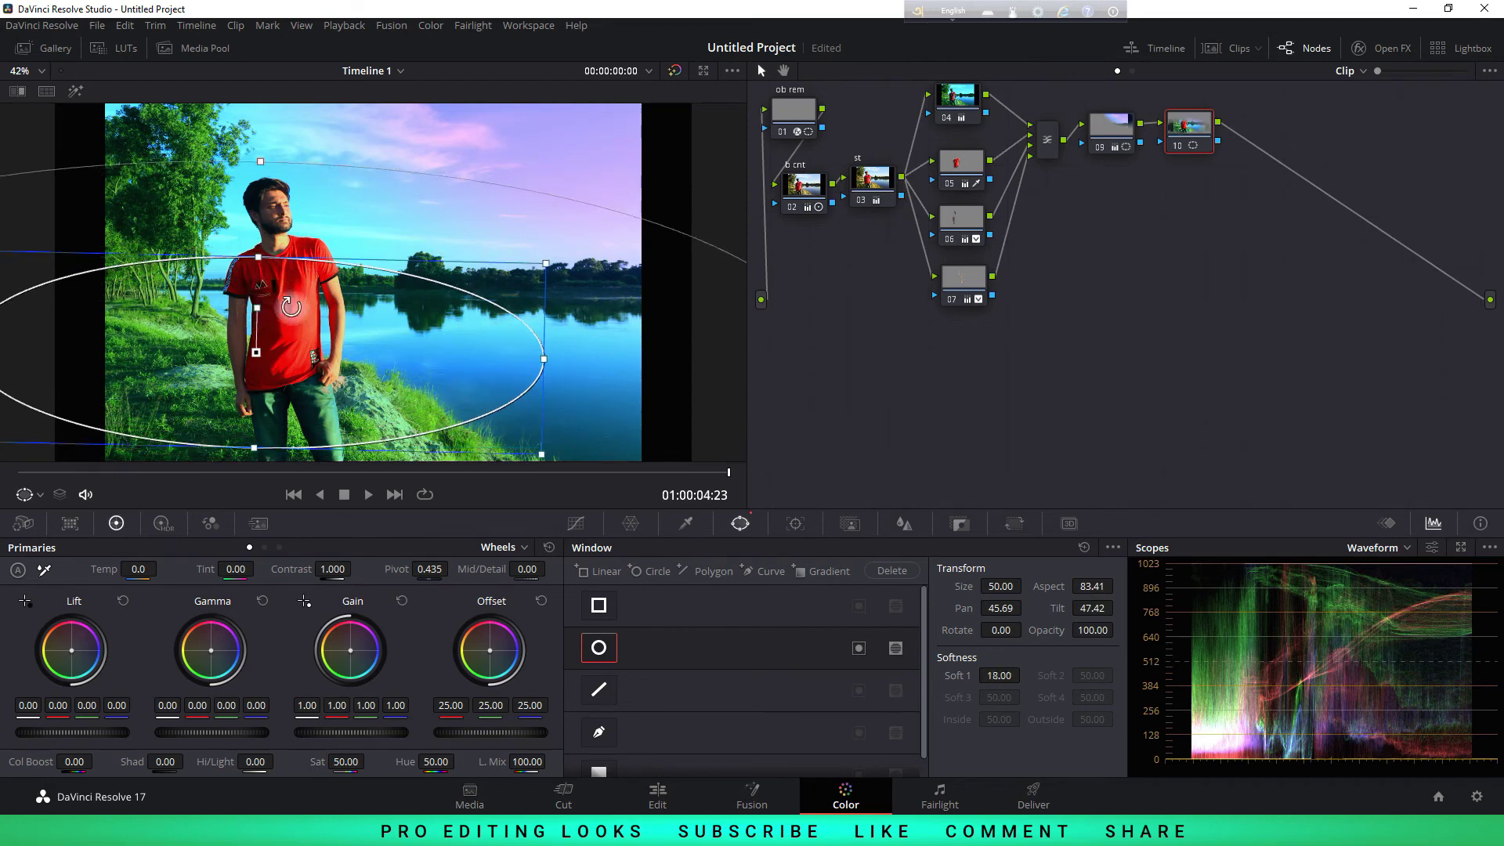
pyautogui.moveTo(251, 310); pyautogui.dragTo(313, 278)
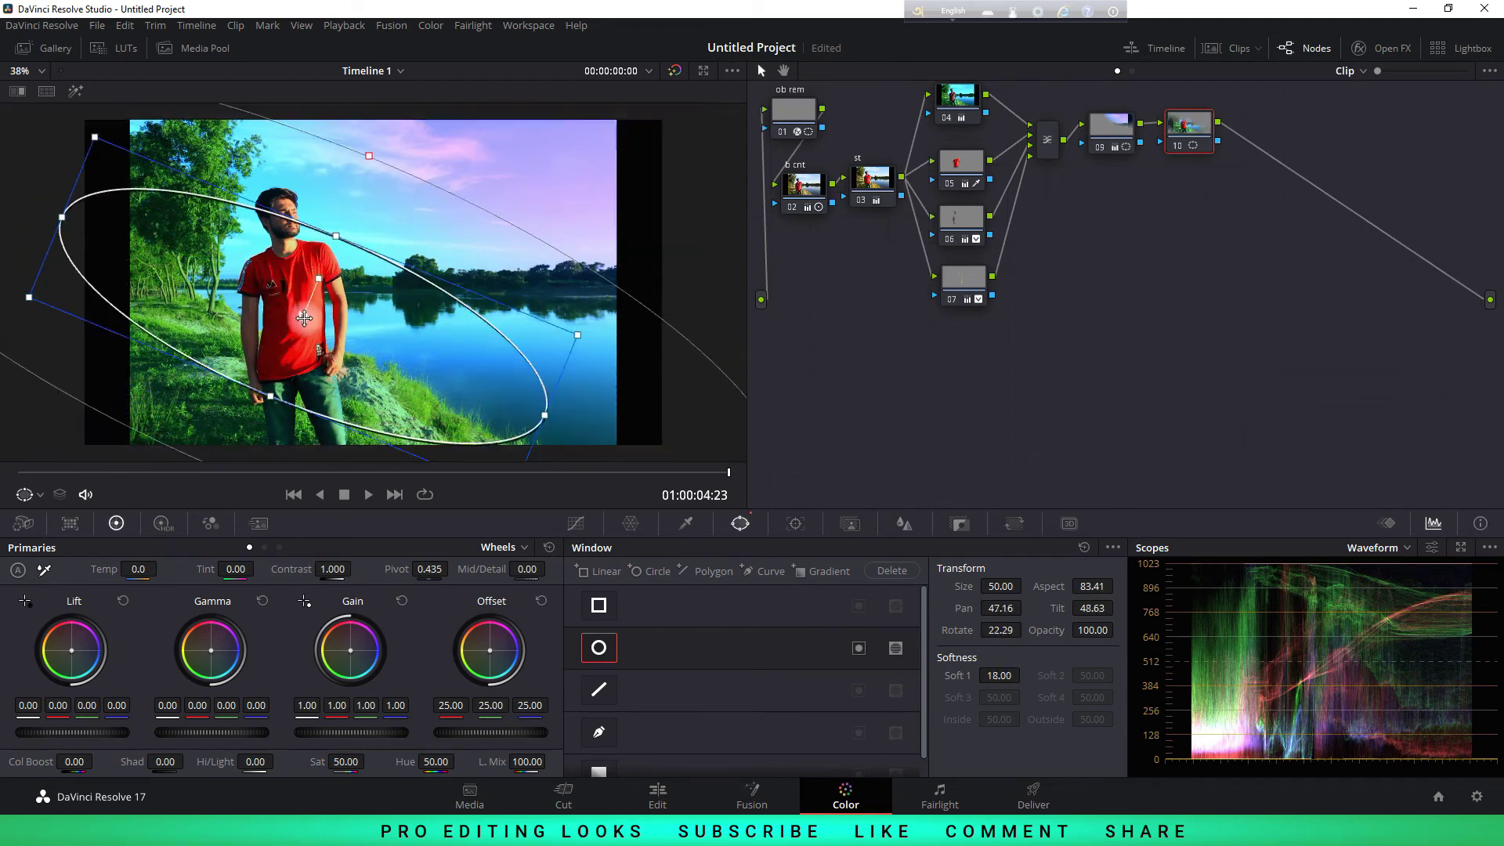
pyautogui.scroll(-2, 296, 317)
pyautogui.moveTo(284, 382)
pyautogui.mouseDown()
pyautogui.moveTo(263, 413)
pyautogui.moveTo(275, 366)
pyautogui.mouseUp()
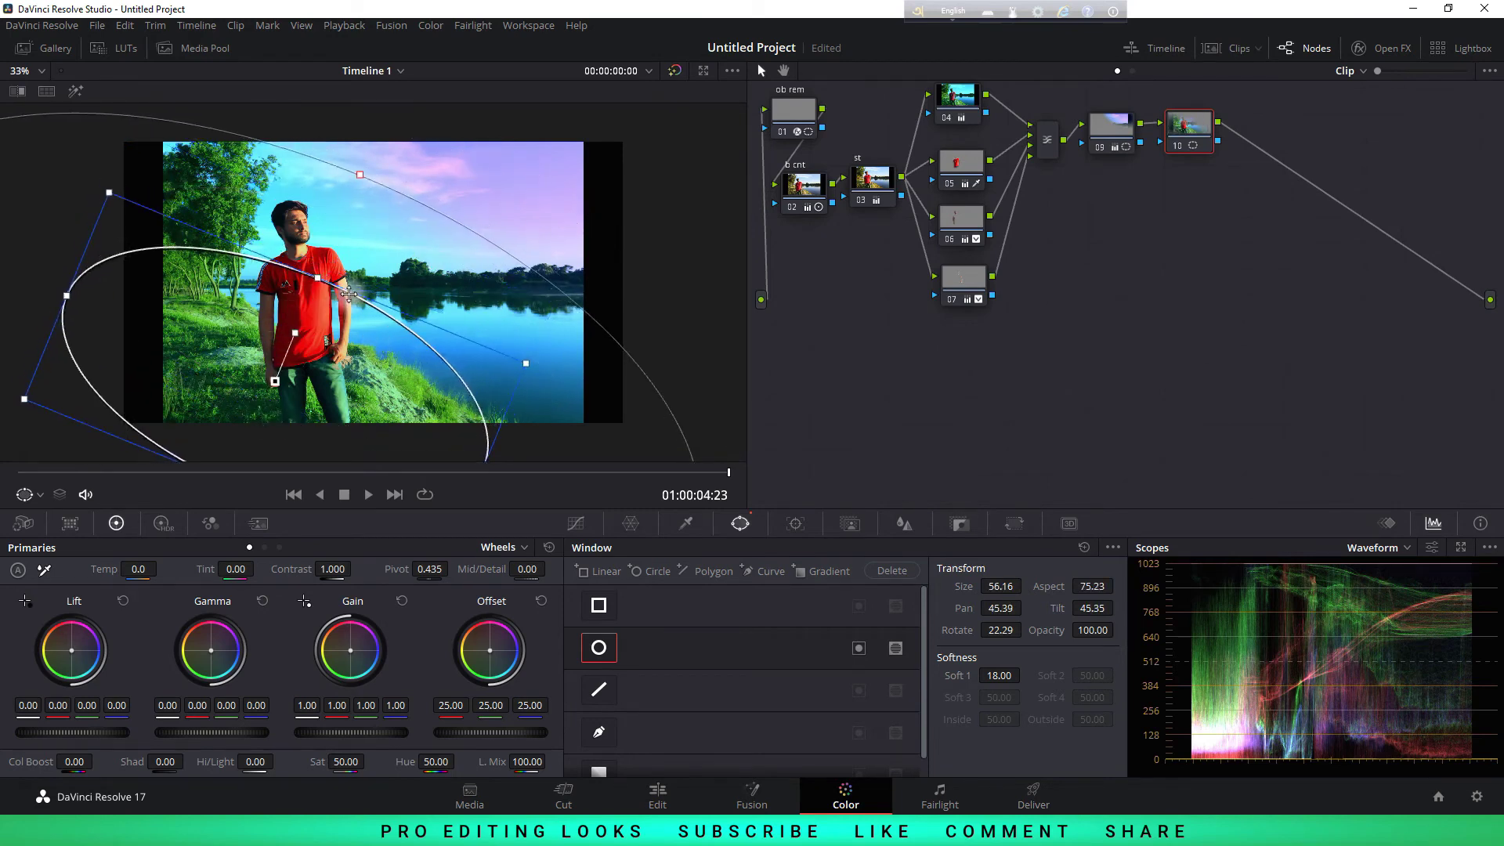
pyautogui.moveTo(318, 277); pyautogui.dragTo(315, 283)
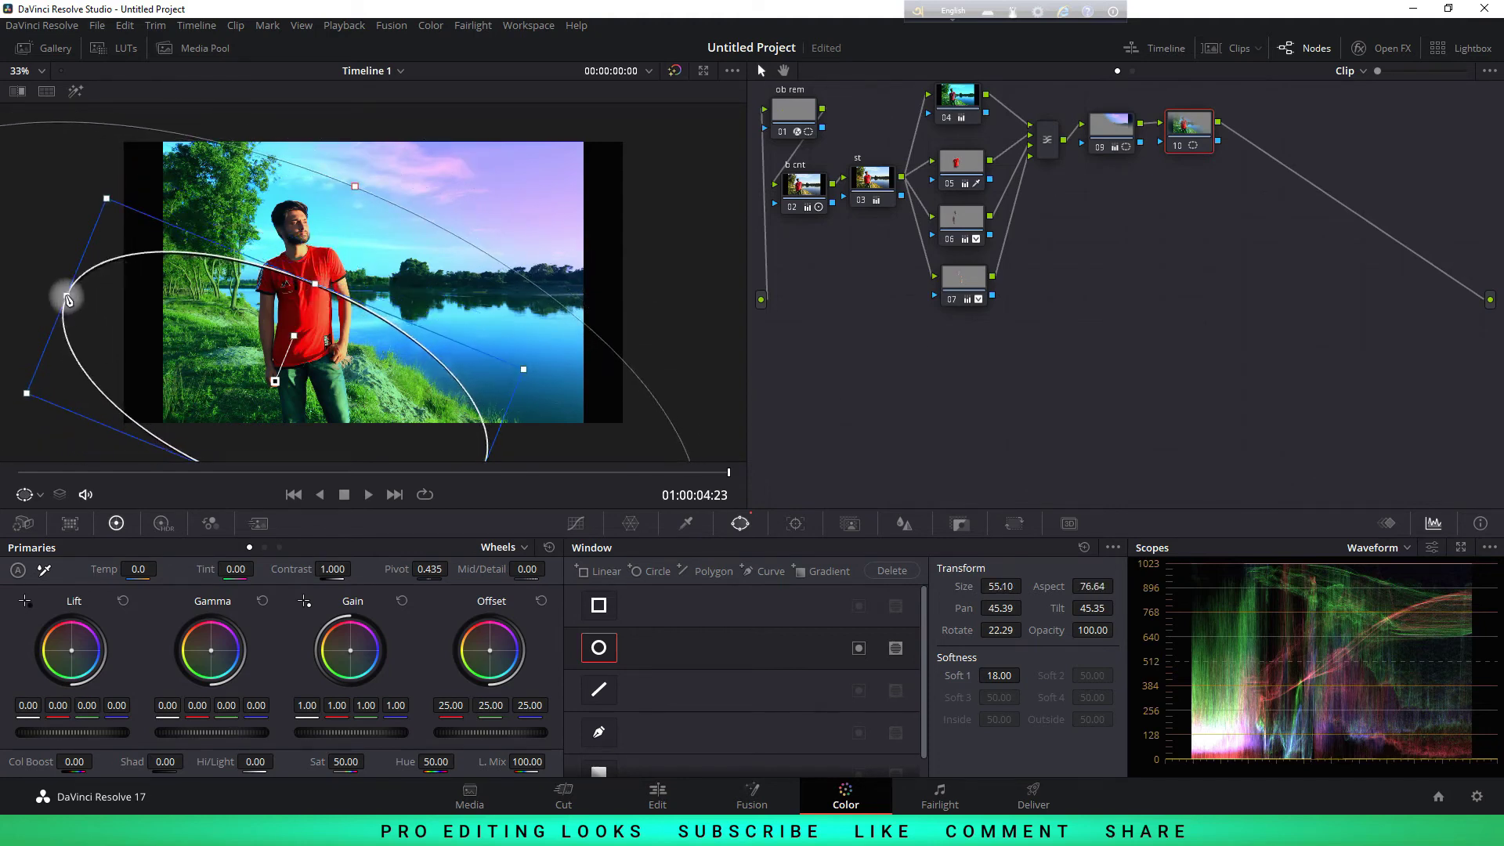
pyautogui.moveTo(62, 308); pyautogui.dragTo(40, 299)
pyautogui.moveTo(302, 384); pyautogui.dragTo(252, 425)
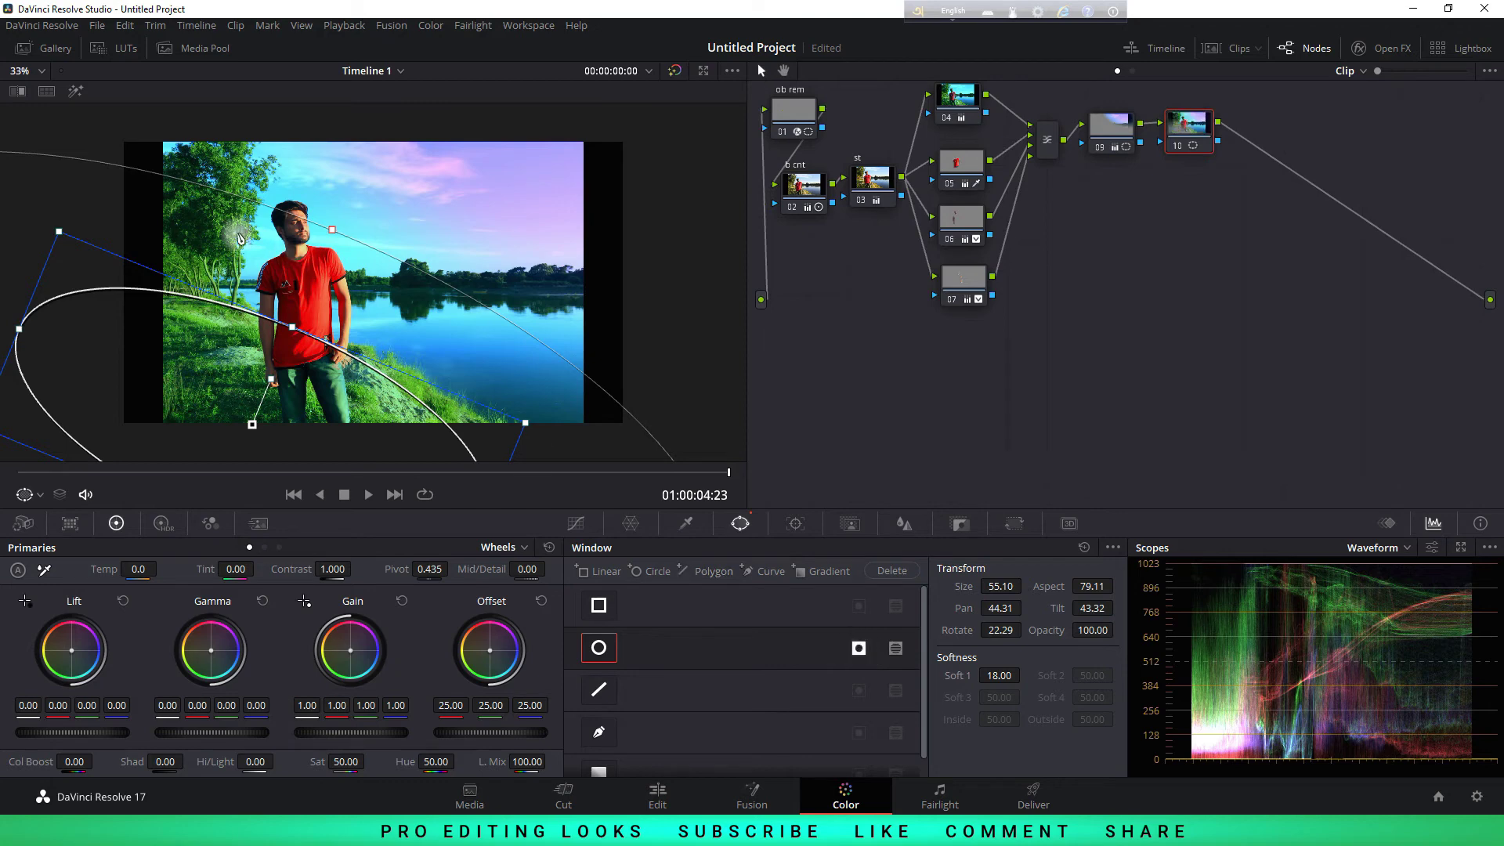
# Dip node 10's luma curve to darken midtones, confined to the elliptical window
pyautogui.click(576, 524)
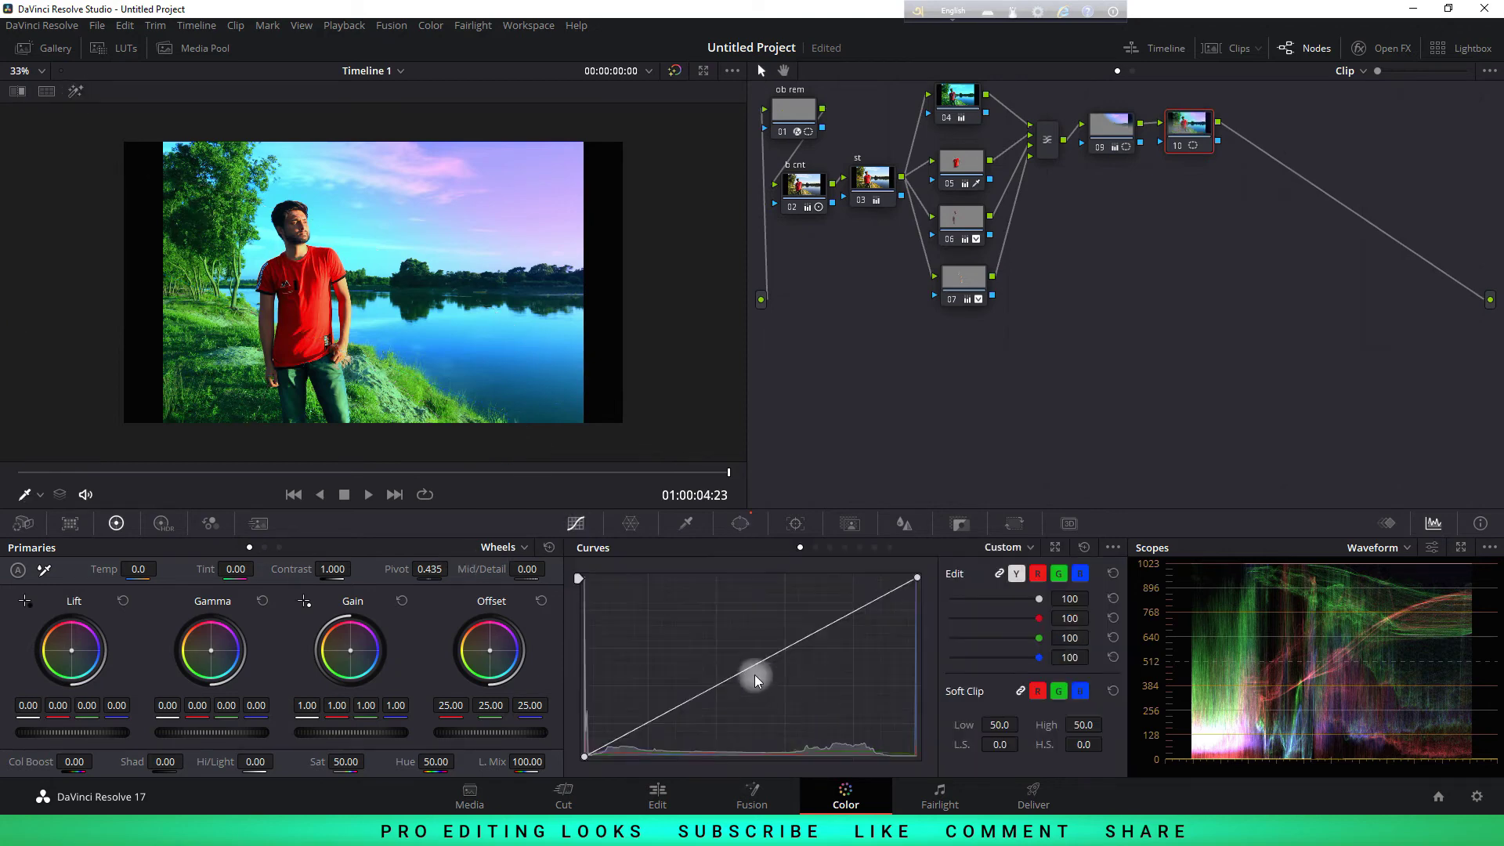
pyautogui.moveTo(755, 680); pyautogui.dragTo(763, 690)
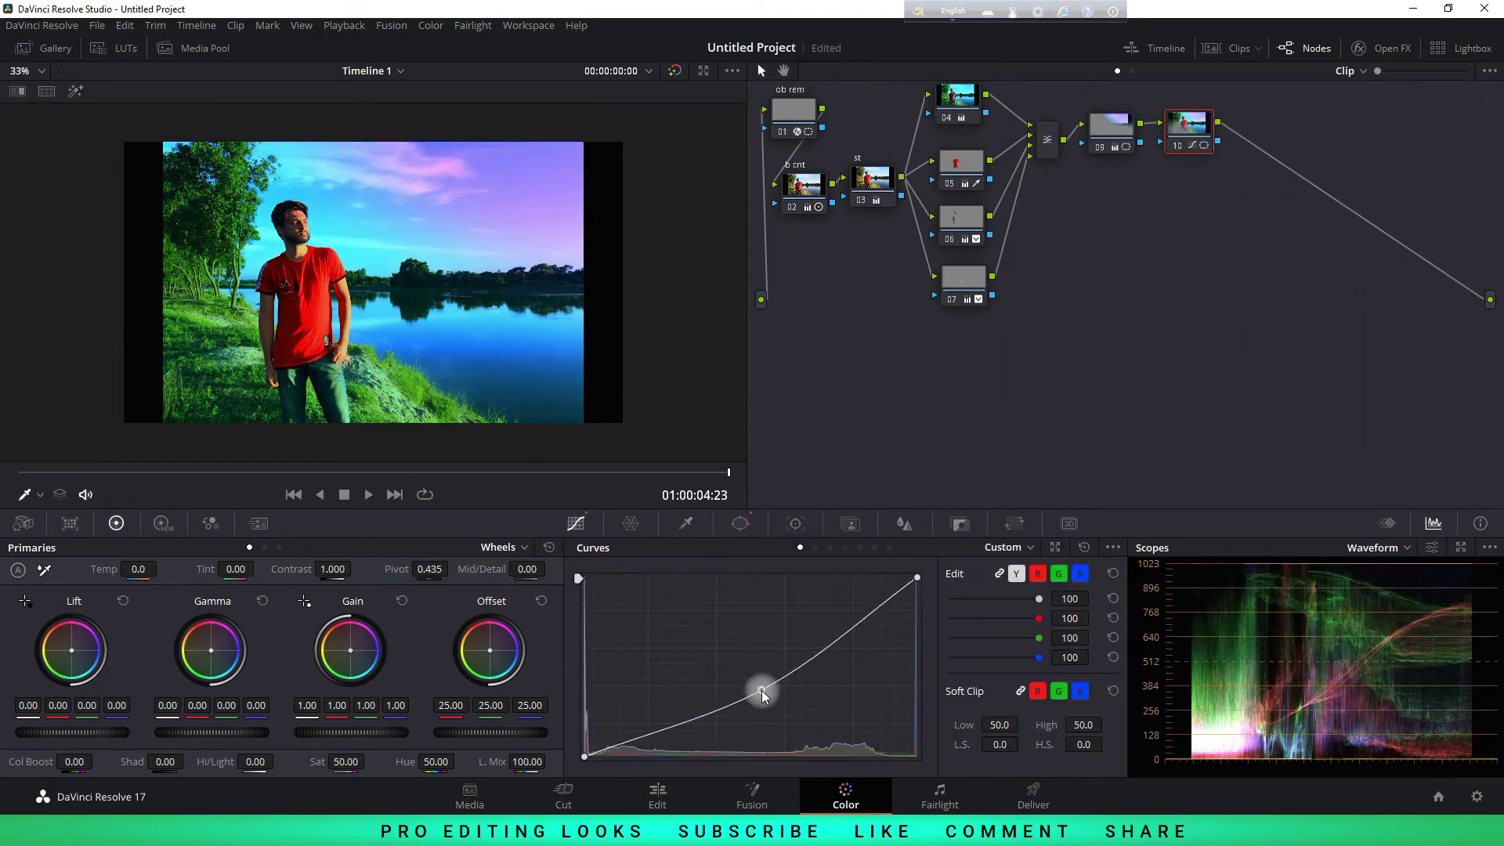
pyautogui.click(740, 524)
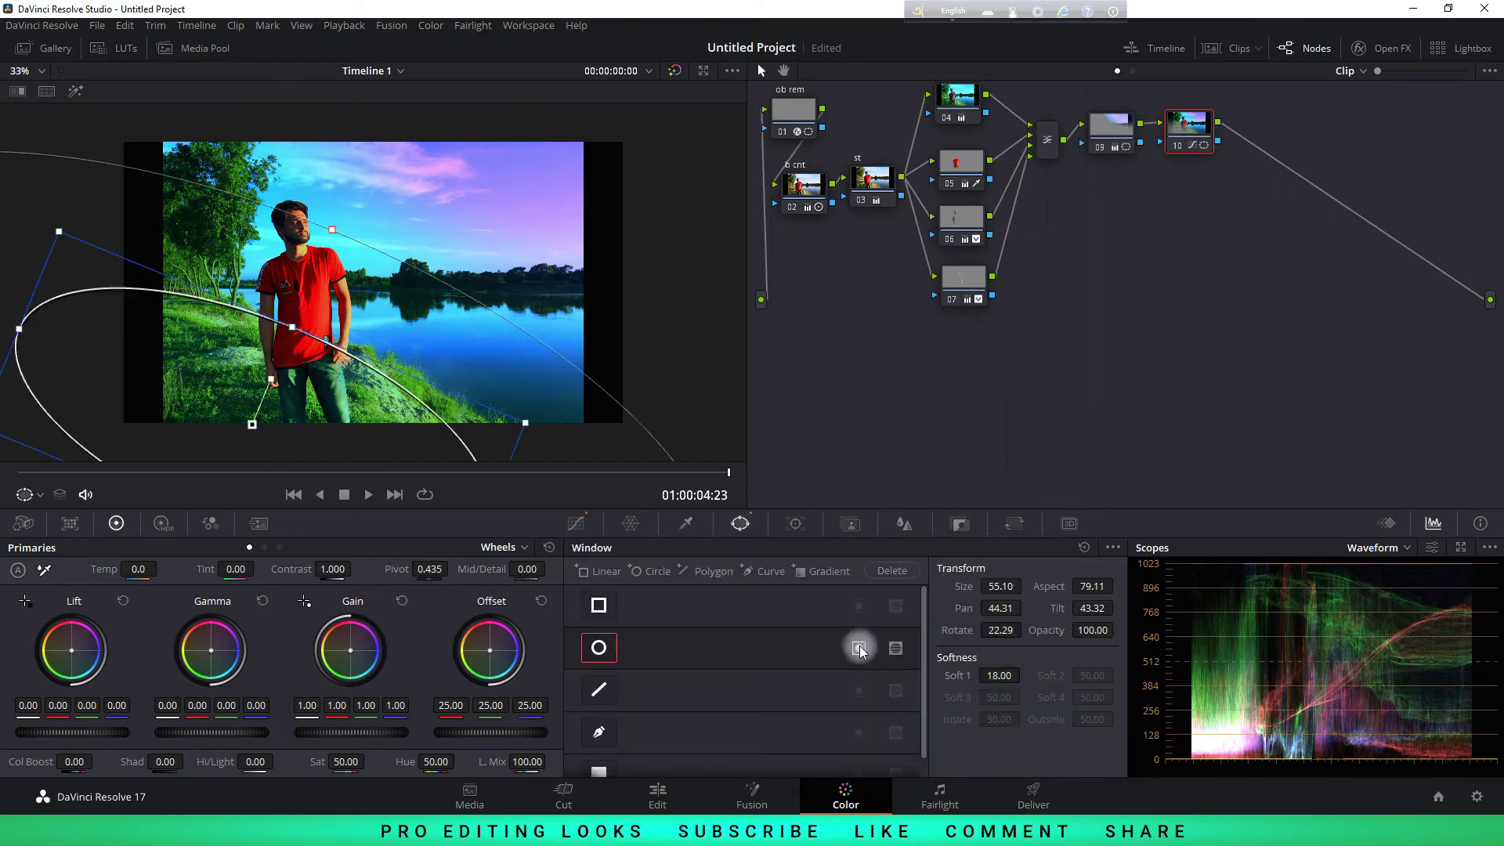
pyautogui.click(859, 648)
pyautogui.click(574, 523)
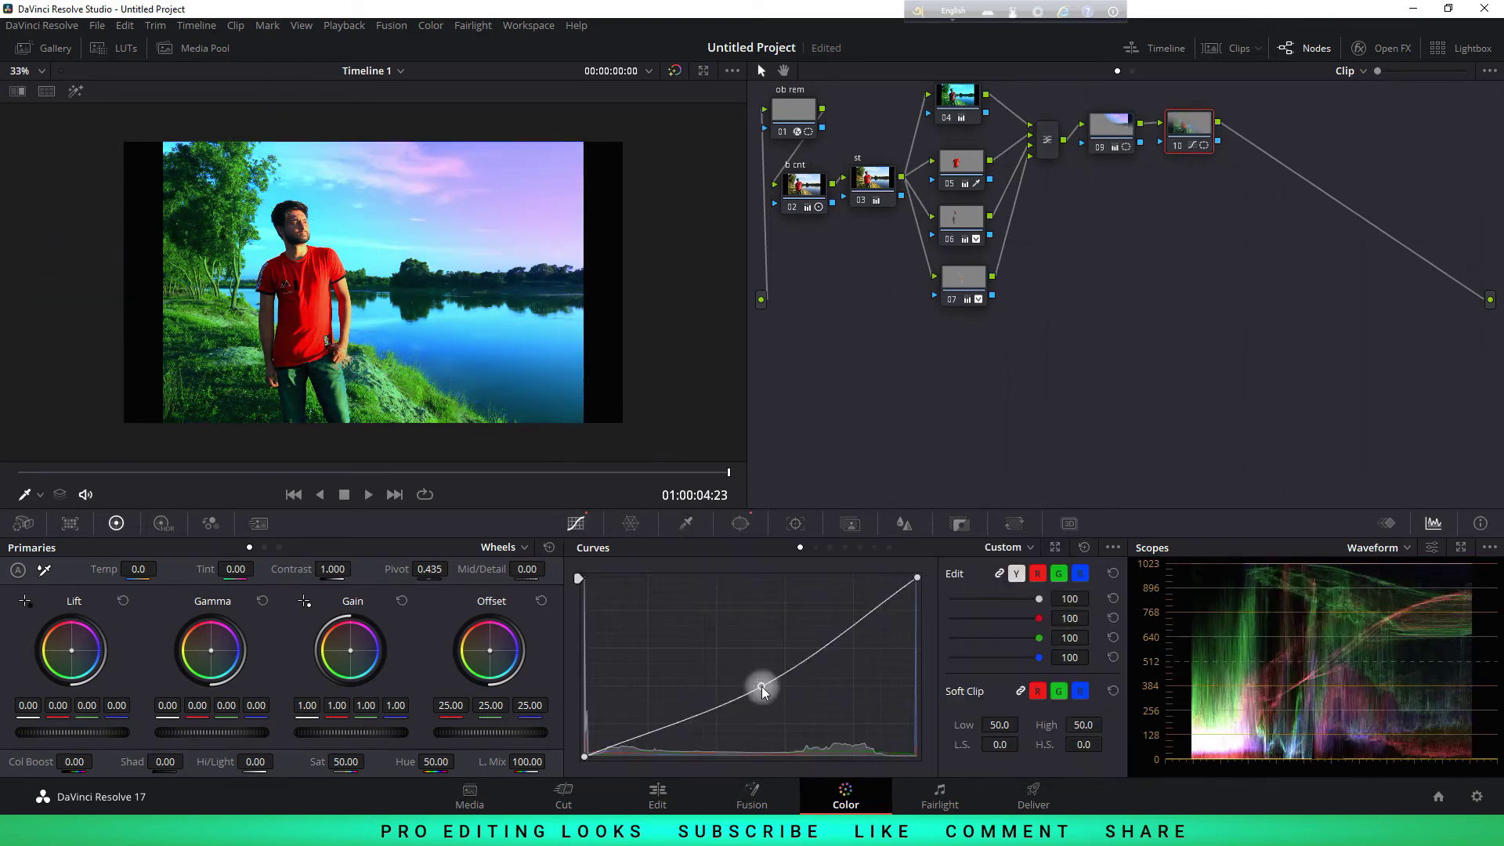
pyautogui.moveTo(759, 678); pyautogui.dragTo(745, 691)
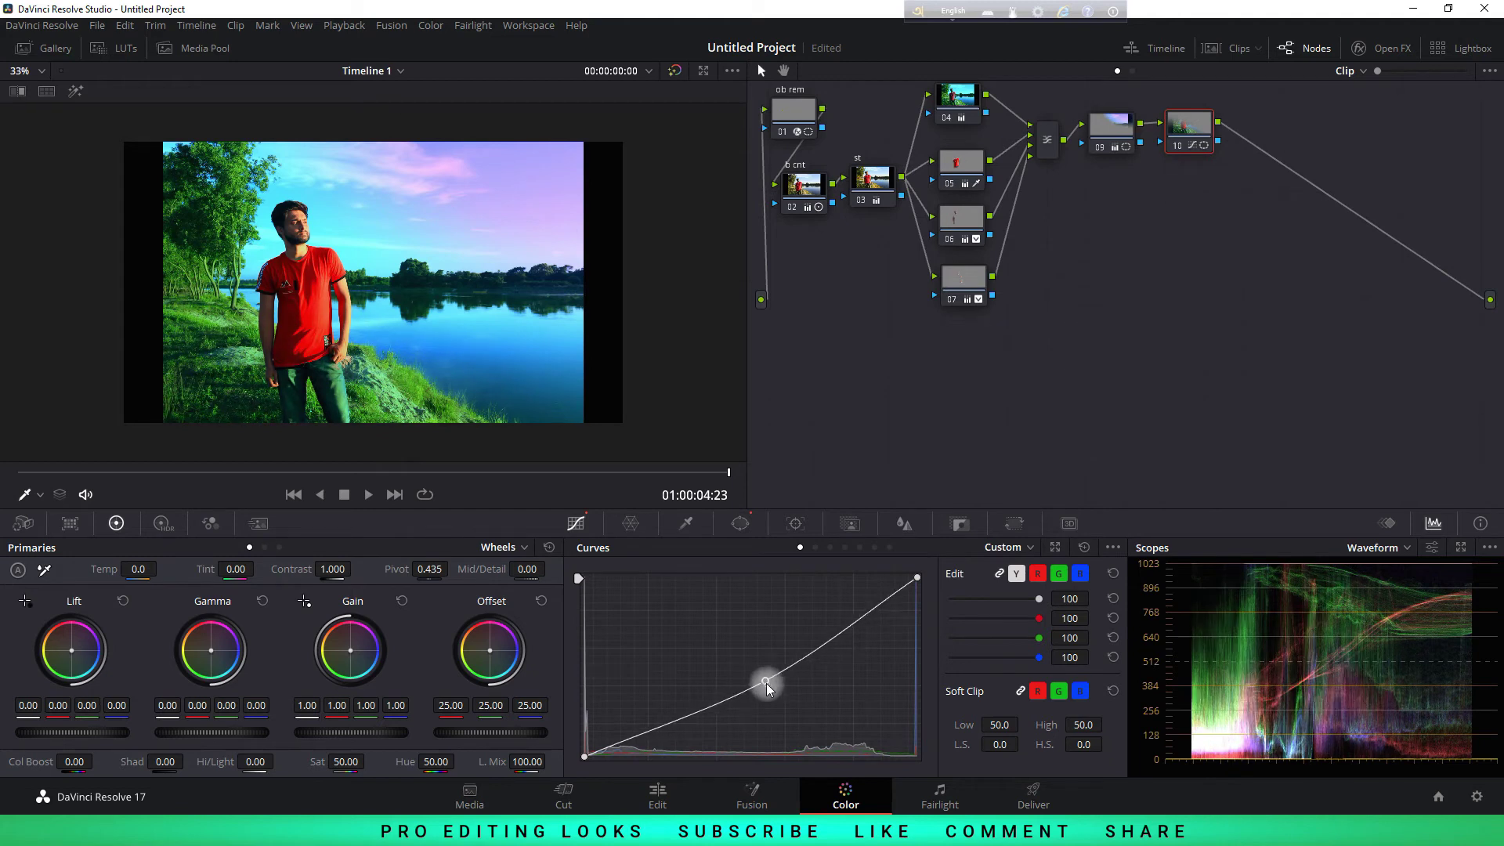
# Add node 11, reposition it, and apply the Glow effect found by searching 'glo'
pyautogui.hotkey('alt', 's')
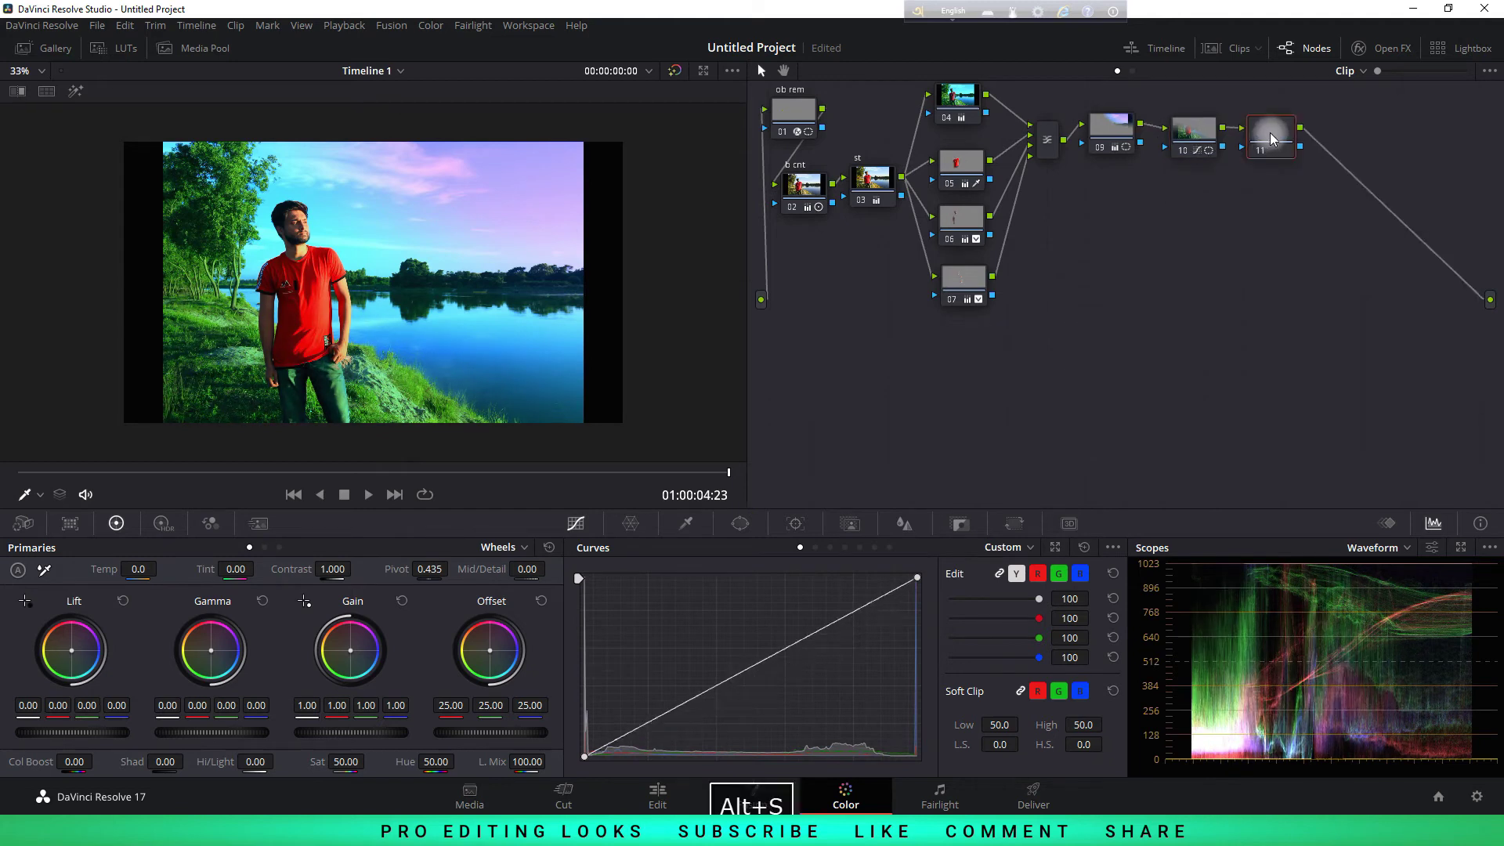
pyautogui.moveTo(1267, 131)
pyautogui.mouseDown()
pyautogui.moveTo(812, 283)
pyautogui.moveTo(808, 270)
pyautogui.mouseUp()
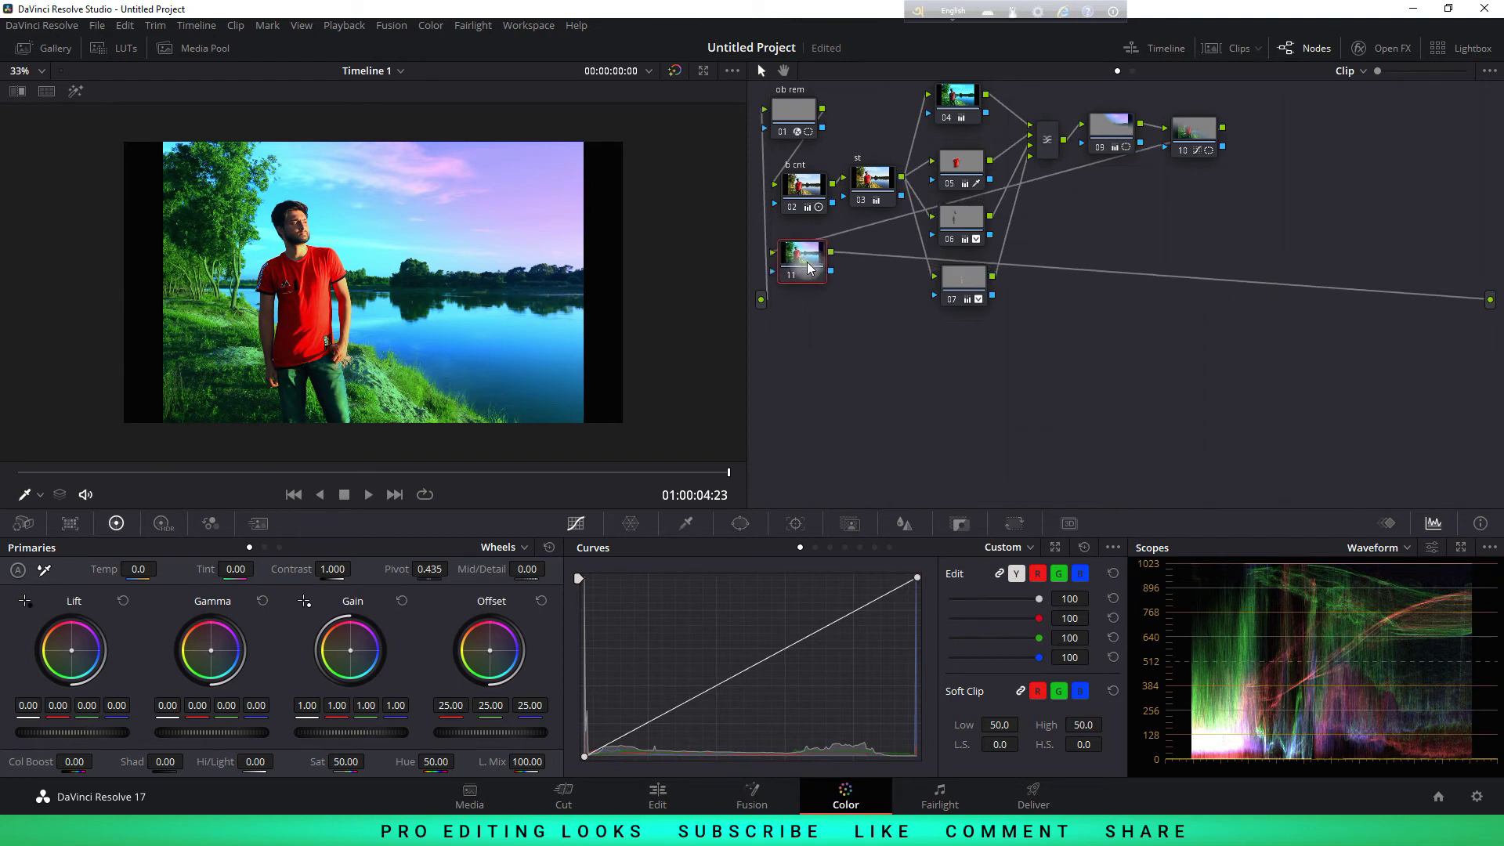
pyautogui.click(1400, 51)
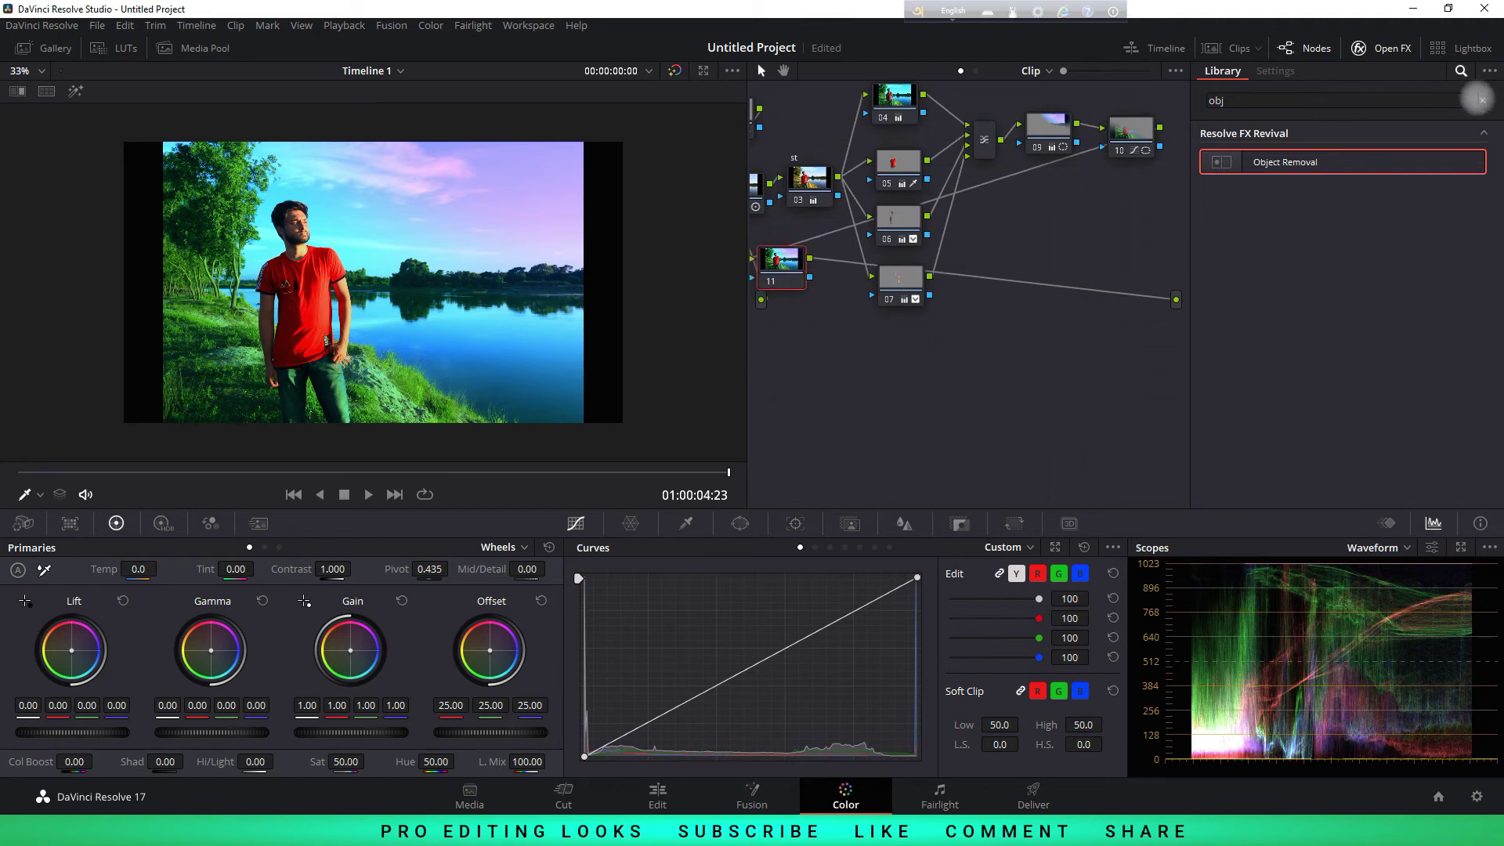
pyautogui.click(1482, 100)
pyautogui.click(1370, 99)
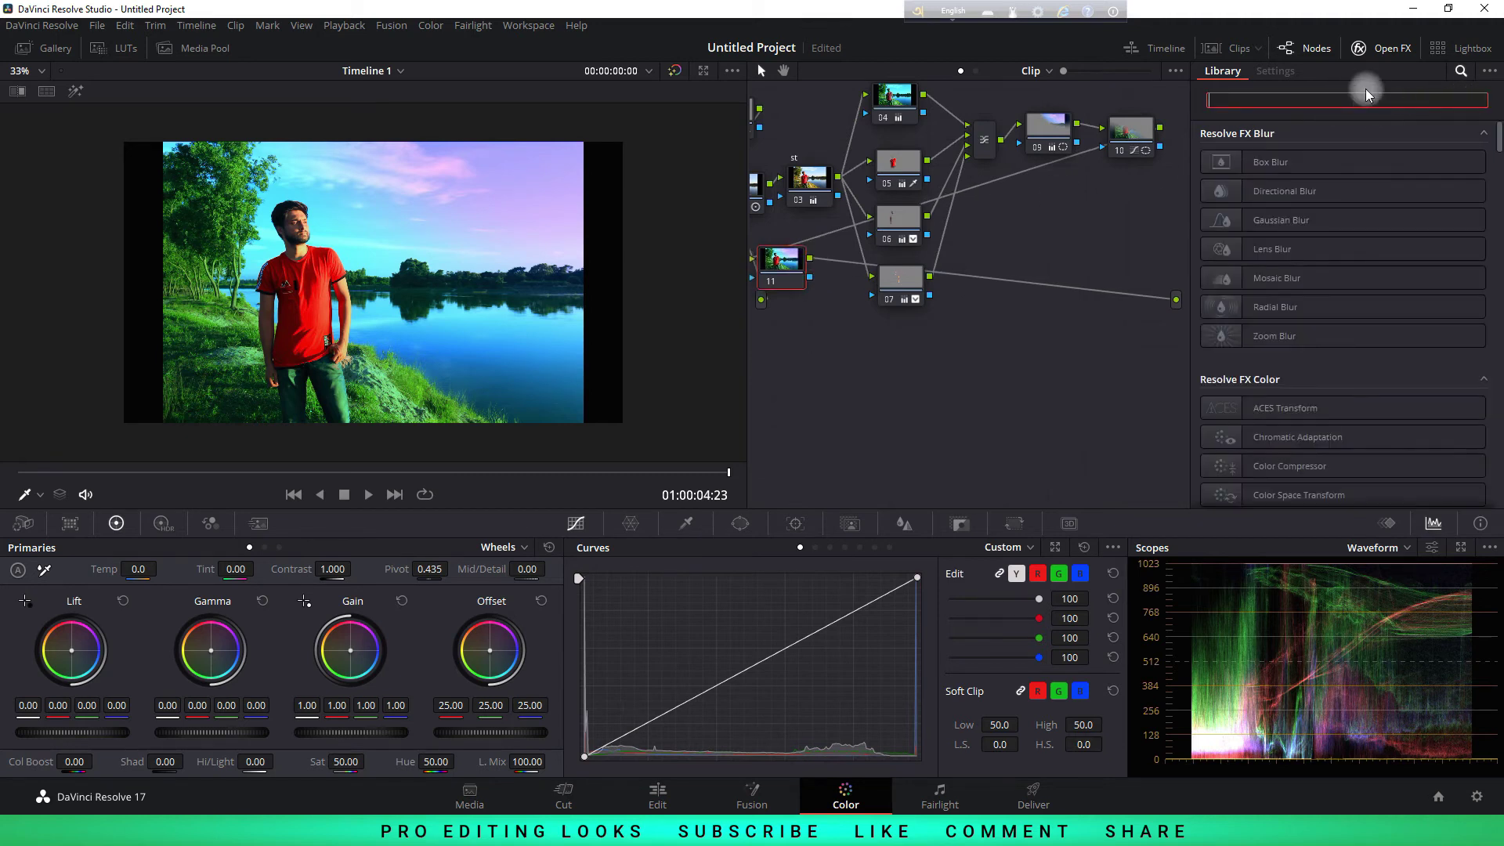
pyautogui.write('glo')
pyautogui.moveTo(1285, 162); pyautogui.dragTo(764, 266)
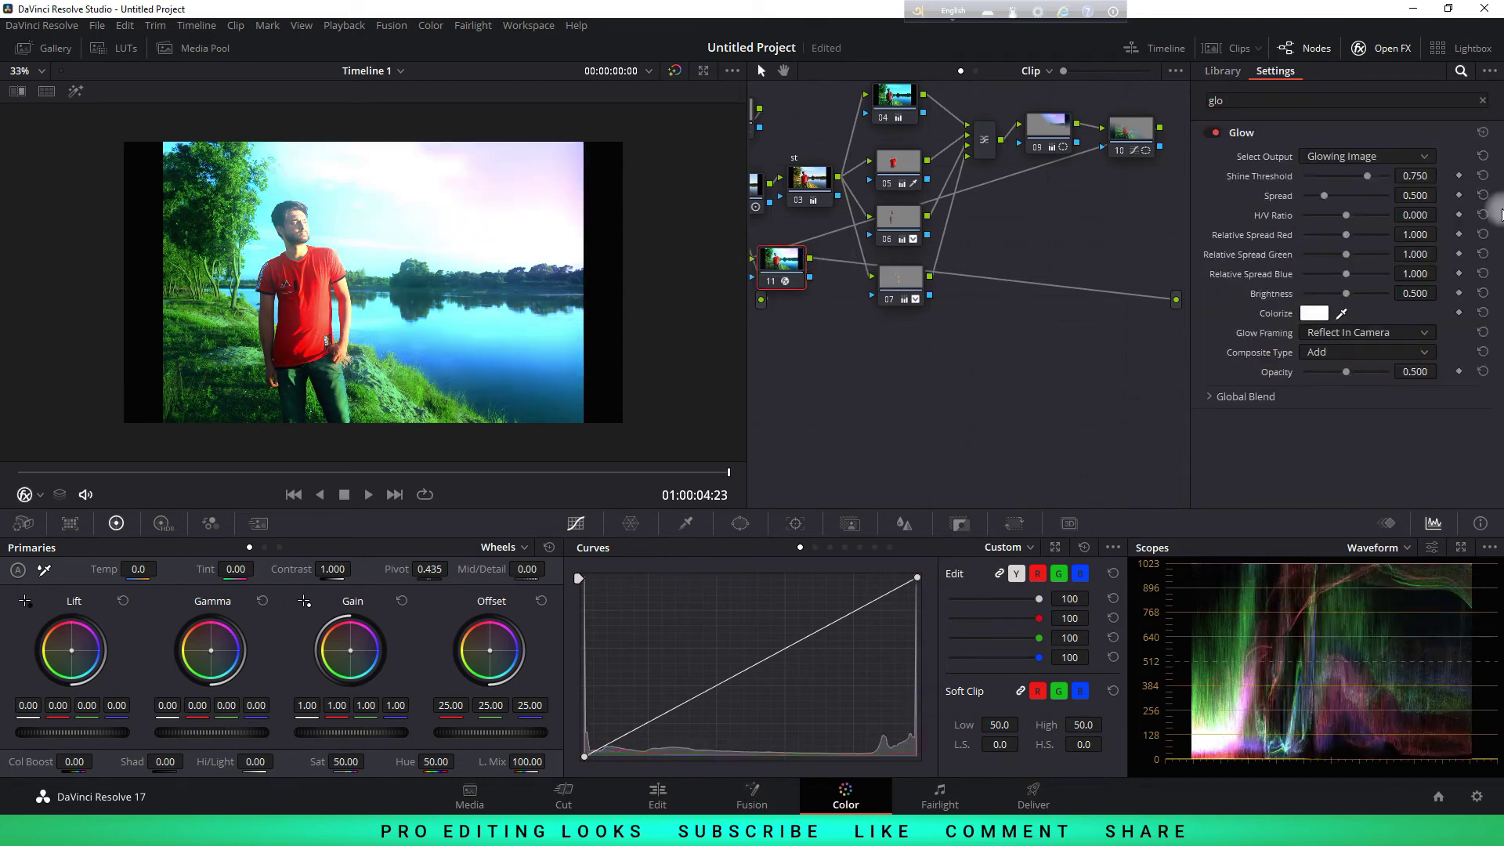
# Set Glow to Softlight, lower Shine Threshold, raise H/V Ratio to 0.174, and add node 12 below
pyautogui.click(1402, 351)
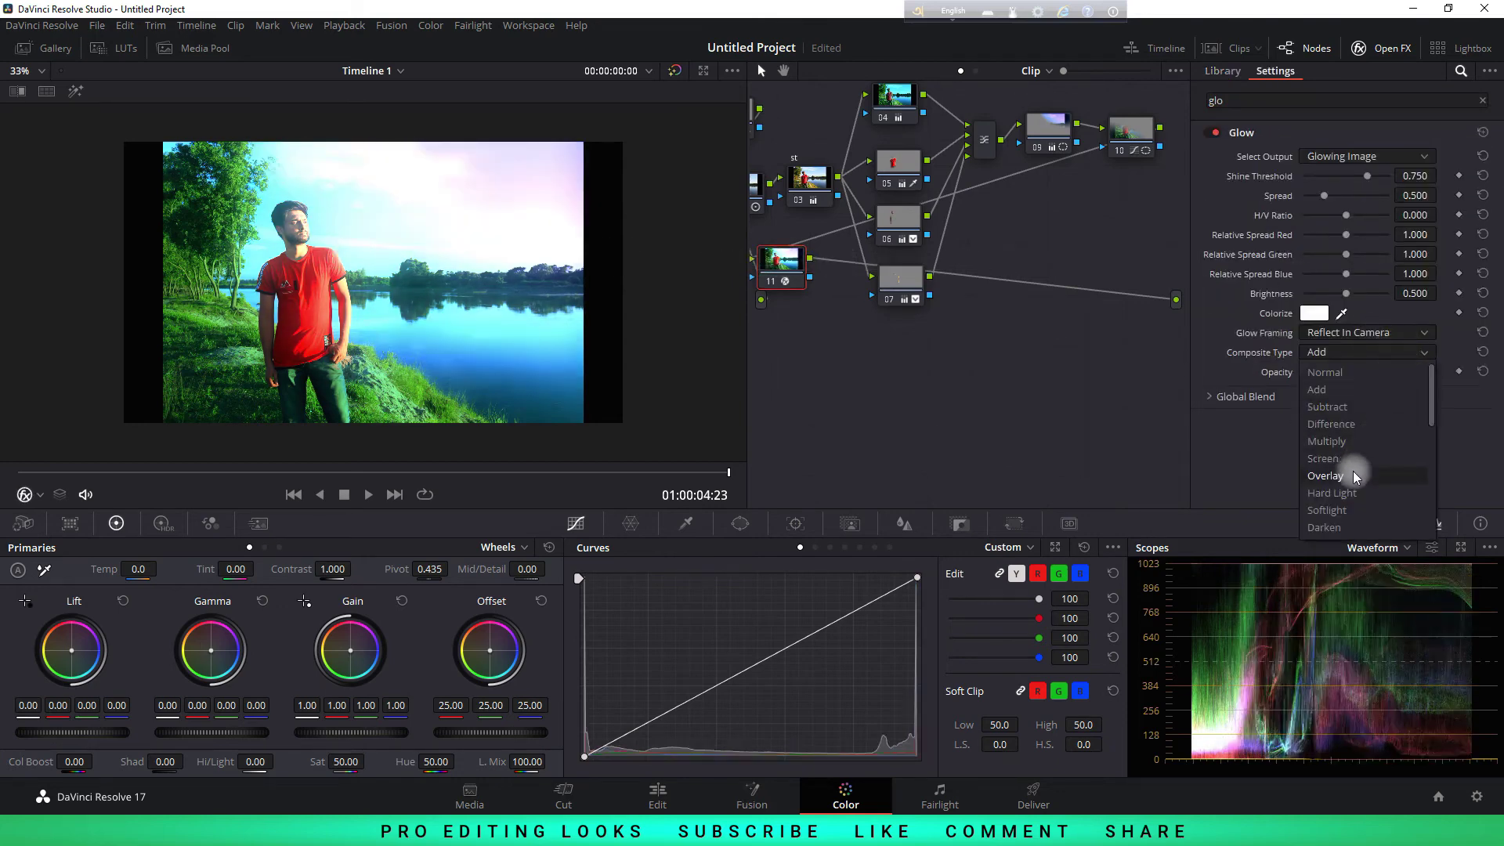
pyautogui.click(1353, 510)
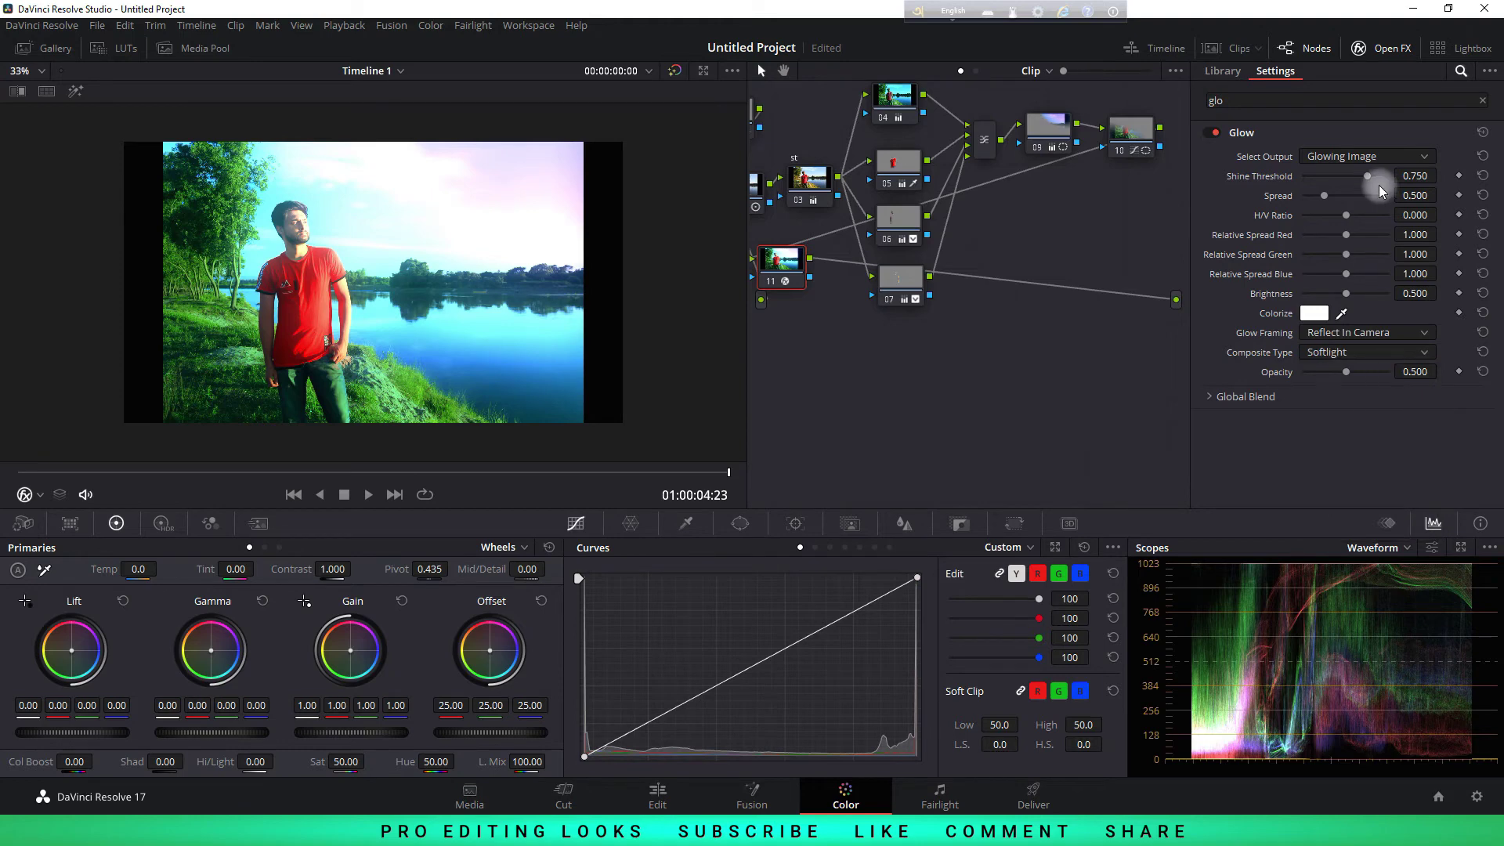
pyautogui.moveTo(1380, 190)
pyautogui.mouseDown()
pyautogui.moveTo(1225, 159)
pyautogui.moveTo(1338, 177)
pyautogui.moveTo(1354, 202)
pyautogui.mouseUp()
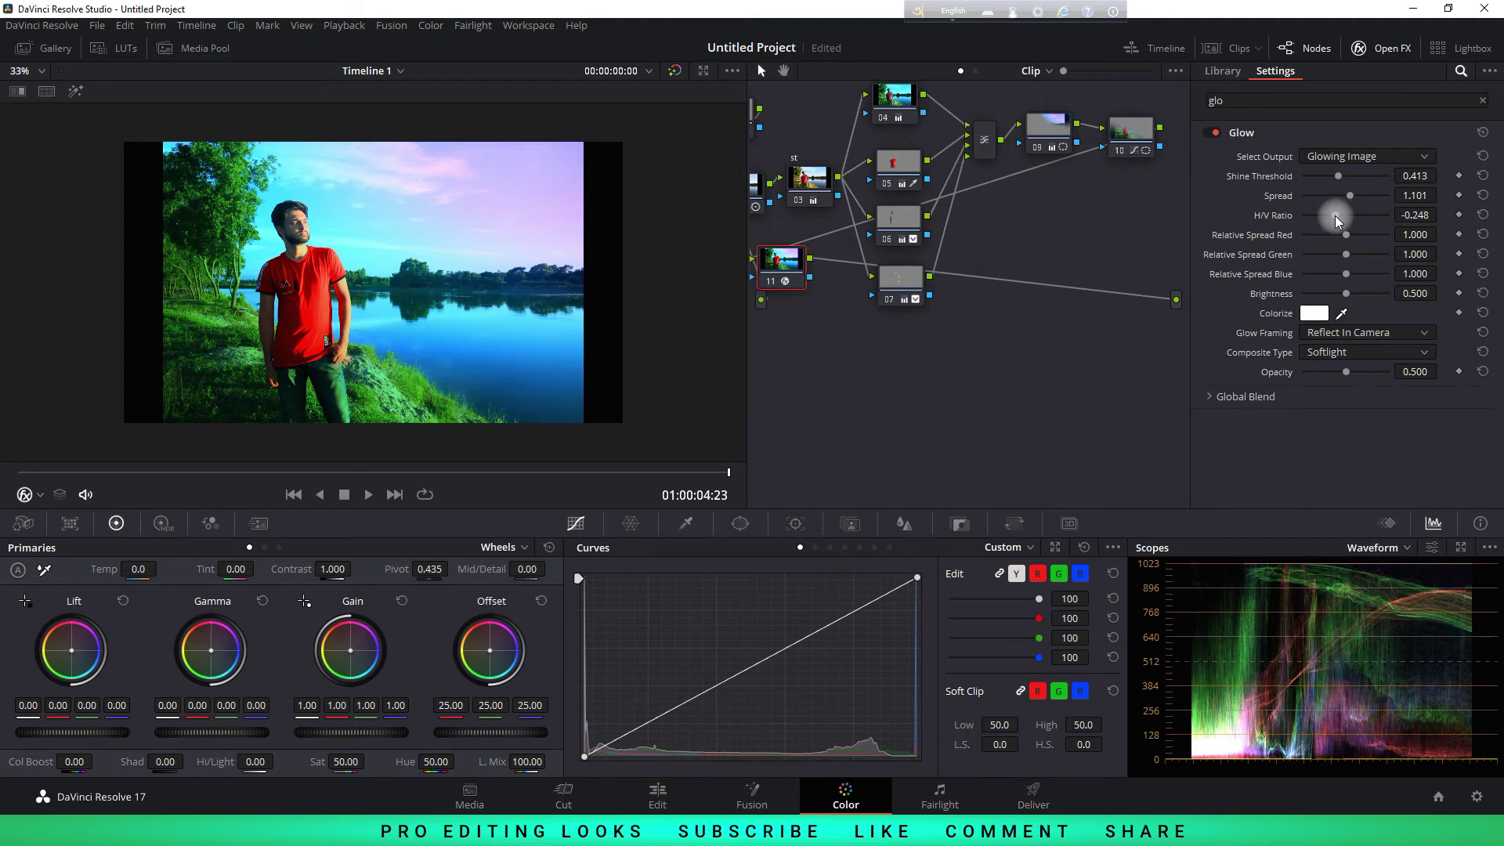
pyautogui.moveTo(1336, 221); pyautogui.dragTo(1357, 224)
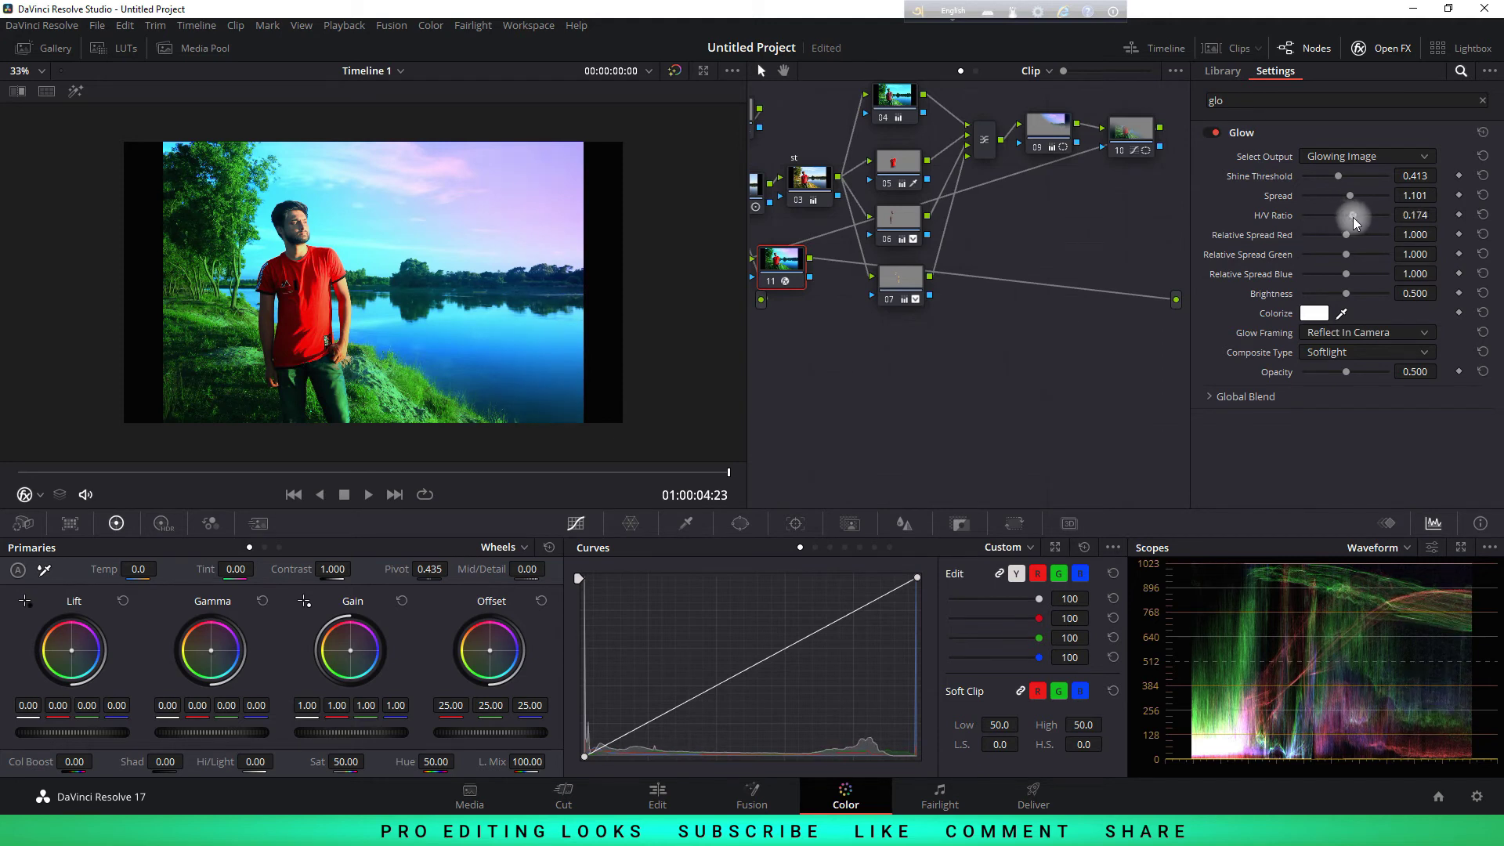
pyautogui.hotkey('ctrl', 'd')
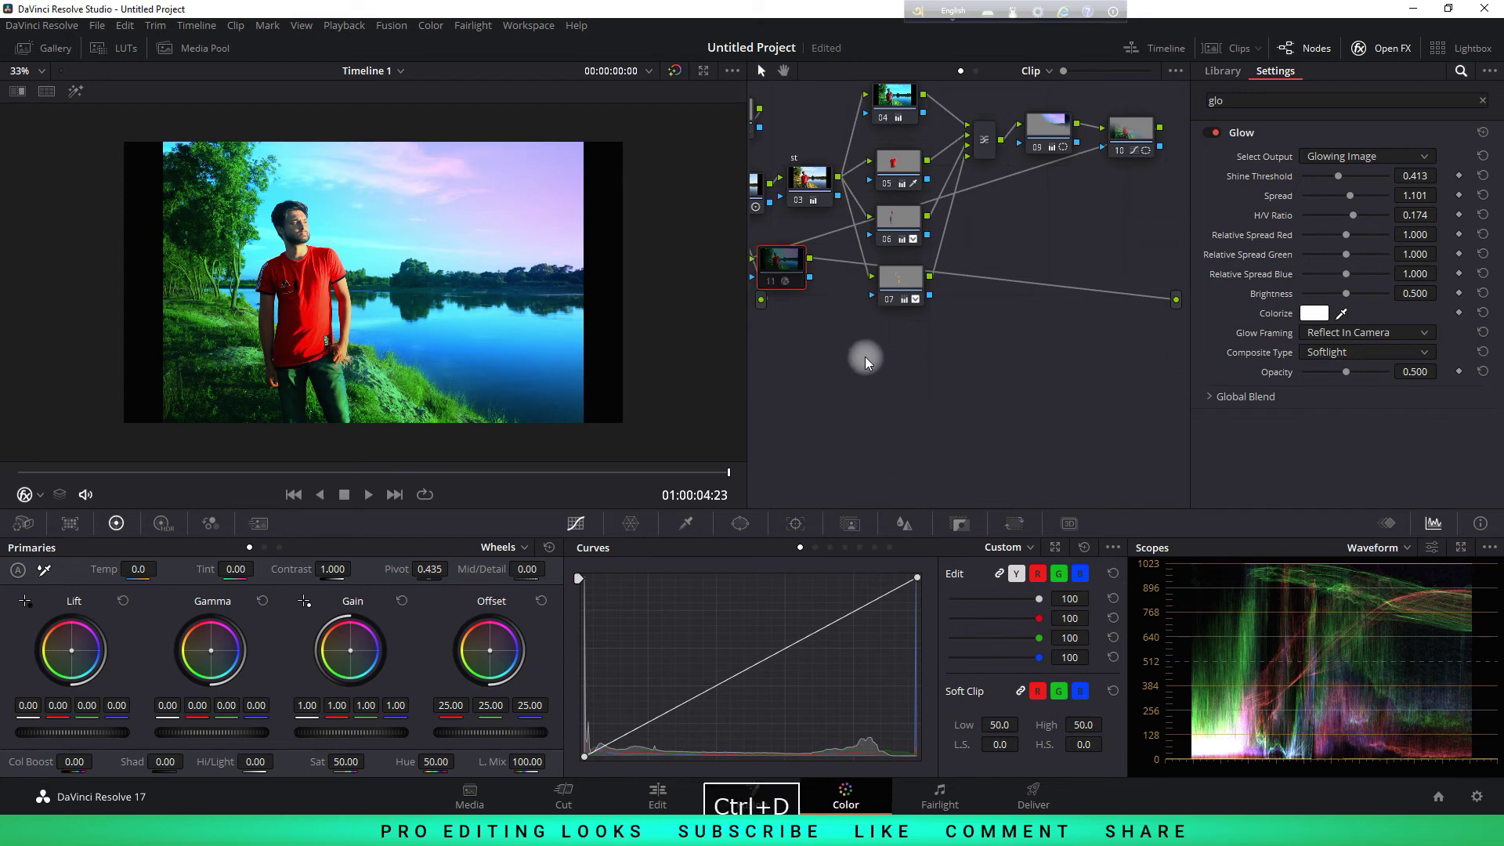
pyautogui.hotkey('ctrl', 'd')
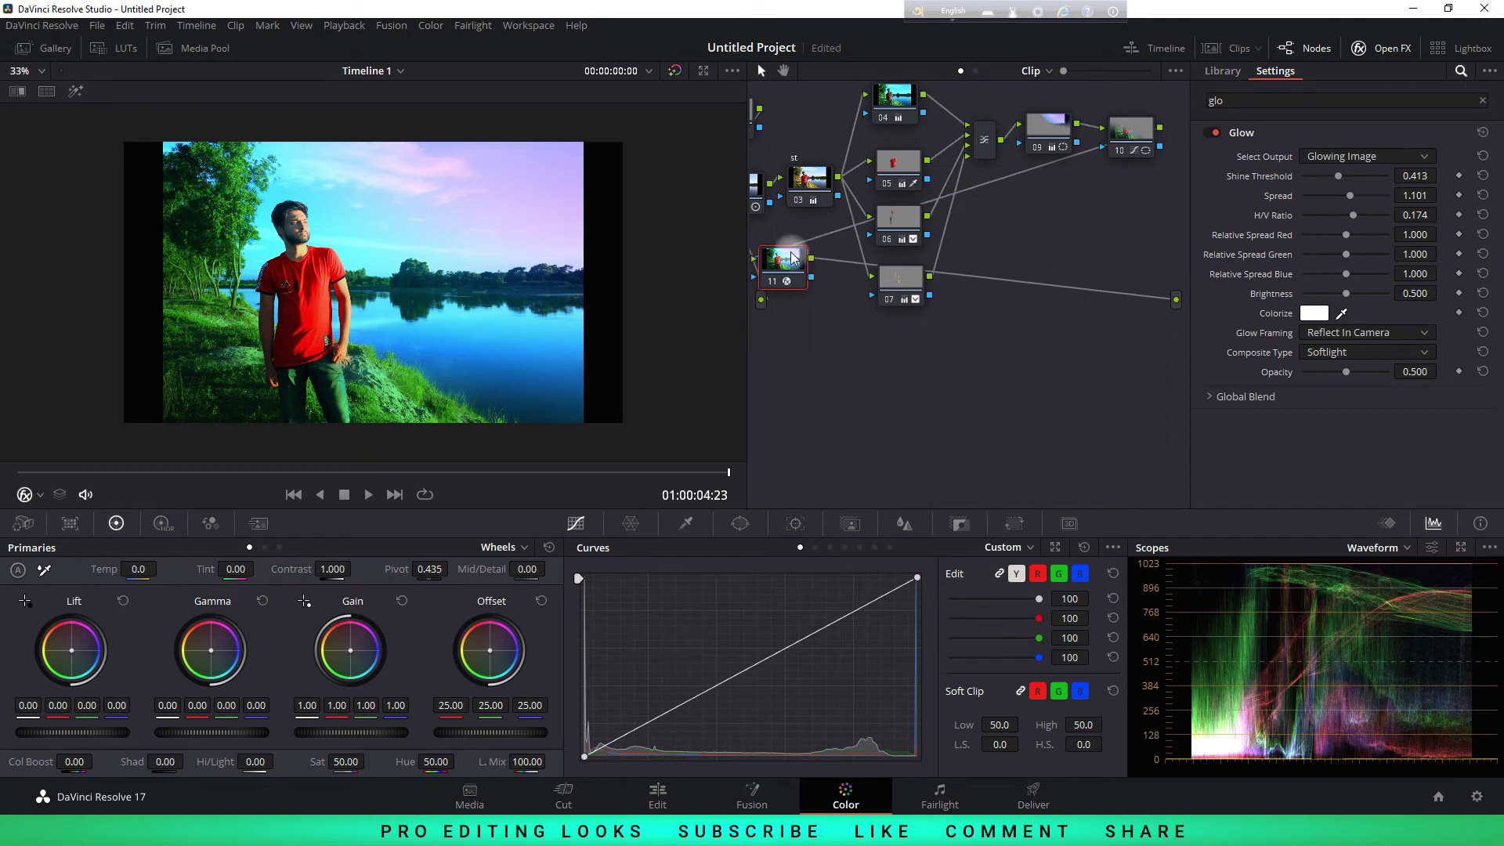
pyautogui.hotkey('alt', 's')
pyautogui.moveTo(858, 325); pyautogui.dragTo(792, 339)
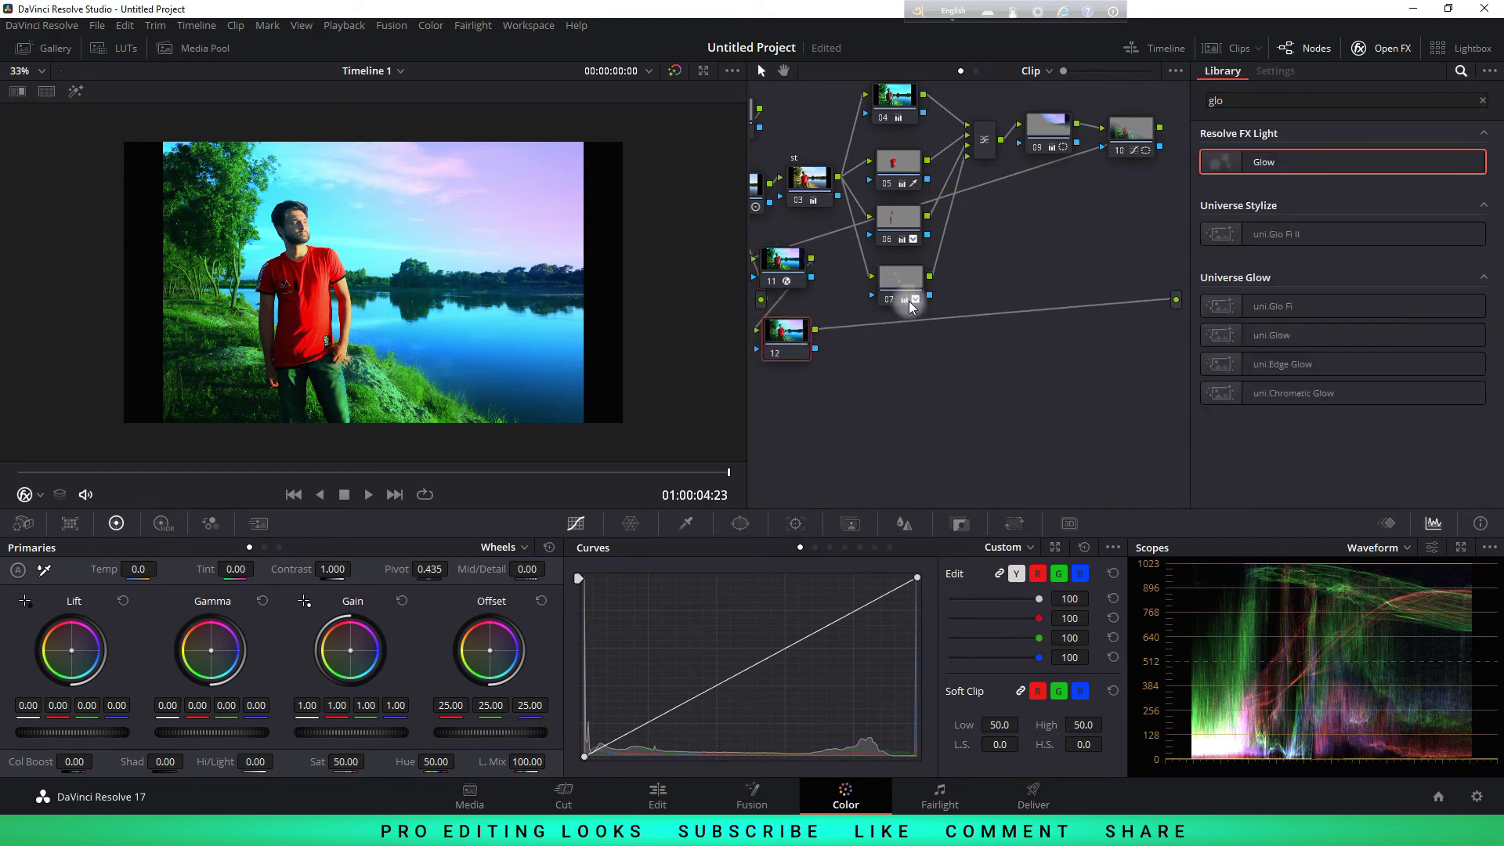
# Apply Film Grain to node 12 via a 'film' search and inspect it at 200% zoom
pyautogui.click(1482, 100)
pyautogui.click(1377, 104)
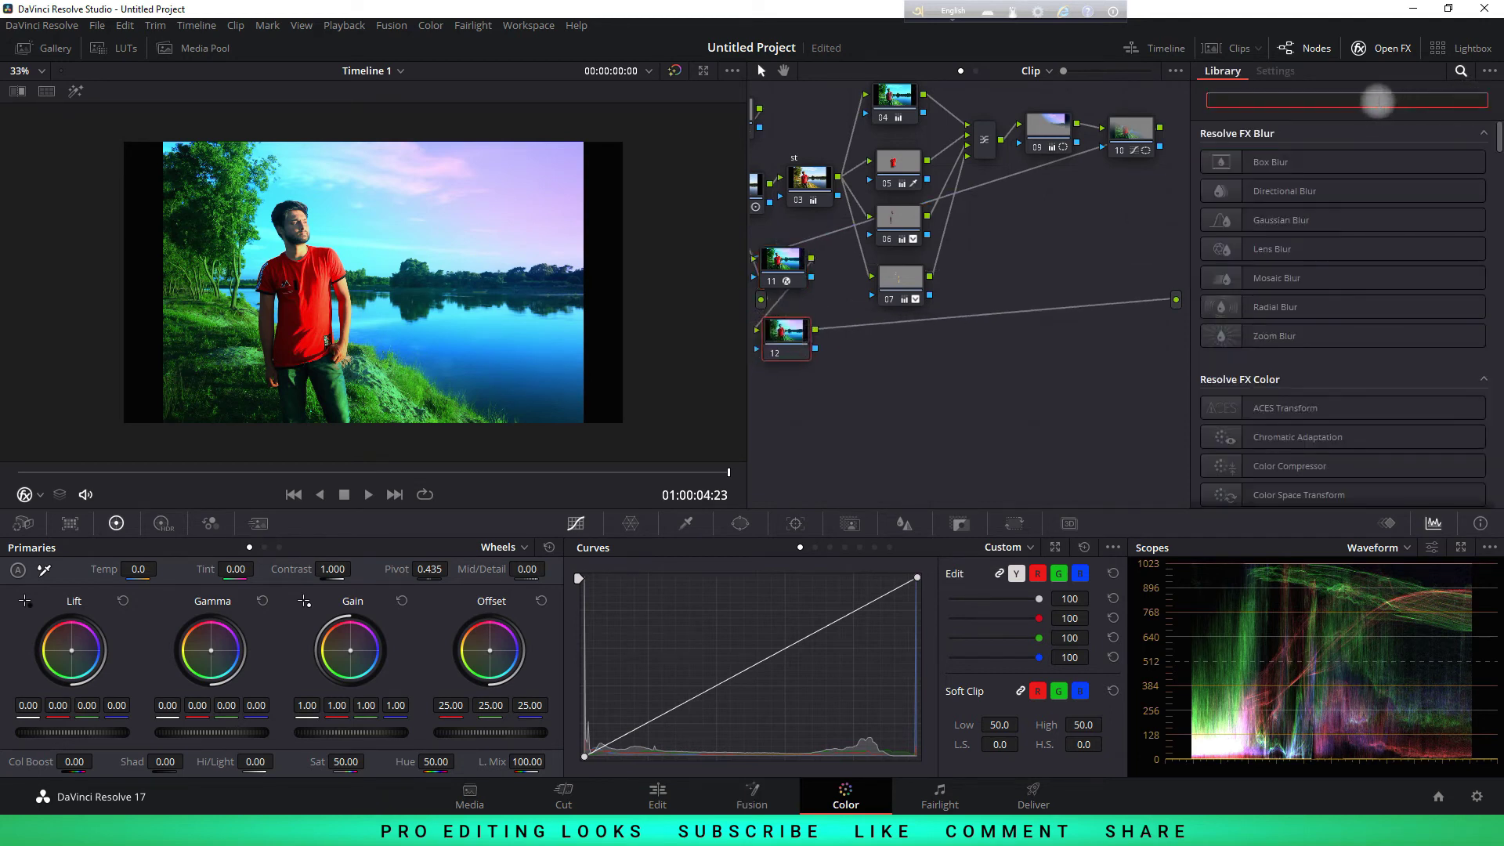
pyautogui.write('film')
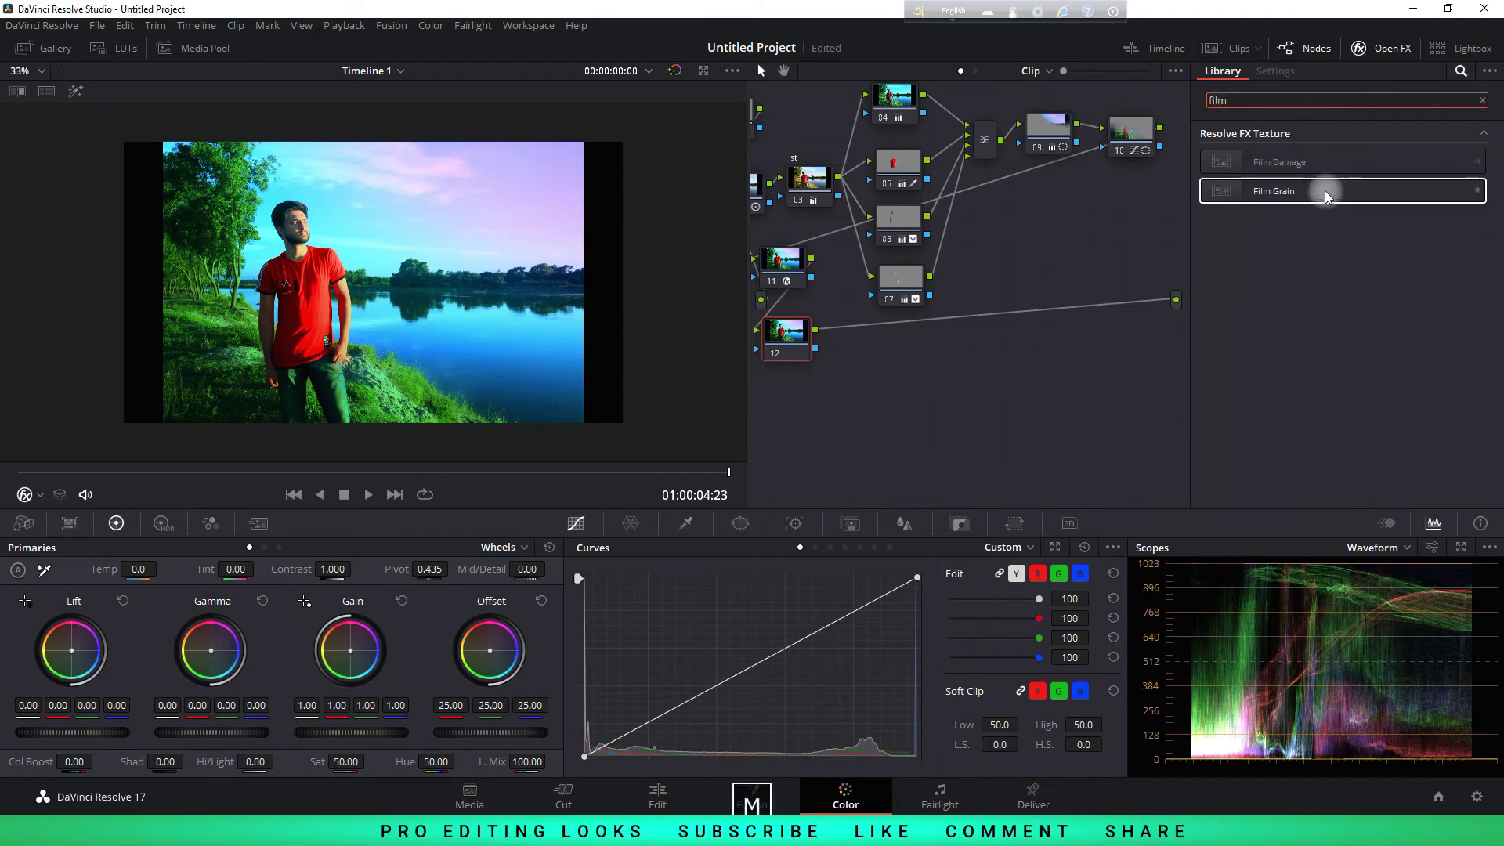
pyautogui.moveTo(1325, 195); pyautogui.dragTo(791, 337)
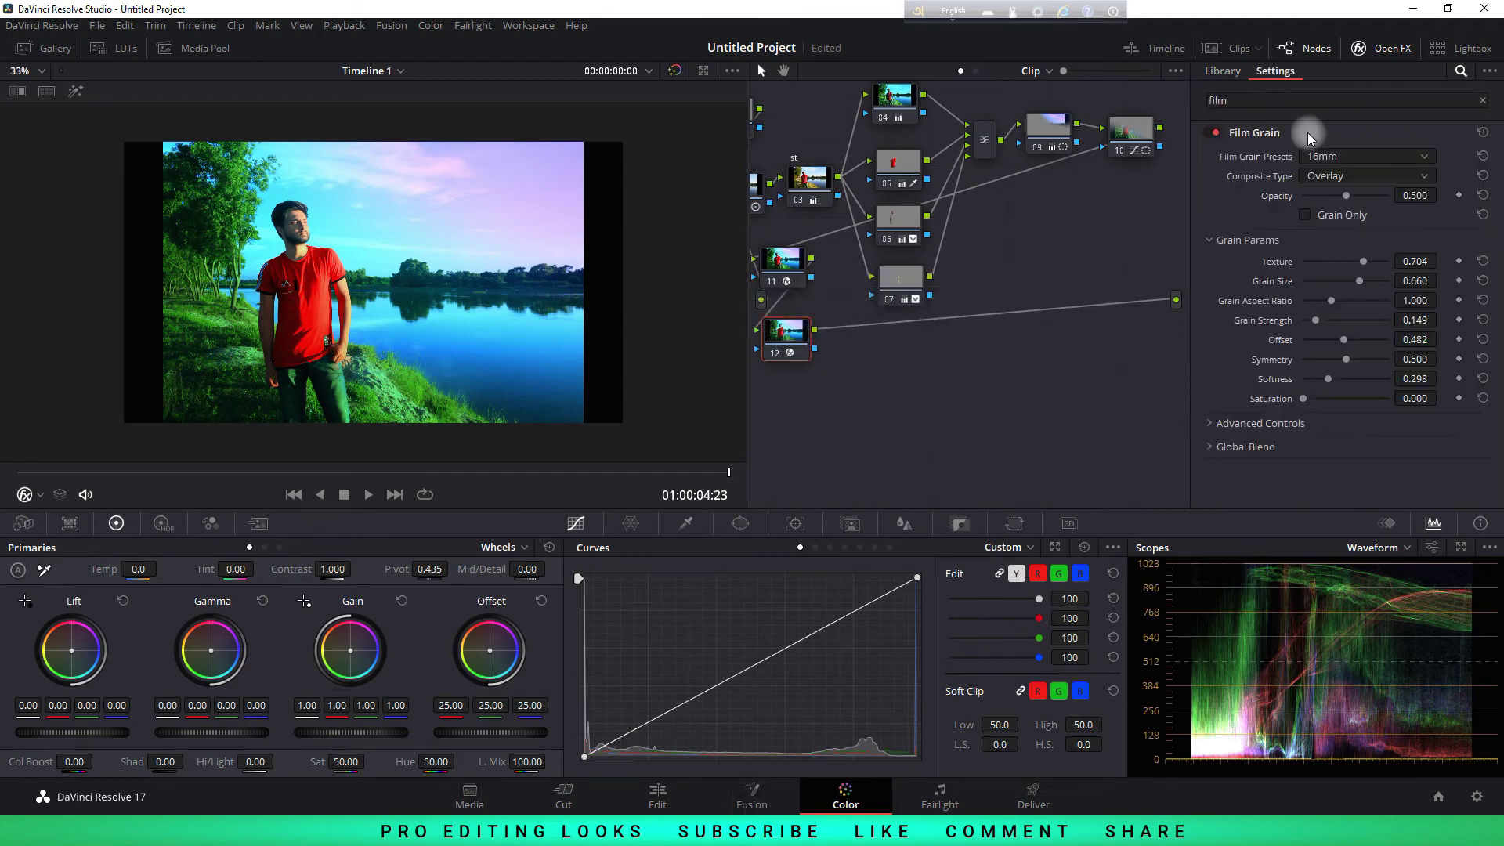
pyautogui.click(39, 70)
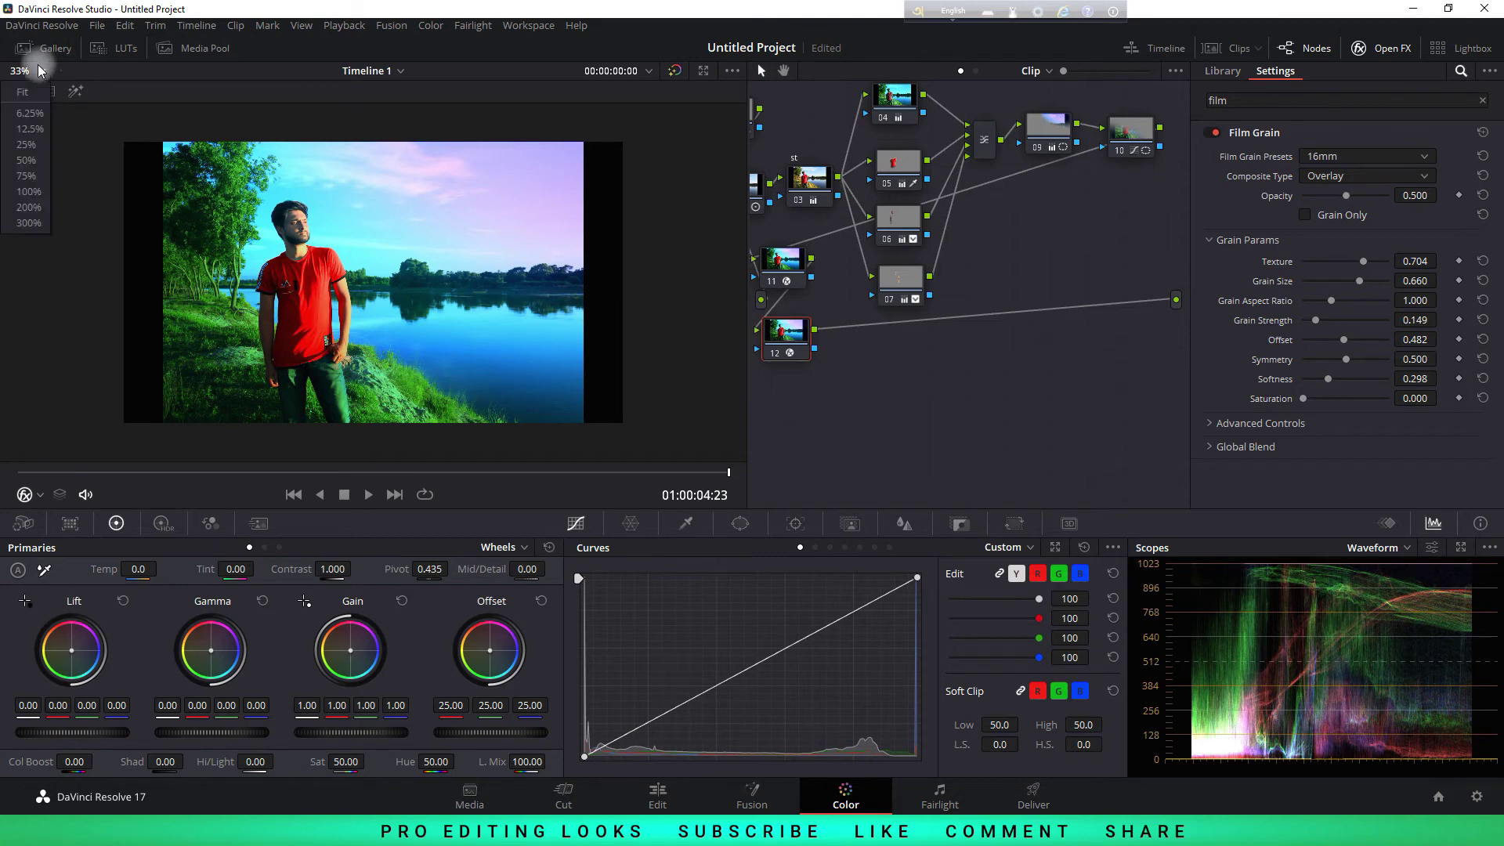
pyautogui.click(29, 207)
pyautogui.moveTo(548, 219)
pyautogui.mouseDown()
pyautogui.moveTo(517, 445)
pyautogui.moveTo(548, 395)
pyautogui.moveTo(520, 161)
pyautogui.mouseUp()
pyautogui.scroll(1, 510, 321)
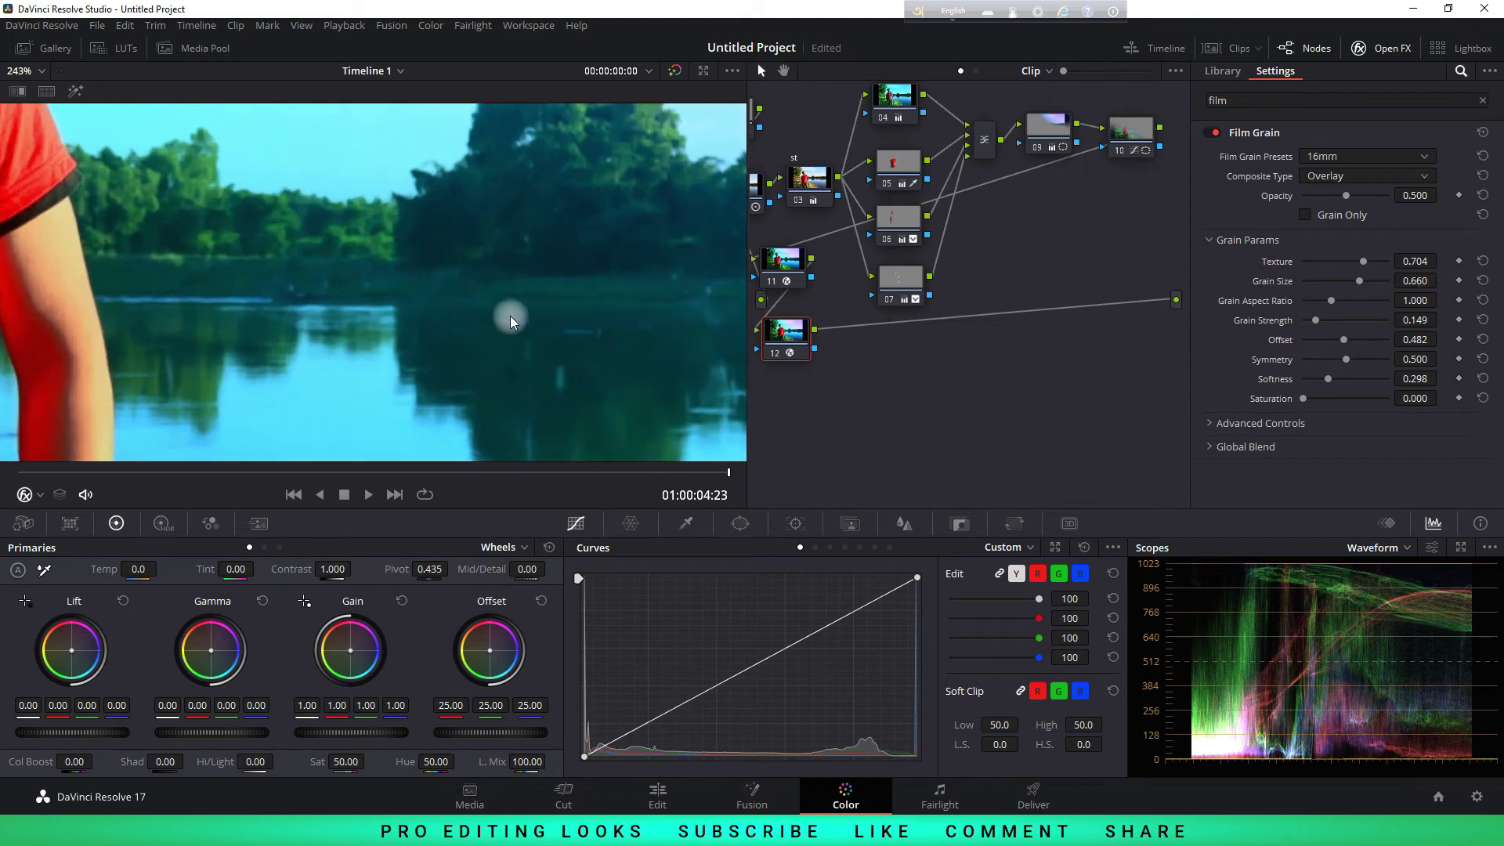
pyautogui.scroll(2, 511, 321)
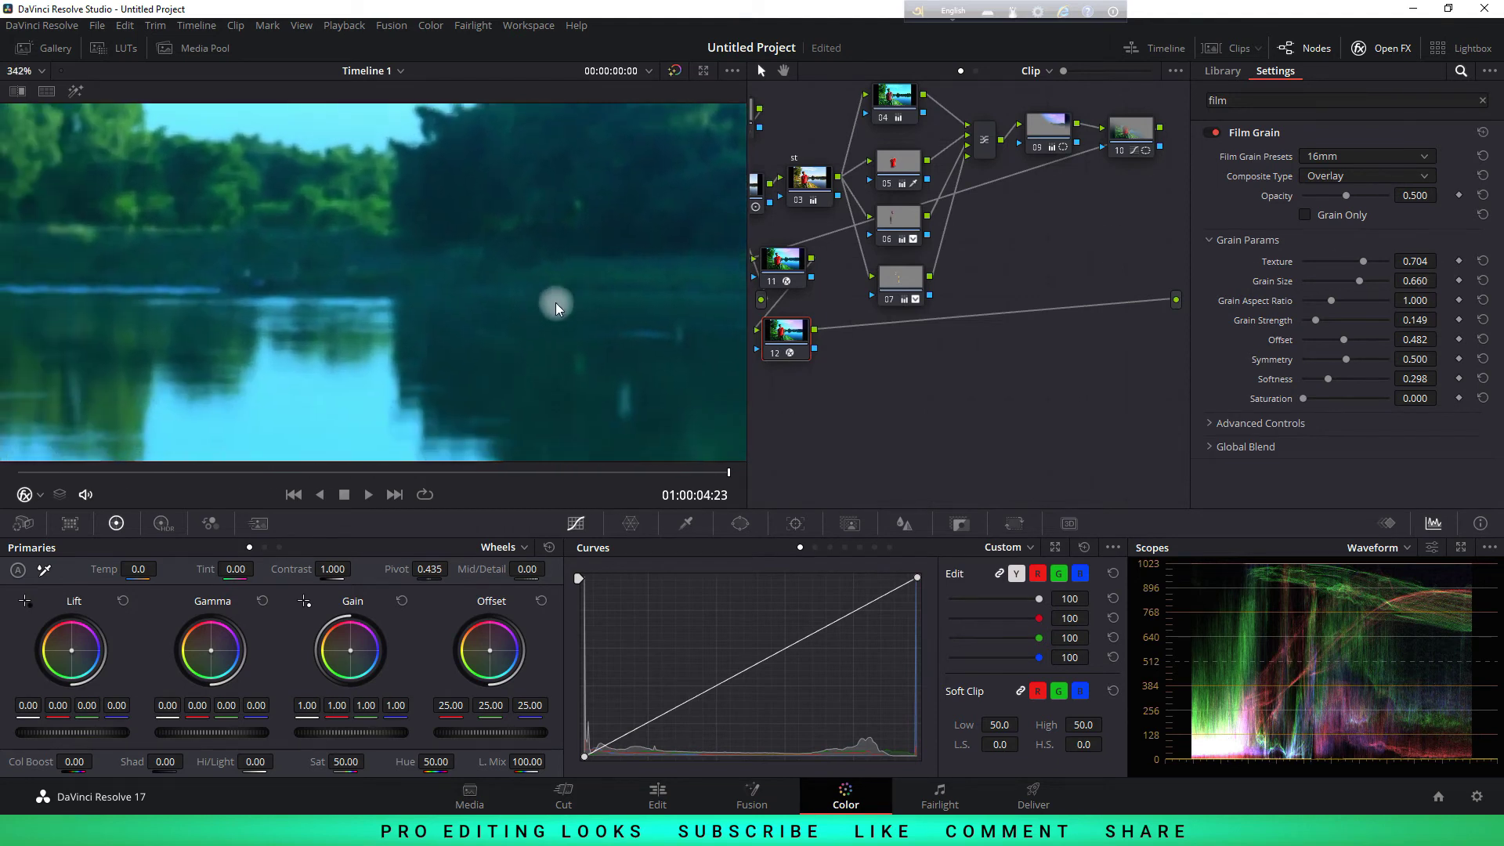
# Choose the 35mm 400T preset, then set Grain Size 0.780, Texture 0.569, Aspect Ratio 1.821
pyautogui.click(1391, 154)
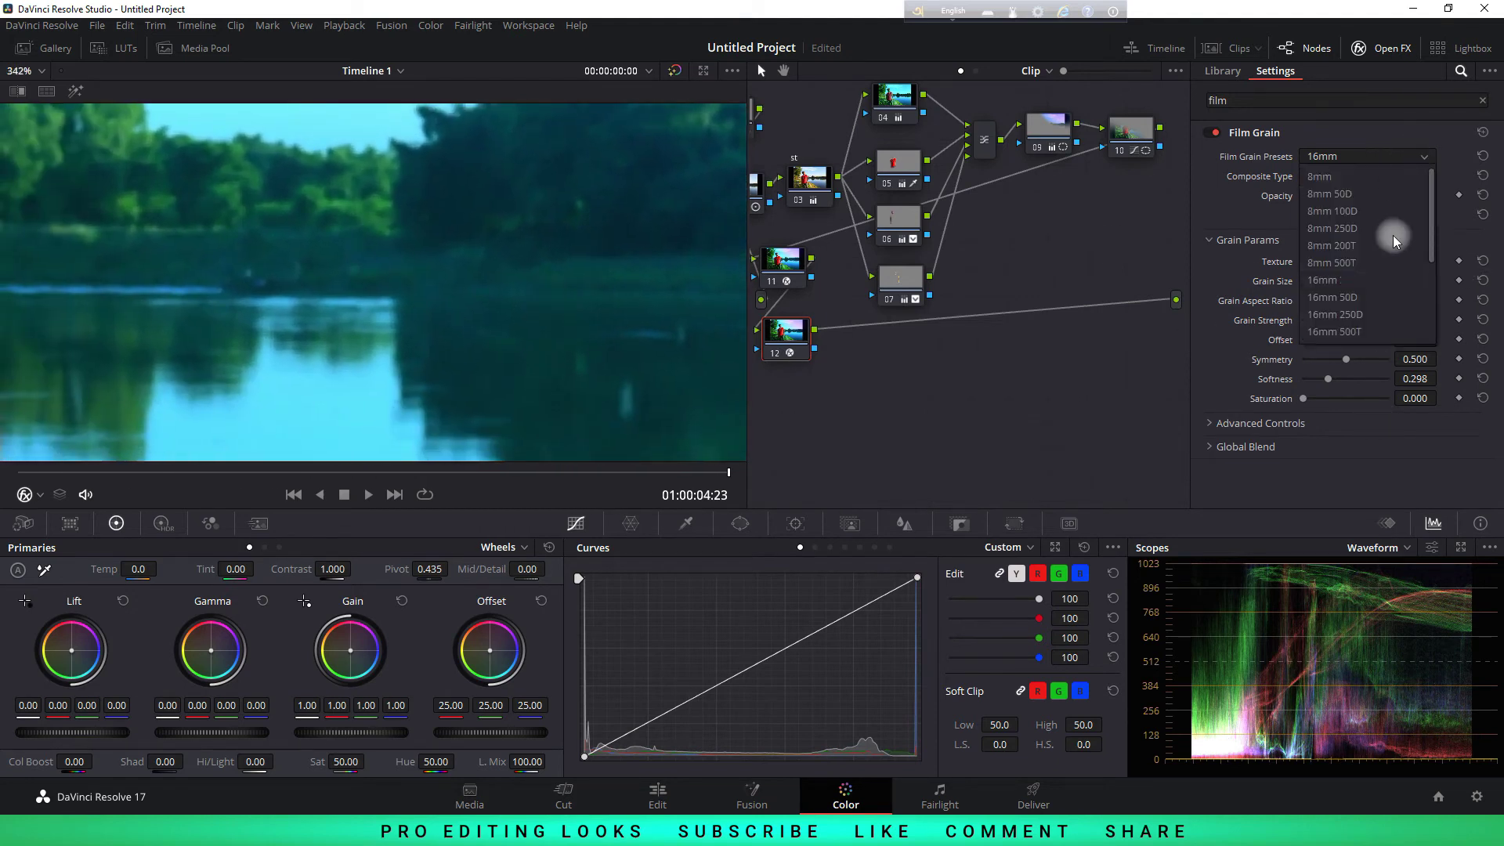
pyautogui.scroll(-3, 1393, 242)
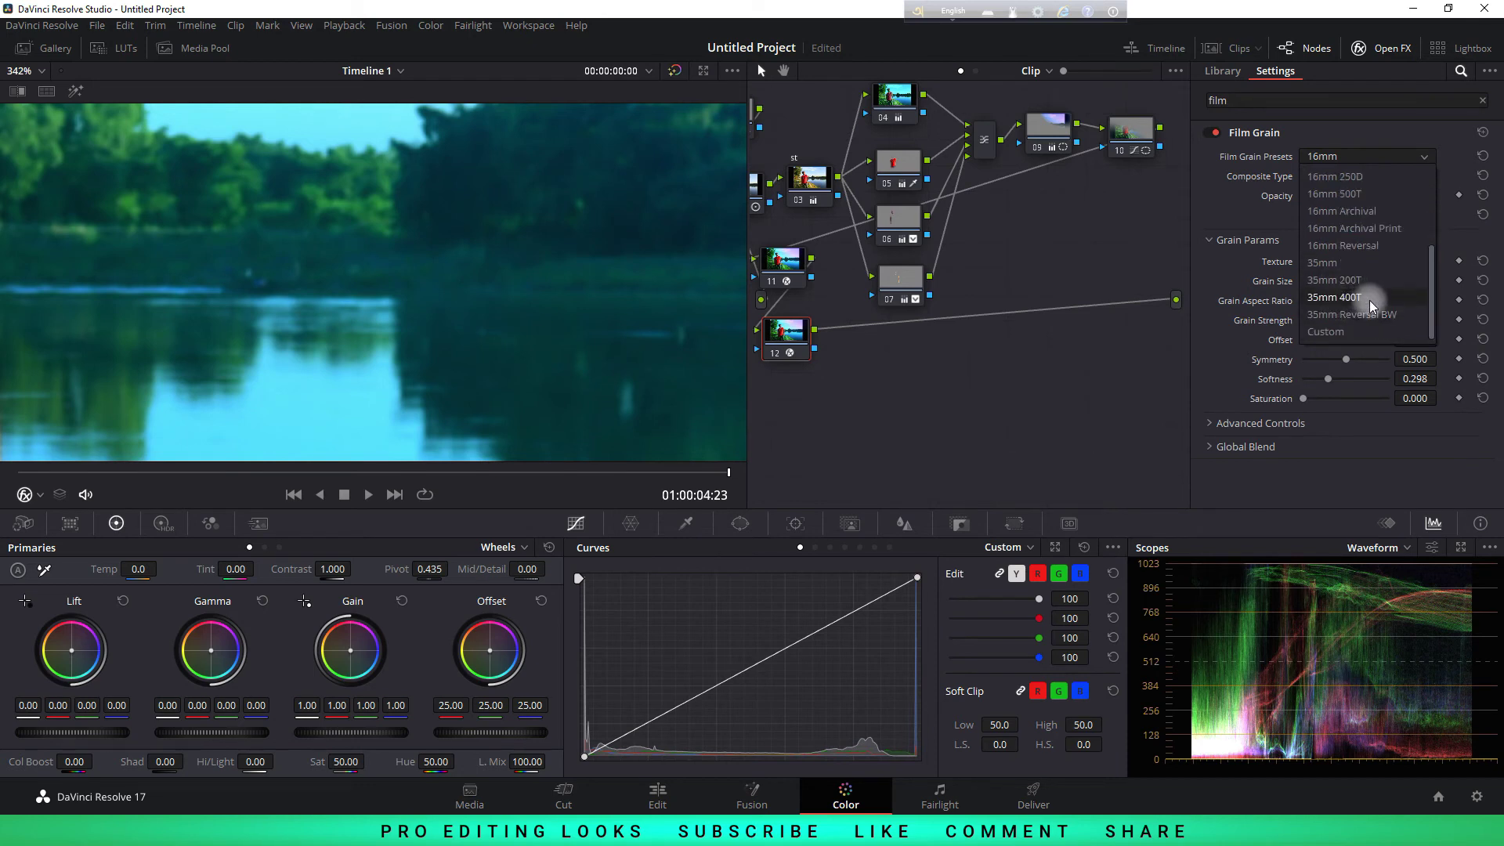
pyautogui.click(1370, 300)
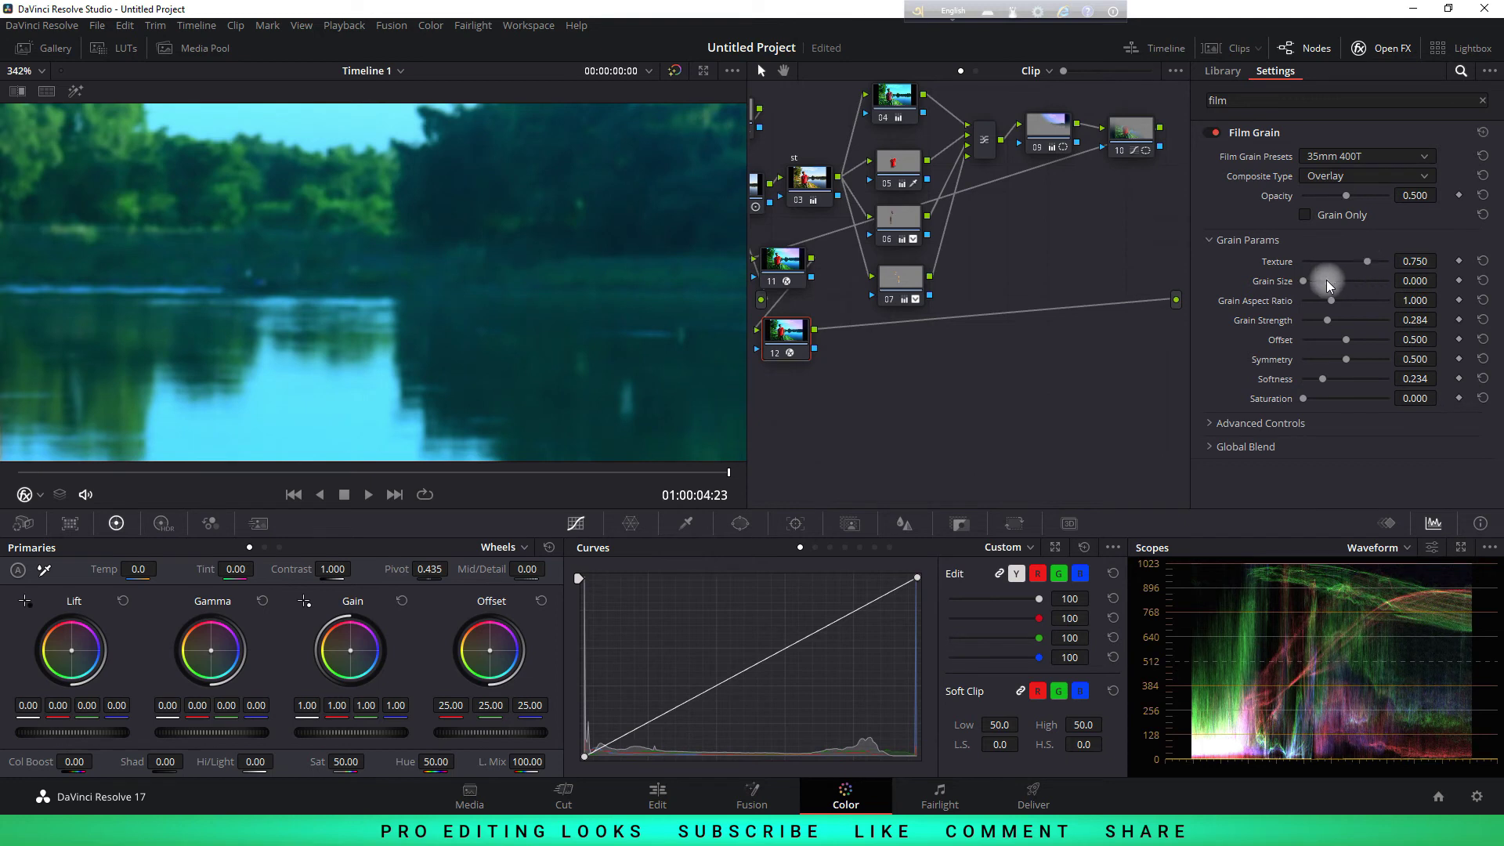
pyautogui.moveTo(1326, 280); pyautogui.dragTo(1370, 286)
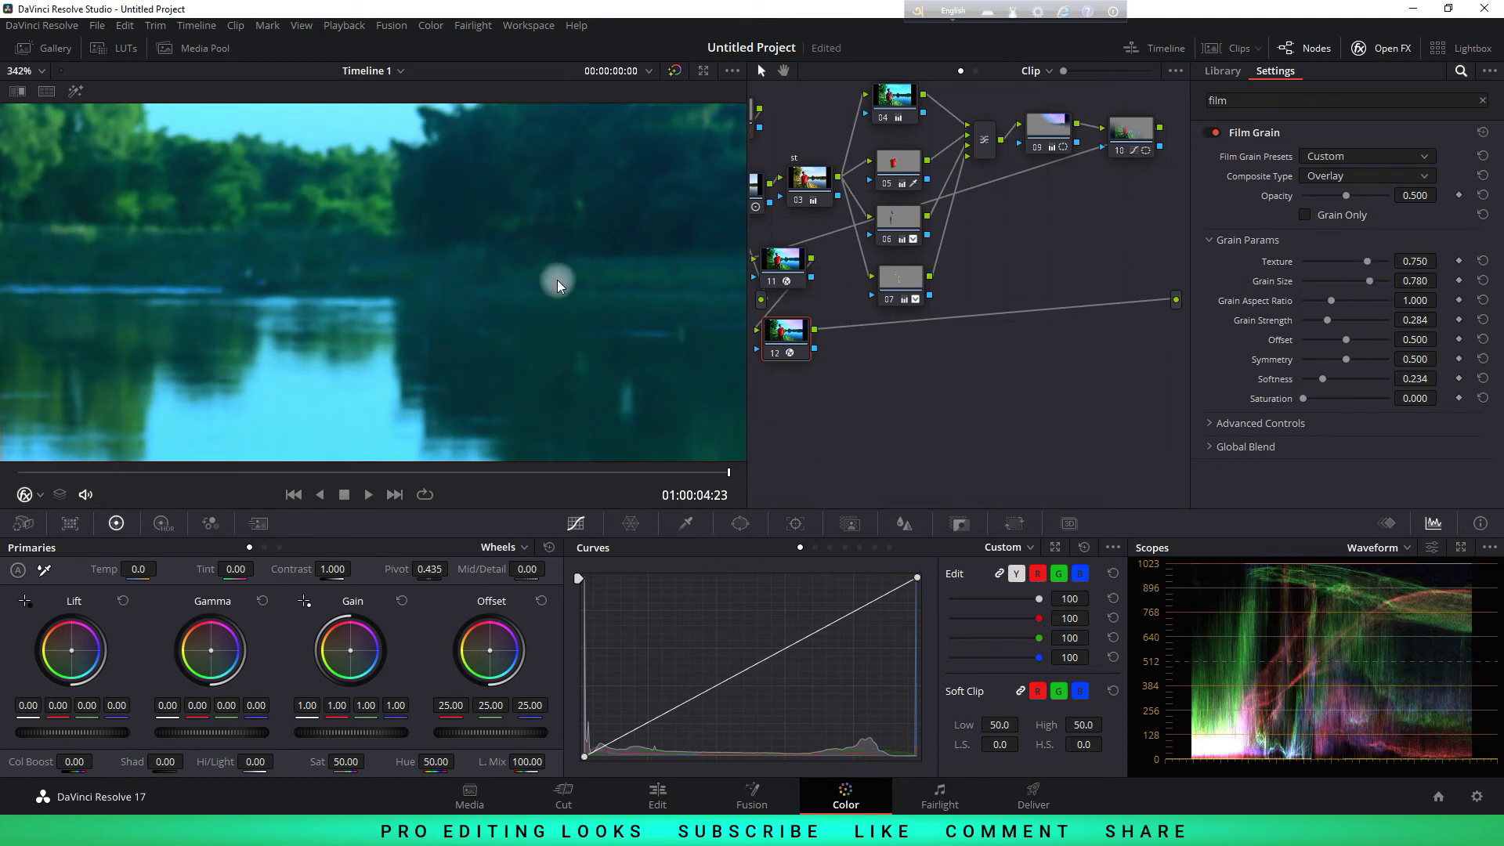
pyautogui.moveTo(555, 278); pyautogui.dragTo(562, 340)
pyautogui.moveTo(1369, 261)
pyautogui.mouseDown()
pyautogui.moveTo(1345, 261)
pyautogui.moveTo(1380, 304)
pyautogui.mouseUp()
pyautogui.click(40, 72)
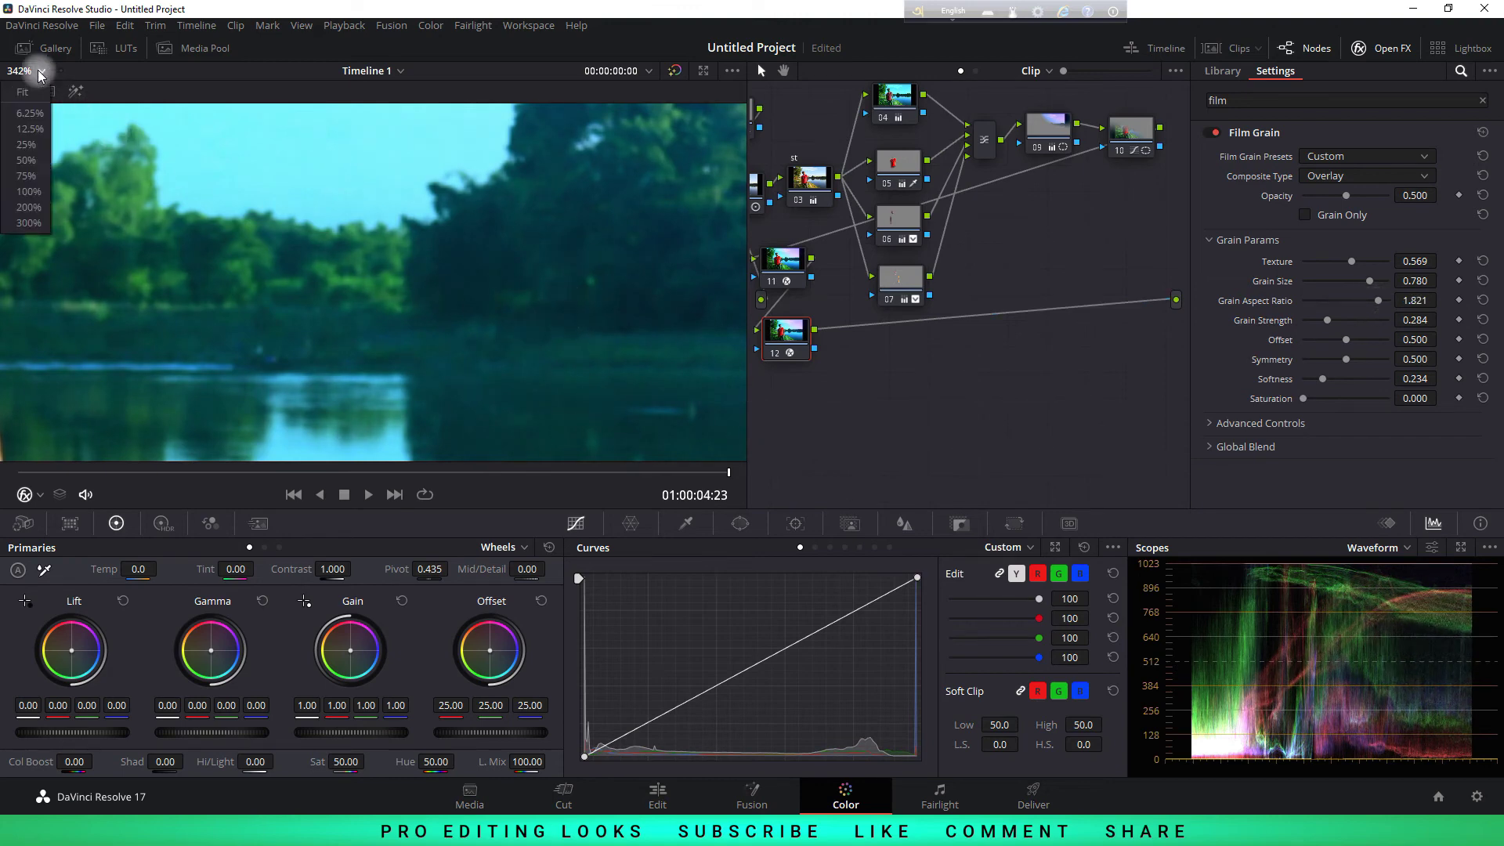
pyautogui.click(22, 92)
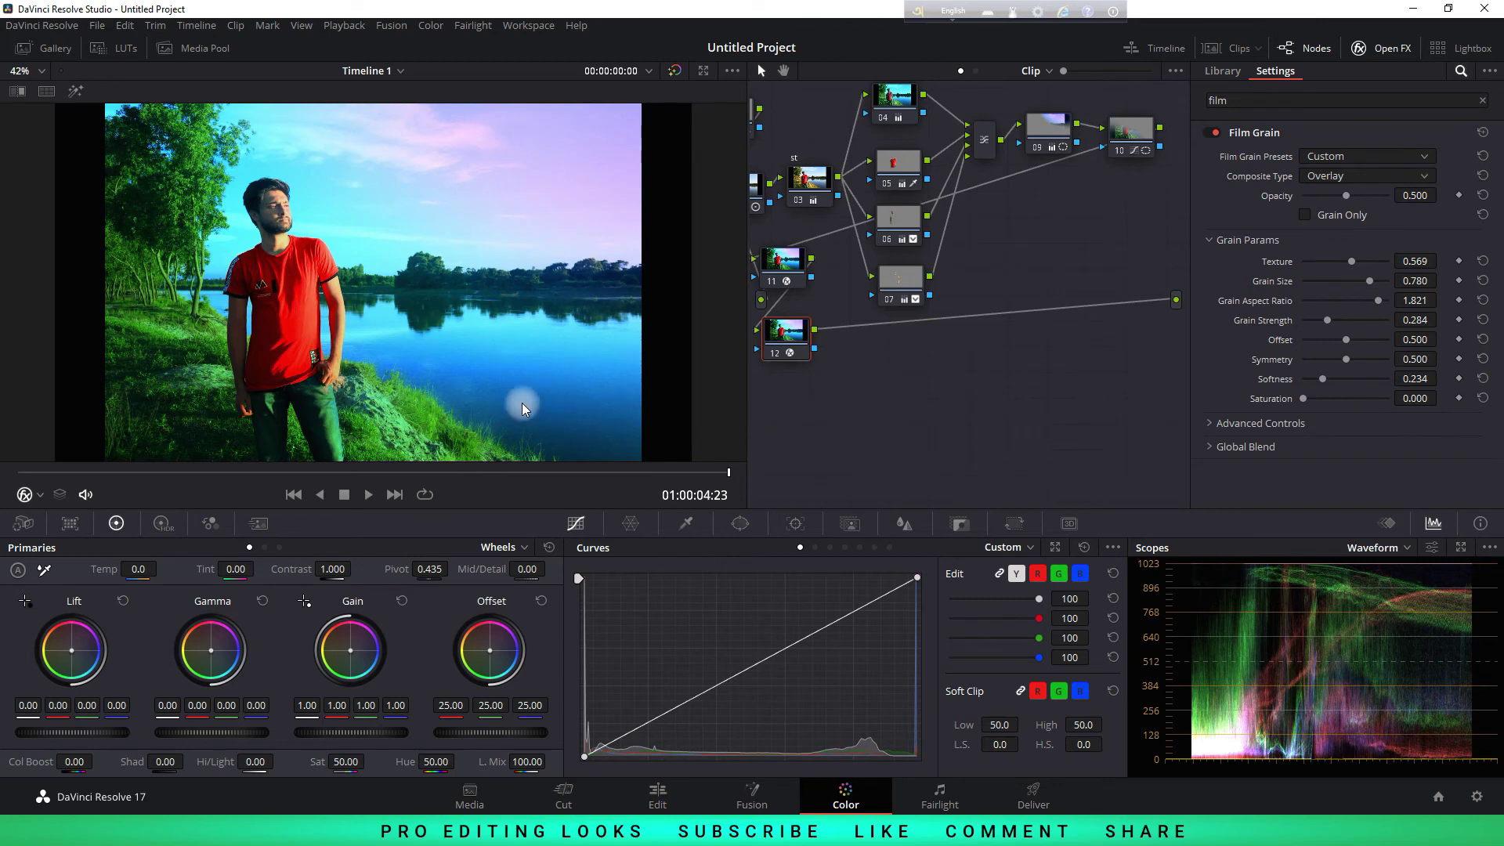
# Fit the viewer, hide the effect settings, and move node 12 below node 11
pyautogui.scroll(5, 553, 412)
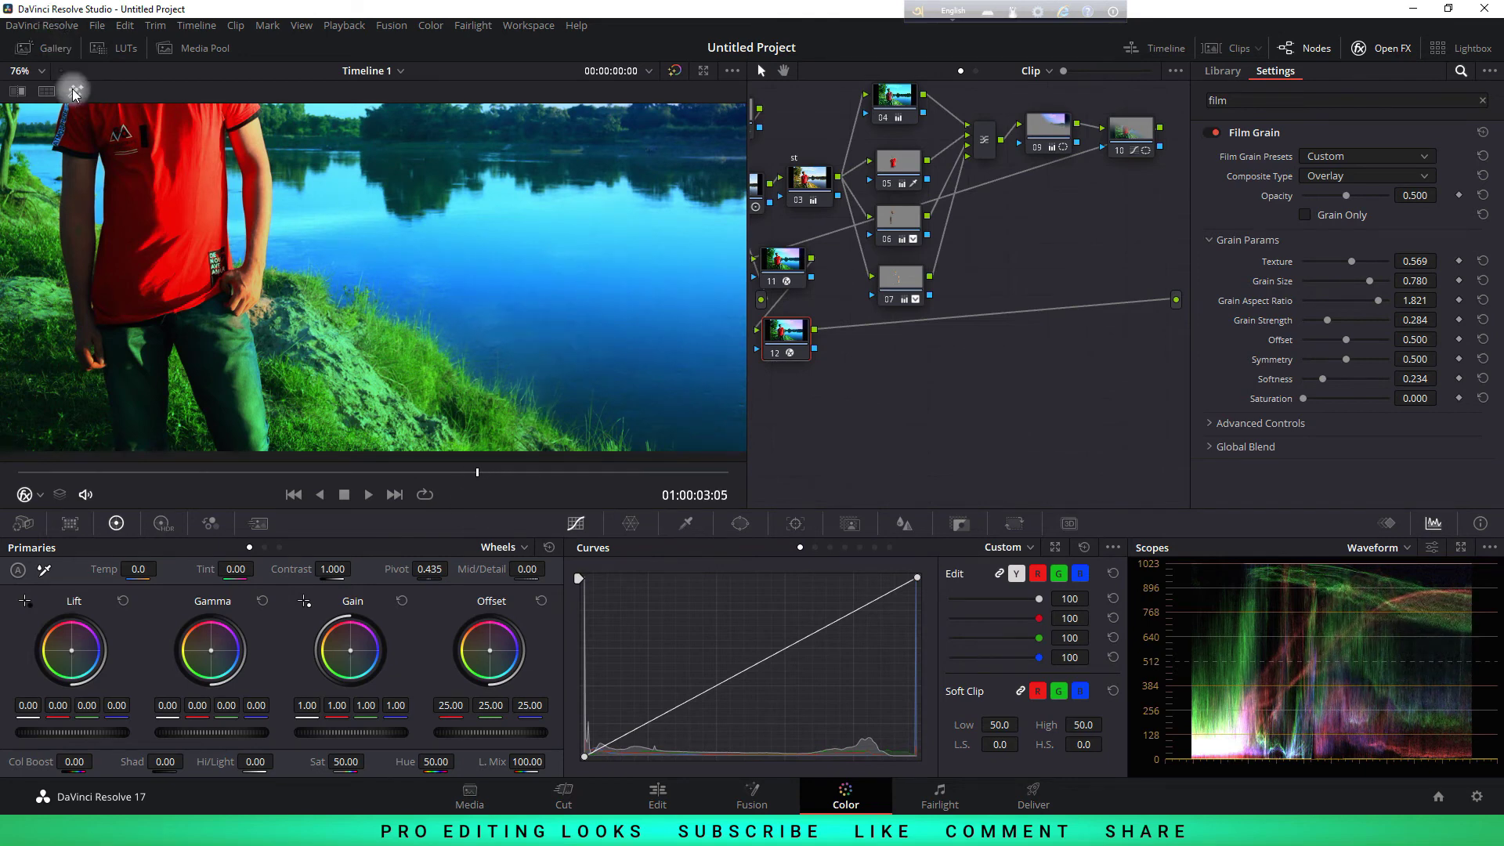
pyautogui.click(24, 71)
pyautogui.click(22, 92)
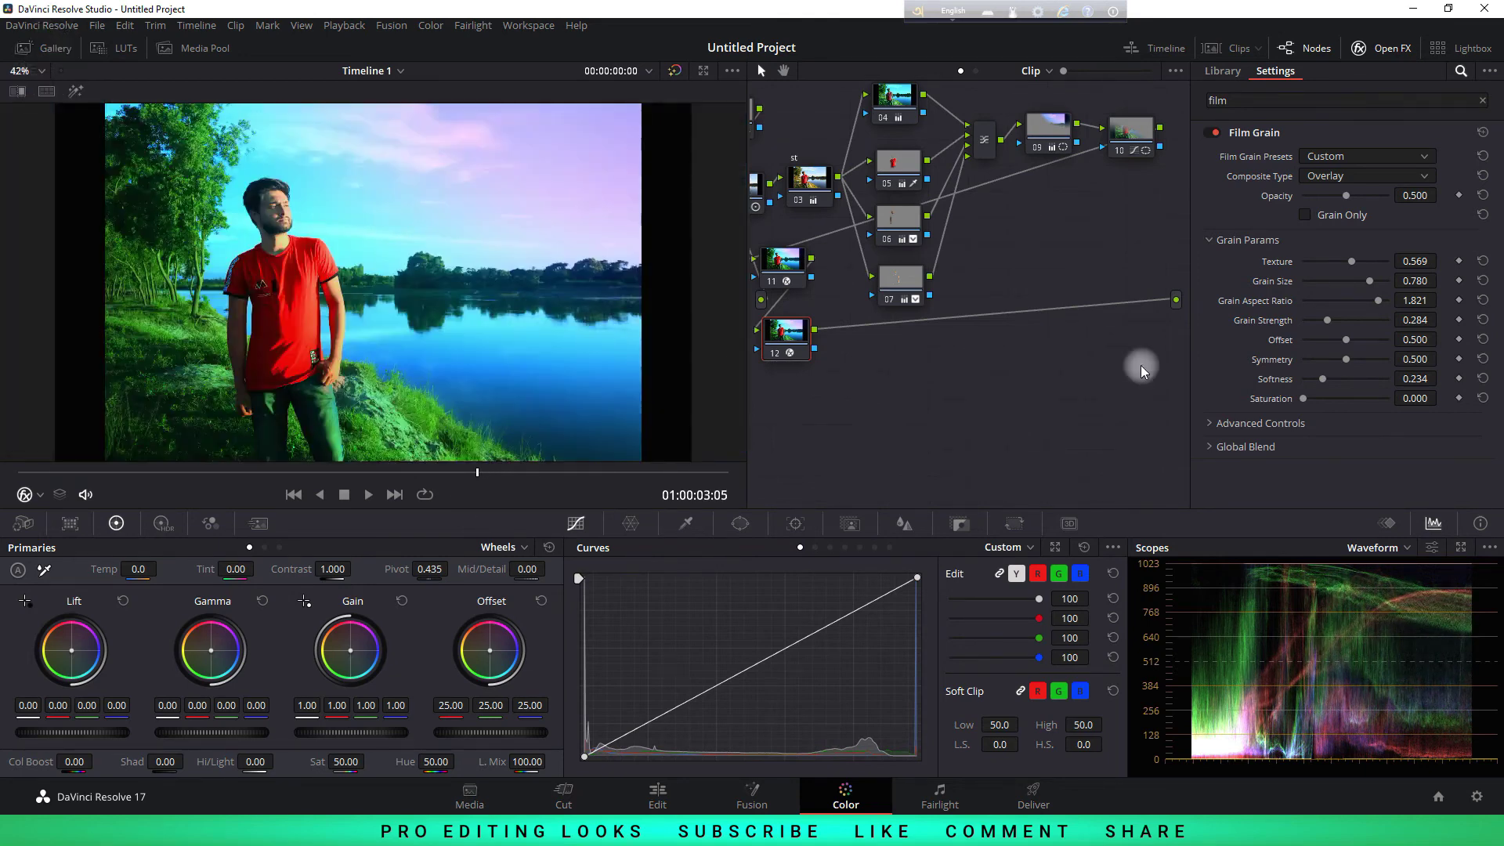
pyautogui.click(1360, 48)
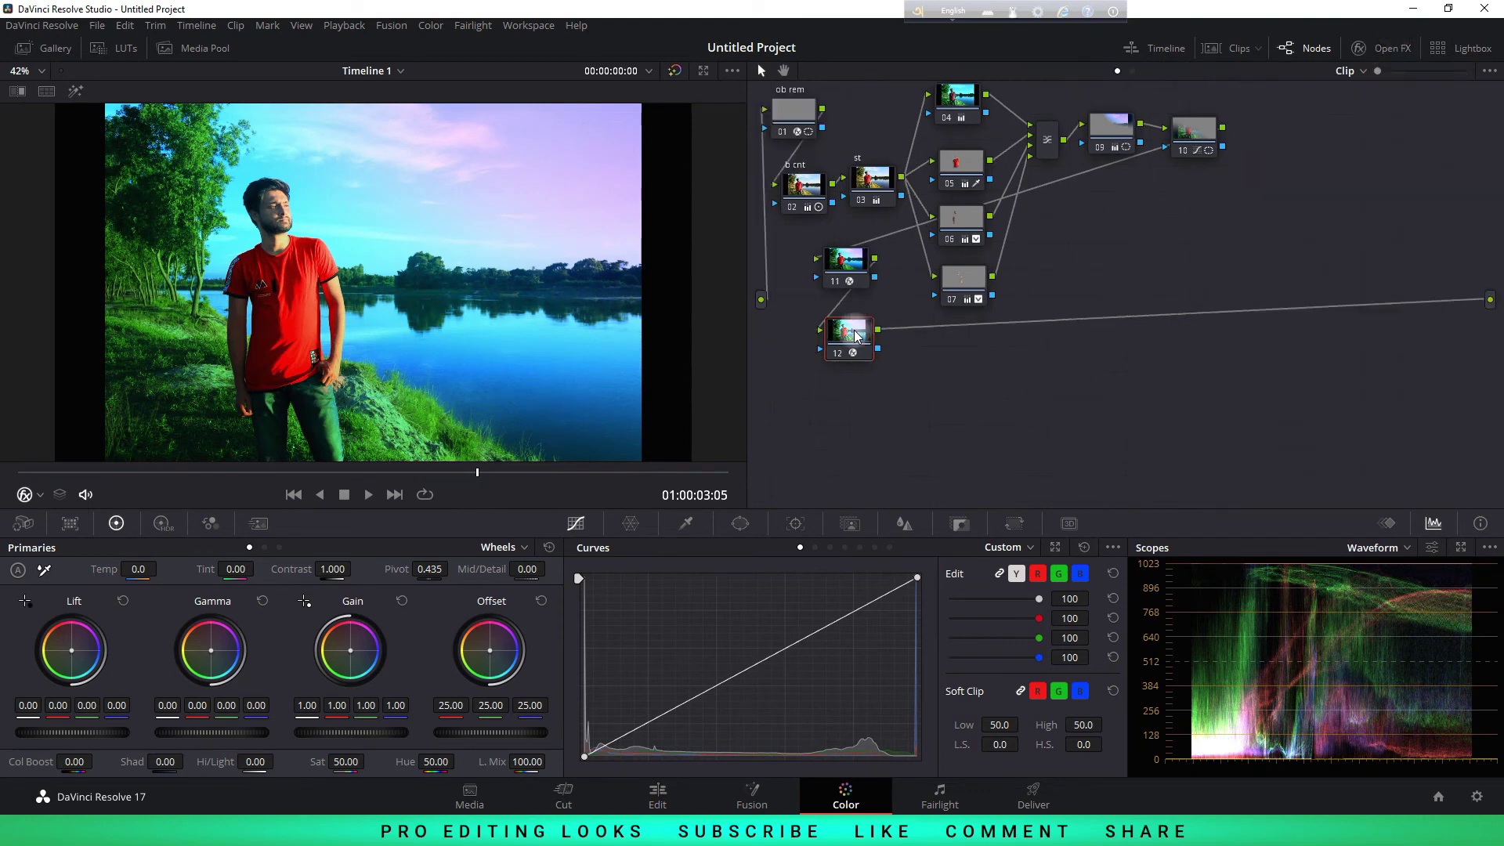
pyautogui.moveTo(856, 337); pyautogui.dragTo(823, 350)
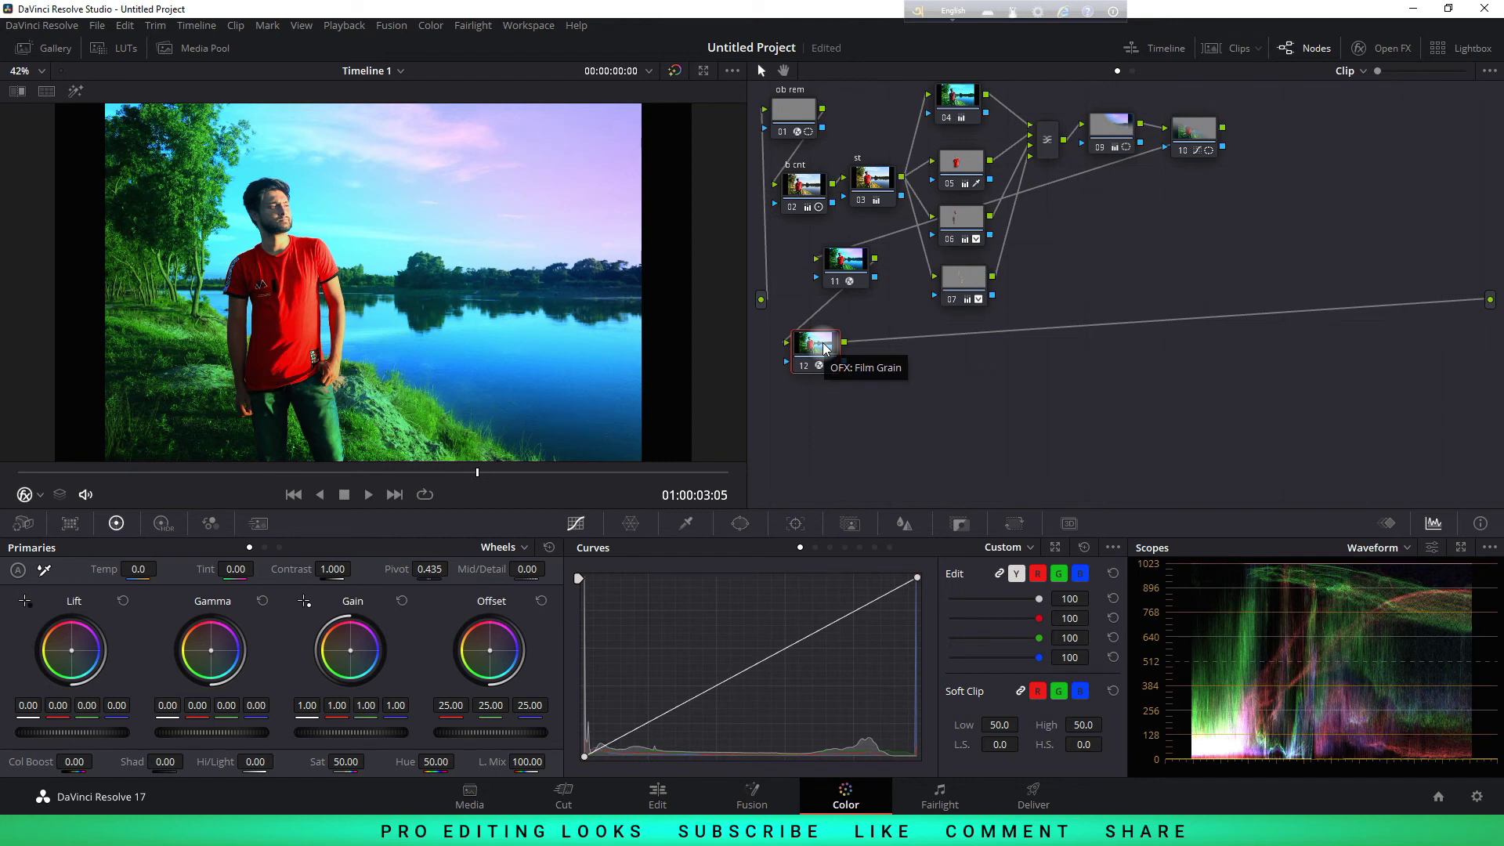
pyautogui.moveTo(825, 349); pyautogui.dragTo(876, 358)
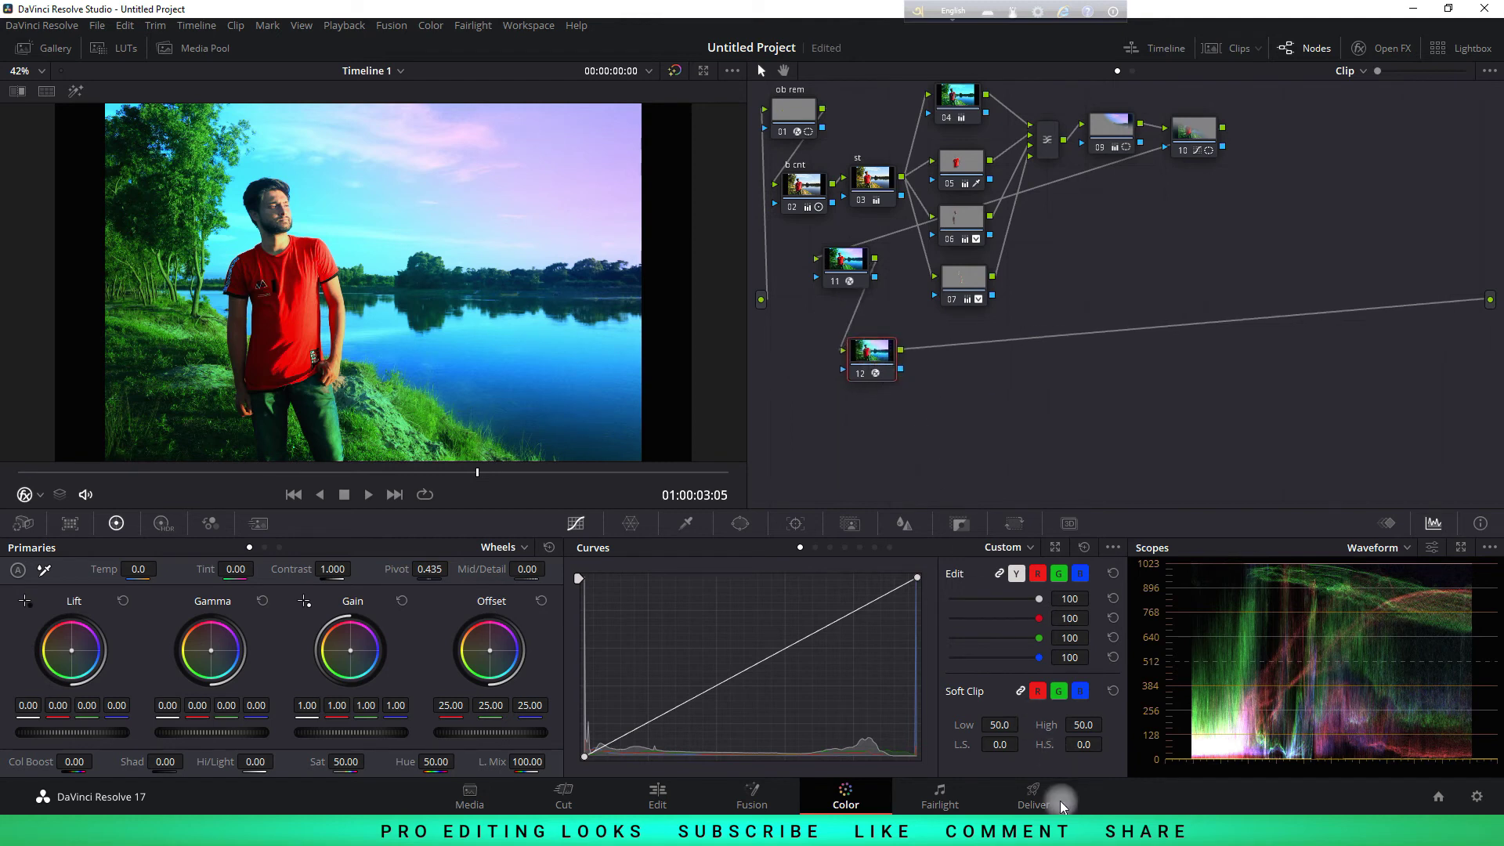
# On the Deliver page, set the render location to the Desktop
pyautogui.click(1034, 797)
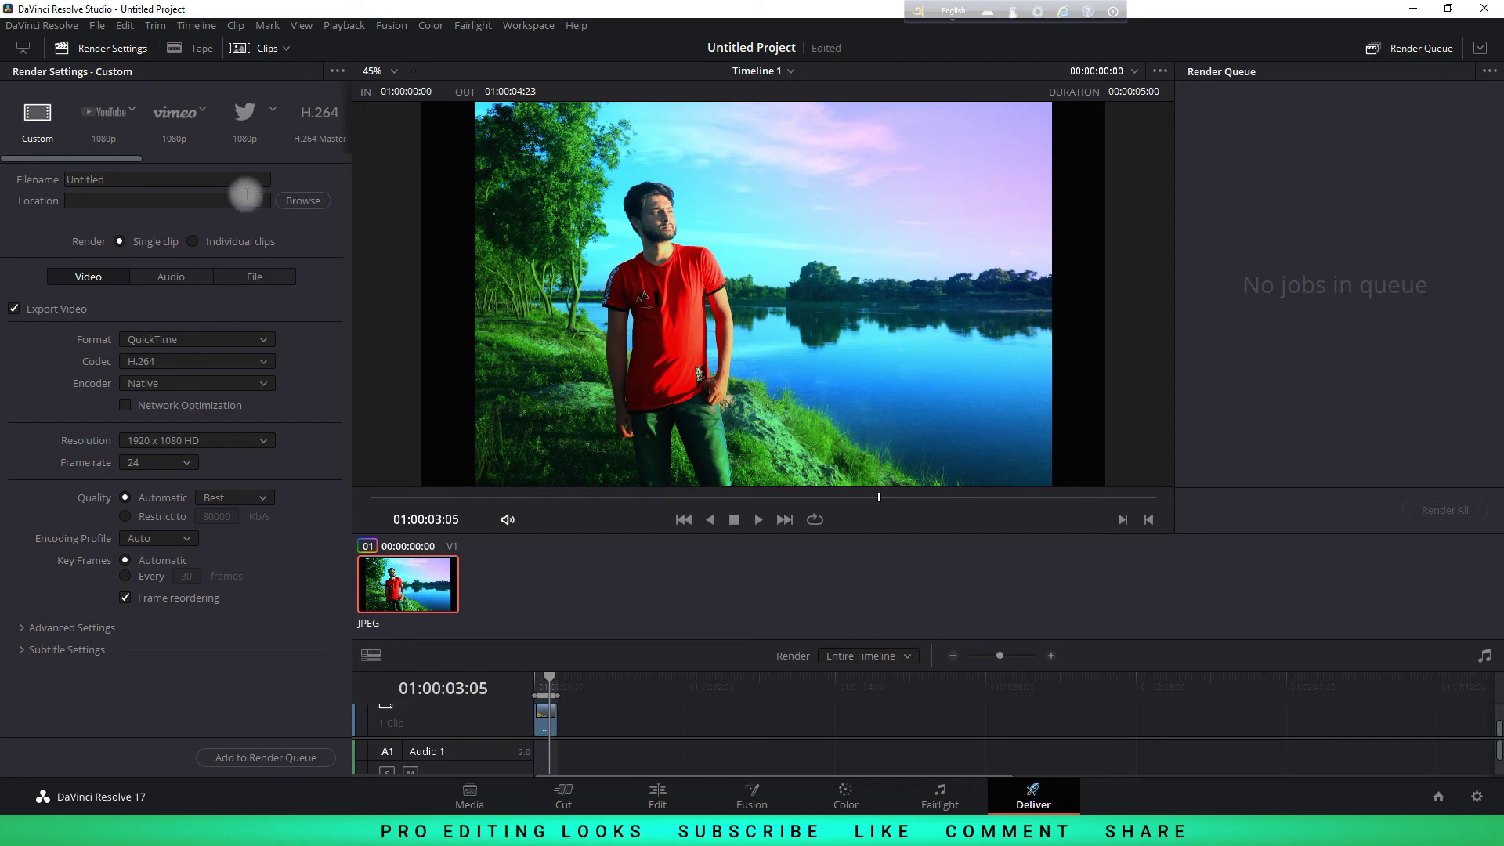
pyautogui.click(307, 201)
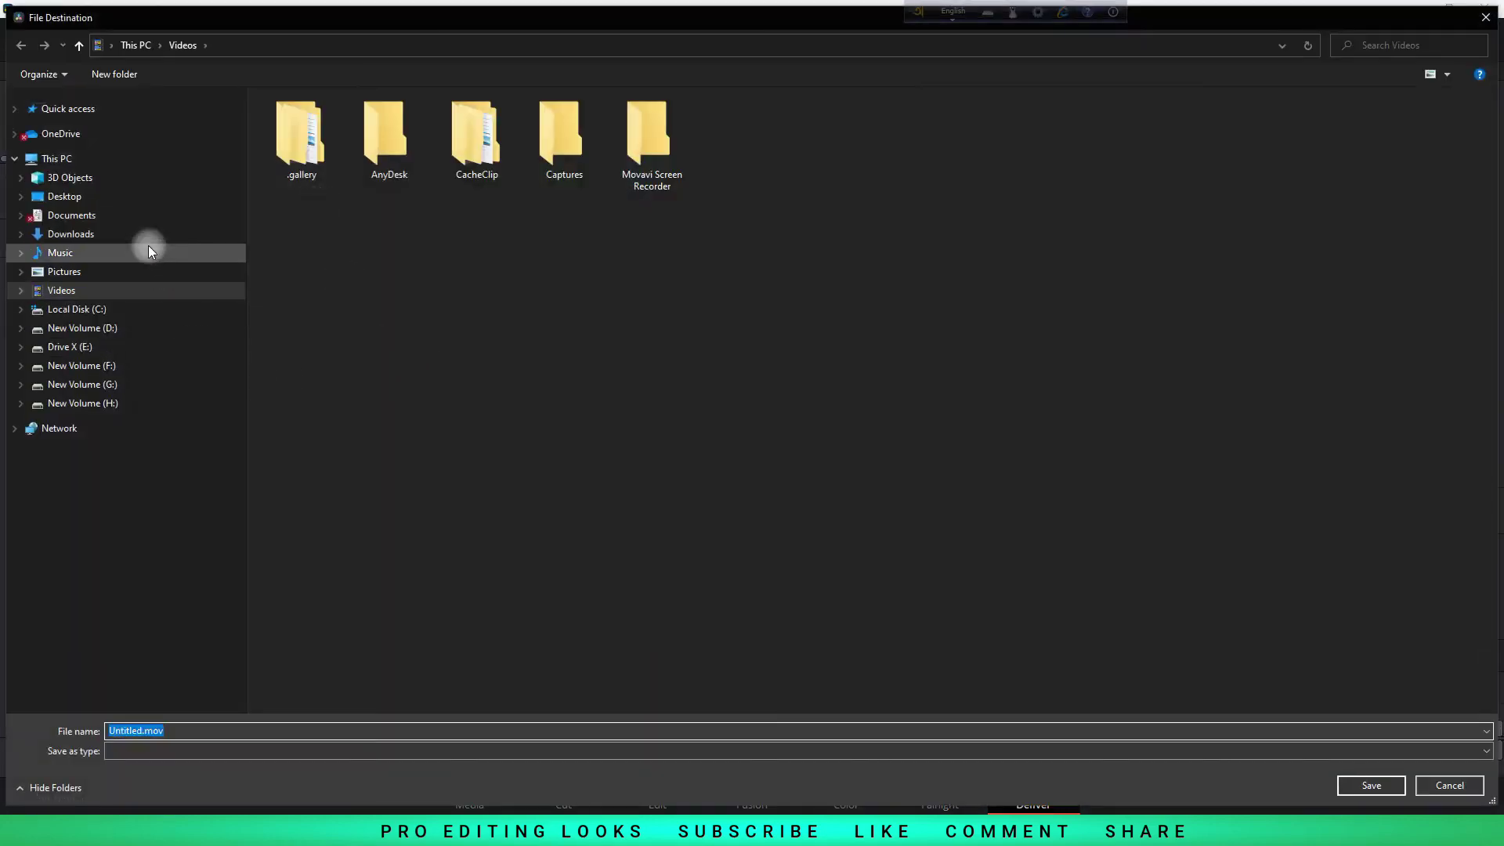
pyautogui.click(120, 197)
pyautogui.click(1371, 785)
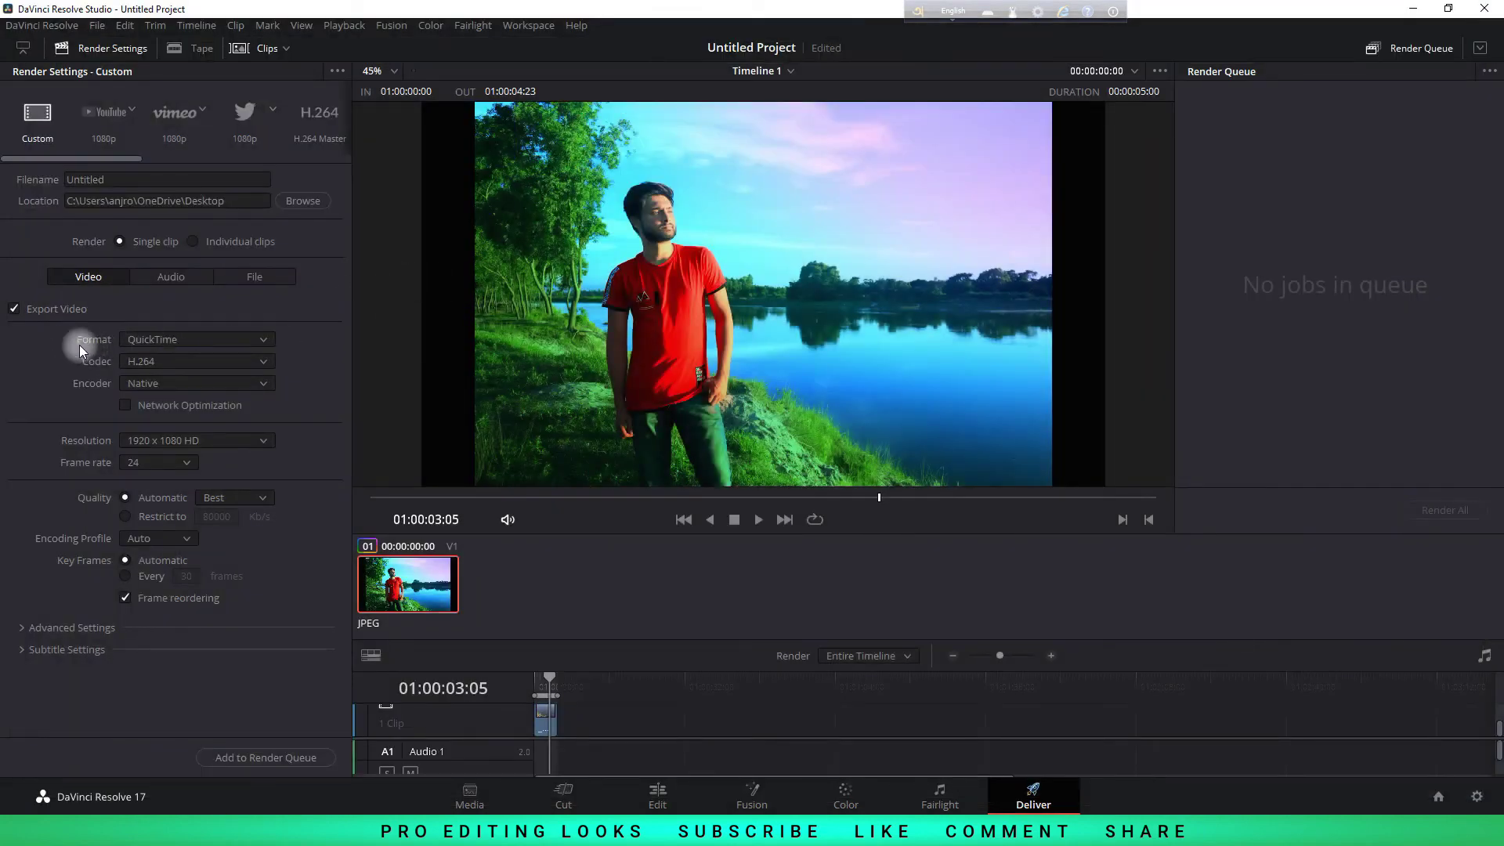
# Set the format to TIFF with Force debayer, add Job 1 to the render queue, and go to Edit
pyautogui.click(263, 343)
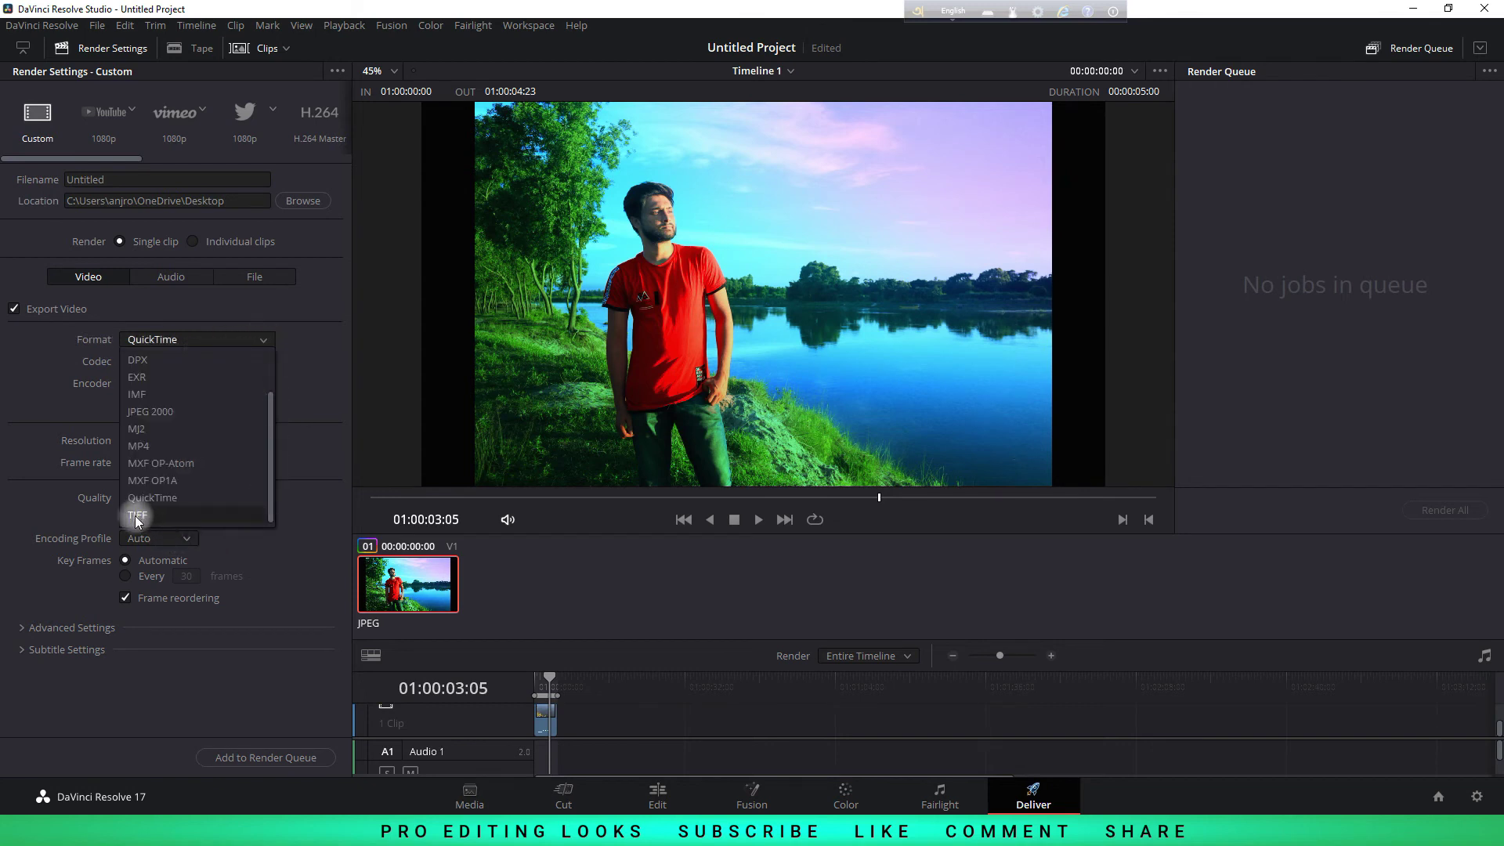
pyautogui.click(139, 517)
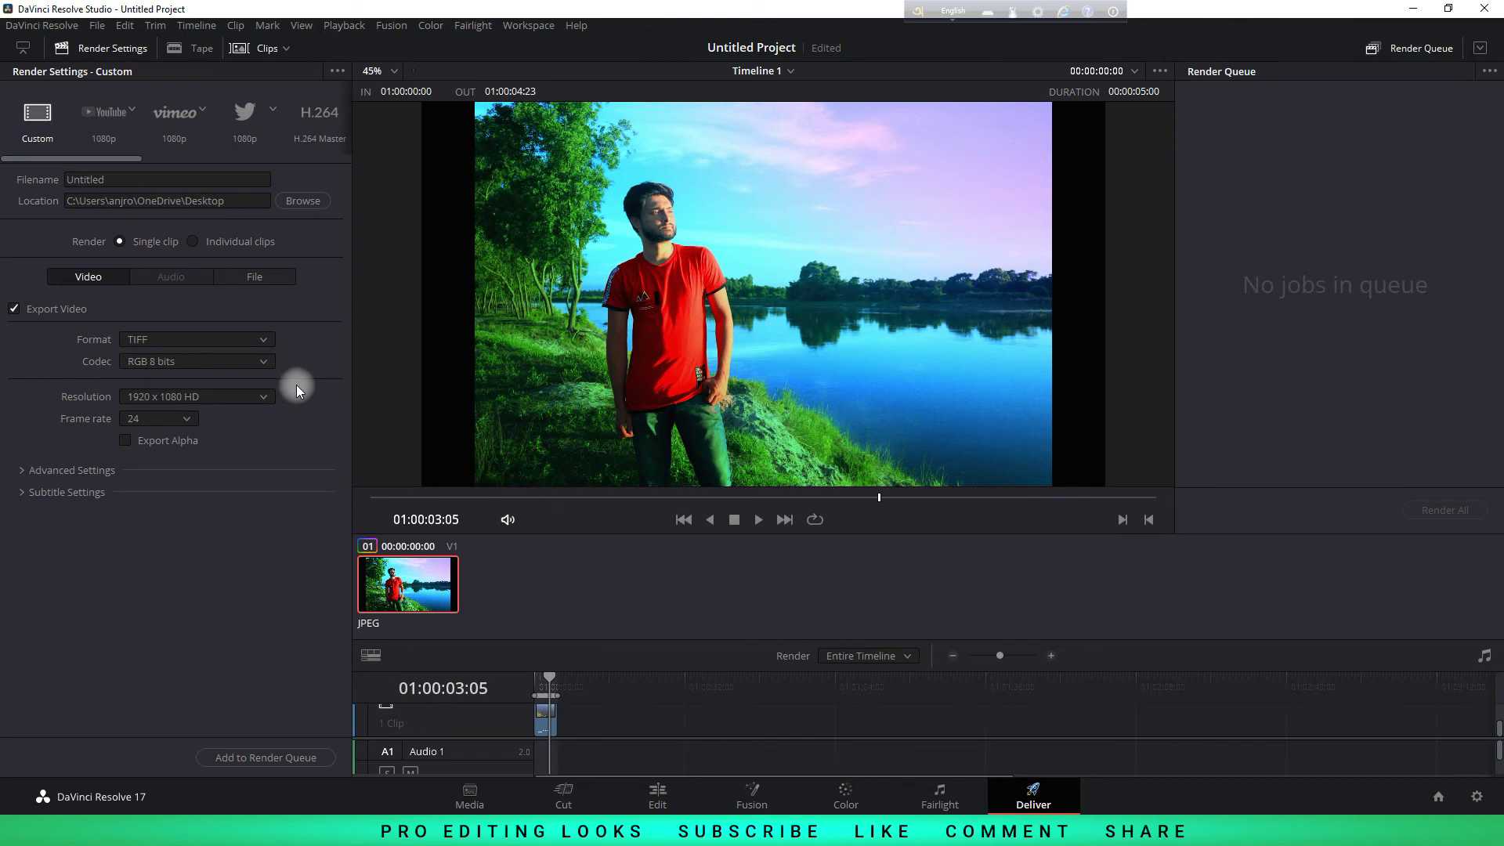
pyautogui.click(22, 470)
pyautogui.scroll(-2, 130, 572)
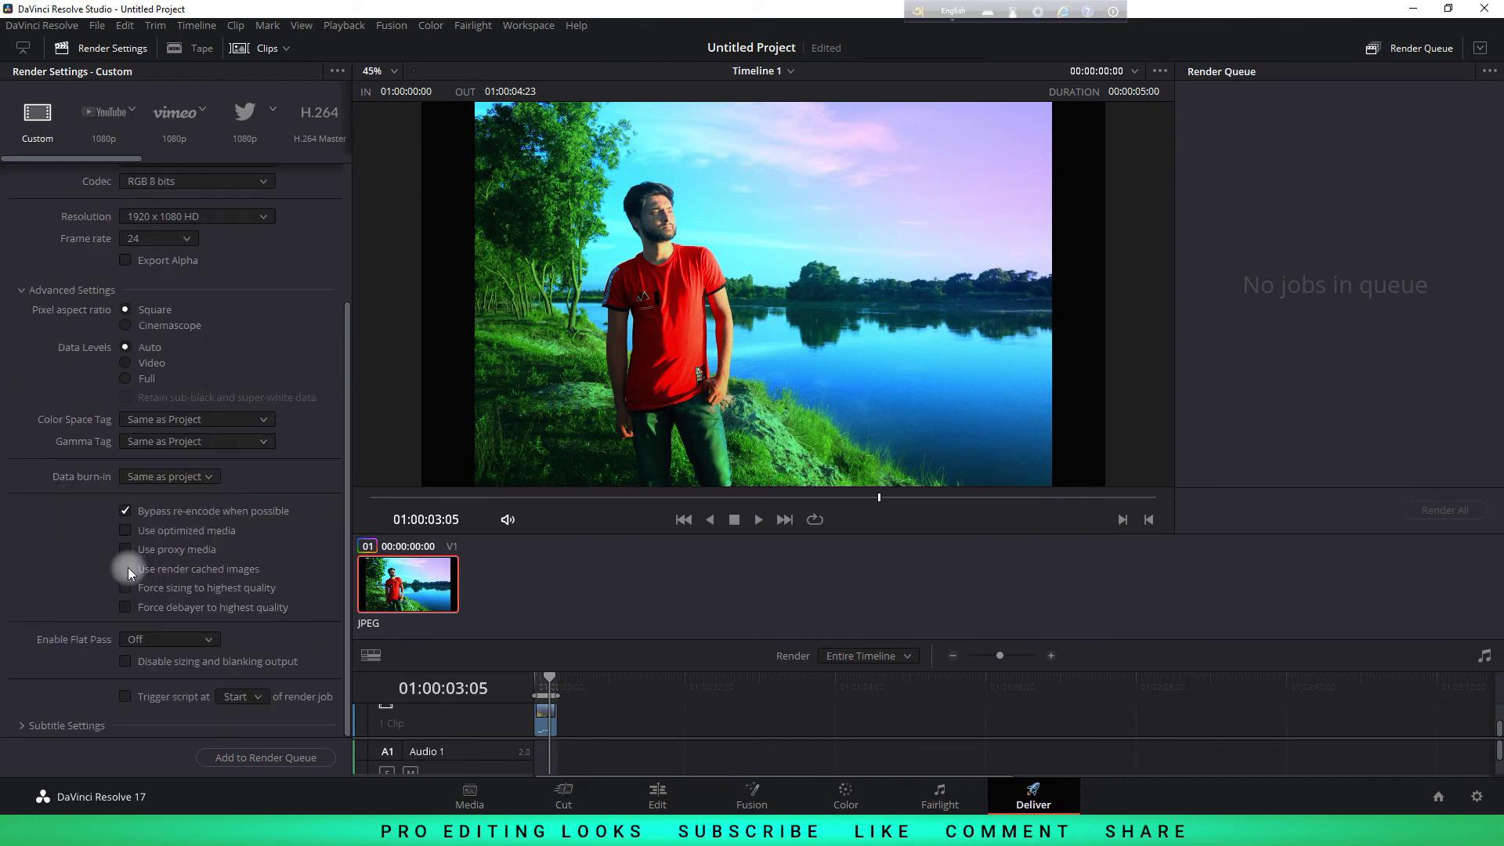
pyautogui.click(126, 607)
pyautogui.click(274, 757)
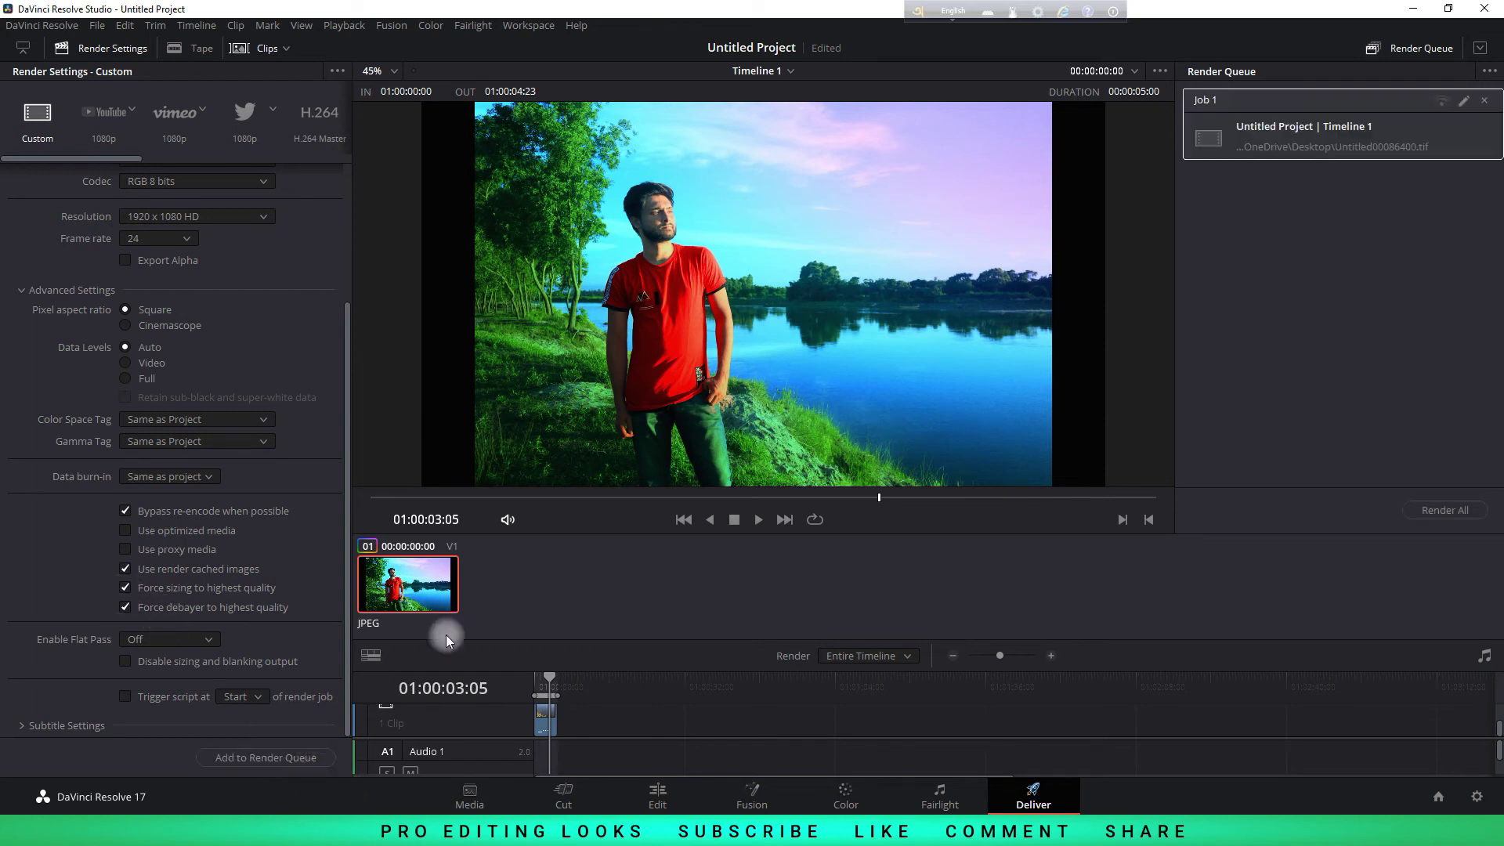
pyautogui.click(657, 797)
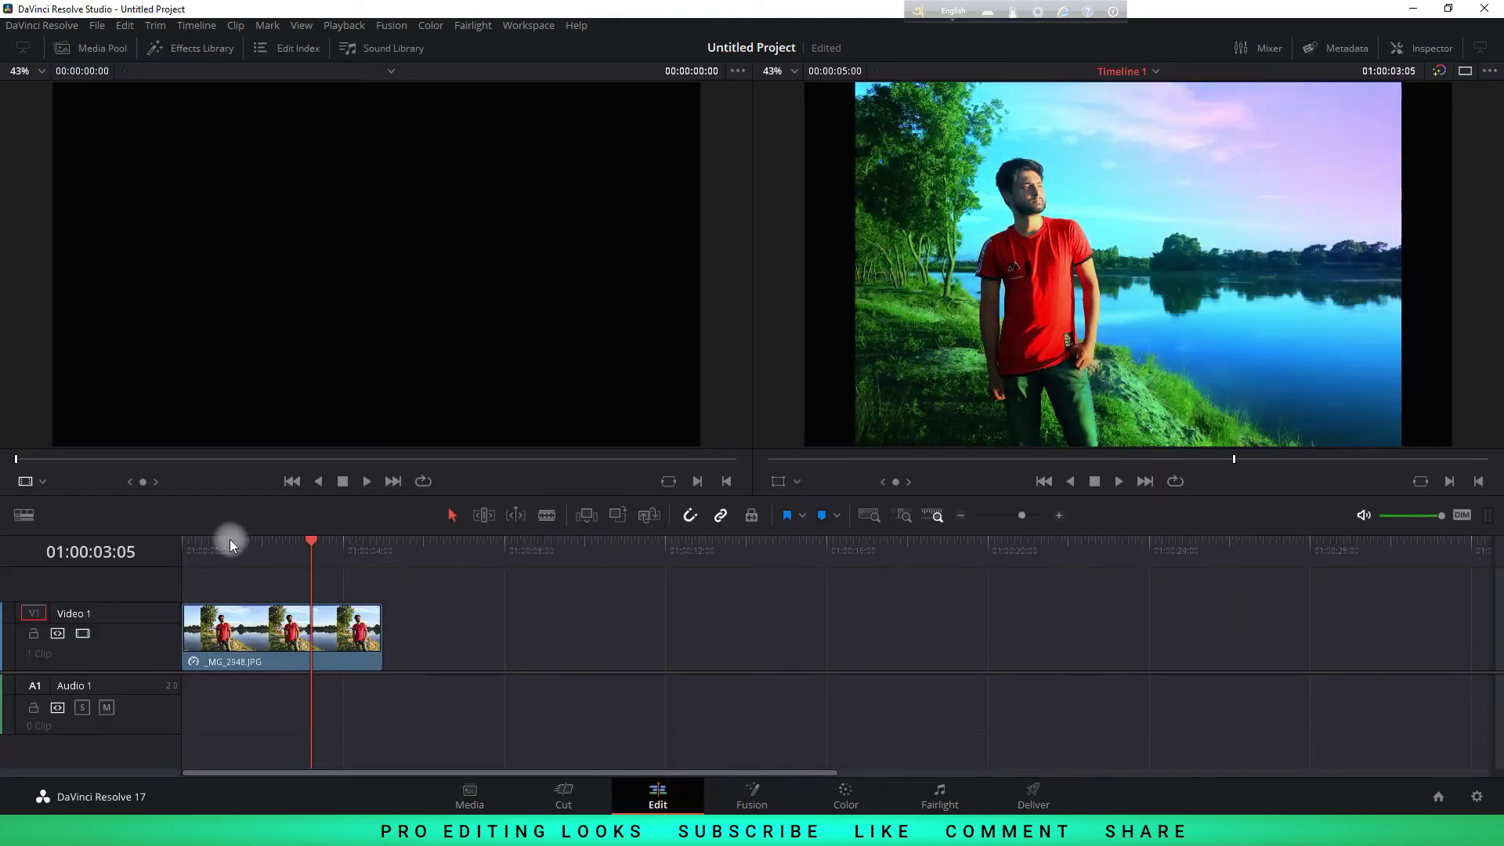
# Trim the photo clip on the timeline down to about two frames
pyautogui.click(229, 539)
pyautogui.moveTo(1033, 518); pyautogui.dragTo(1031, 529)
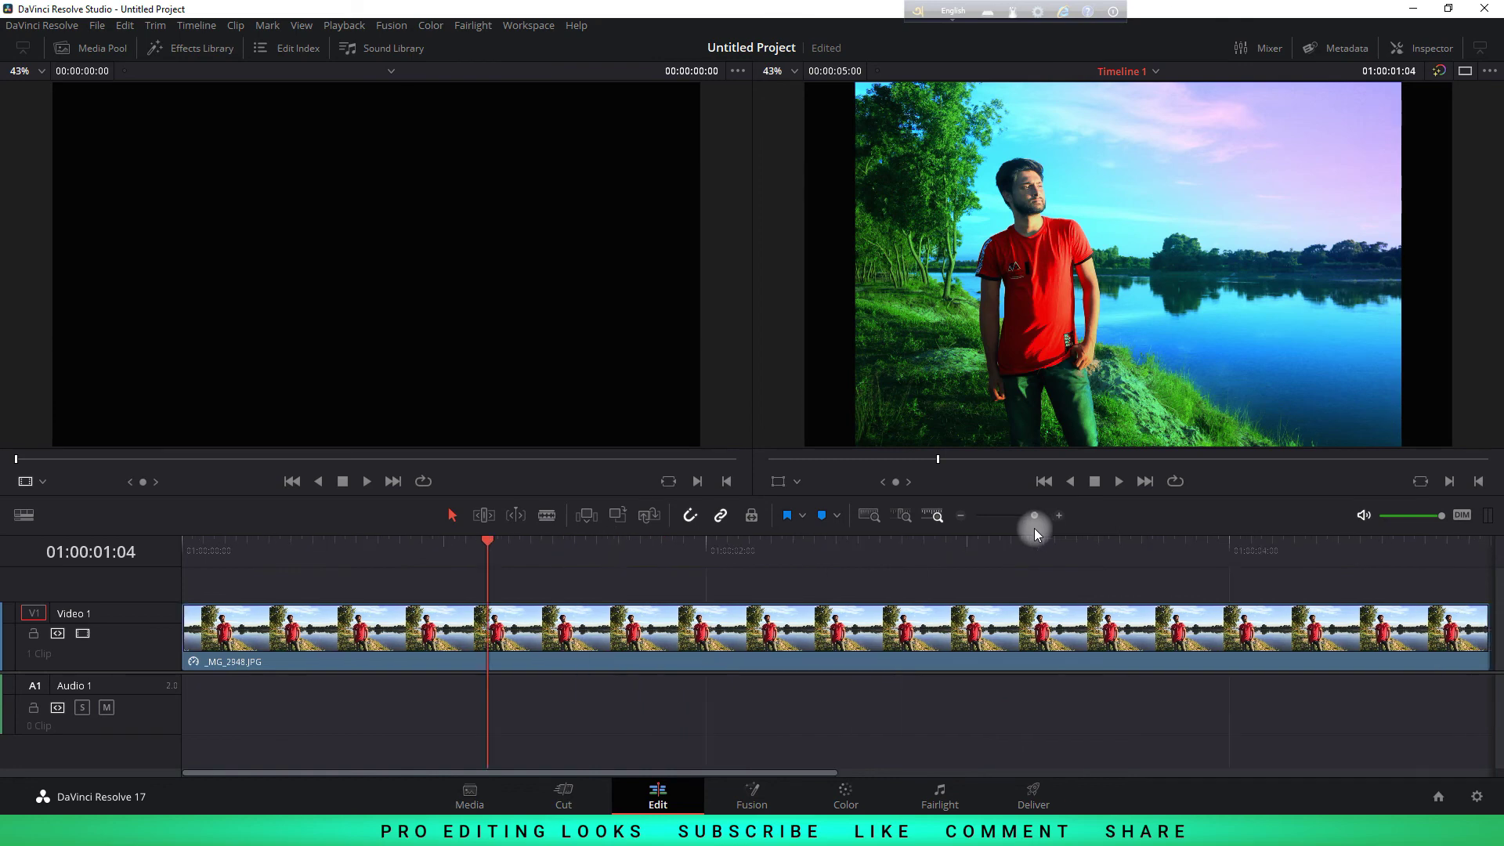
pyautogui.moveTo(880, 631); pyautogui.dragTo(246, 626)
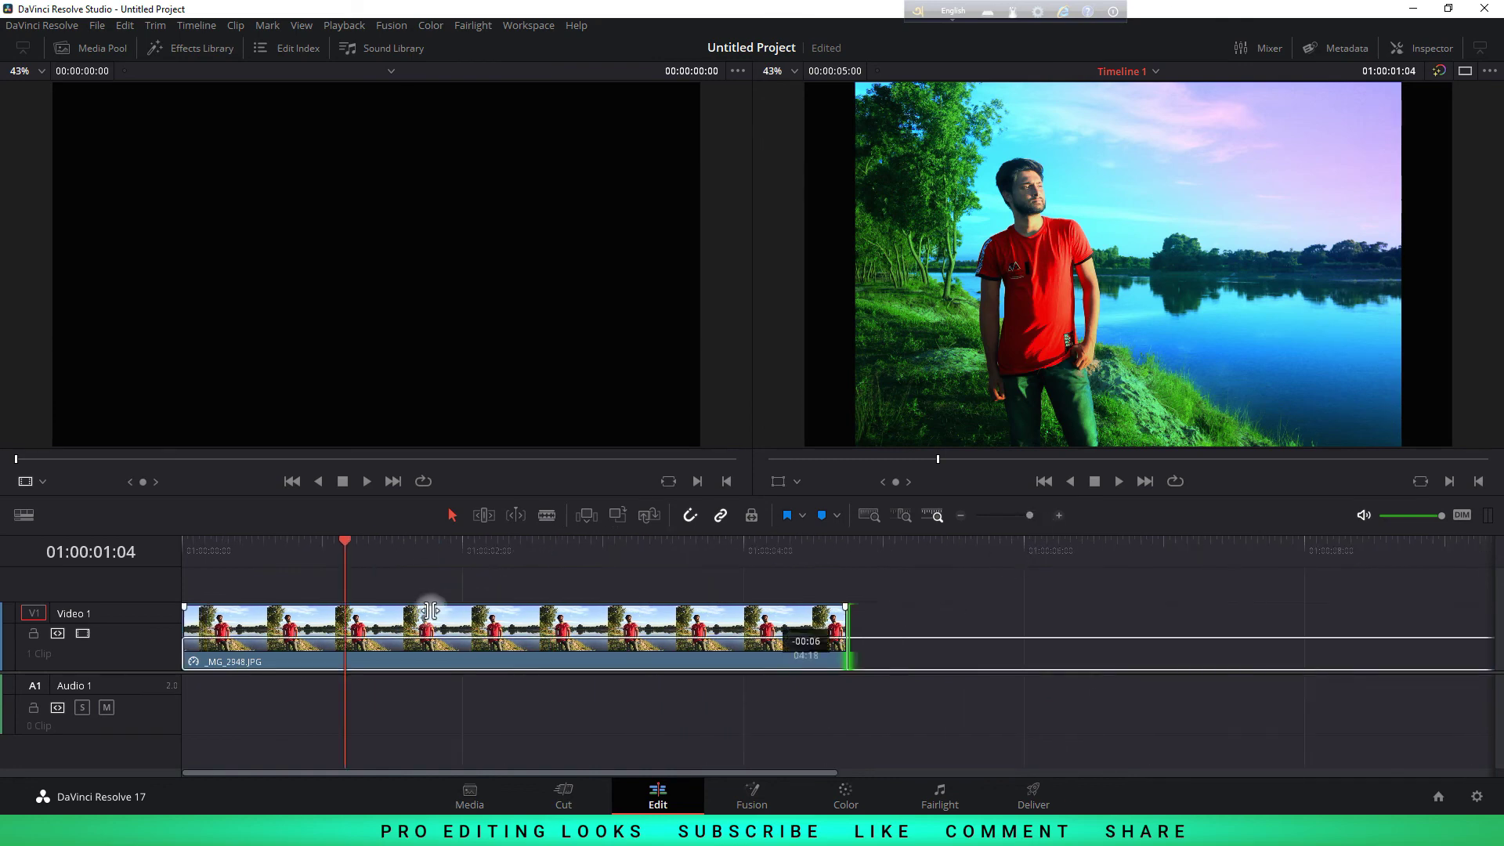
pyautogui.click(868, 517)
pyautogui.moveTo(230, 540); pyautogui.dragTo(281, 545)
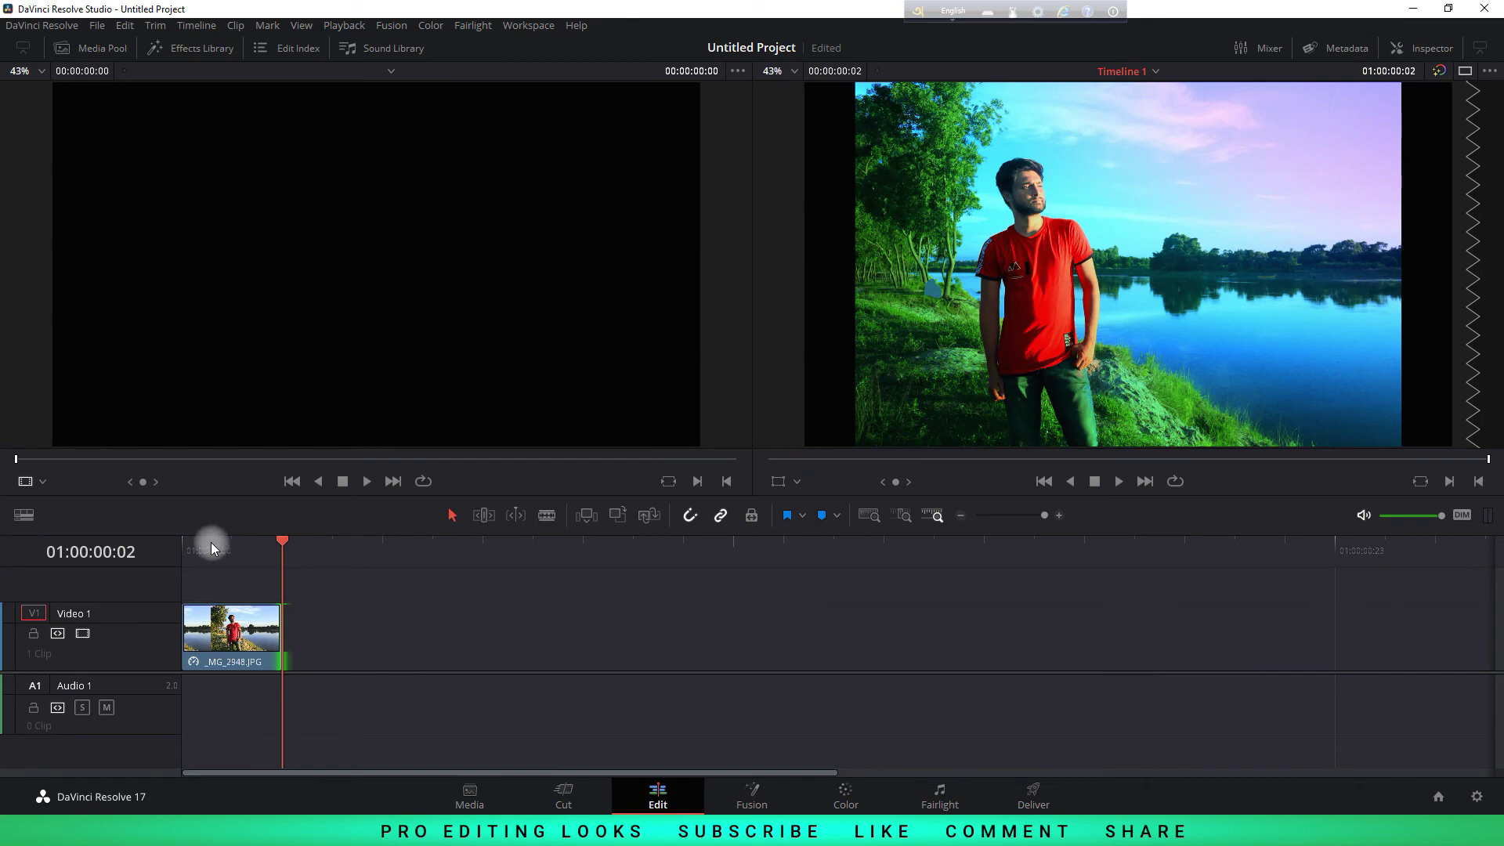
# Render the queued TIFF job from Deliver and fit the opened still to the window
pyautogui.hotkey('shift', '8')
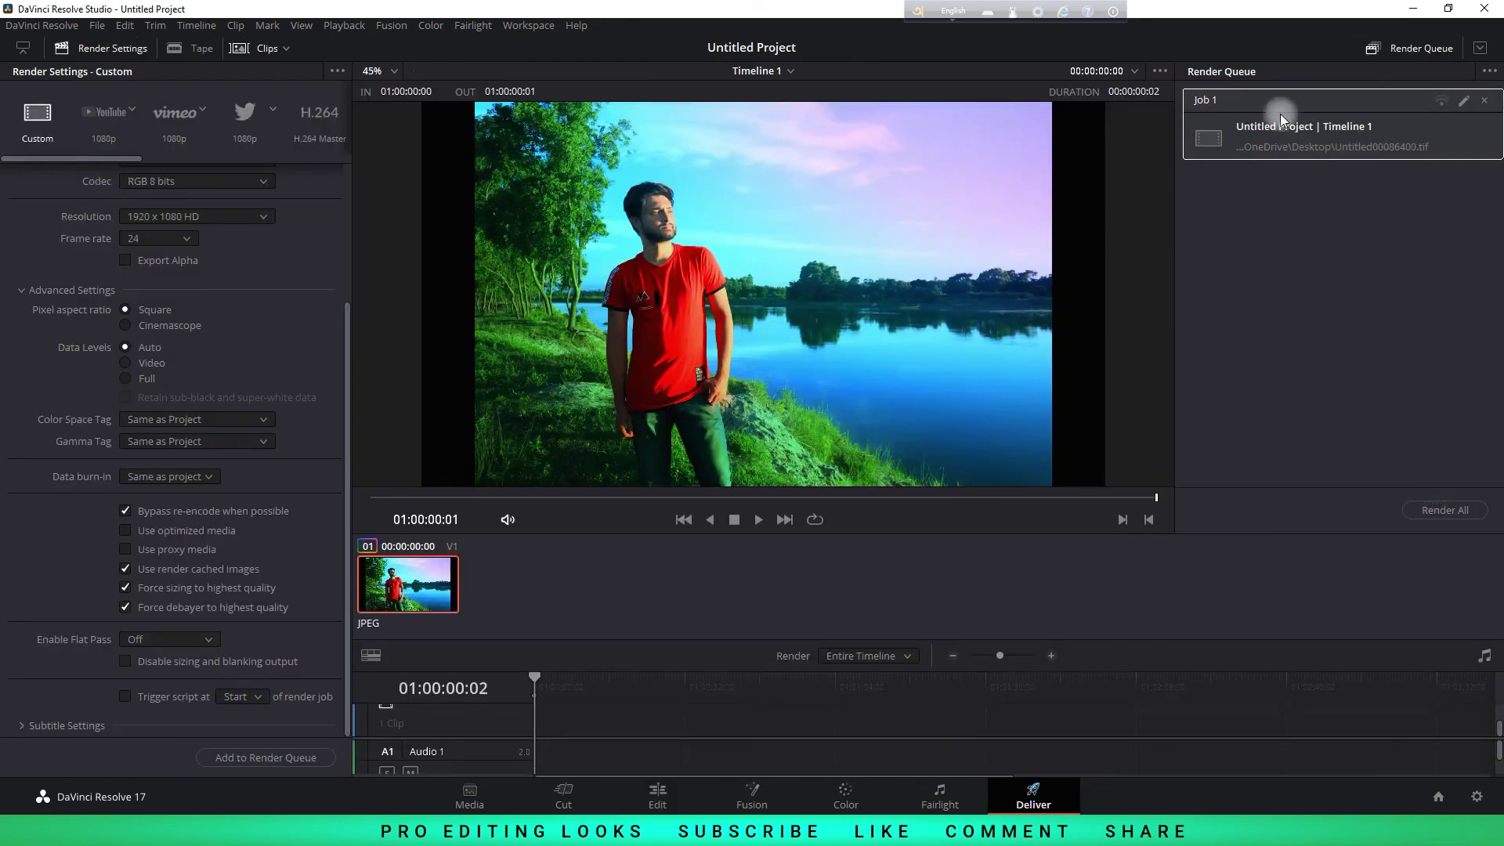
pyautogui.click(1456, 513)
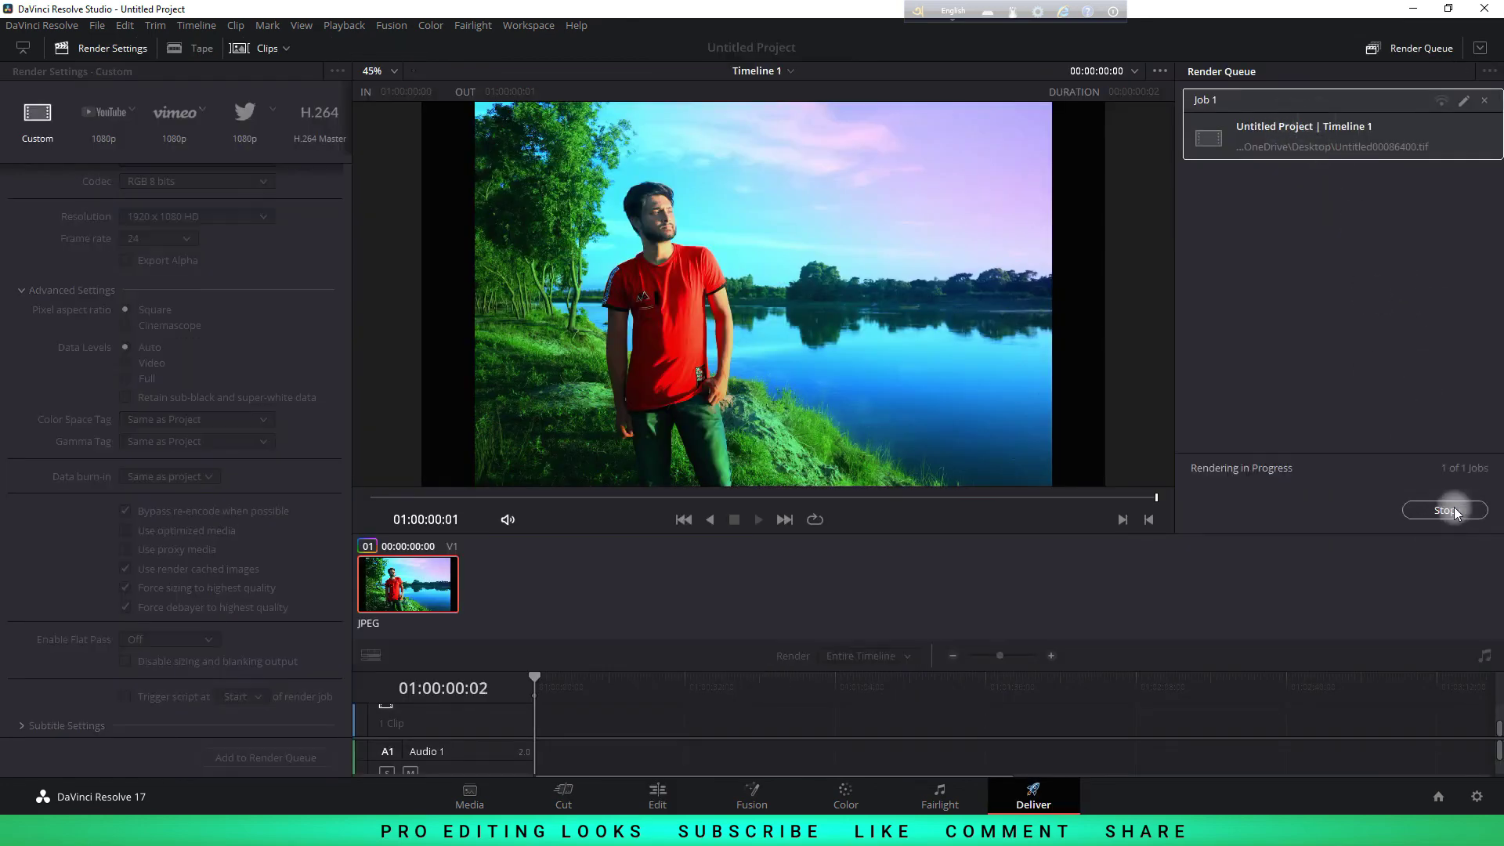
pyautogui.hotkey('ctrl', '0')
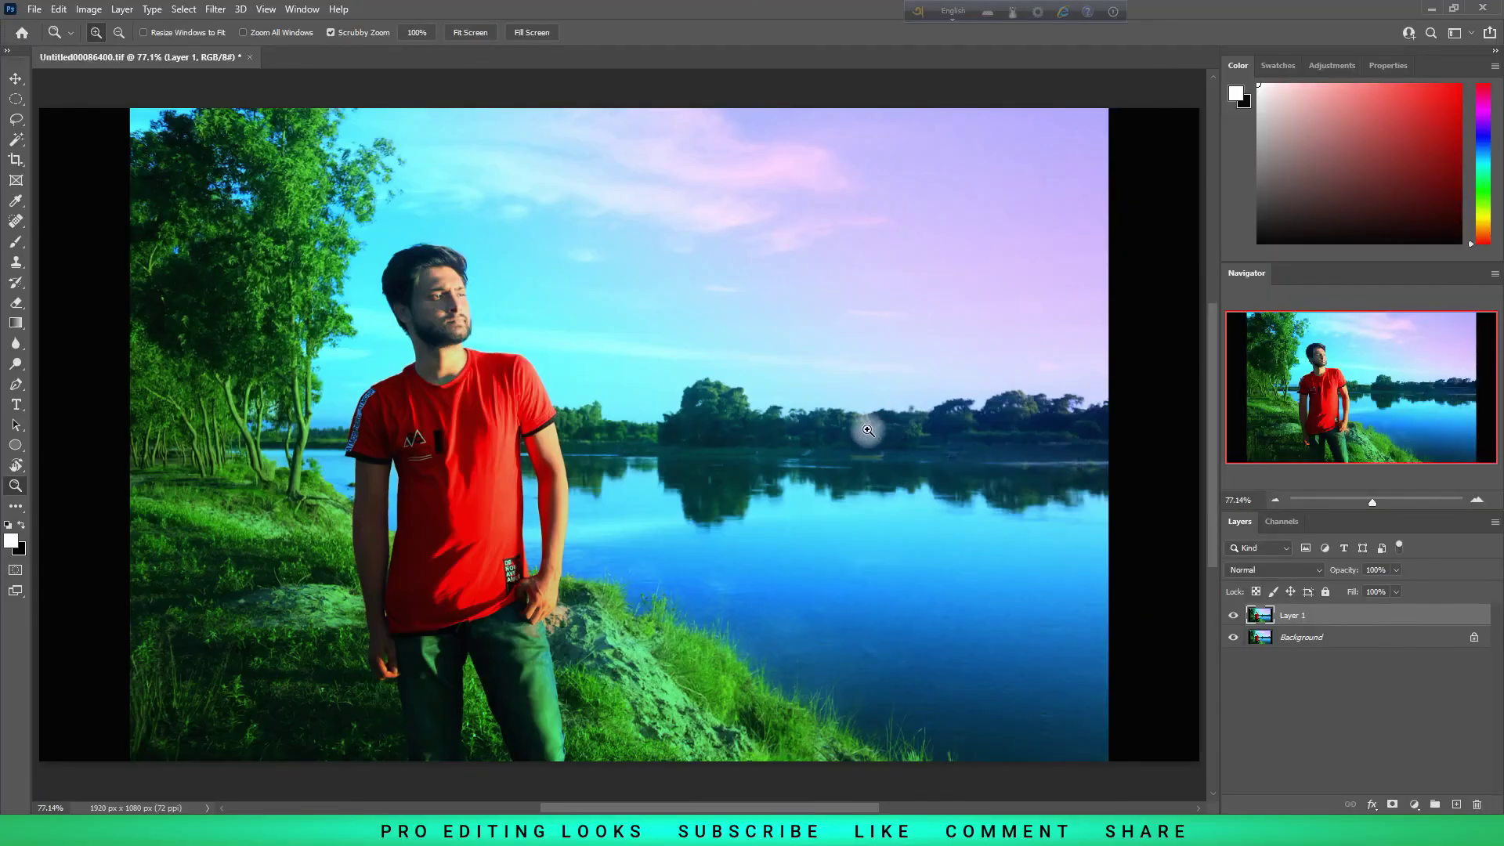
# Zoom out on the exported lakeside still, then zoom back in to 70%
pyautogui.moveTo(866, 426)
pyautogui.mouseDown()
pyautogui.moveTo(723, 461)
pyautogui.moveTo(723, 500)
pyautogui.moveTo(672, 466)
pyautogui.mouseUp()
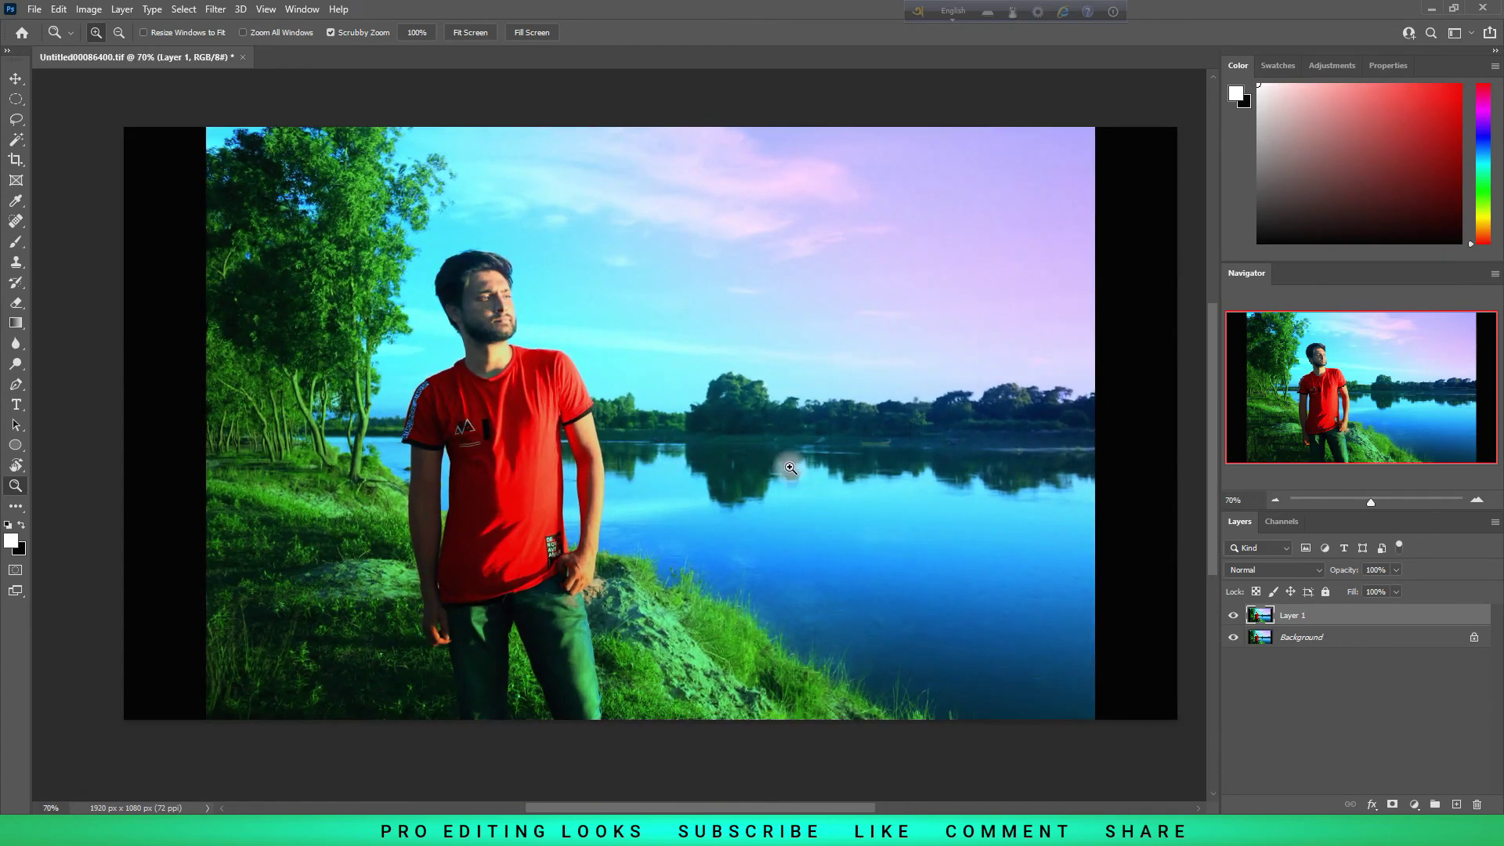
pyautogui.moveTo(790, 466); pyautogui.dragTo(764, 463)
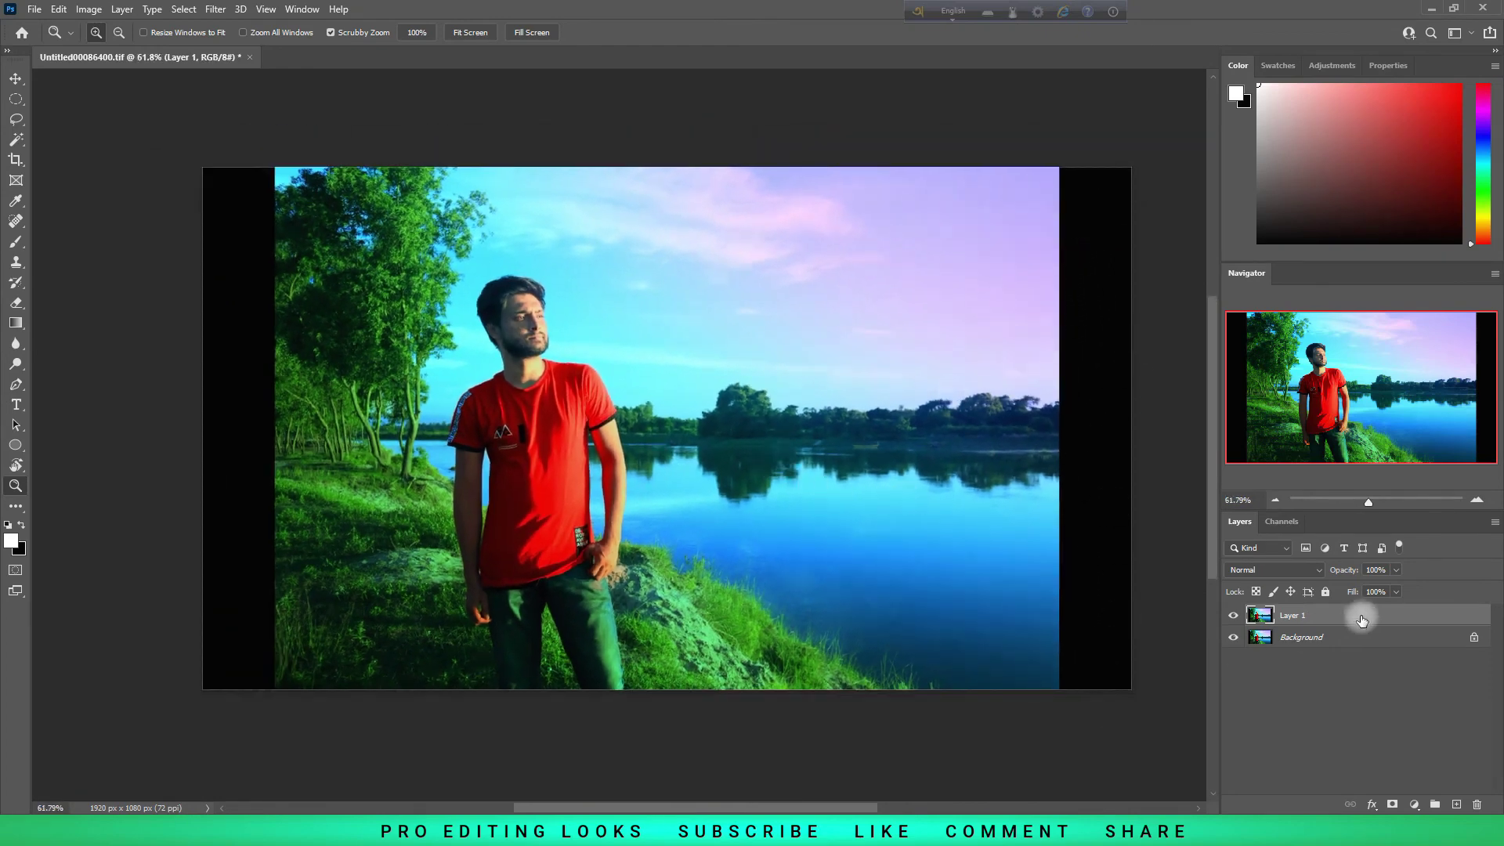
# Duplicate Layer 1 and crop both black side bars off, leaving a 1613 × 1080 px canvas
pyautogui.hotkey('ctrl', 'j')
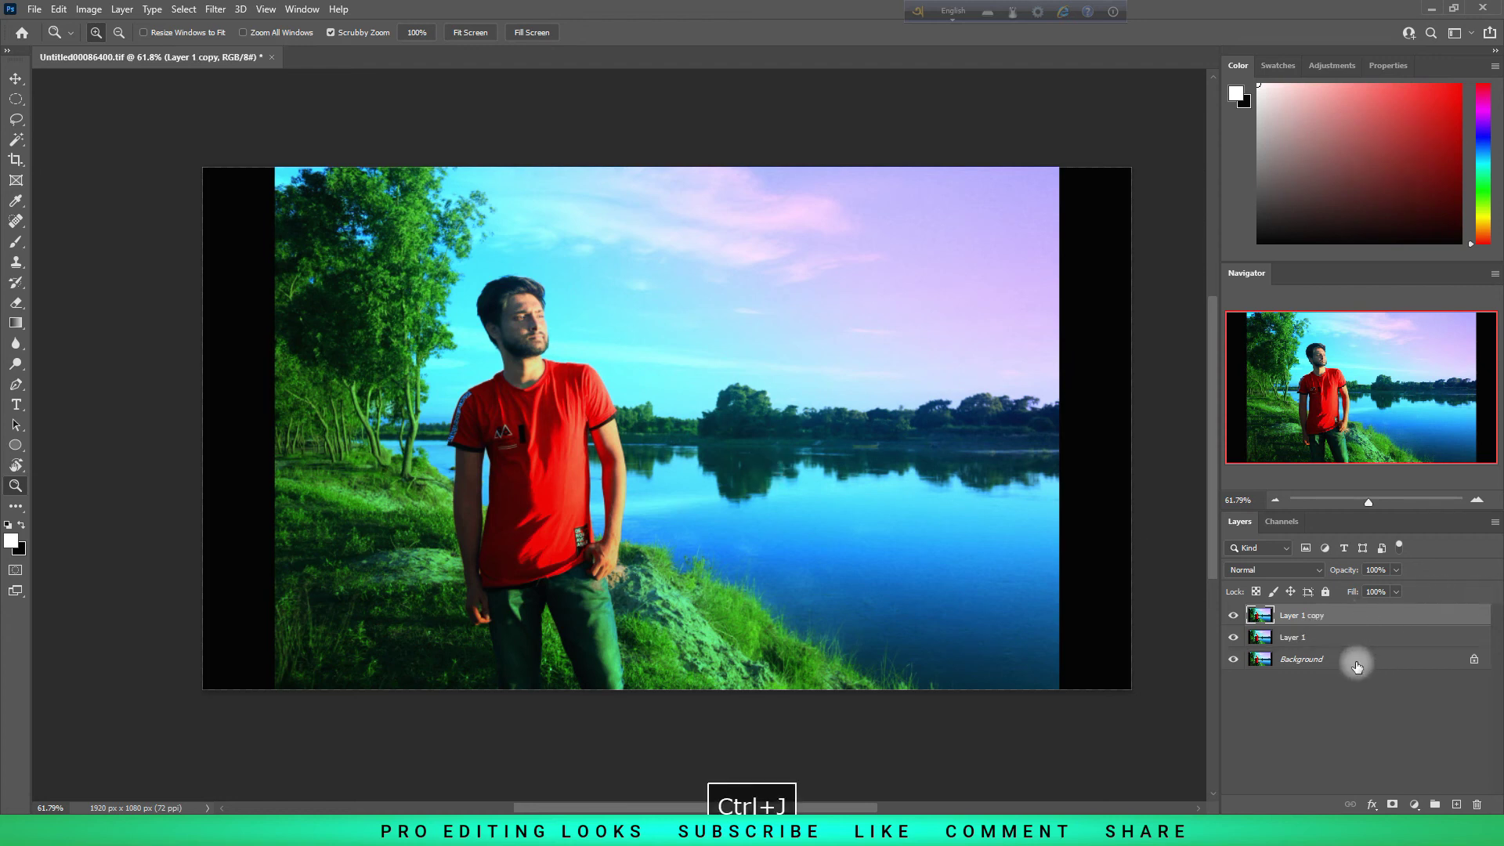
pyautogui.click(15, 159)
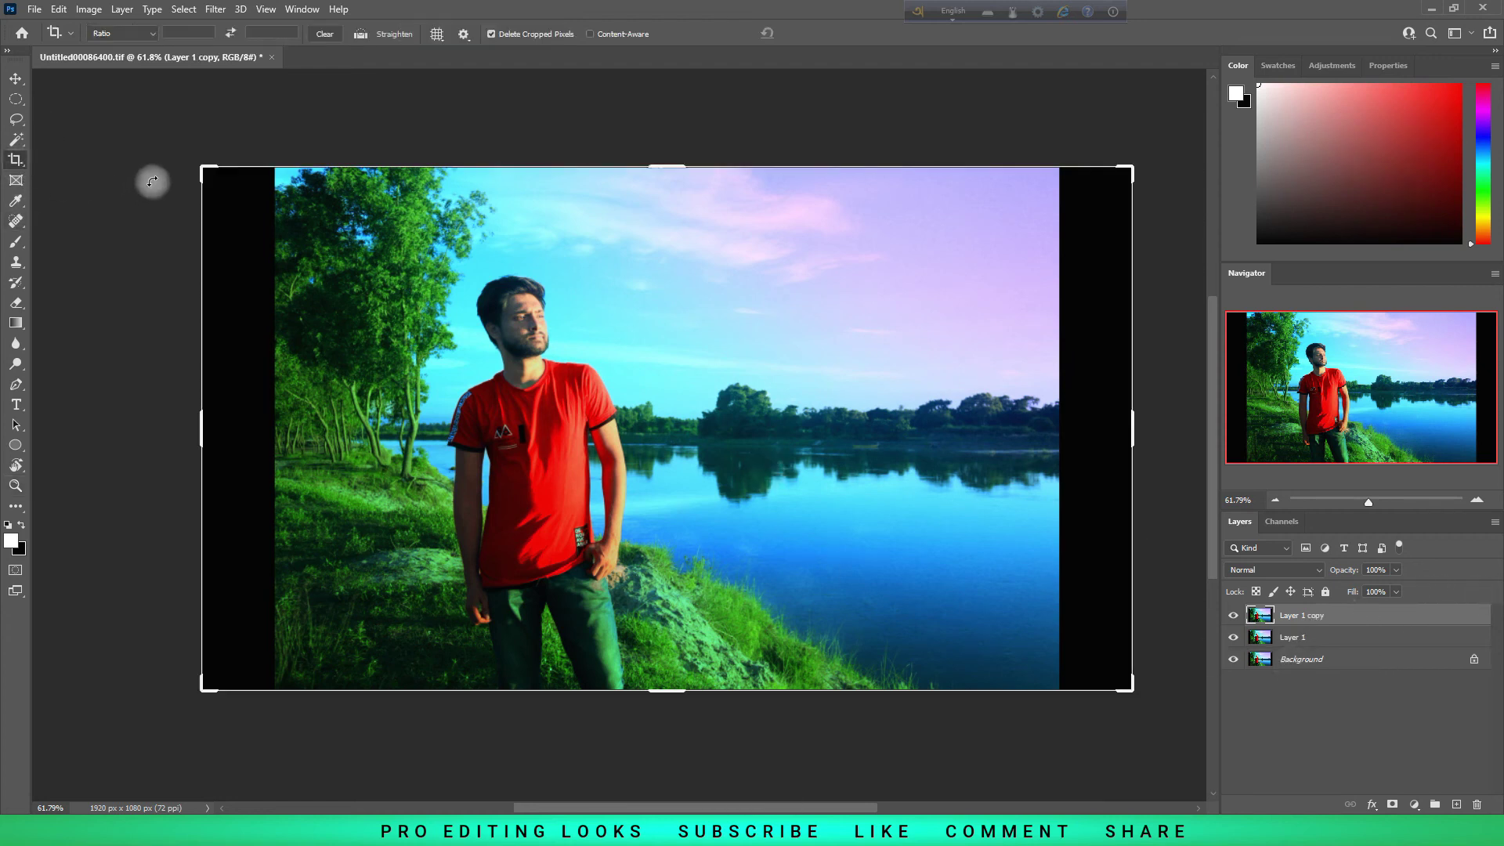
pyautogui.moveTo(207, 168); pyautogui.dragTo(245, 174)
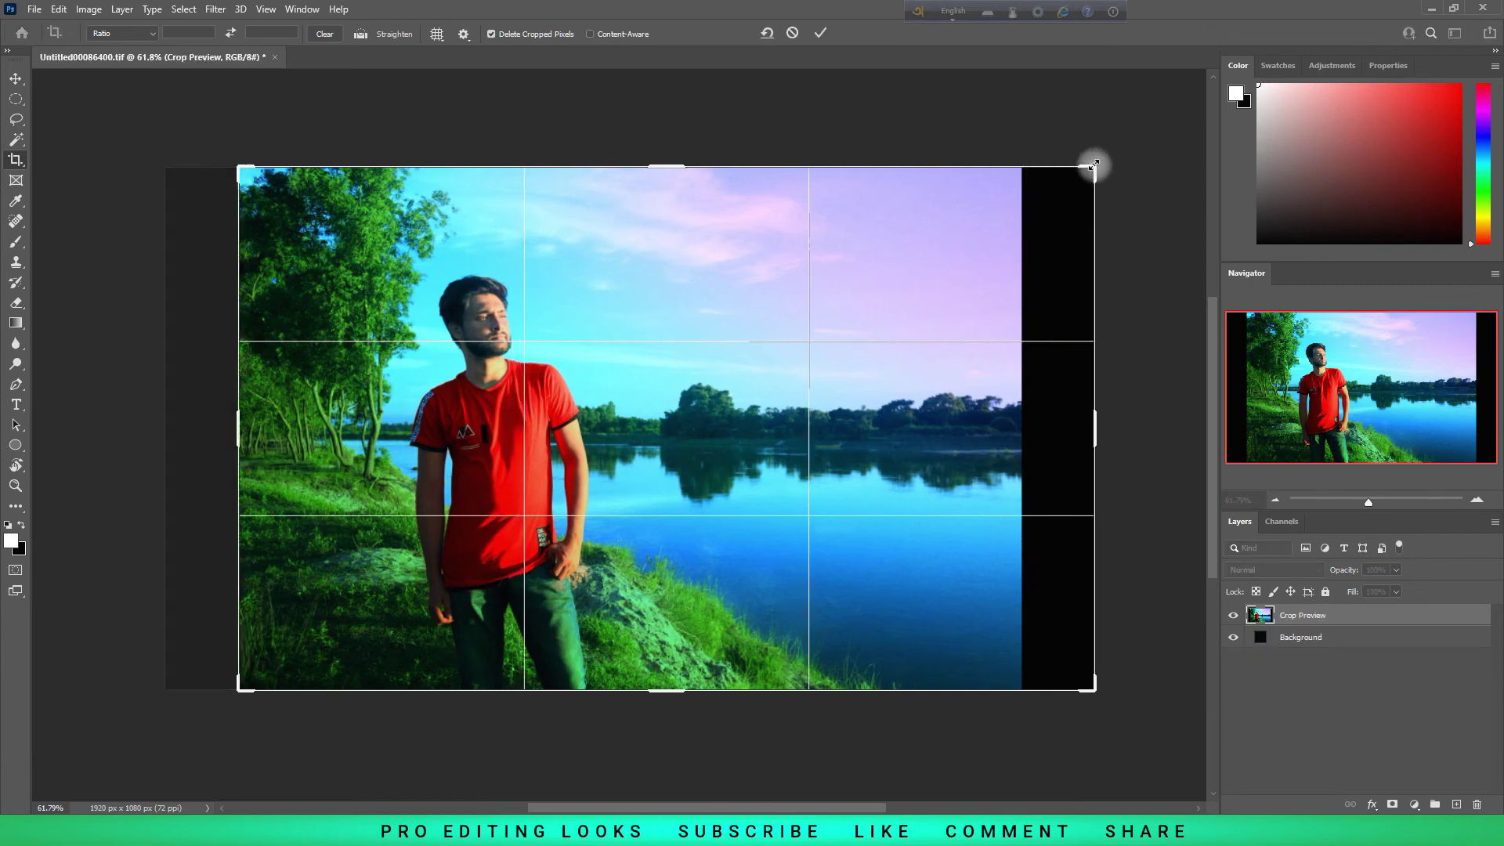
pyautogui.moveTo(1094, 165); pyautogui.dragTo(1055, 166)
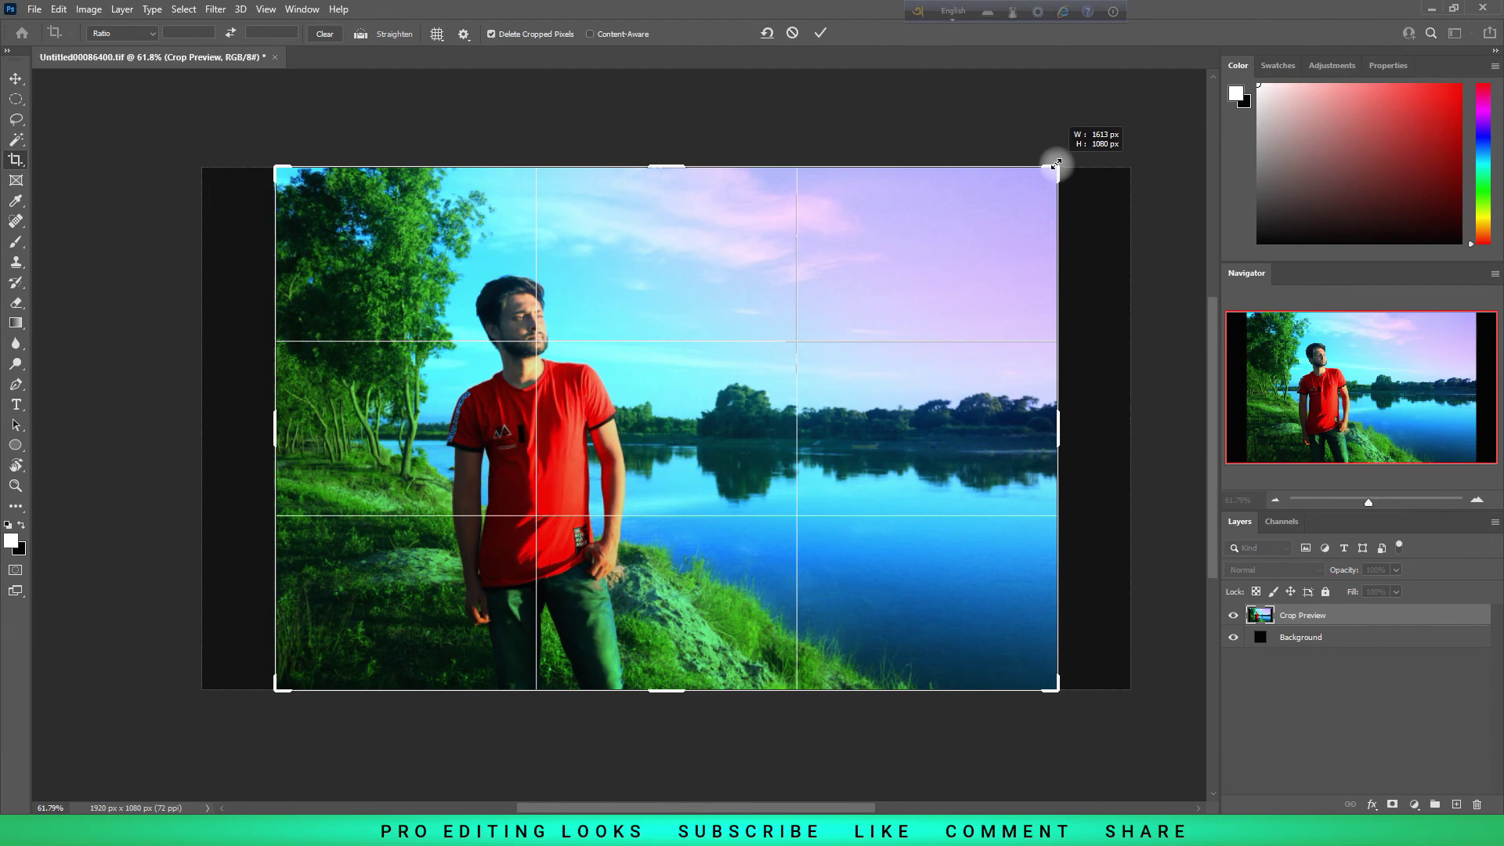
pyautogui.click(823, 32)
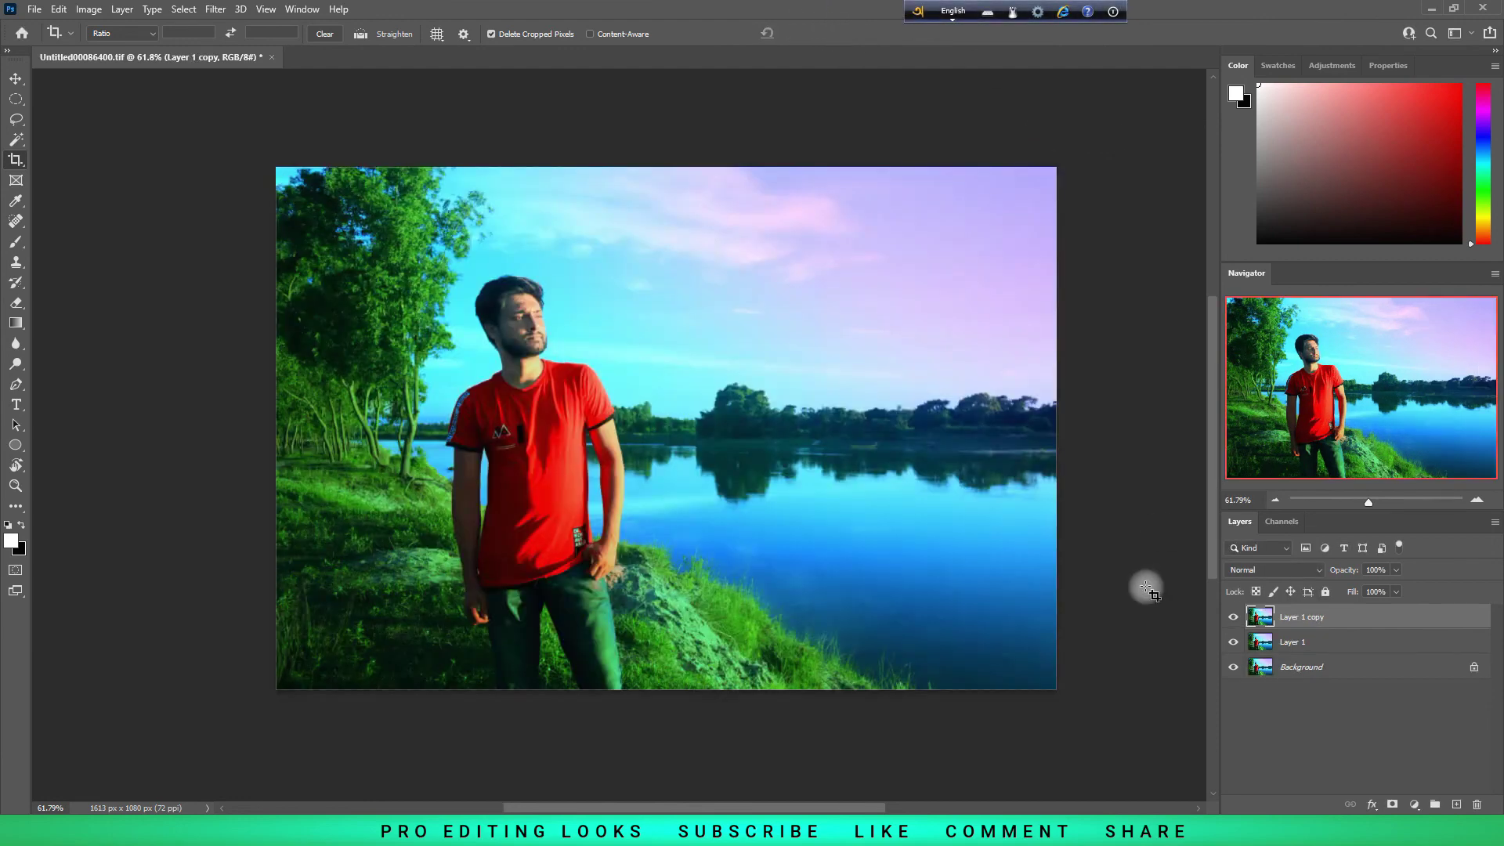
pyautogui.click(16, 78)
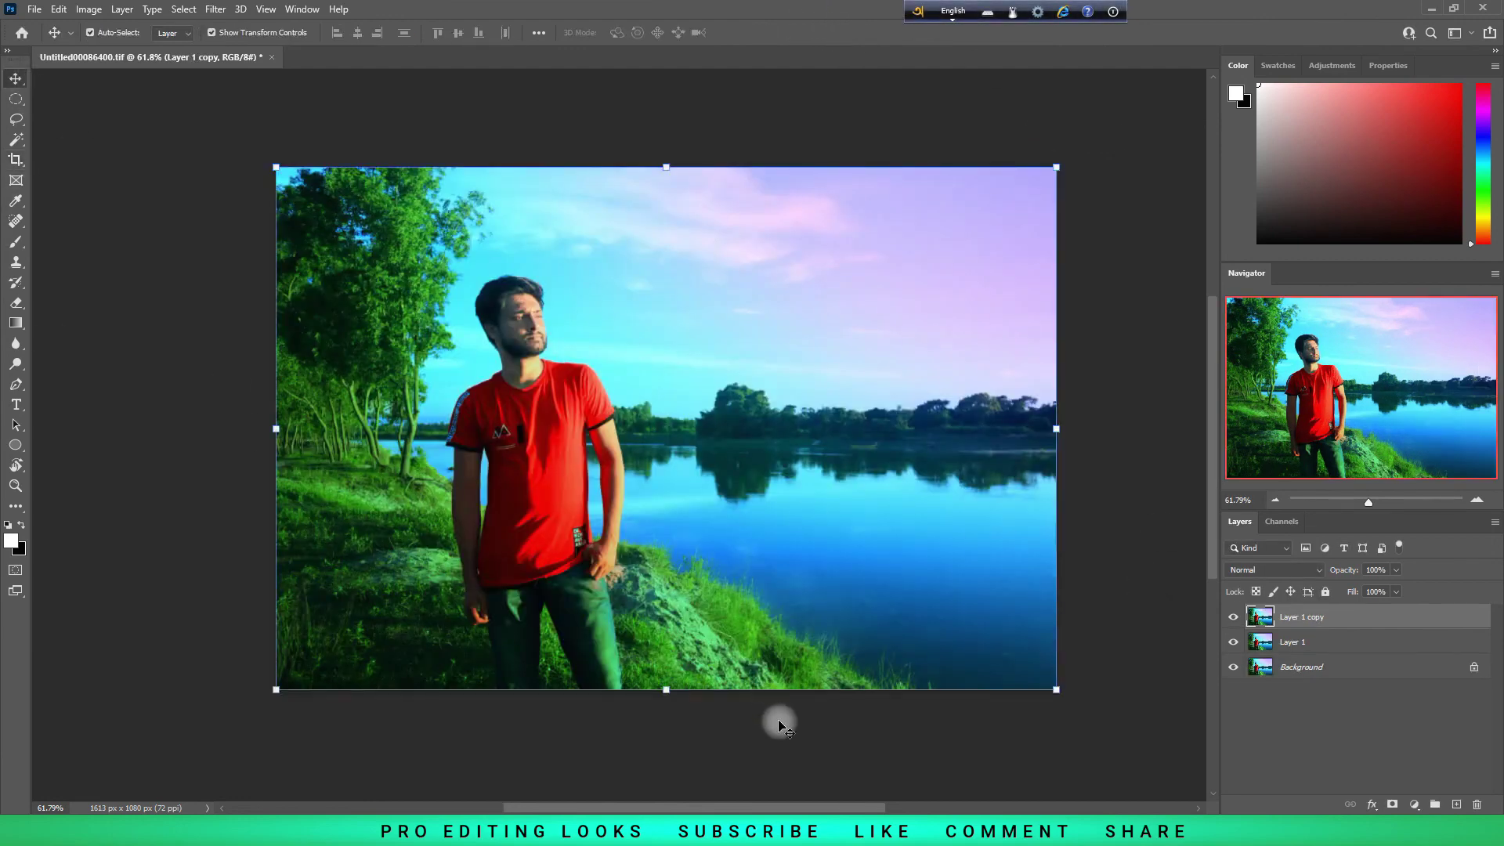
# Add a new layer and type the title PRO EDITING LOOKS in capitals over the lake
pyautogui.click(1456, 805)
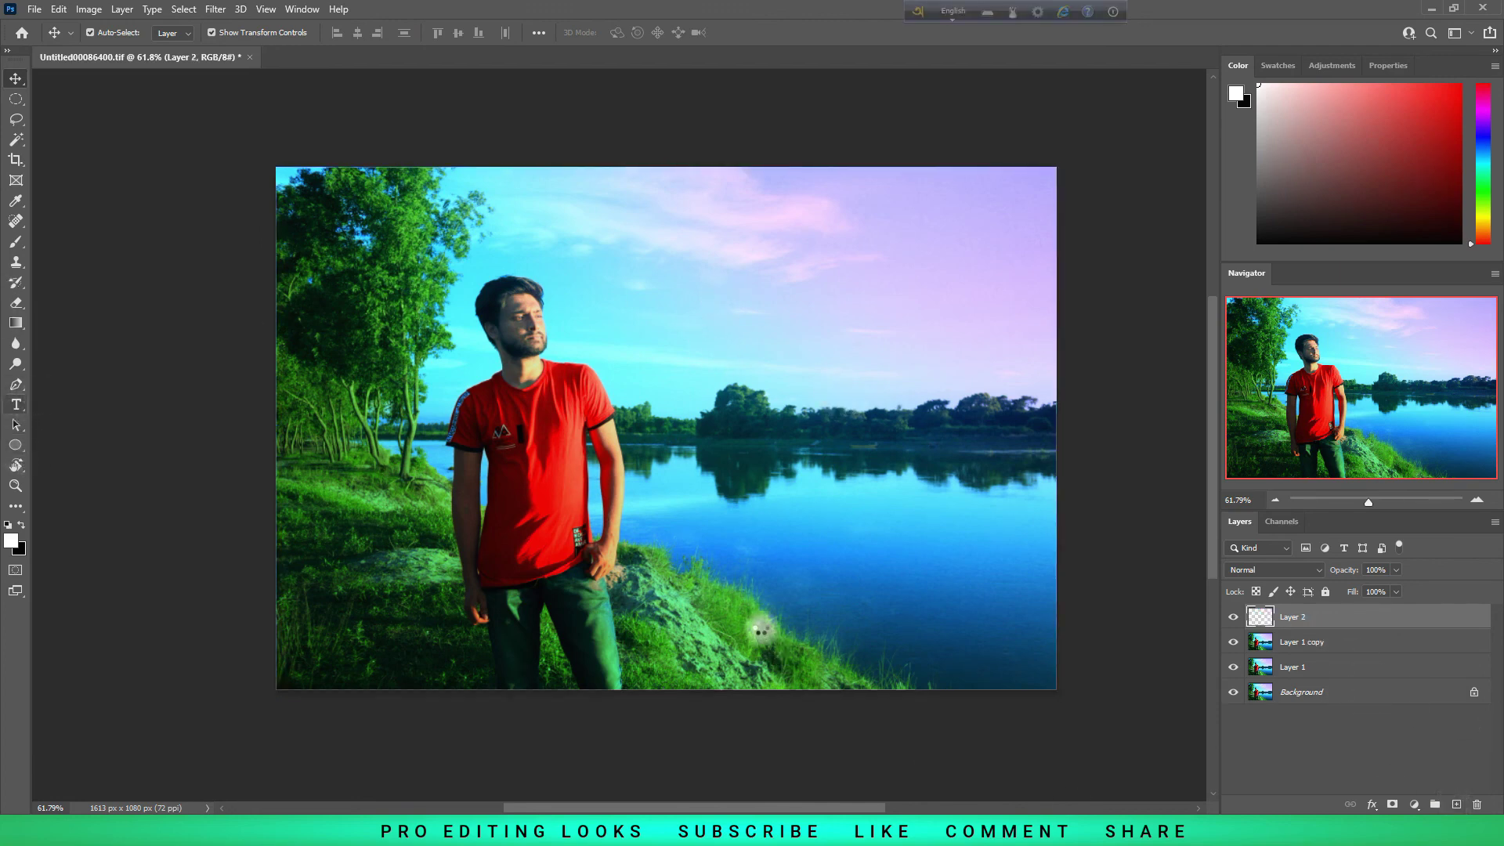
pyautogui.press('t')
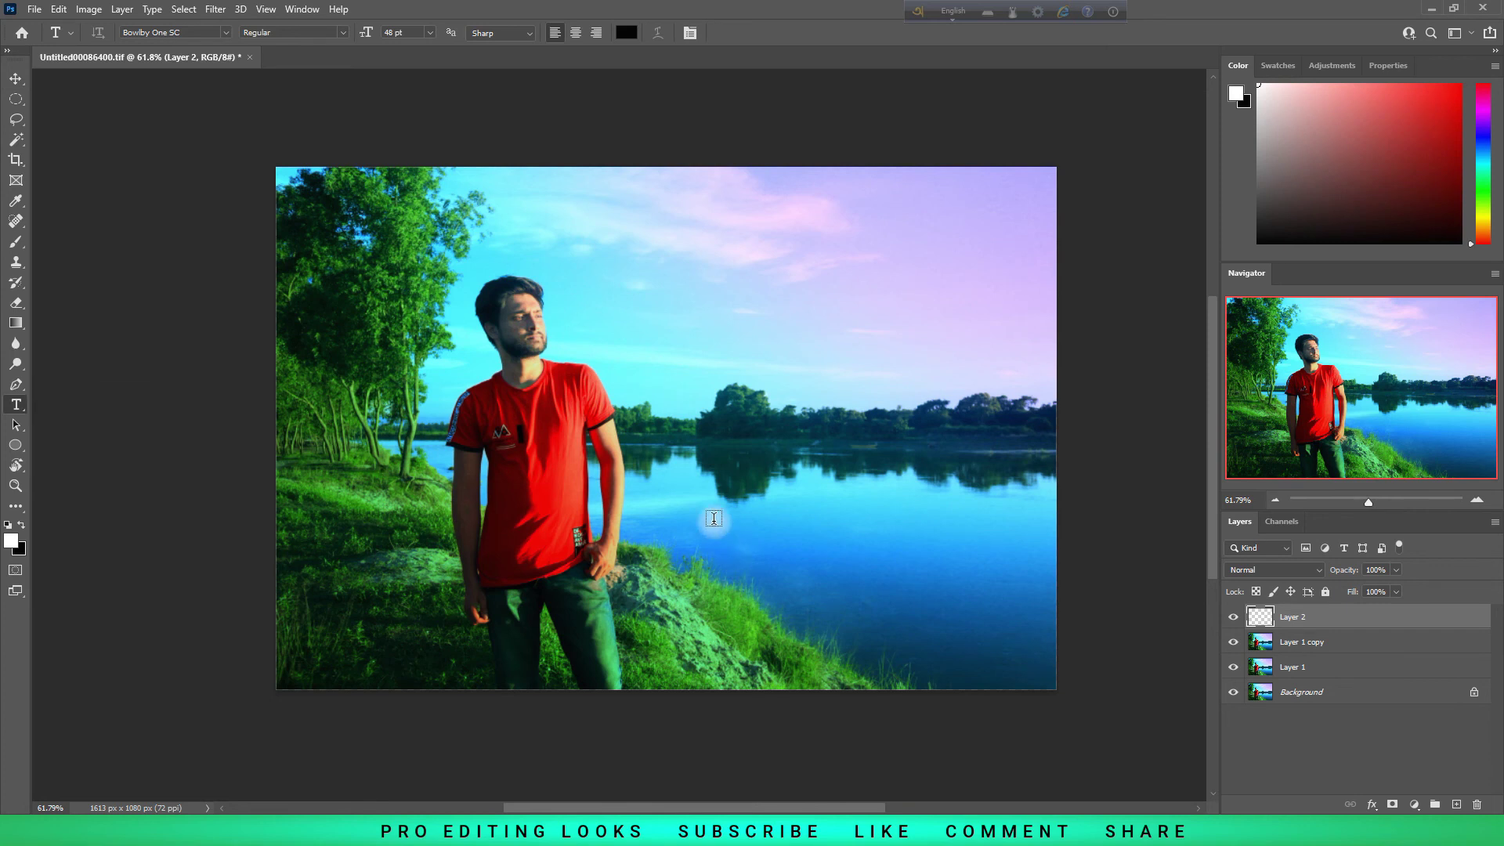
pyautogui.click(715, 517)
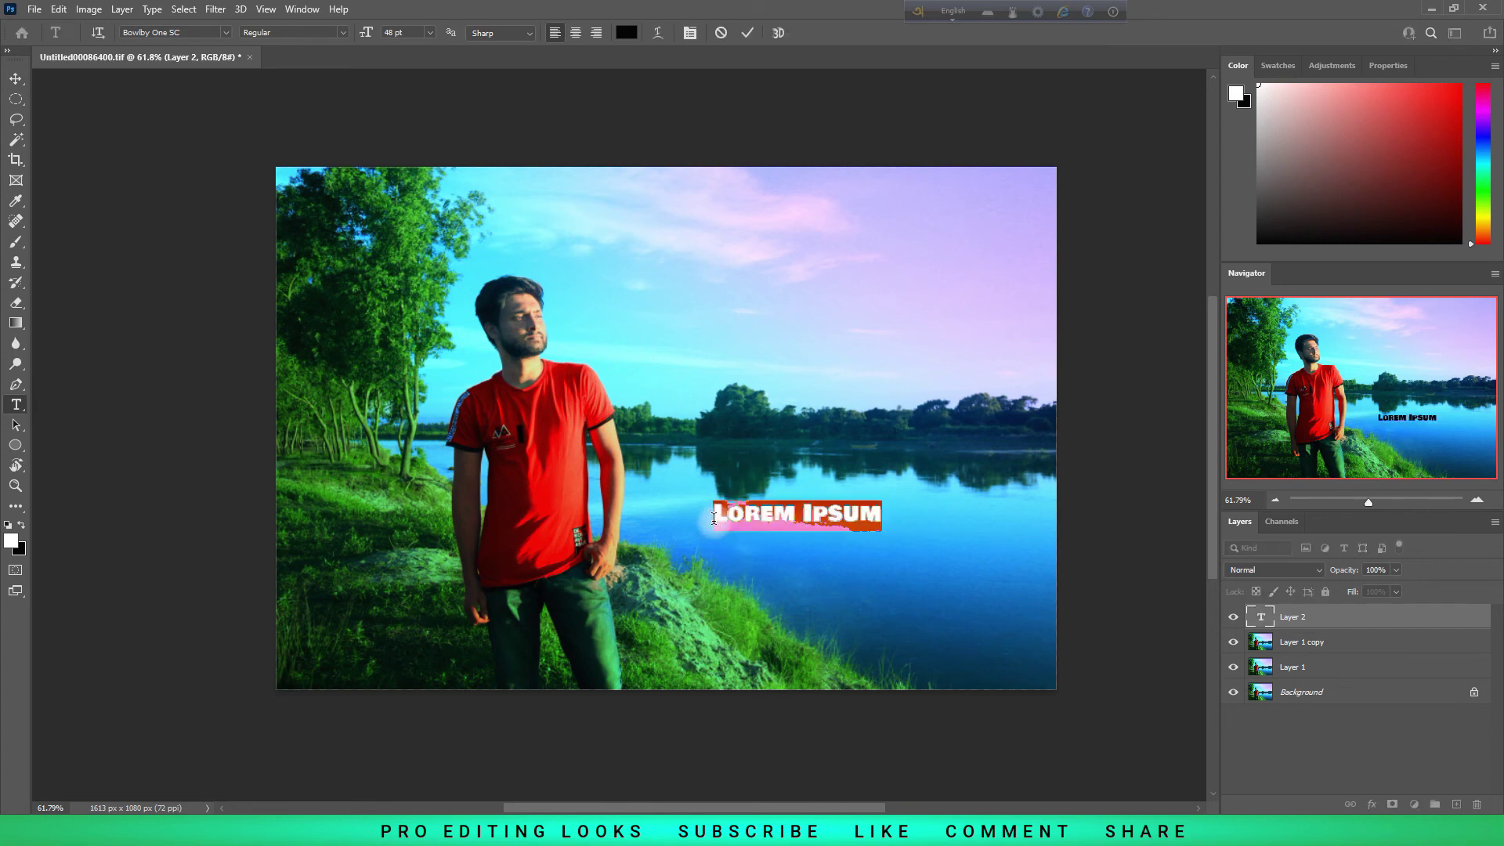
pyautogui.press('capslock')
pyautogui.write('PRO EDITING')
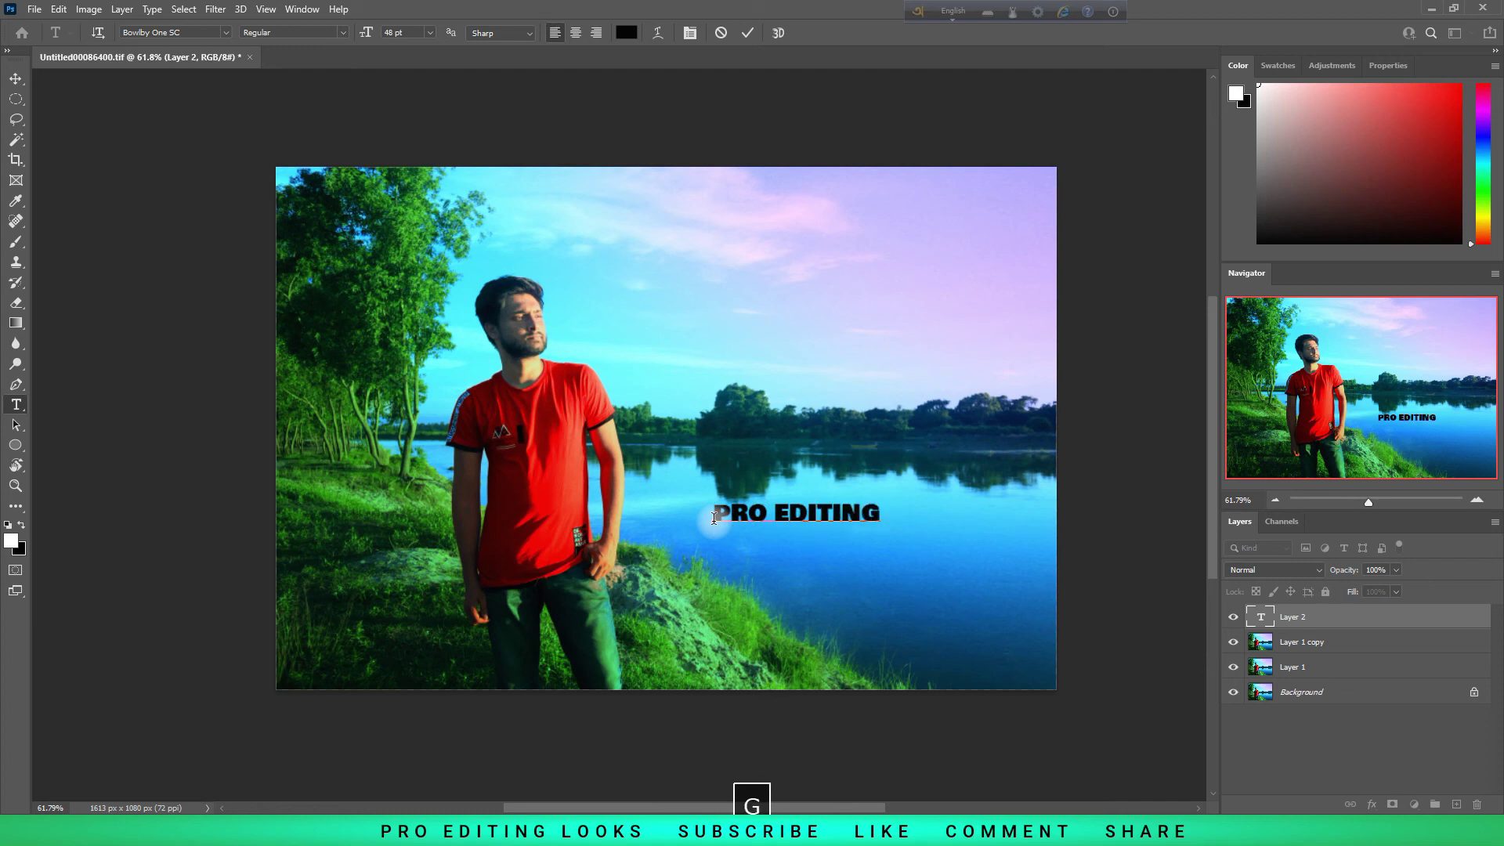
pyautogui.write(' O')
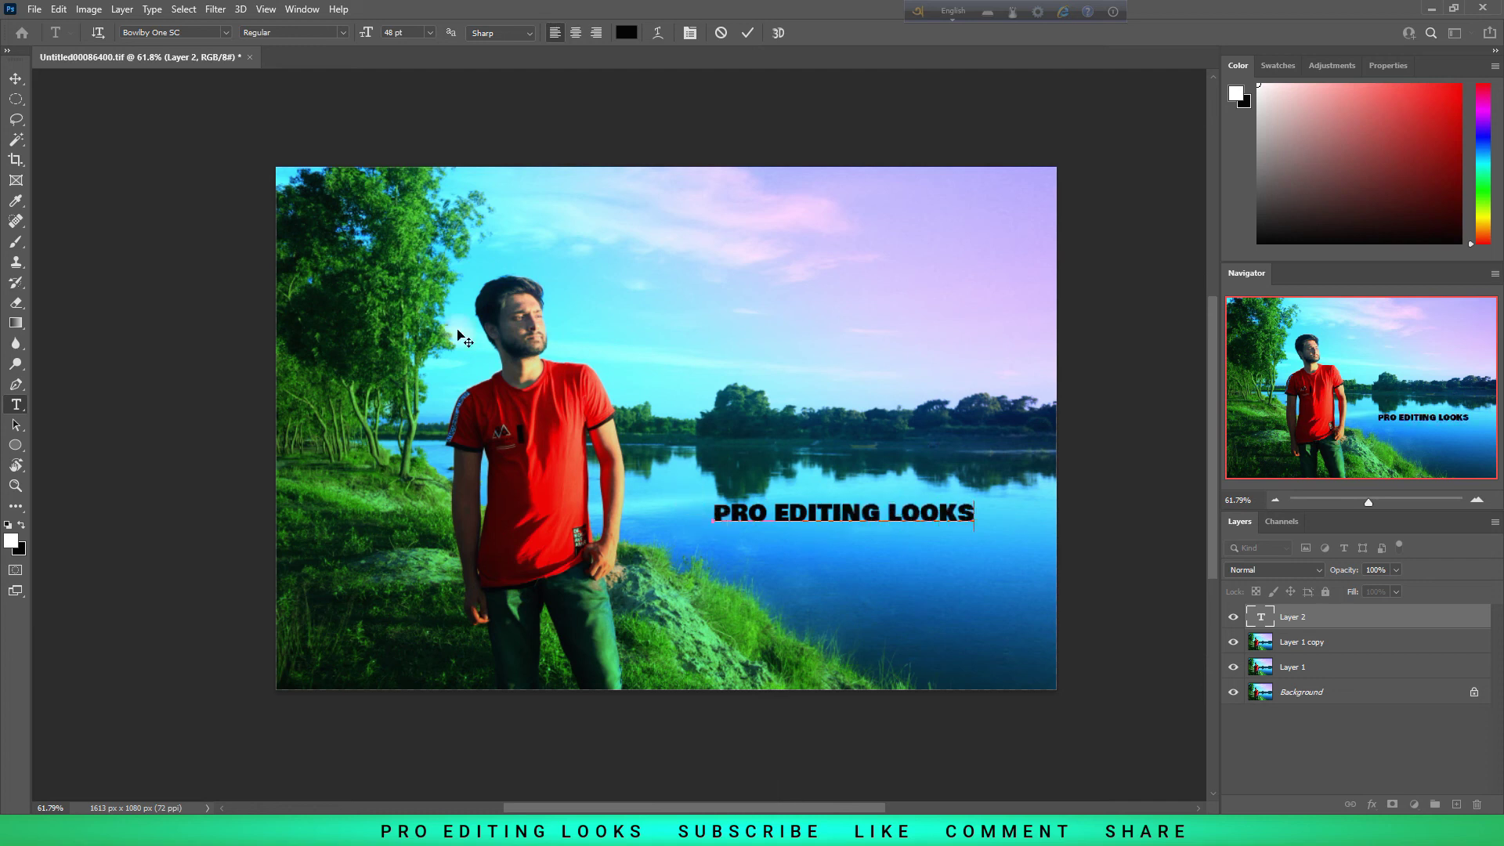
pyautogui.click(16, 79)
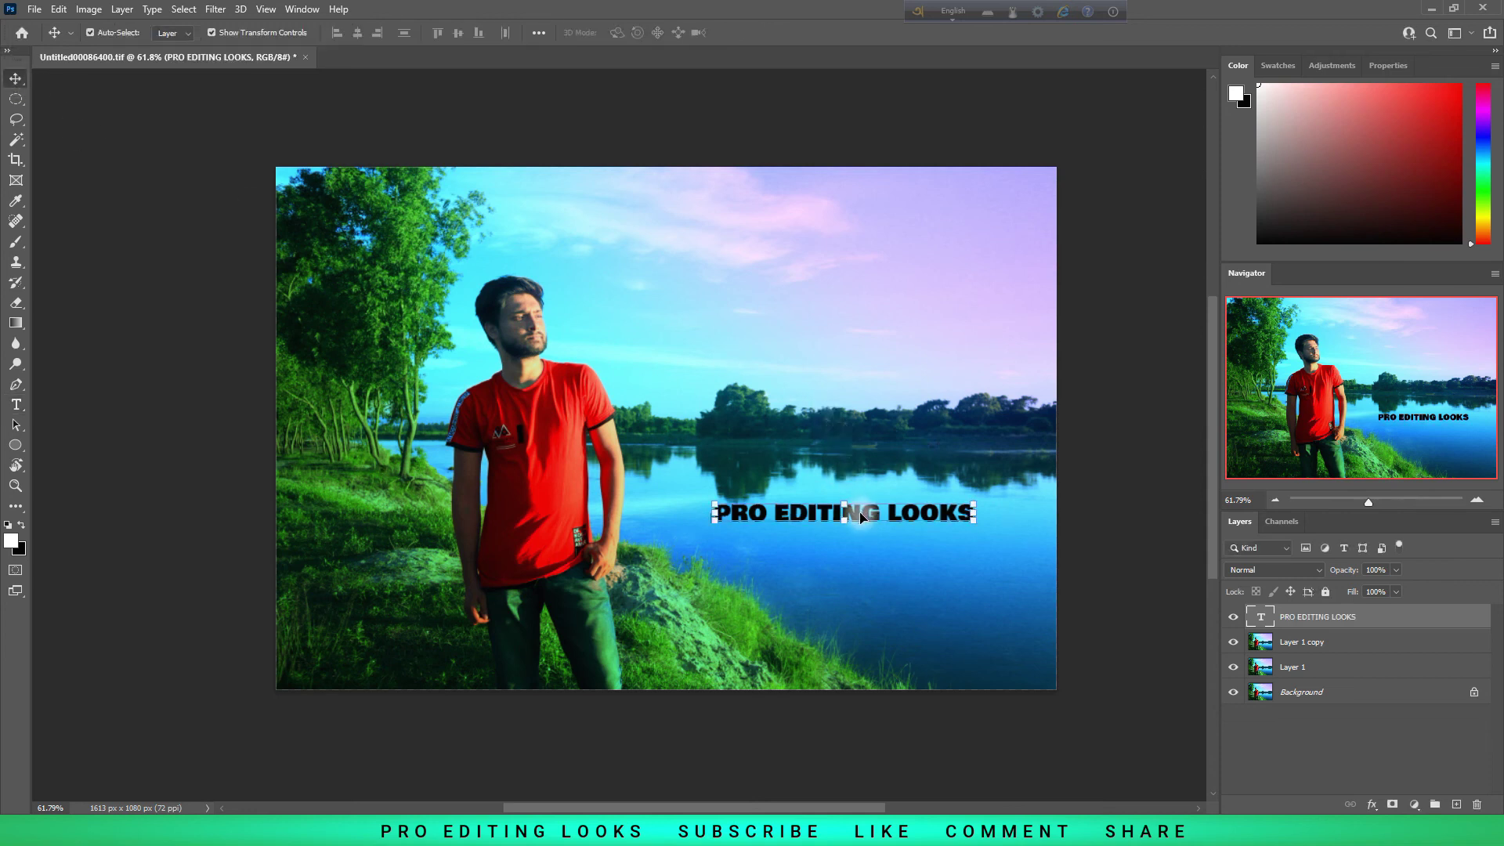
# Move the title toward the bottom-right and replace its Gradient Overlay with a Color Overlay
pyautogui.moveTo(875, 521); pyautogui.dragTo(905, 650)
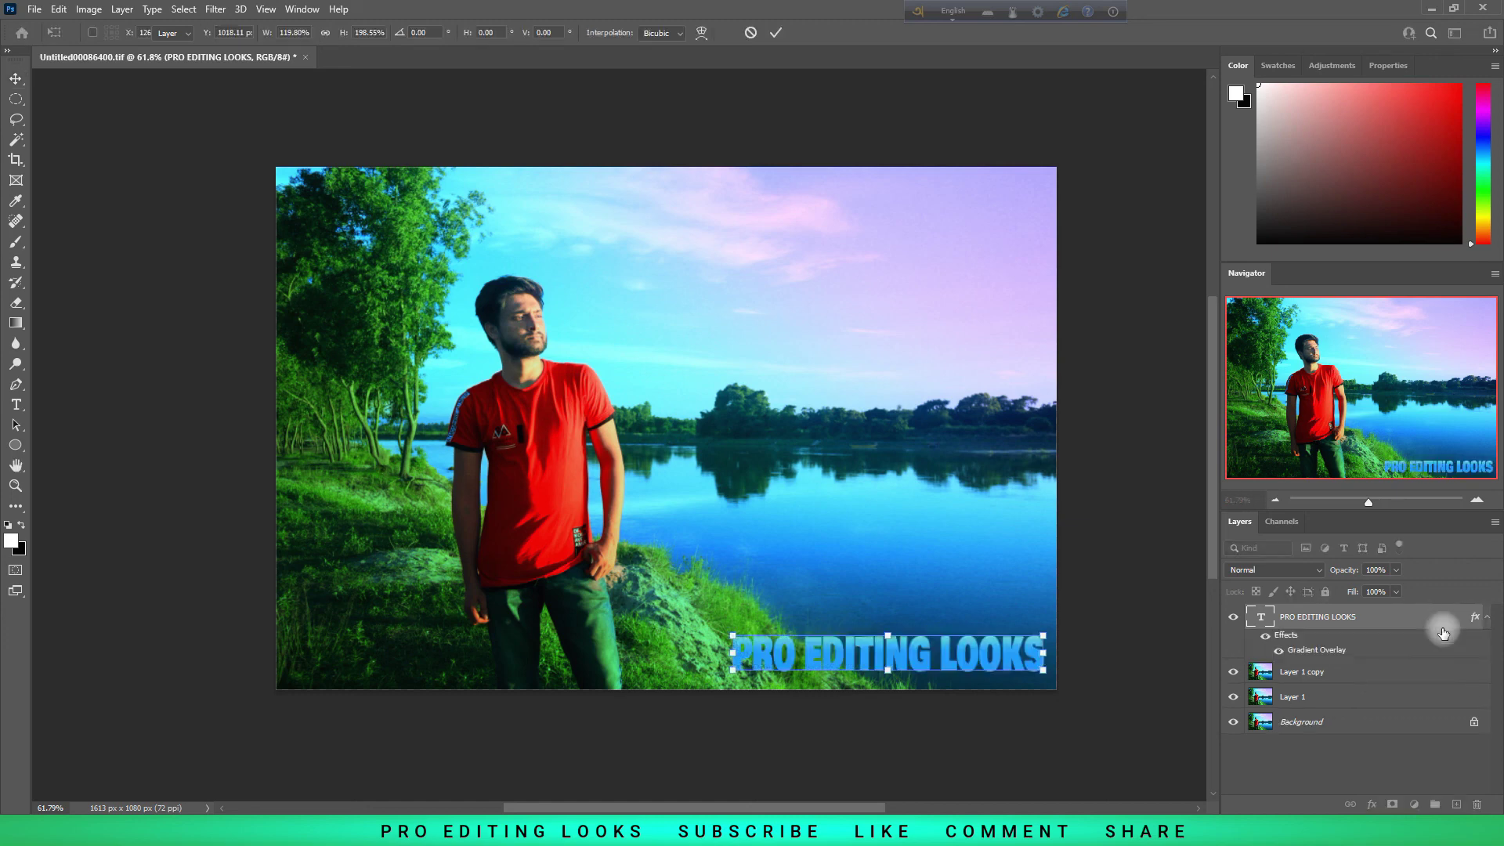
pyautogui.doubleClick(1438, 630)
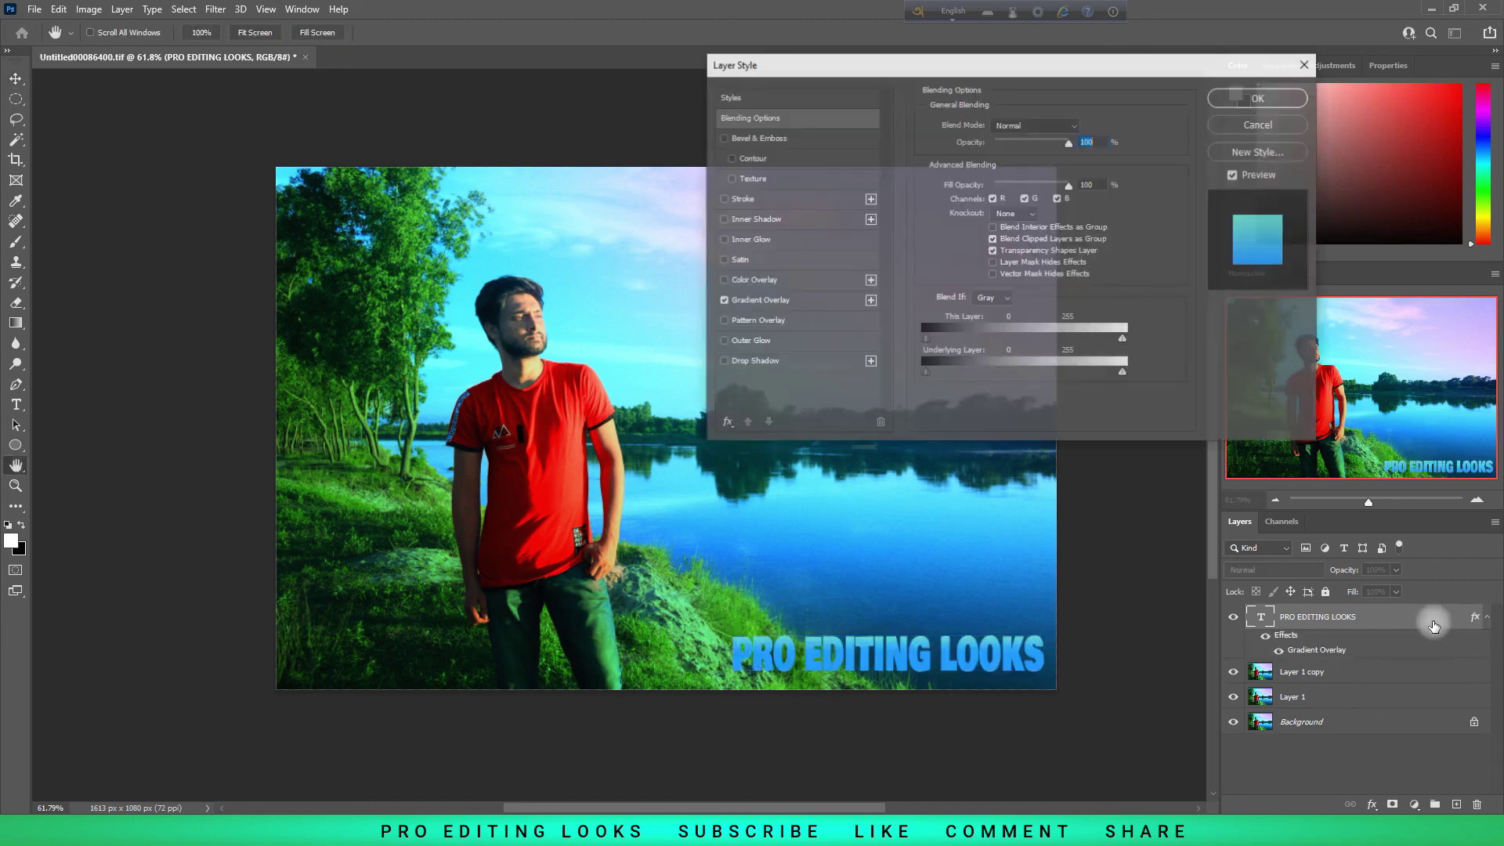
pyautogui.click(772, 303)
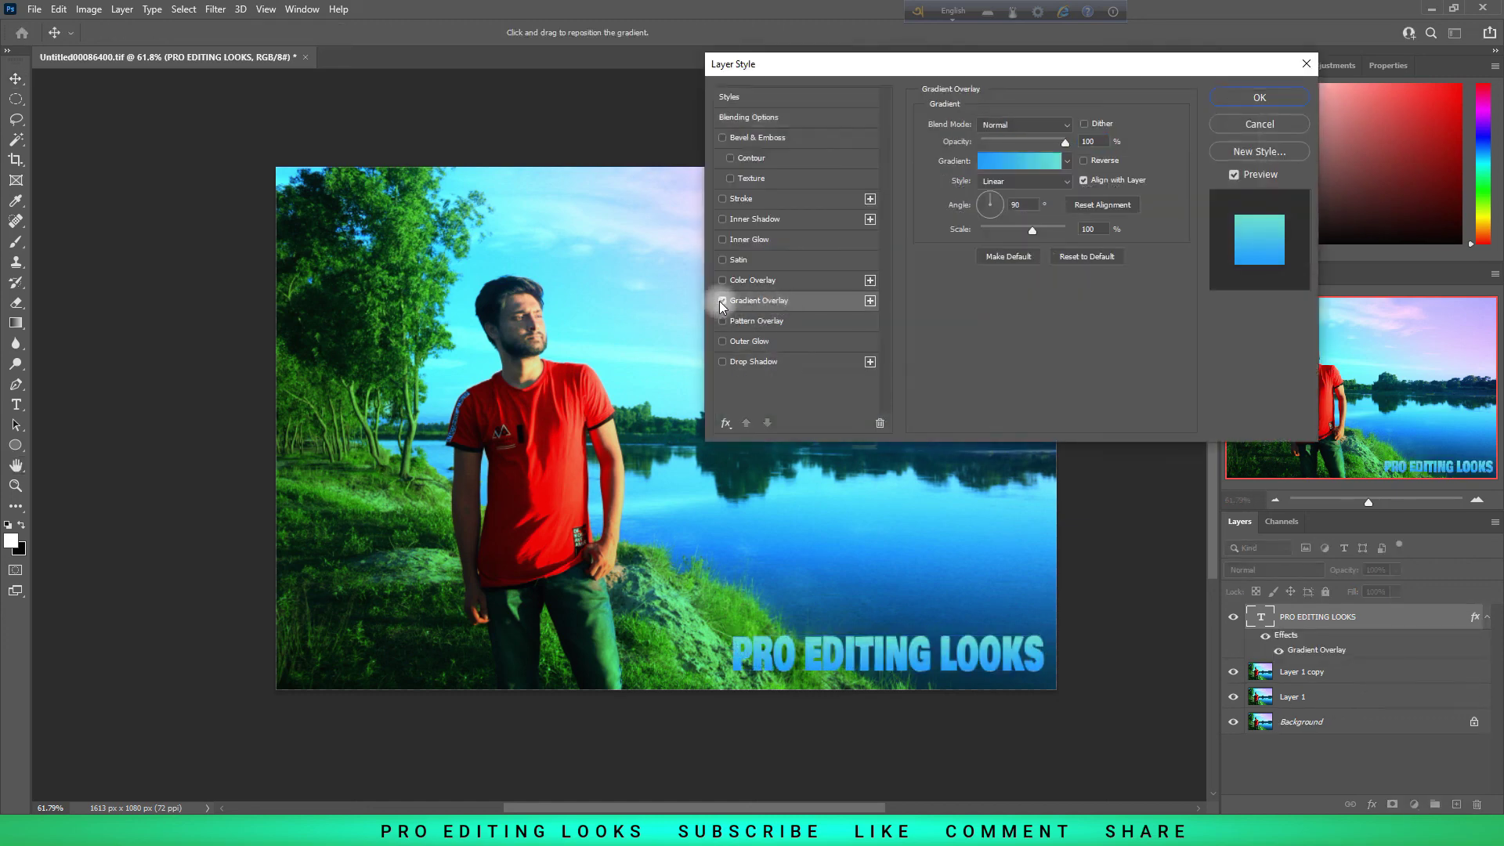
pyautogui.click(722, 301)
pyautogui.click(722, 280)
# Set the Color Overlay to white ffffff, add a Stroke, and apply the layer styles
pyautogui.click(767, 285)
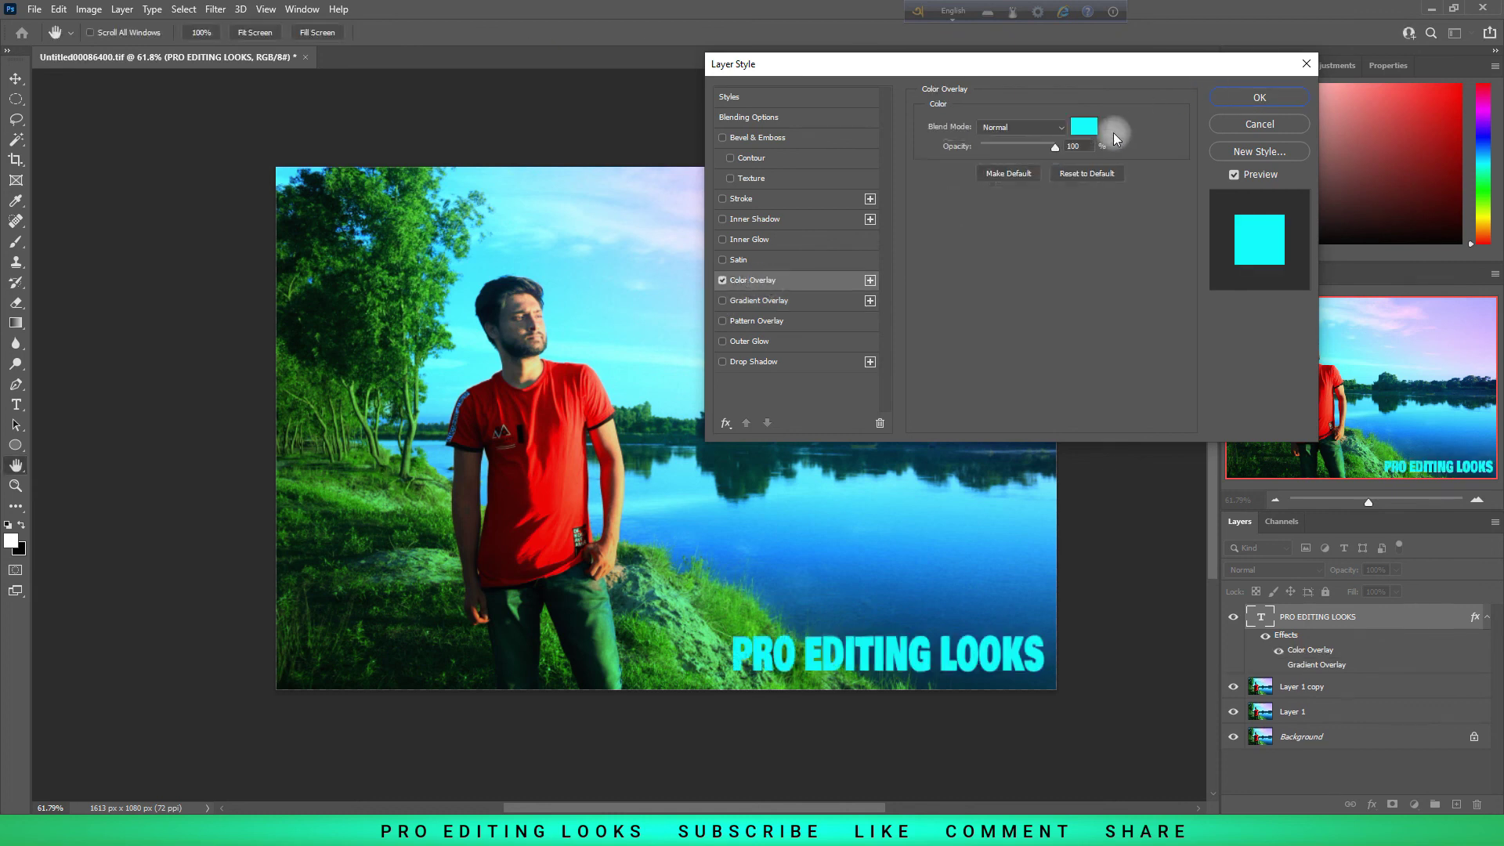
pyautogui.click(1084, 127)
pyautogui.write('ffffff')
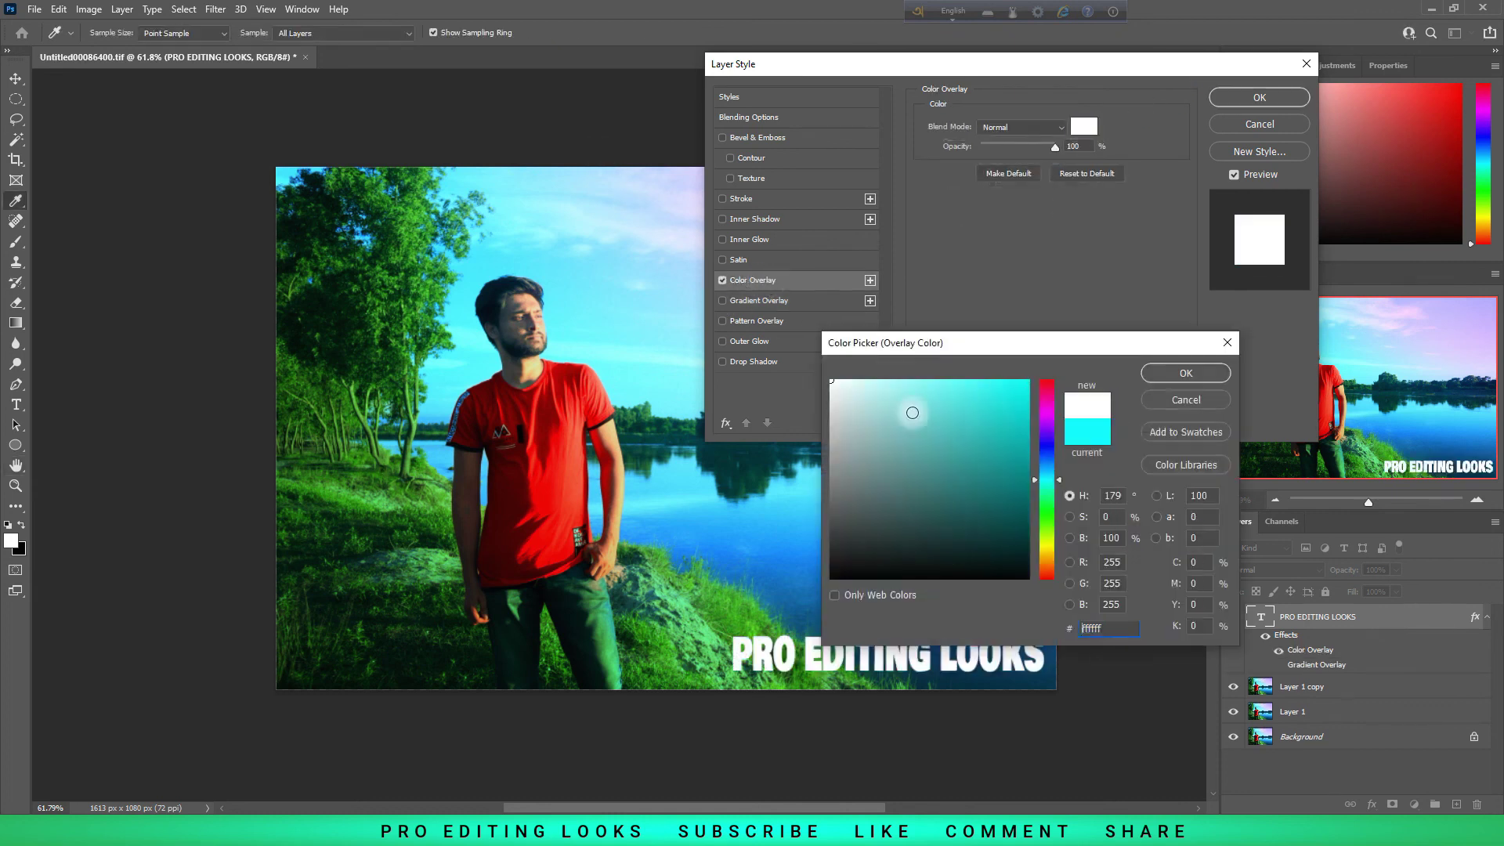
pyautogui.click(1197, 369)
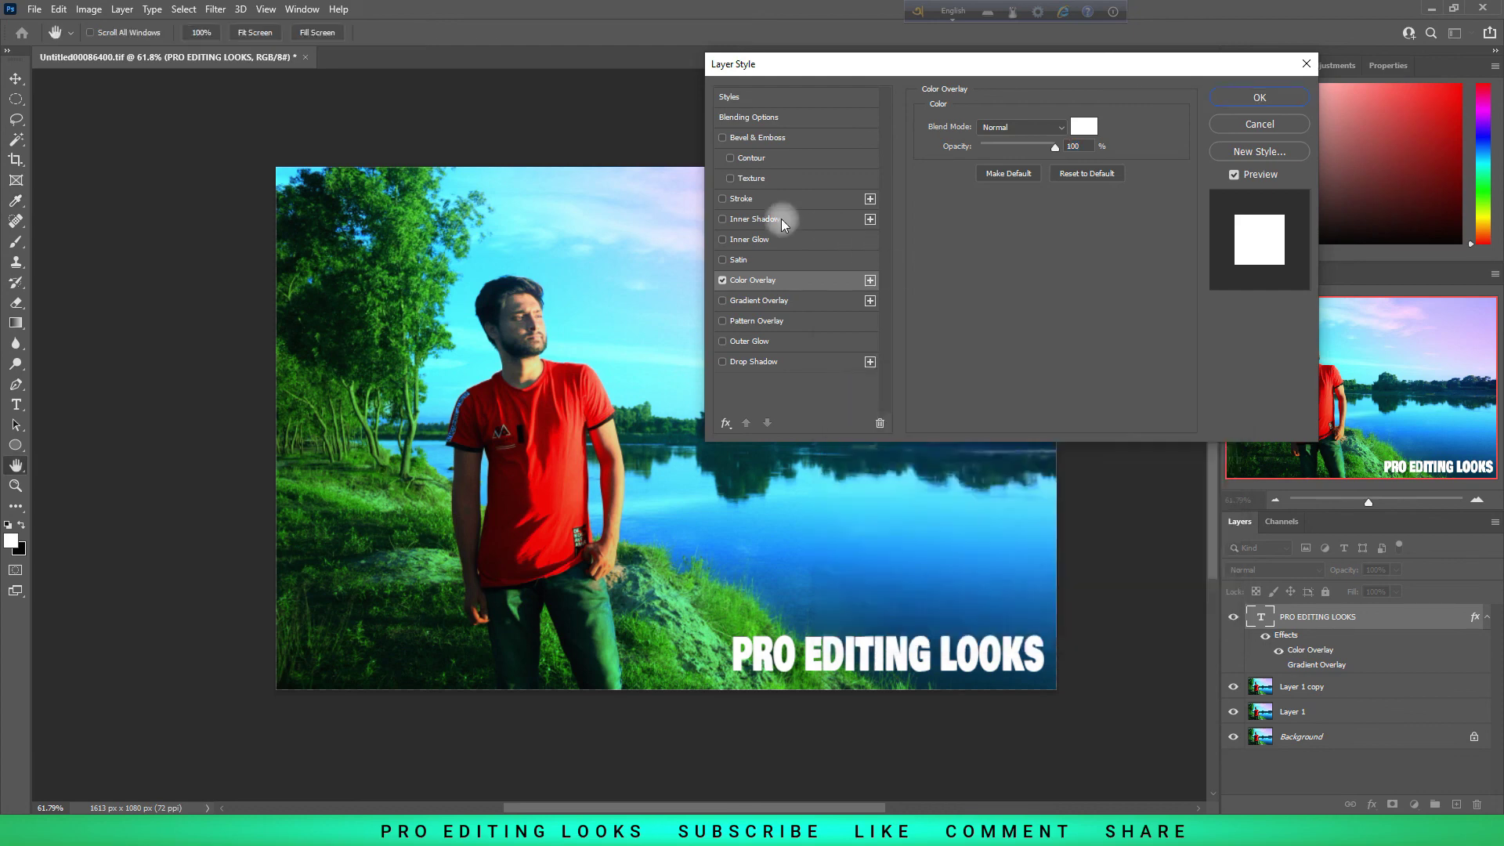
pyautogui.click(722, 199)
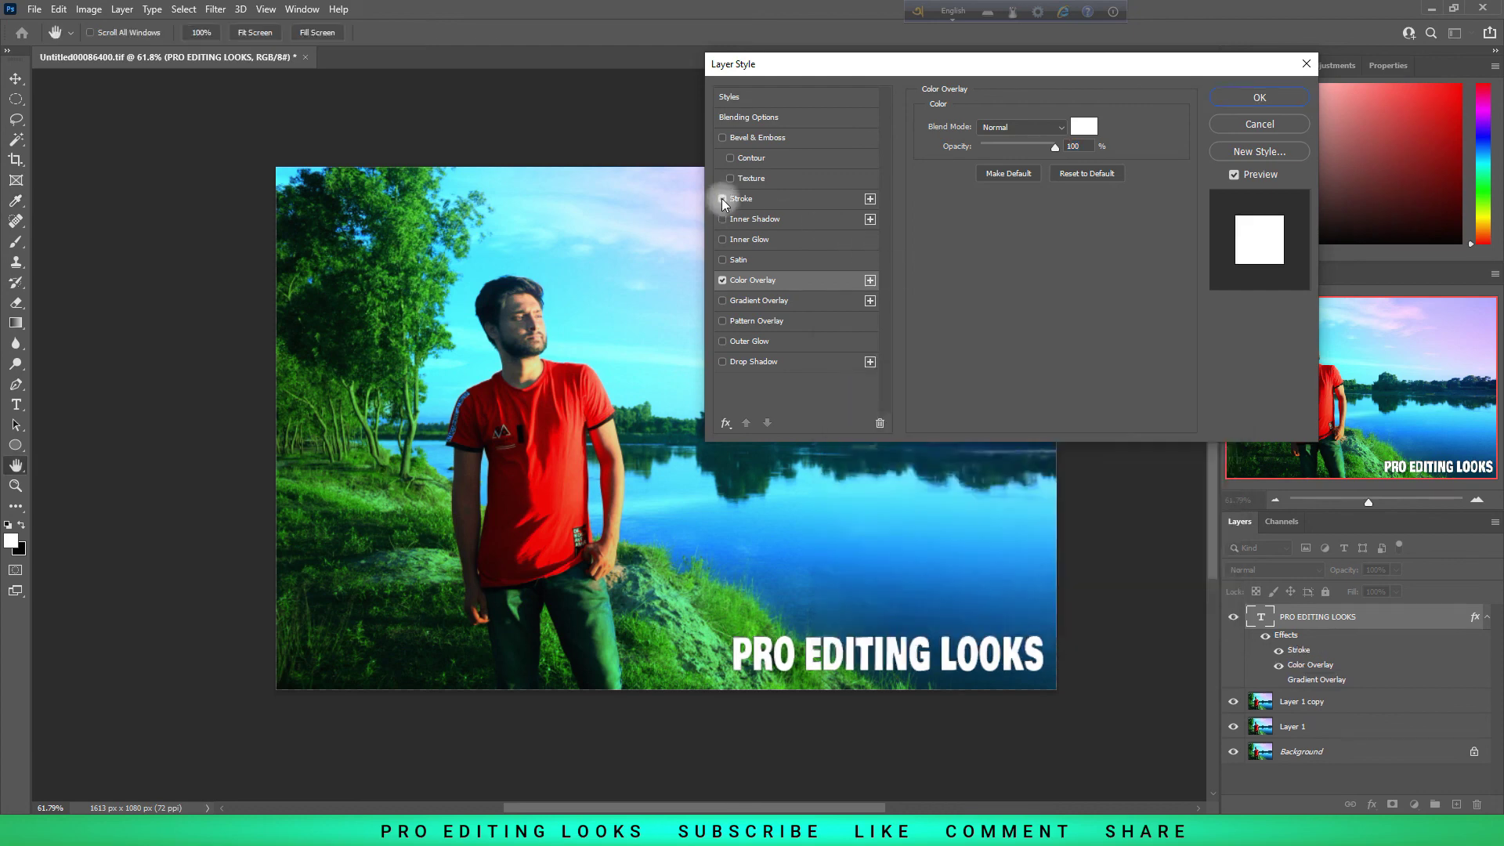
pyautogui.click(1260, 98)
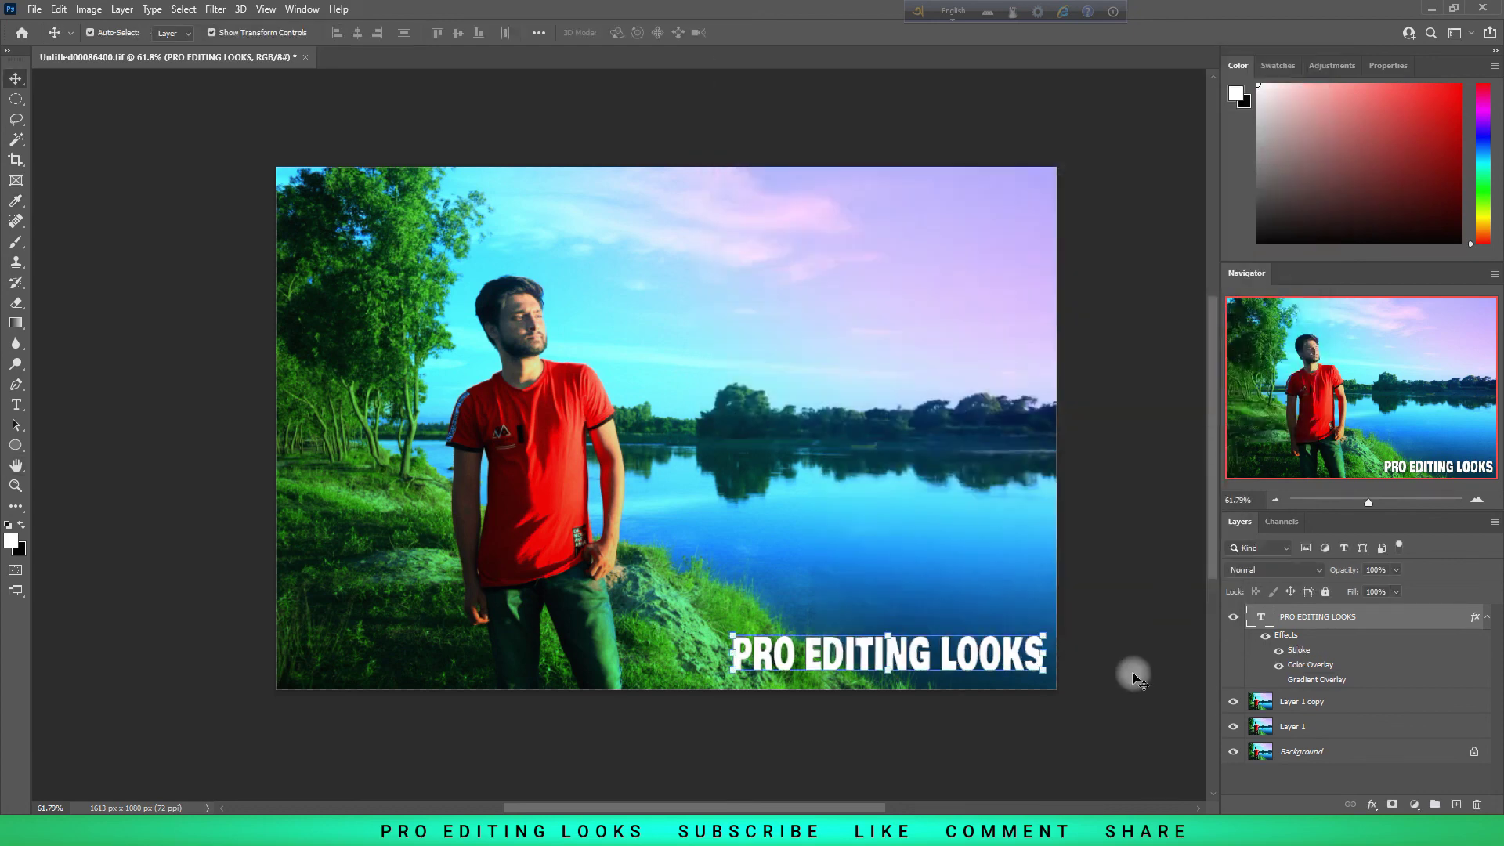
pyautogui.click(1129, 704)
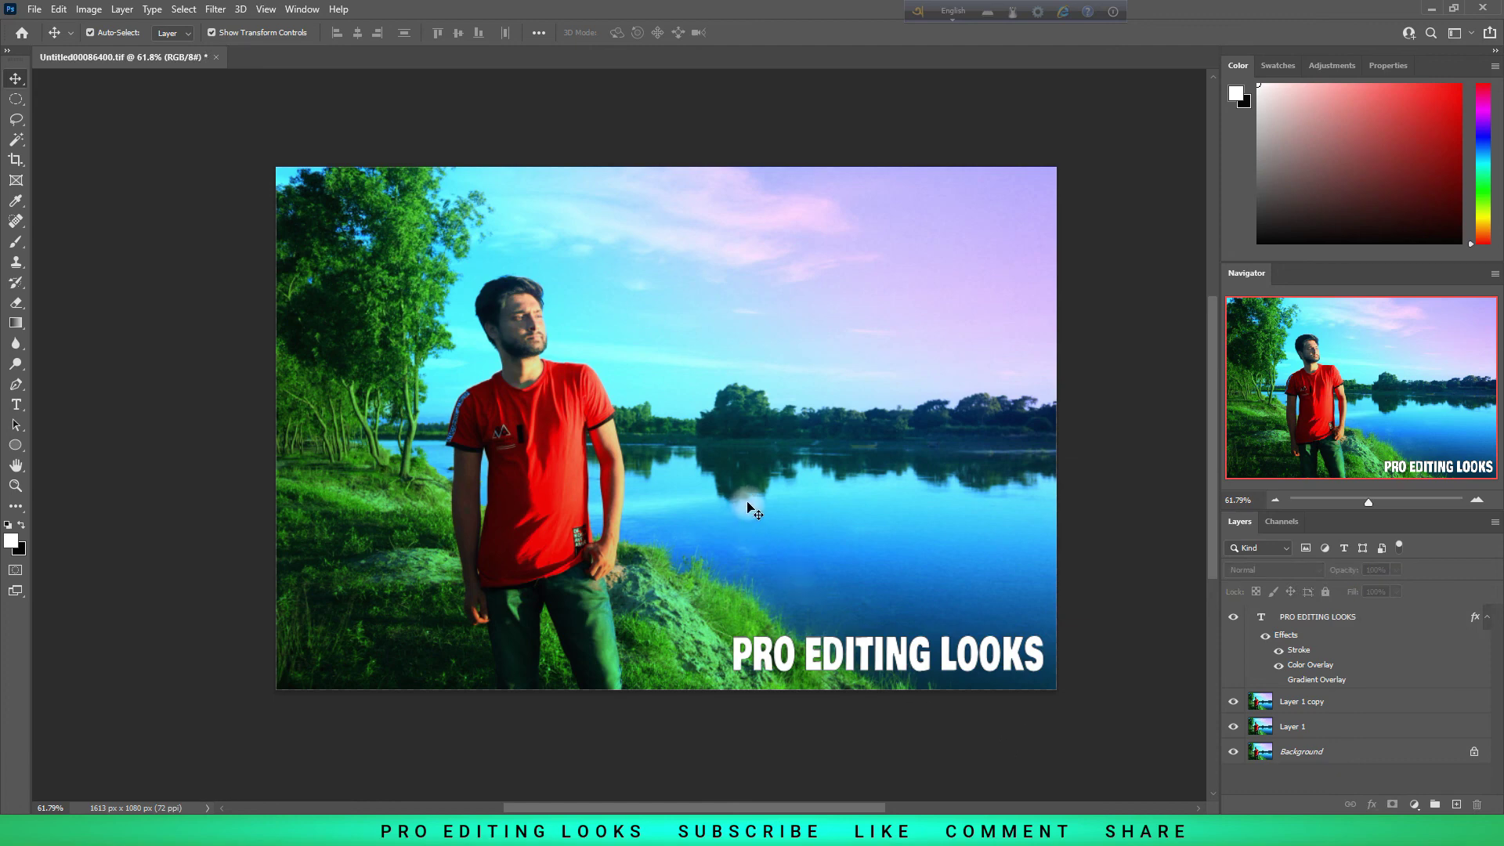
pyautogui.press('z')
pyautogui.moveTo(715, 432)
pyautogui.mouseDown()
pyautogui.moveTo(707, 451)
pyautogui.moveTo(641, 443)
pyautogui.moveTo(797, 428)
pyautogui.moveTo(780, 427)
pyautogui.mouseUp()
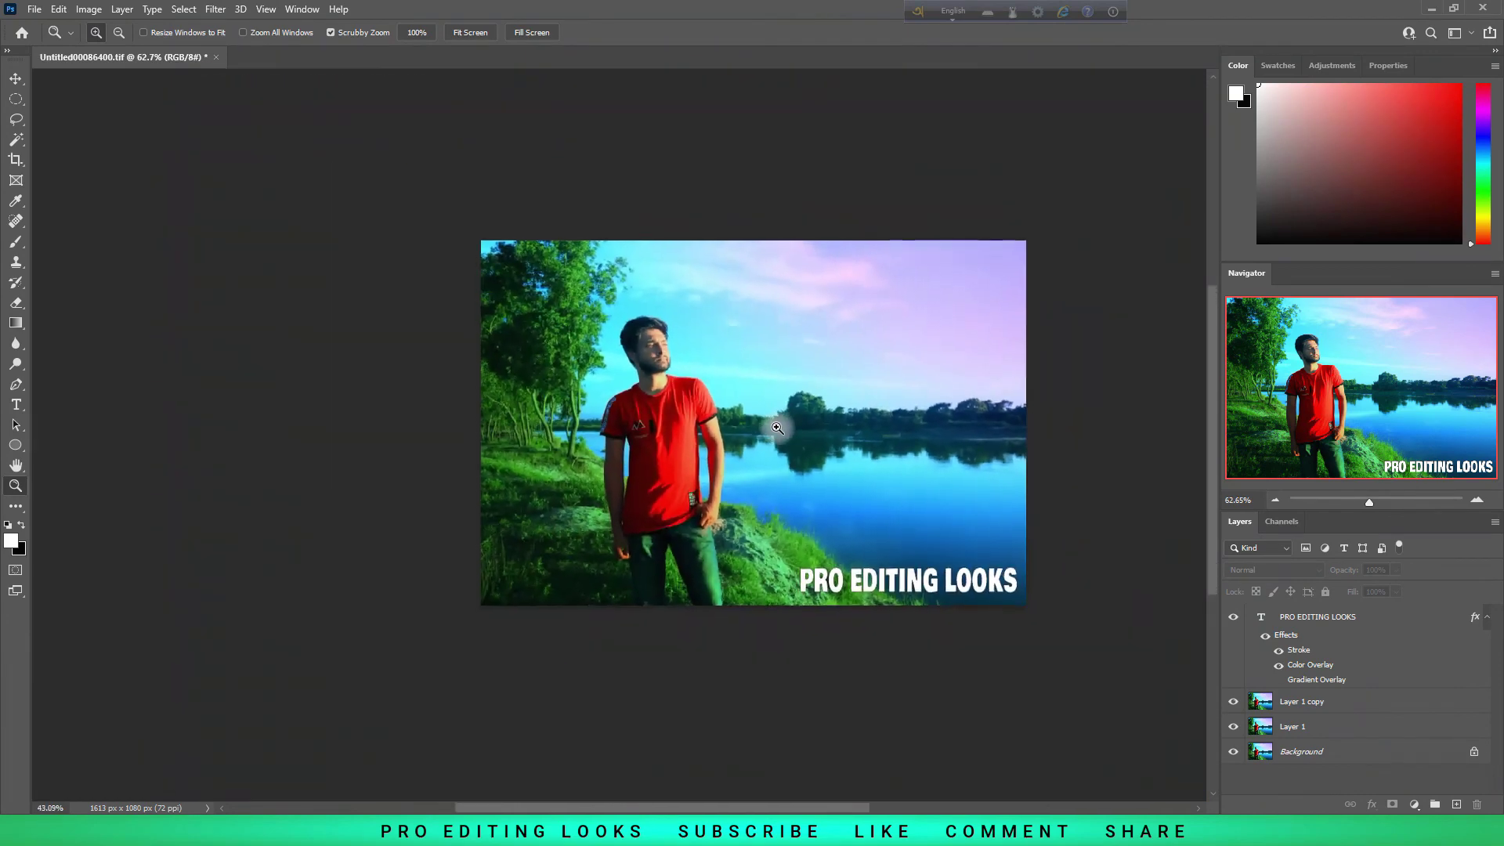
pyautogui.moveTo(828, 810); pyautogui.dragTo(862, 810)
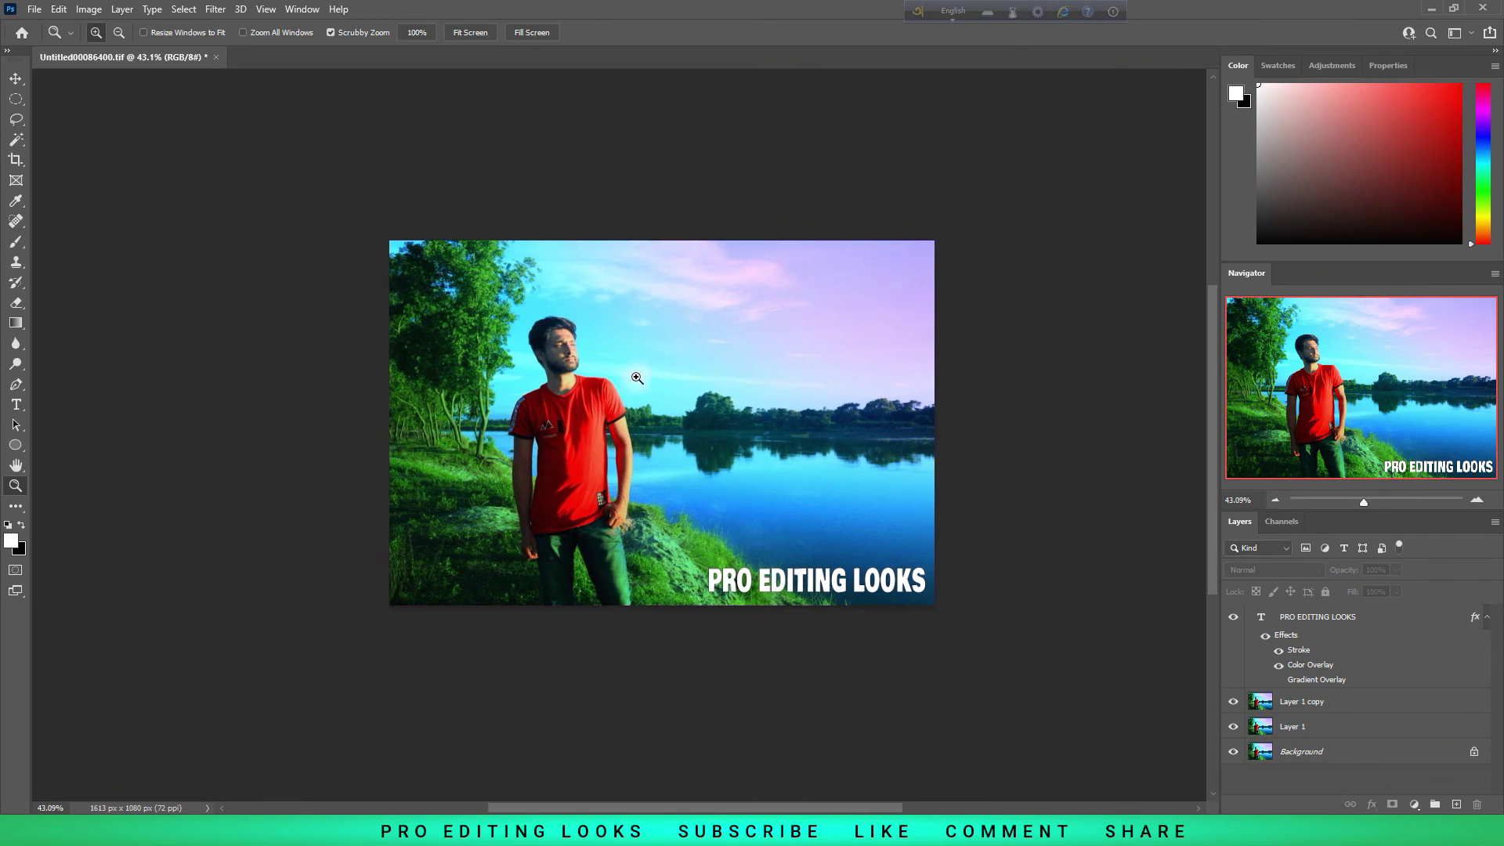
pyautogui.moveTo(665, 422); pyautogui.dragTo(717, 405)
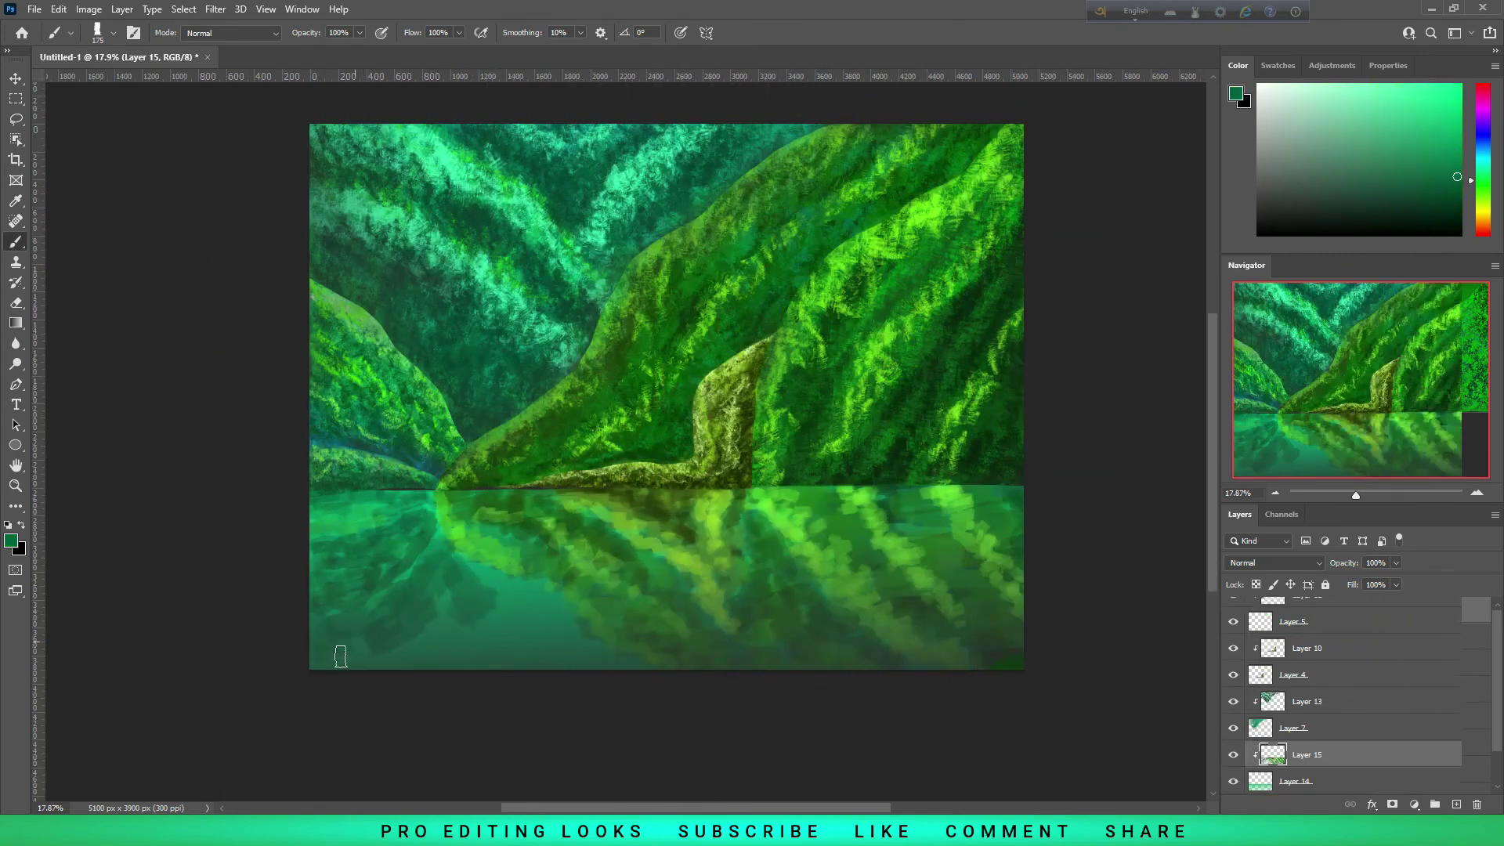
# Darken the lower-left water with brush strokes, switch to a grass brush, and add a new layer
pyautogui.moveTo(341, 656); pyautogui.dragTo(566, 654)
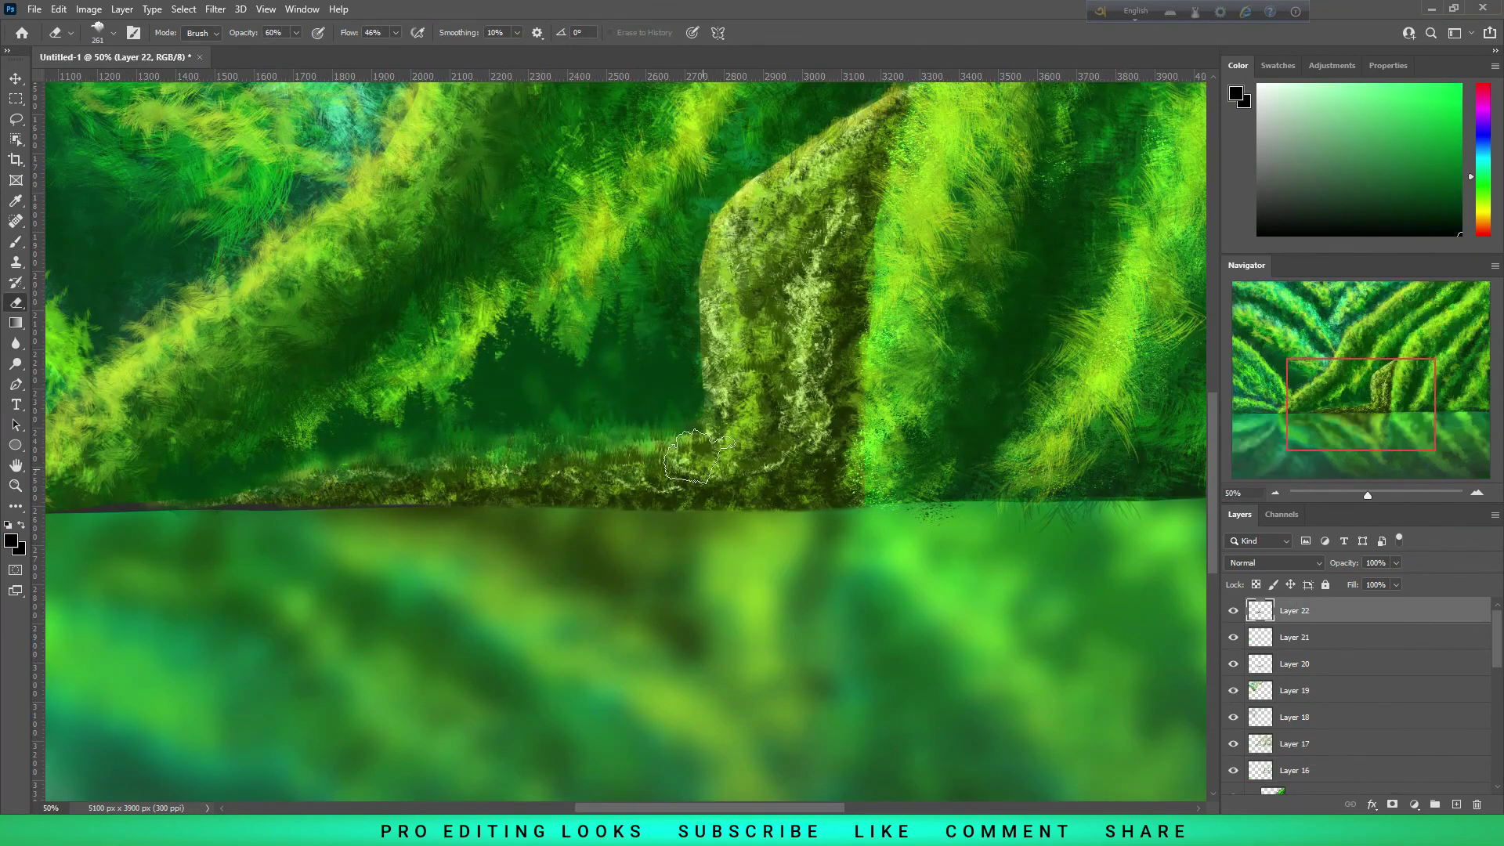
pyautogui.rightClick(698, 458)
pyautogui.doubleClick(1081, 477)
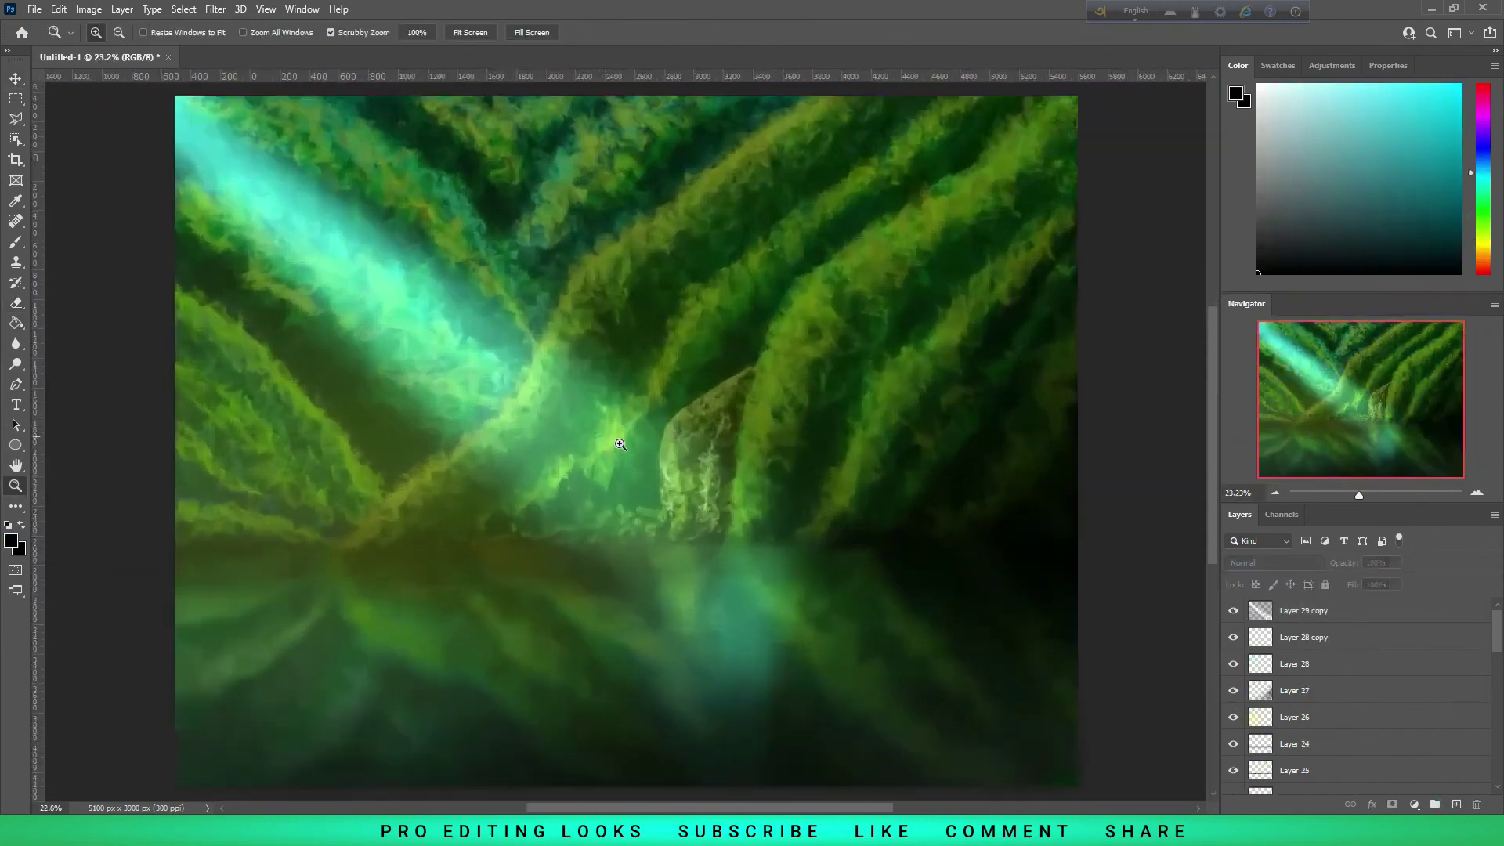
pyautogui.moveTo(619, 444); pyautogui.dragTo(662, 488)
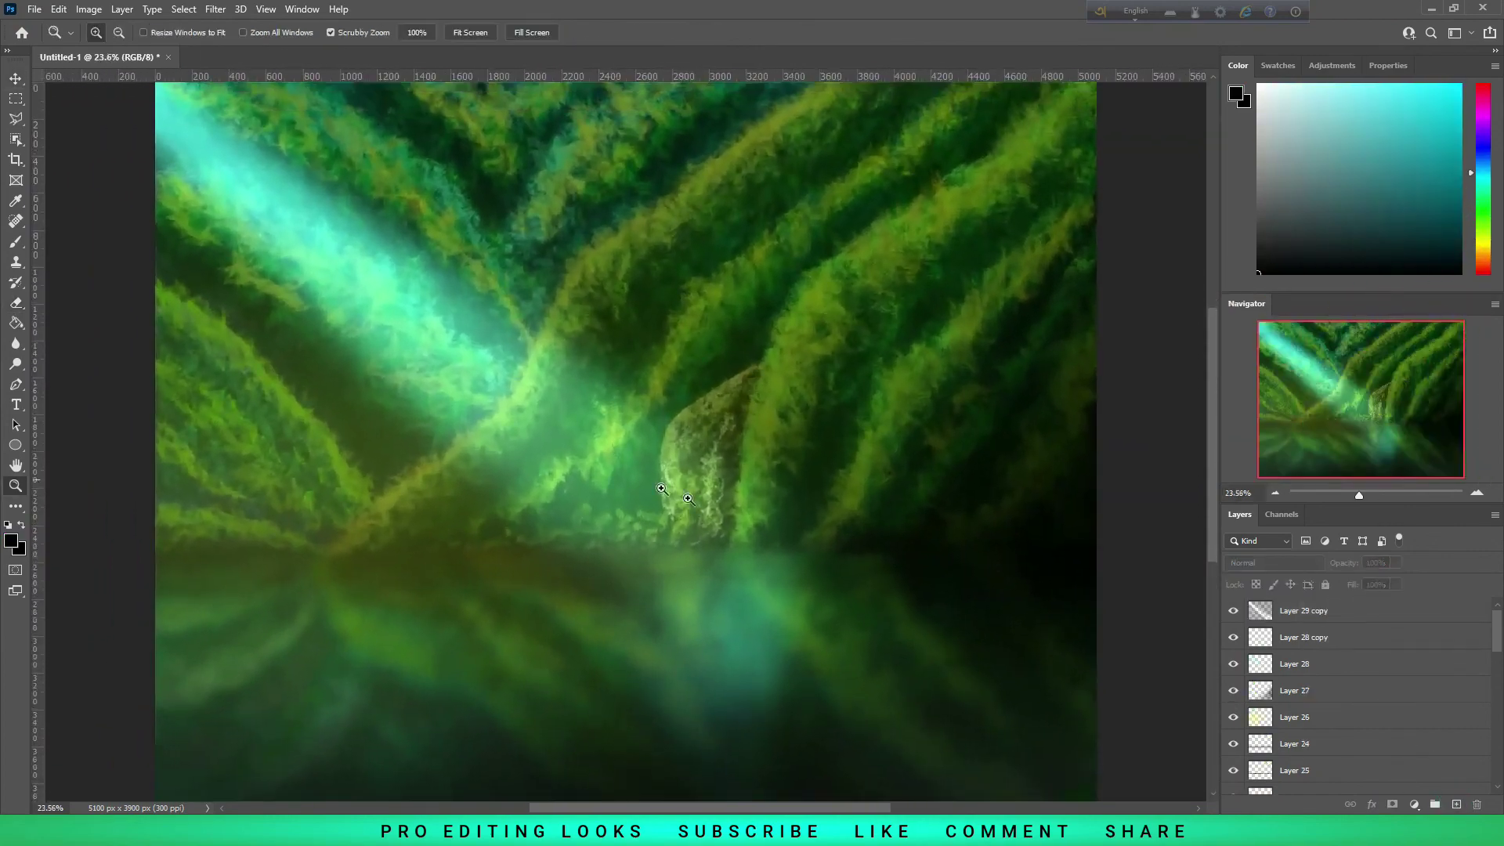
pyautogui.click(1459, 804)
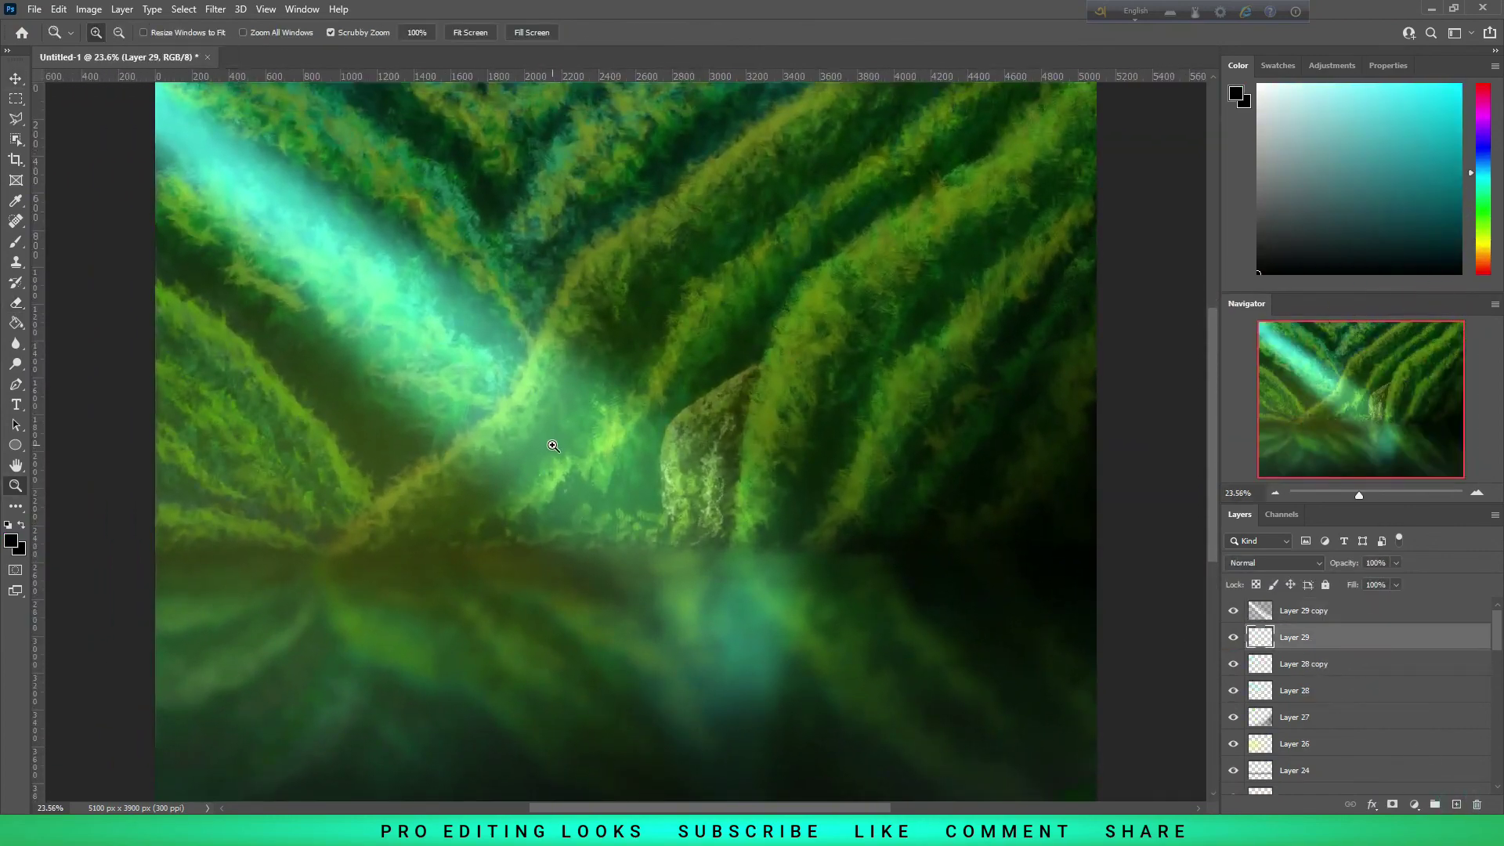